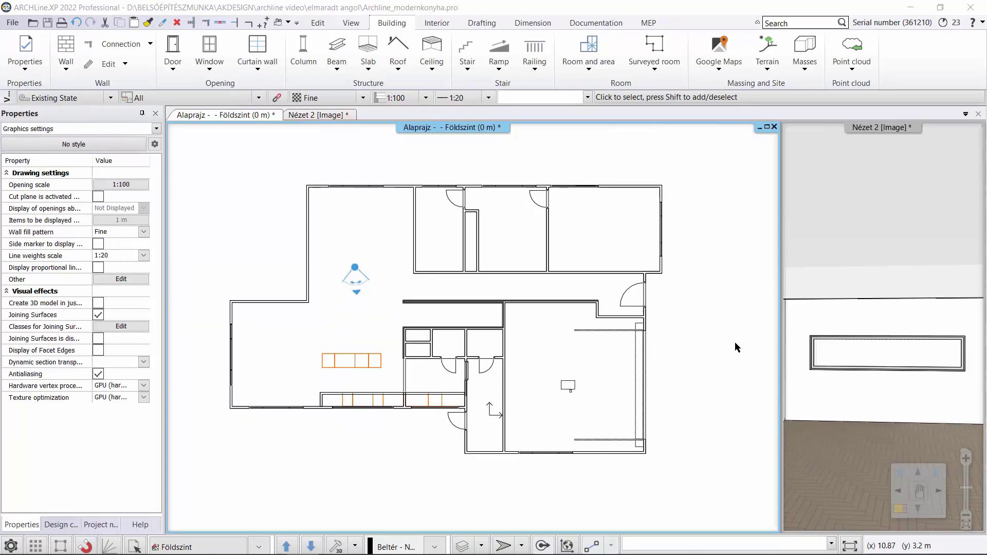
# - Start a new kitchen cabinet and set its width to 0.9 m
pyautogui.scroll(3, 346, 394)
pyautogui.click(436, 23)
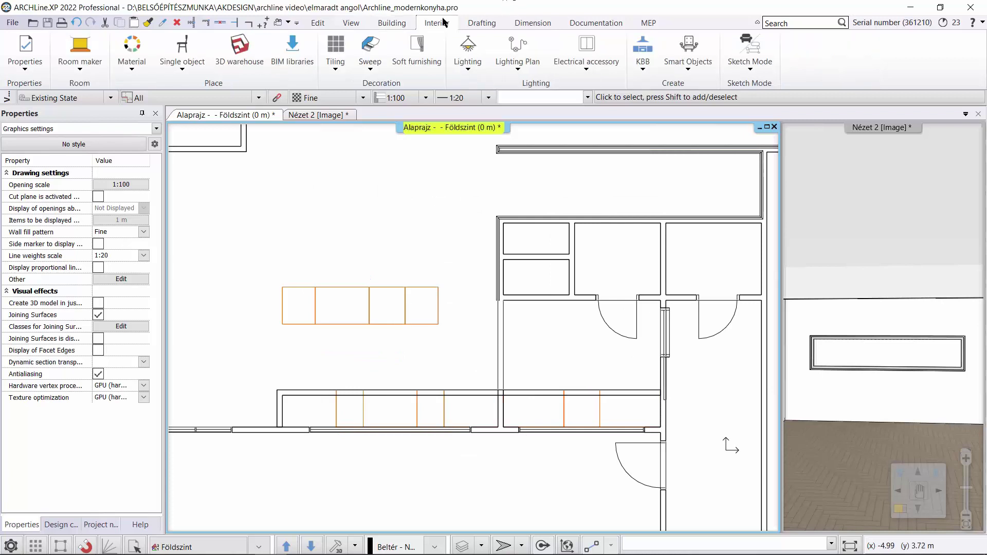
pyautogui.click(649, 62)
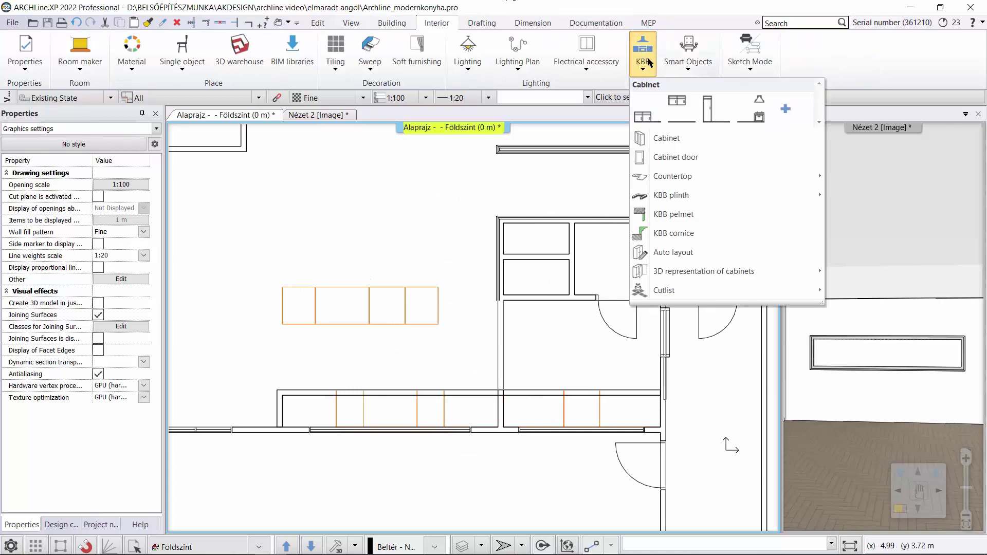
pyautogui.click(676, 140)
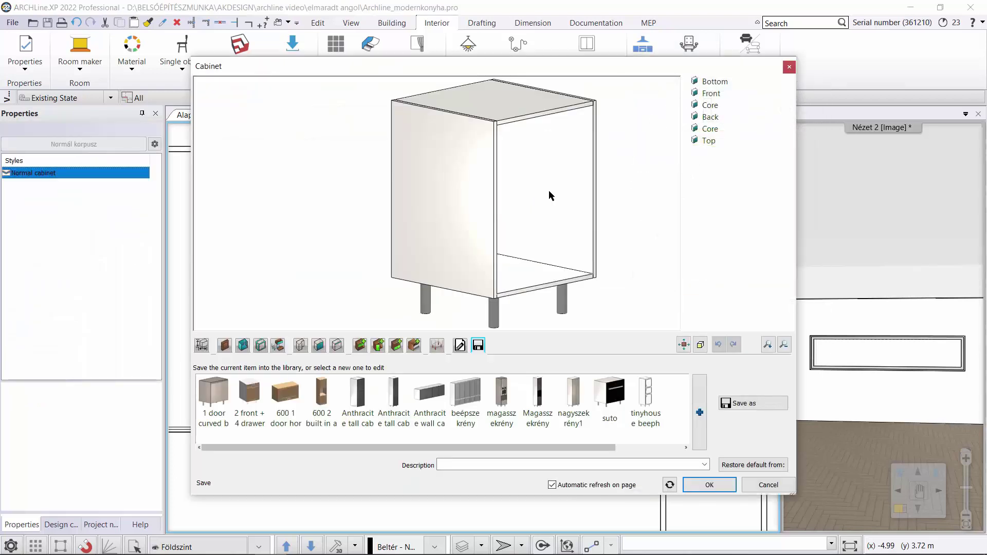
pyautogui.click(203, 345)
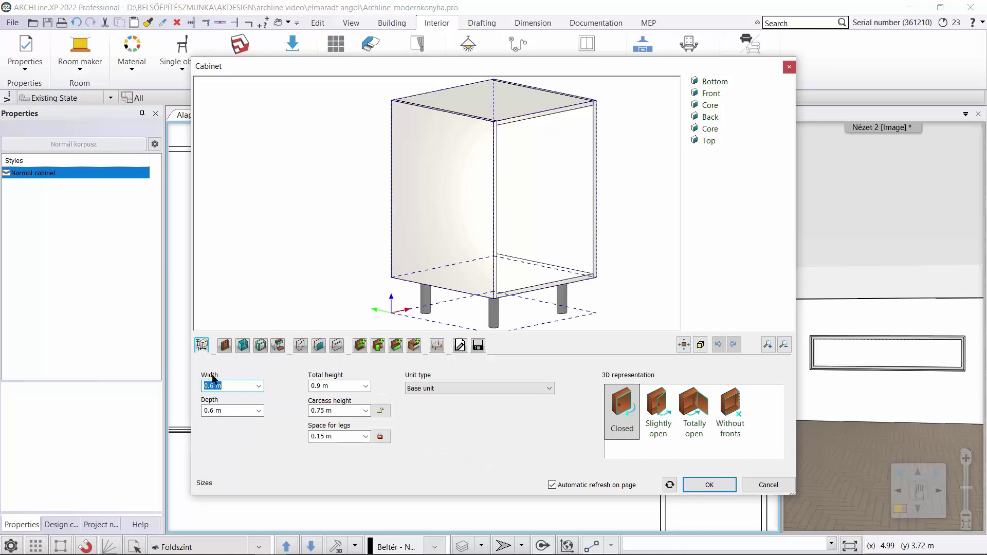
pyautogui.click(228, 384)
pyautogui.moveTo(221, 386); pyautogui.dragTo(209, 395)
pyautogui.write('.9')
pyautogui.press('Return')
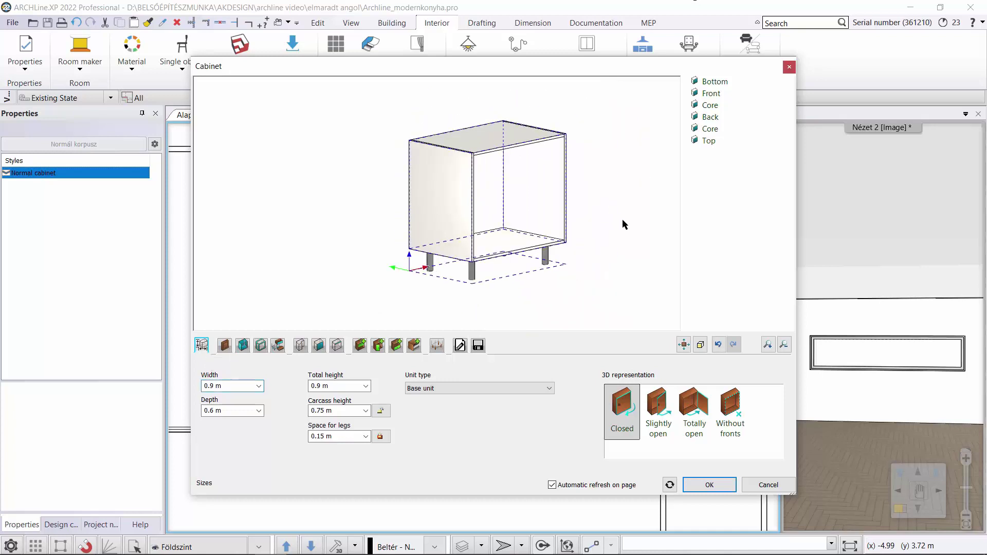
# - Choose the grey hhh front as the cabinet's default door front
pyautogui.click(576, 219)
pyautogui.click(619, 318)
pyautogui.click(225, 345)
pyautogui.moveTo(745, 438); pyautogui.dragTo(610, 439)
pyautogui.click(555, 389)
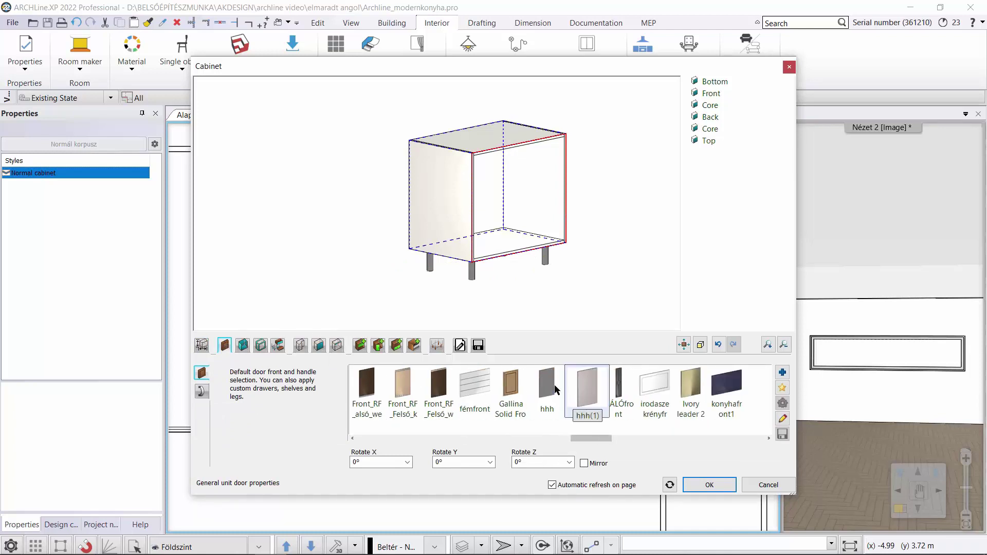
# - Choose Debba_cabinet_handle as the cabinet's default handle
pyautogui.click(202, 392)
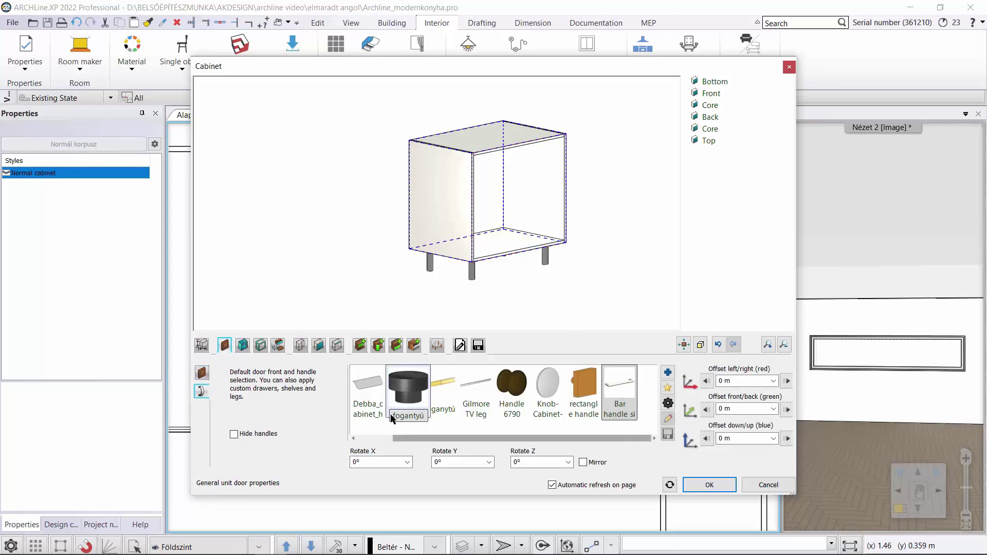
pyautogui.moveTo(411, 439); pyautogui.dragTo(390, 439)
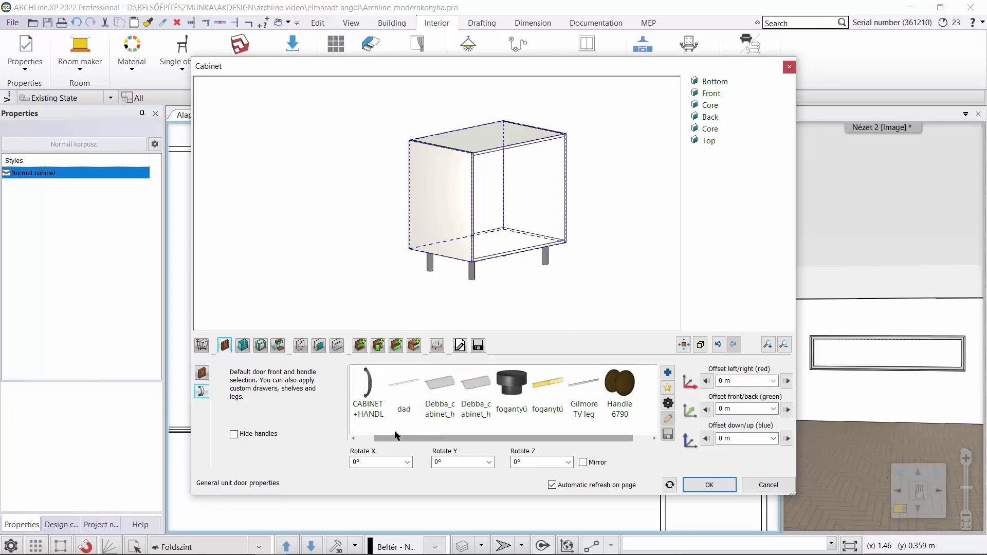
pyautogui.click(439, 392)
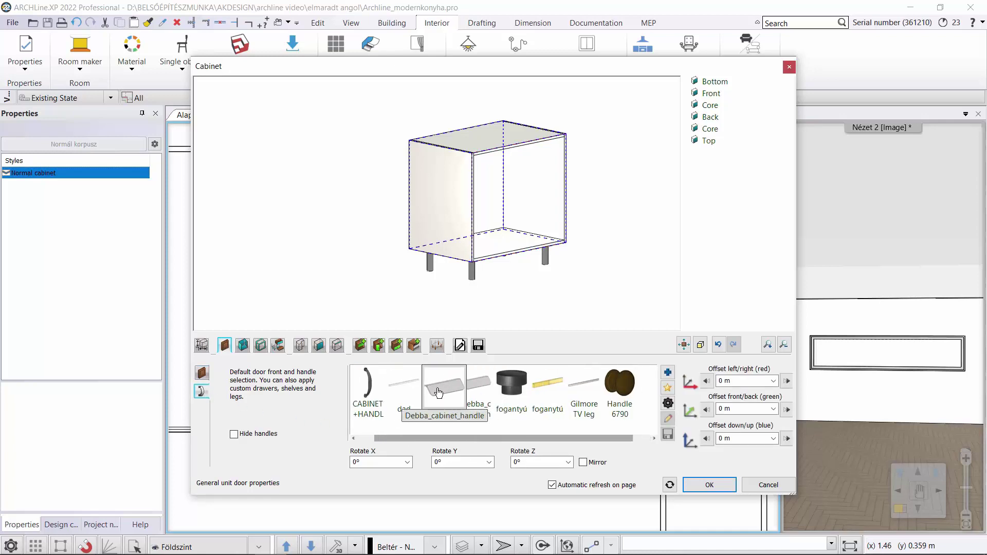
# - Add a set of multiple drawers with fronts to the cabinet, using 3 items
pyautogui.click(396, 347)
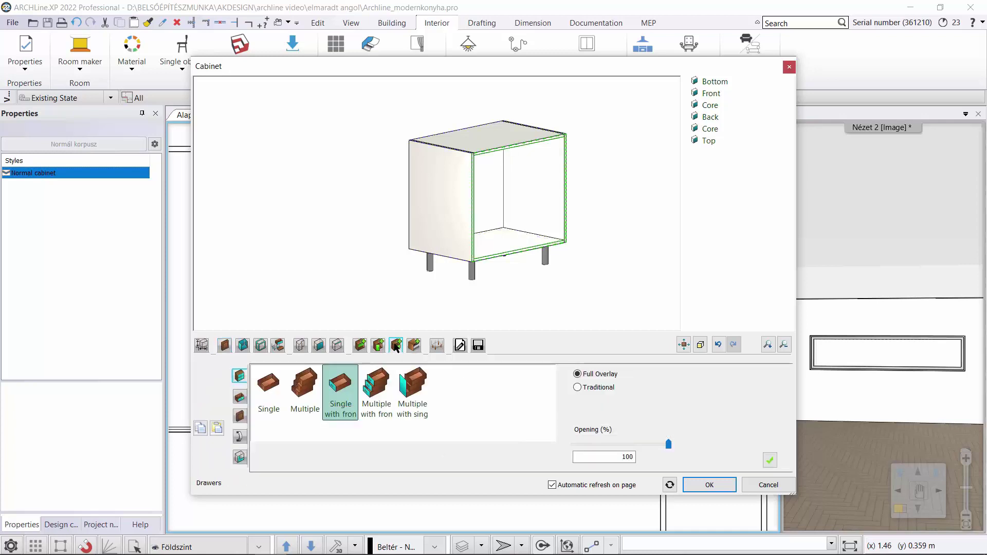
pyautogui.click(375, 388)
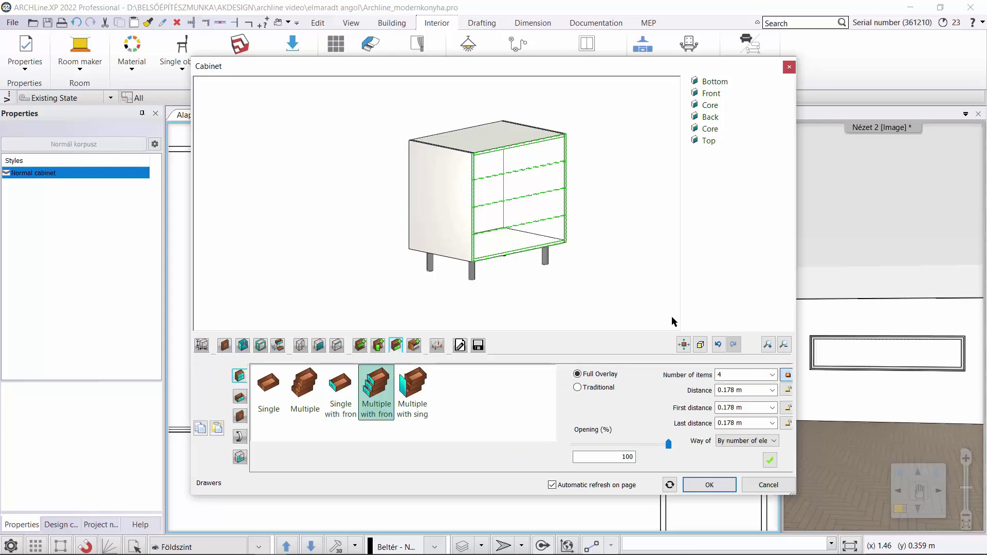
pyautogui.click(773, 375)
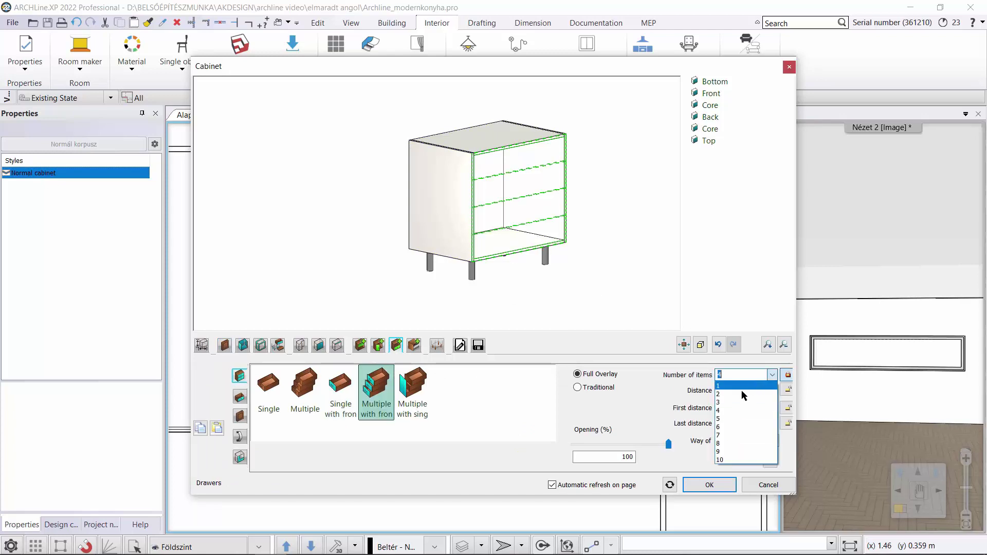
pyautogui.click(740, 403)
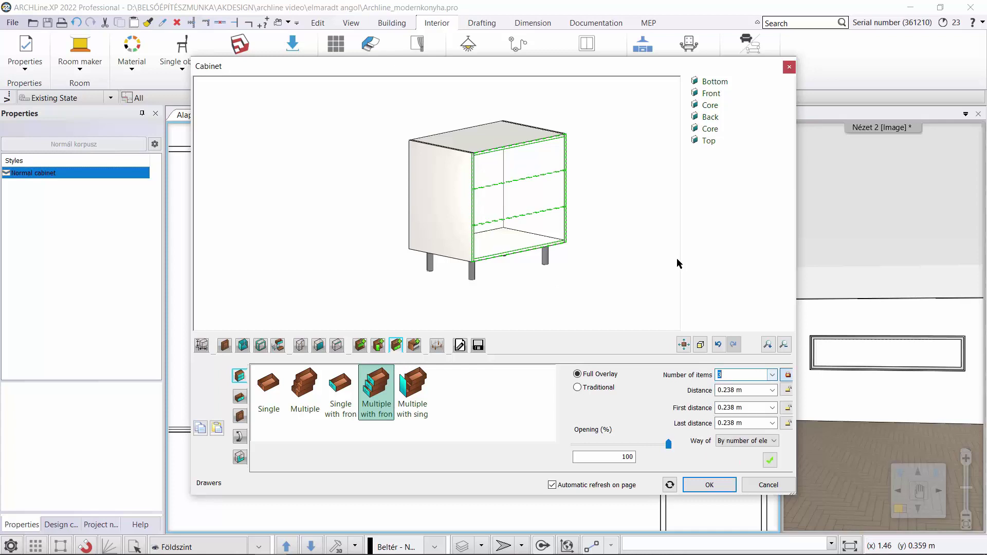
pyautogui.click(770, 460)
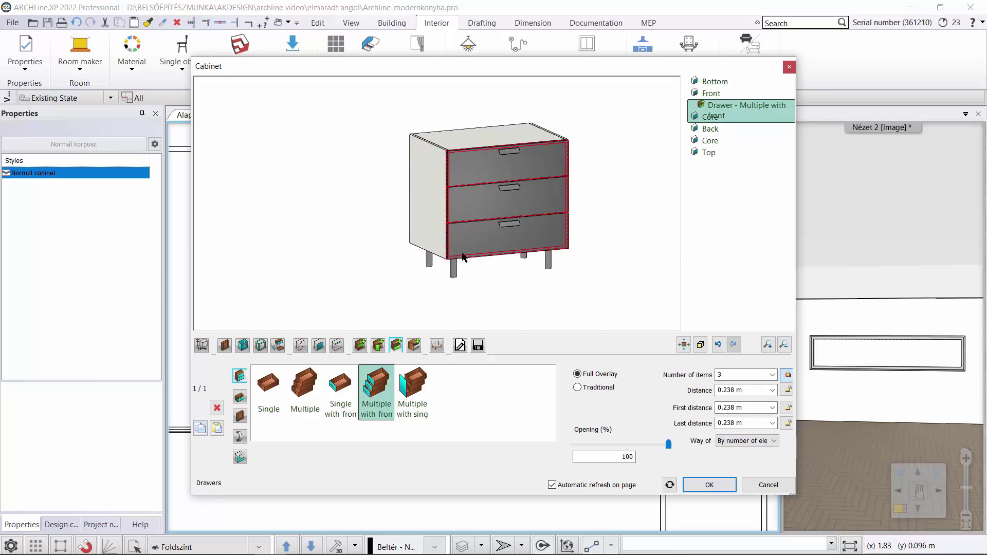
# - Save the cabinet to the library as "90 lower cabinet" in category KITCHEN, sub category Base Cabinets
pyautogui.click(477, 345)
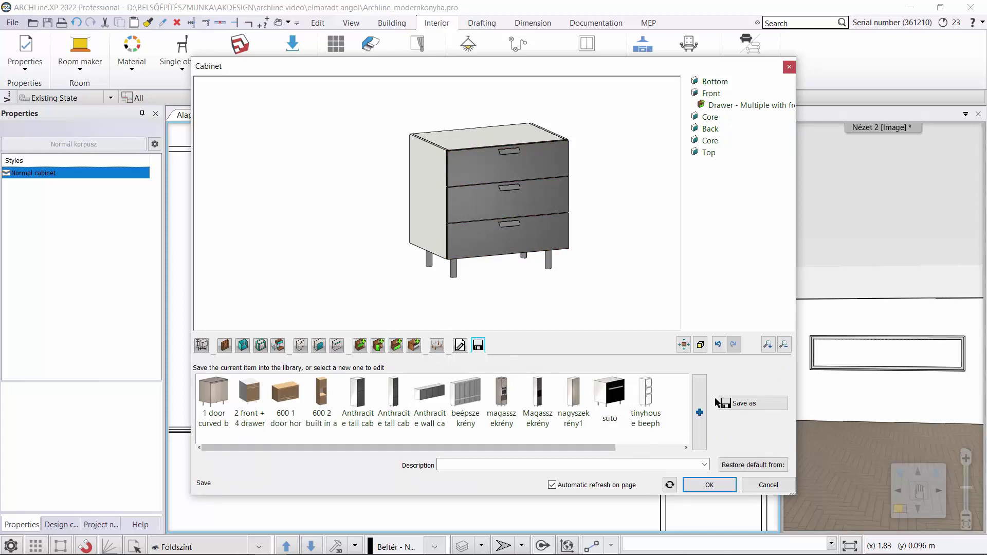
pyautogui.click(749, 404)
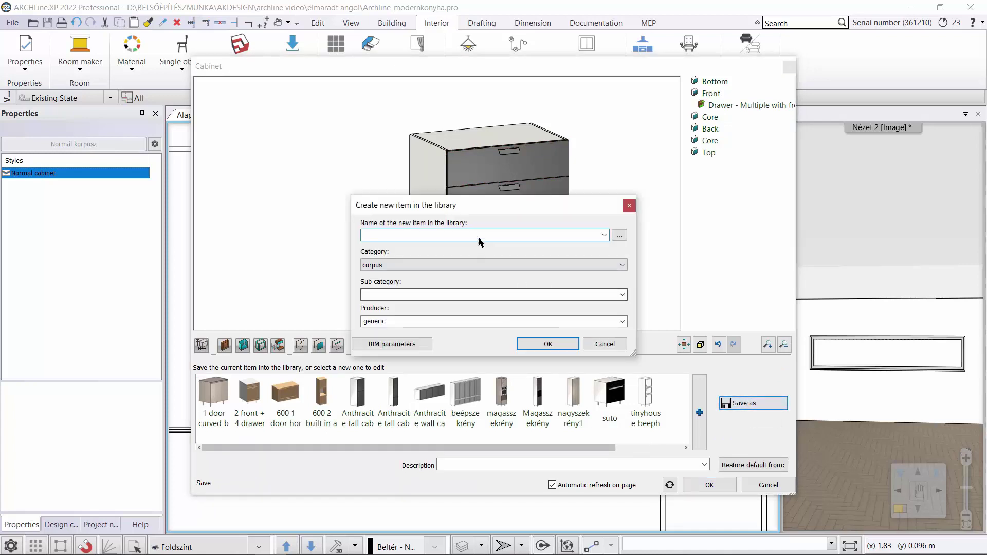
pyautogui.write('90 lowe')
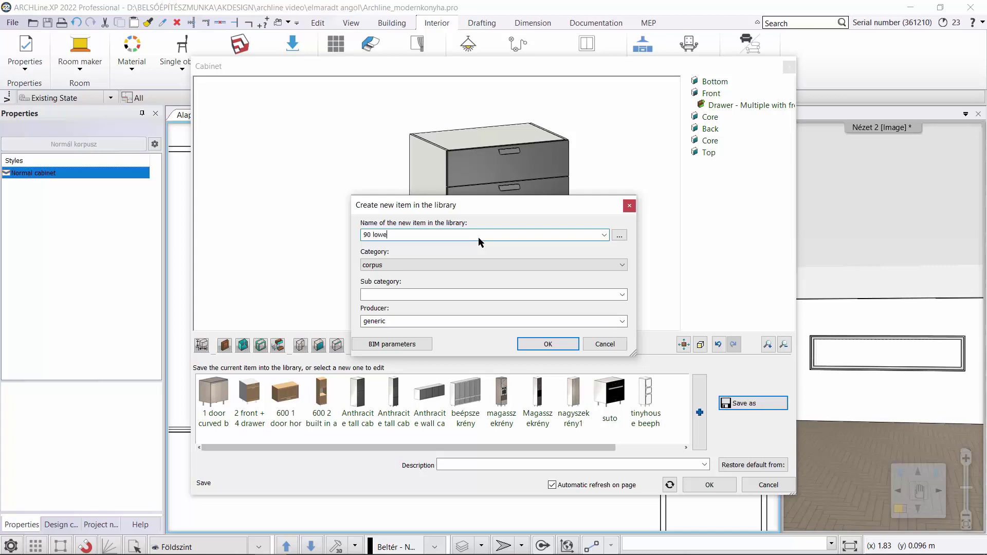
pyautogui.write('r cabinet')
pyautogui.click(622, 265)
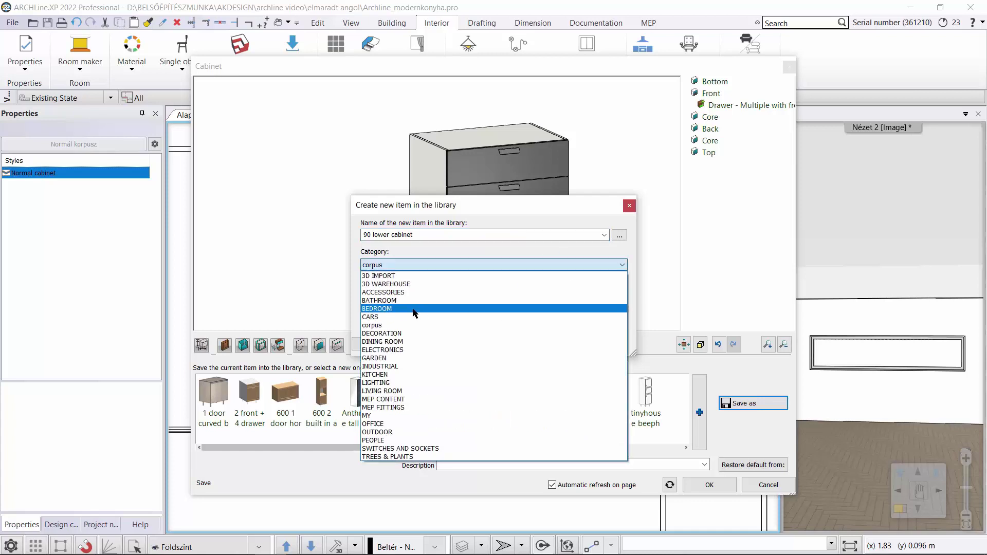
pyautogui.click(409, 375)
pyautogui.click(622, 294)
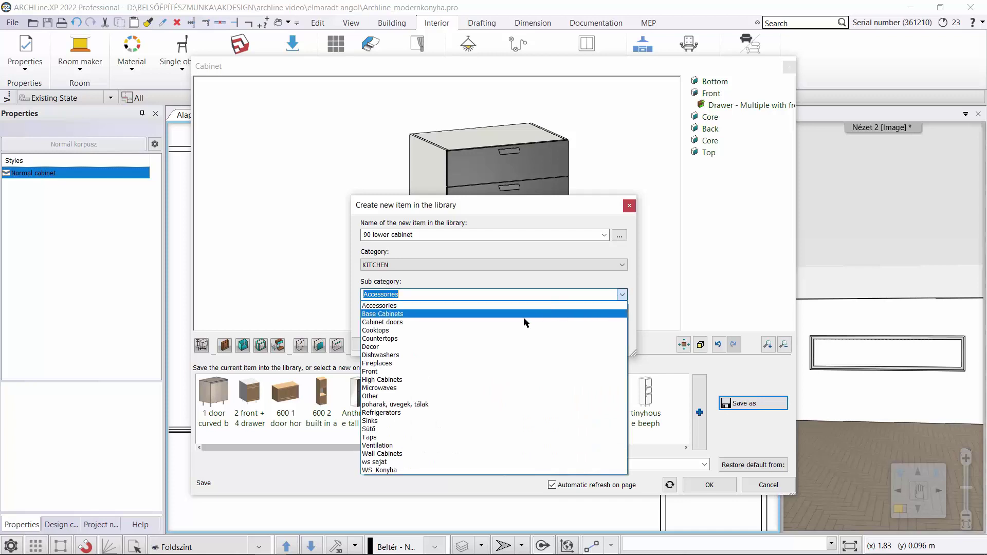
pyautogui.click(384, 314)
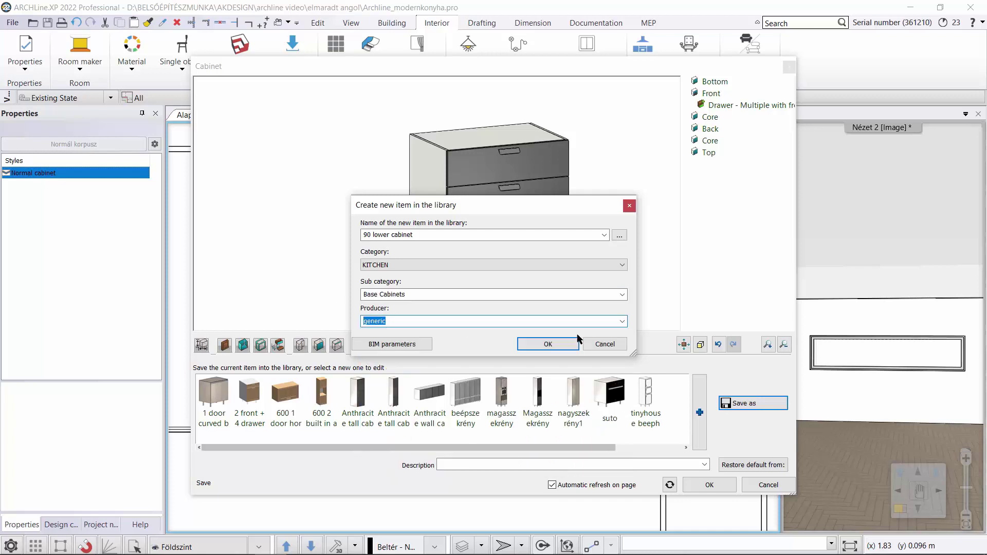
pyautogui.click(567, 348)
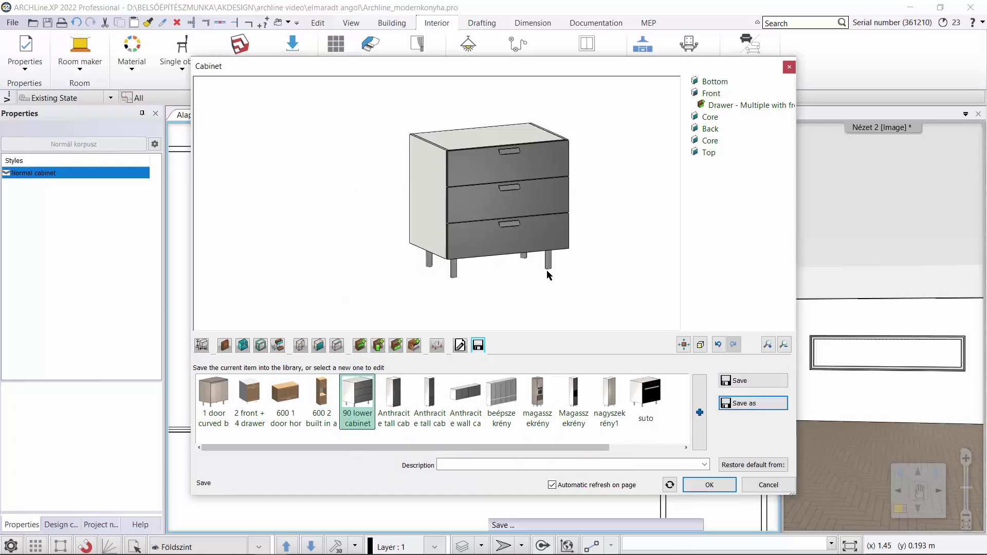
# - Place the cabinet on the floor plan in the corner between the window wall and the partition, then check it in the 3D view
pyautogui.click(709, 485)
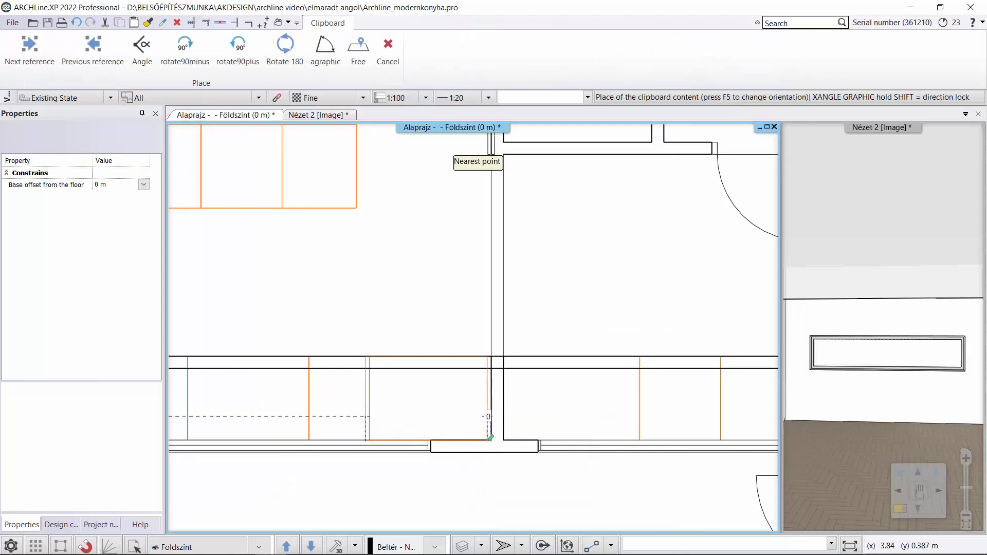
pyautogui.click(491, 441)
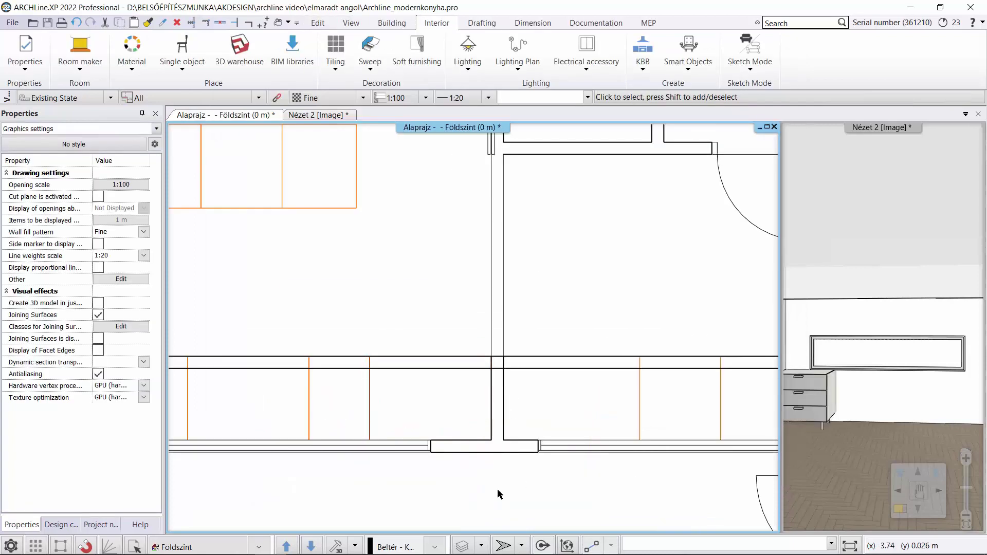
pyautogui.click(846, 405)
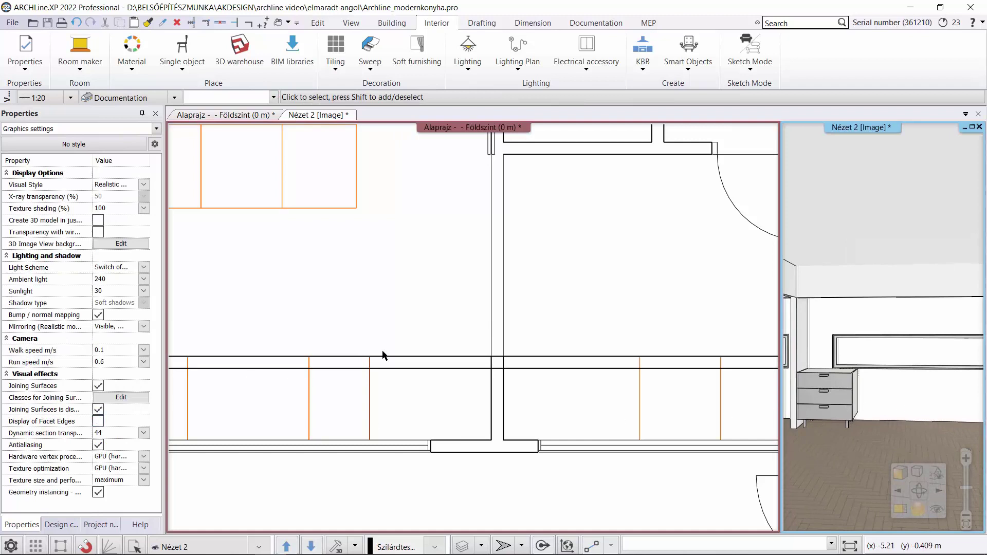
# - Copy the placed cabinet 0.9 m along the window wall so the copy adjoins the original
pyautogui.click(384, 293)
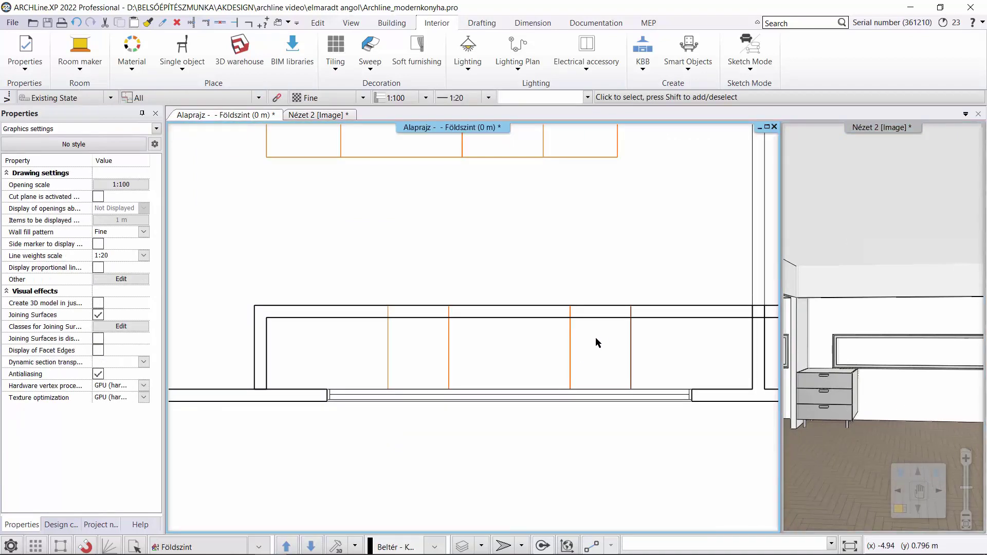
pyautogui.click(634, 313)
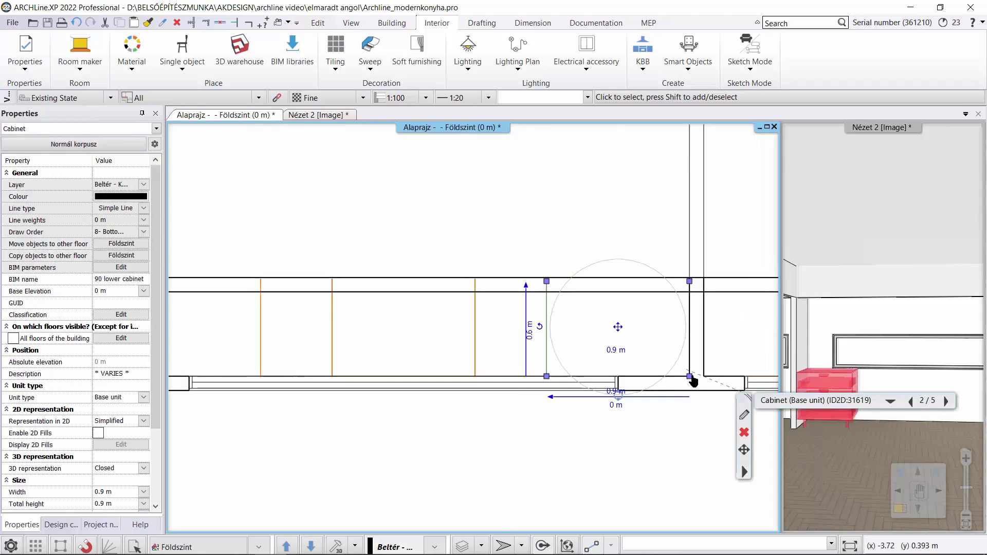
pyautogui.click(547, 377)
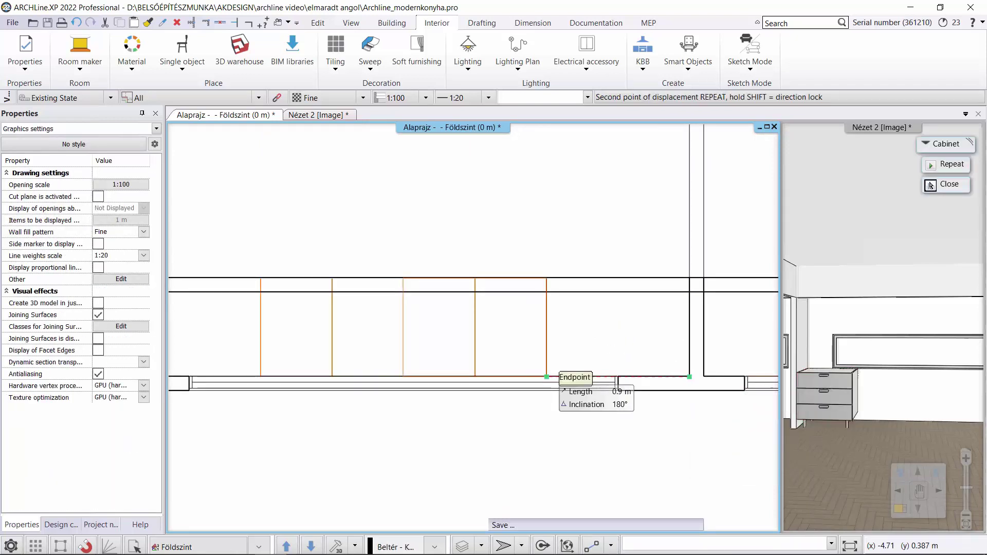
pyautogui.press('Escape')
# - Edit the copied cabinet and set its width to 0.45 m
pyautogui.click(437, 370)
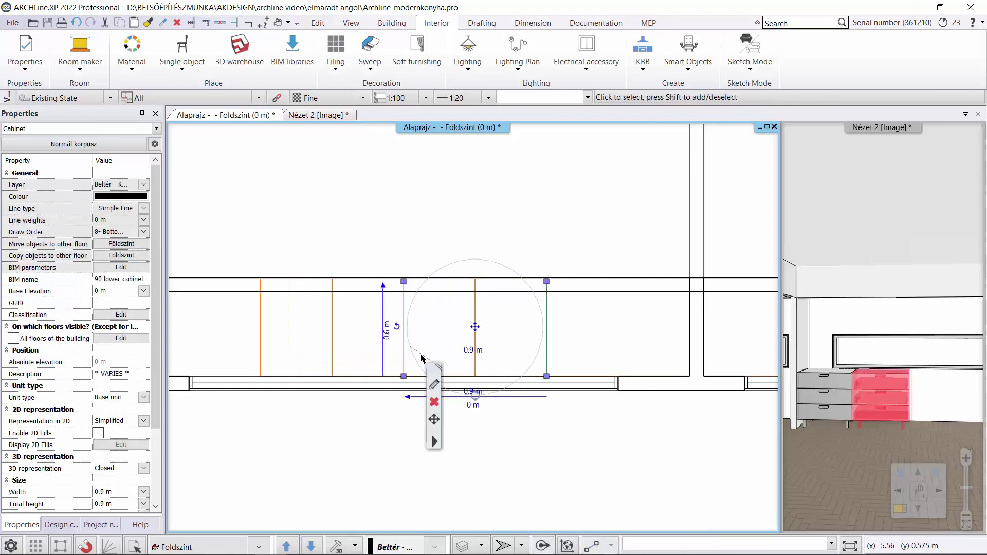
pyautogui.click(434, 385)
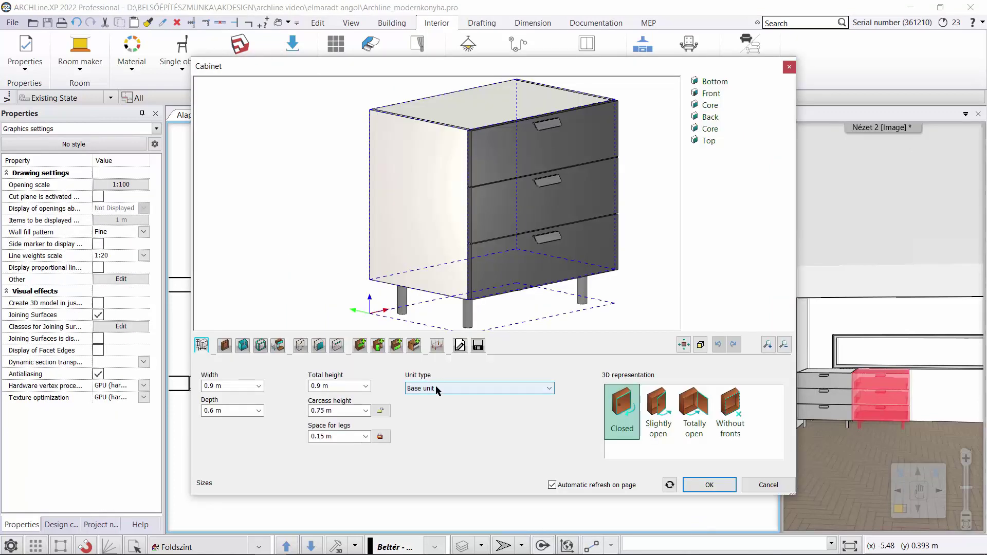
pyautogui.moveTo(210, 386); pyautogui.dragTo(220, 391)
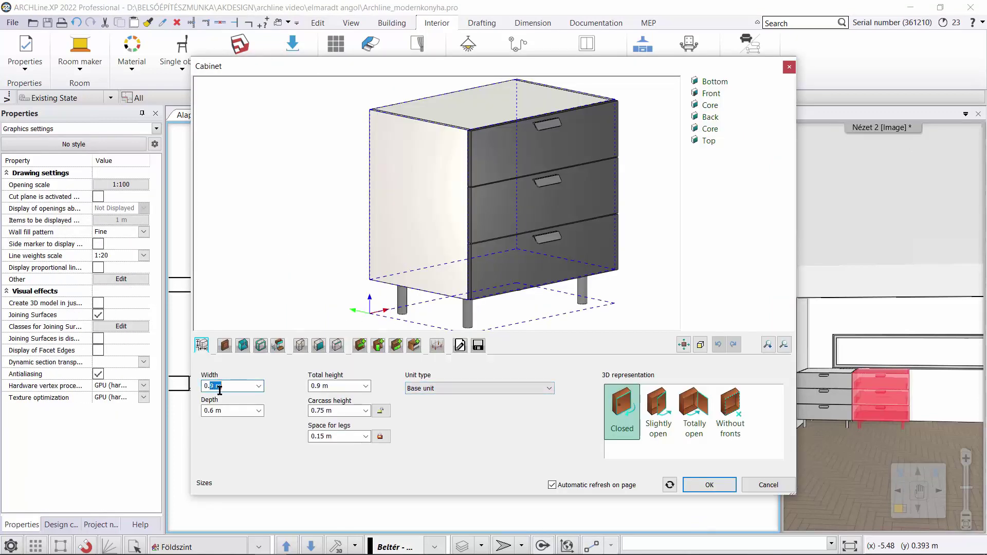
pyautogui.write('45')
pyautogui.press('Return')
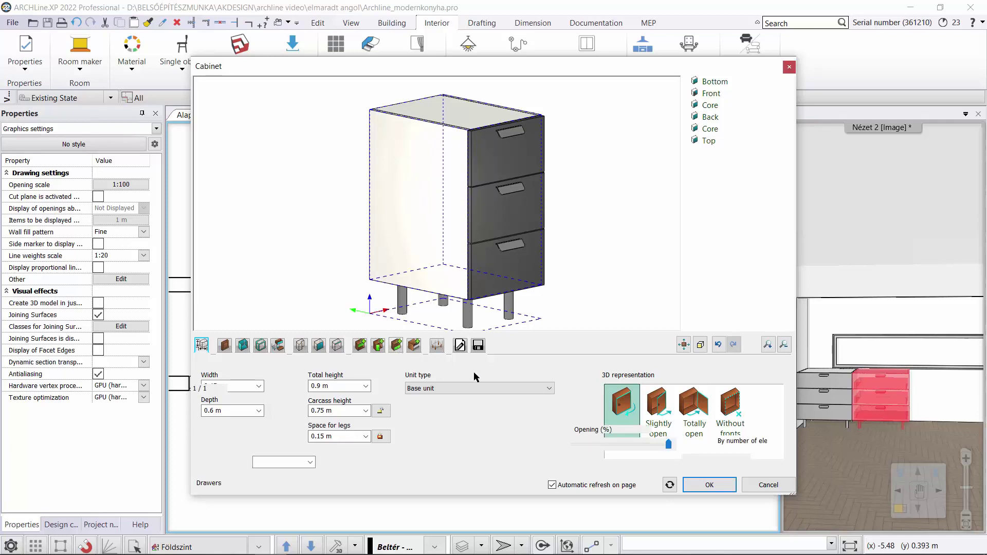
# - Reduce the number of drawers in the narrow cabinet to 2
pyautogui.click(396, 345)
pyautogui.click(772, 375)
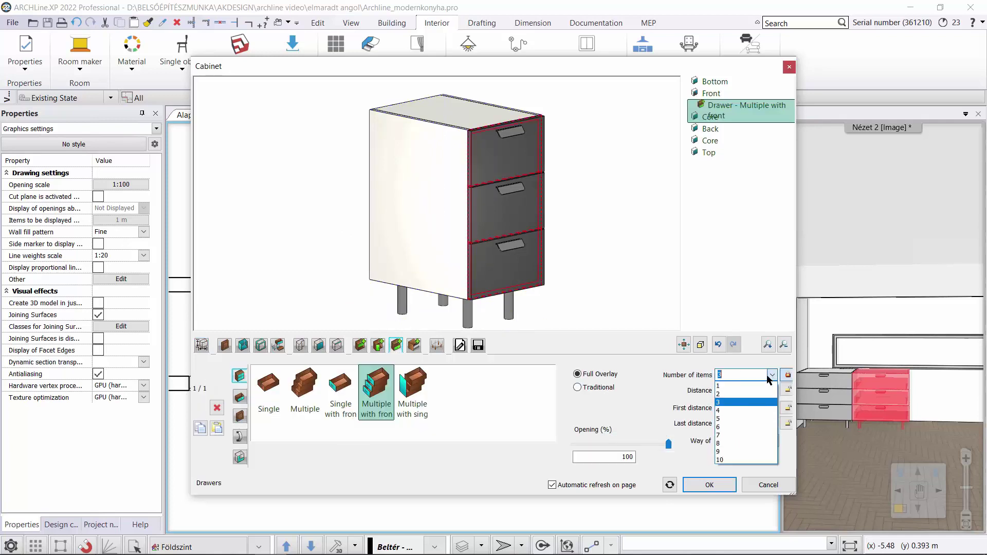
pyautogui.click(736, 394)
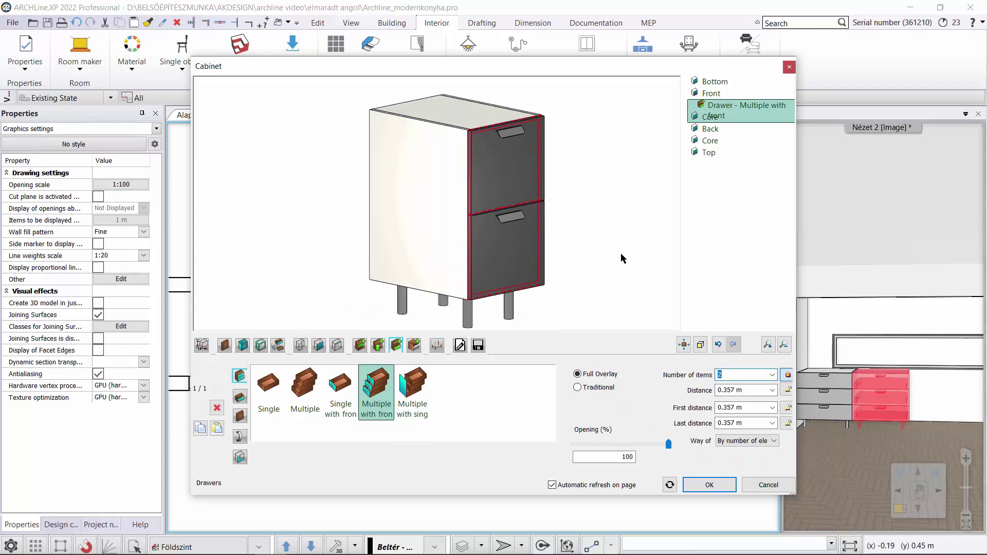
# - Save the narrow cabinet to the library as a new item named "45 lower cabinet" and apply the cabinet edits
pyautogui.click(478, 346)
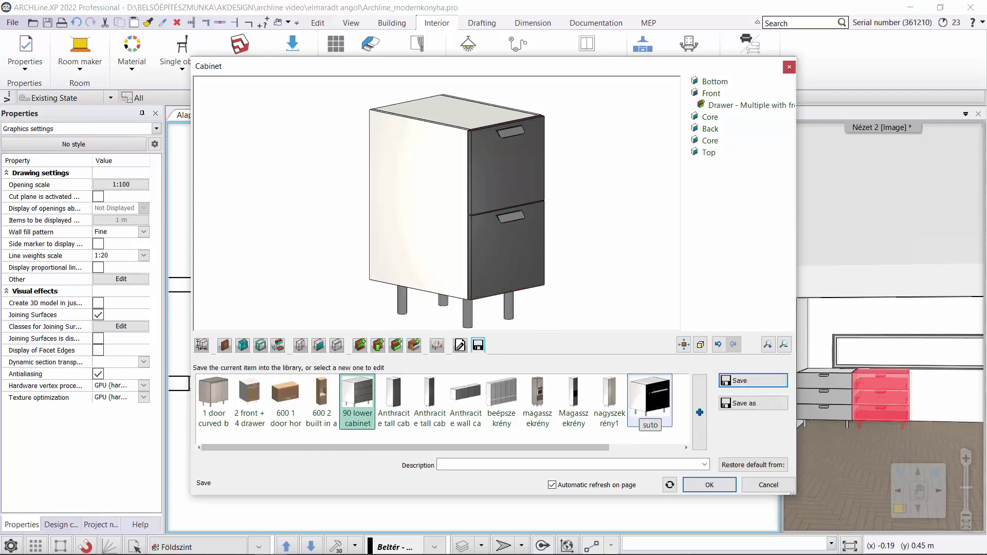
pyautogui.click(752, 406)
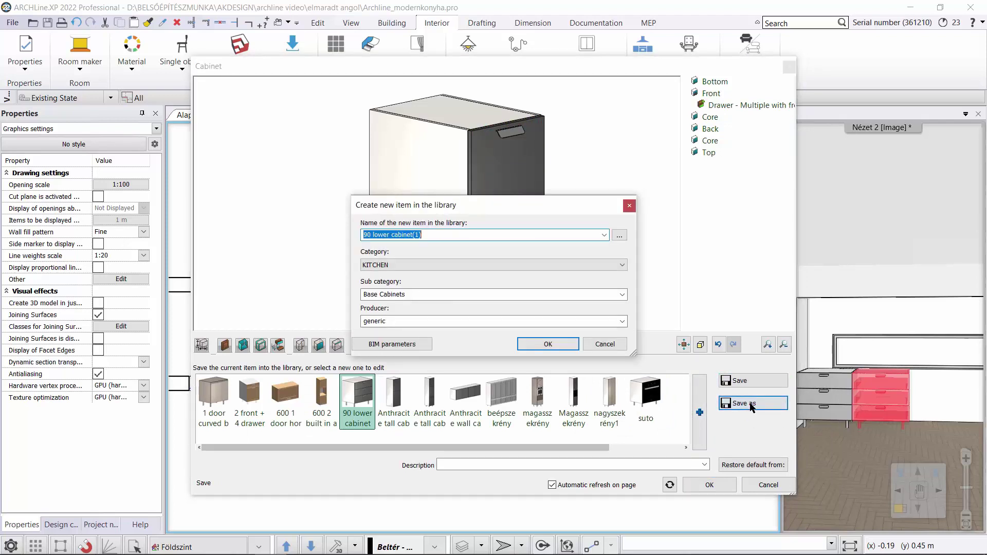
pyautogui.doubleClick(367, 235)
pyautogui.write('45')
pyautogui.moveTo(454, 236); pyautogui.dragTo(412, 238)
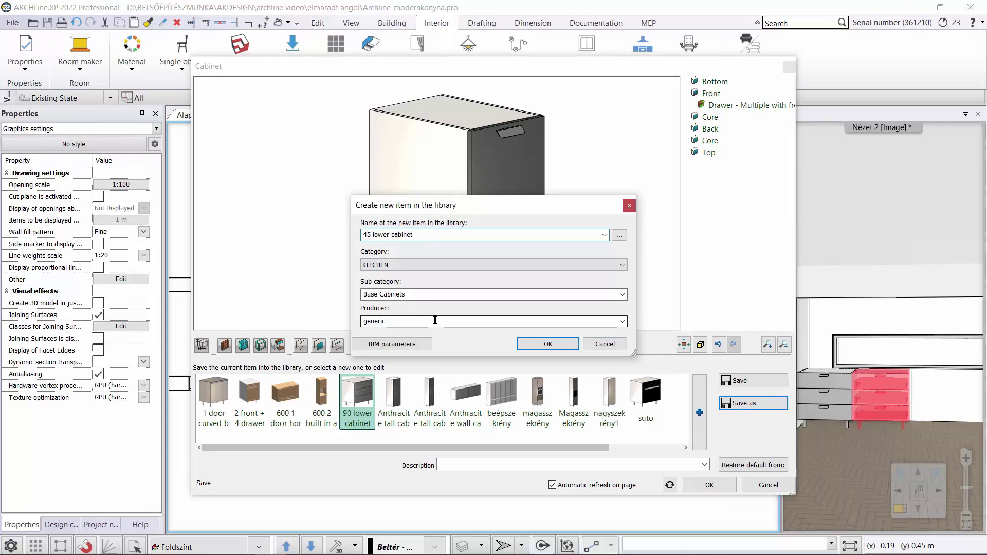
pyautogui.click(548, 344)
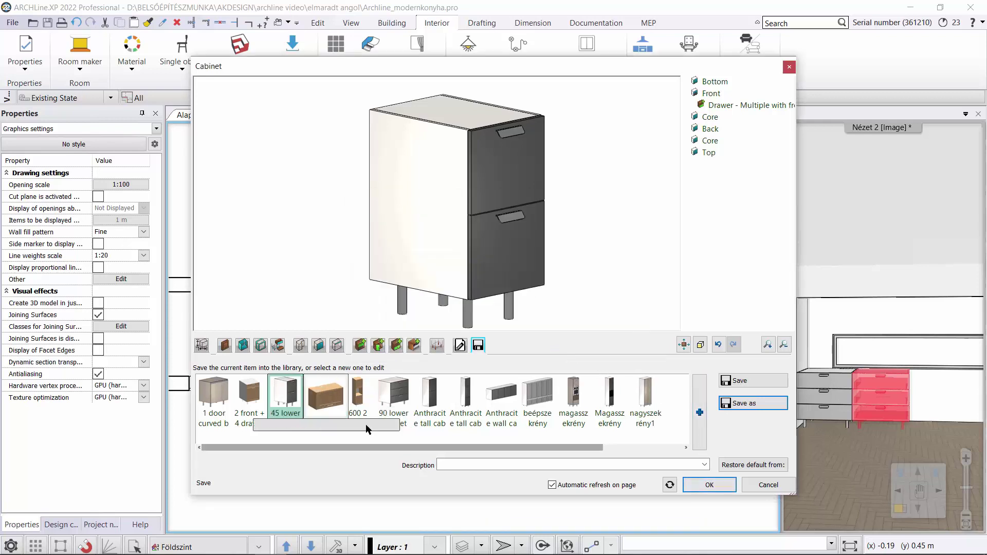
pyautogui.click(711, 484)
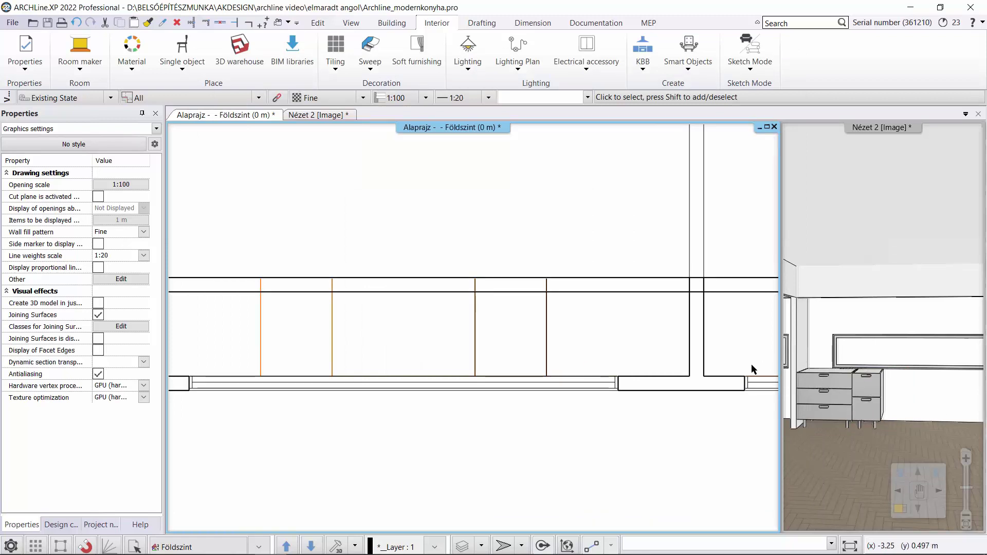
# - Copy the 0.9 m wide corner cabinet 1.35 m along the window wall so it adjoins the narrow cabinet
pyautogui.click(693, 380)
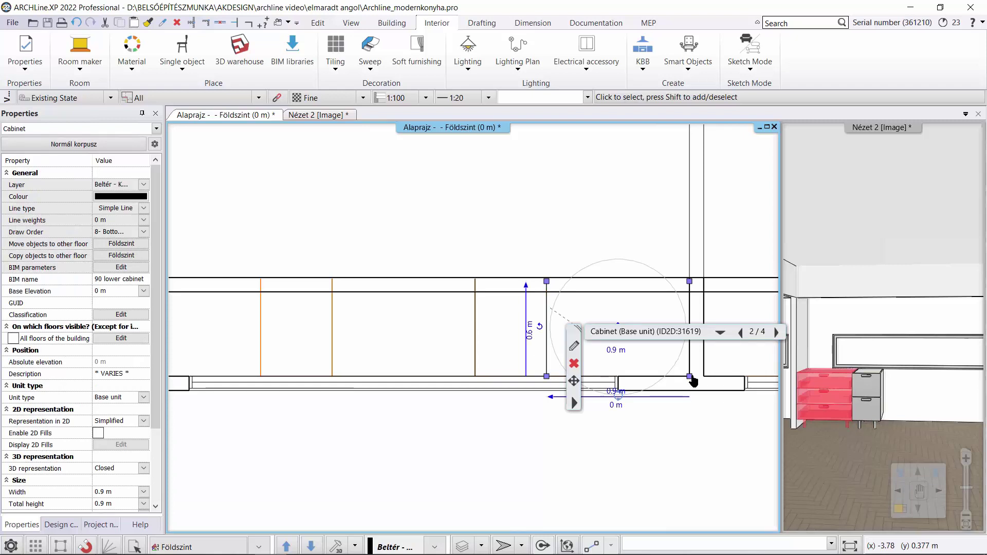
pyautogui.rightClick(693, 380)
pyautogui.click(730, 434)
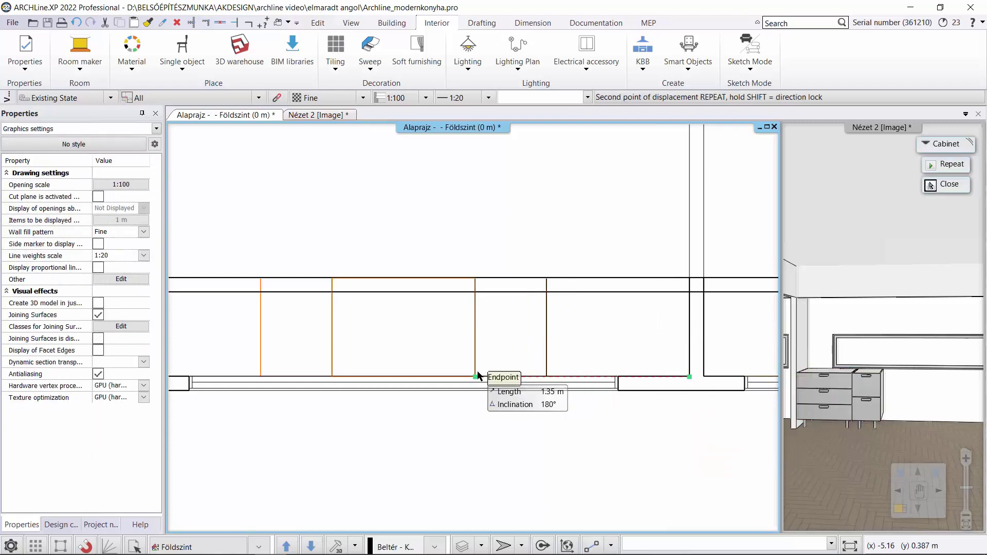
pyautogui.click(478, 375)
pyautogui.click(931, 186)
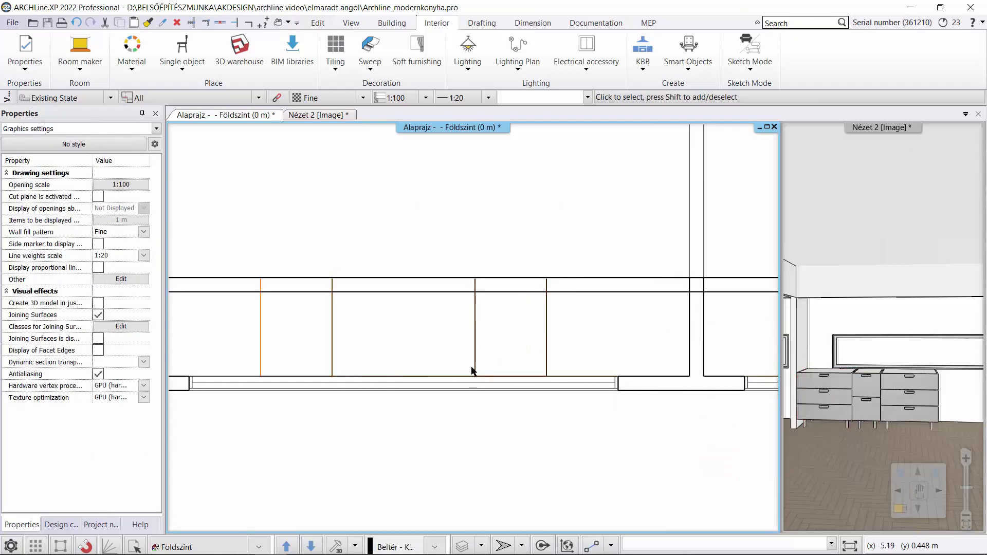
# - Edit the newly copied 0.9 m wide cabinet and remove its drawers from the front
pyautogui.click(336, 291)
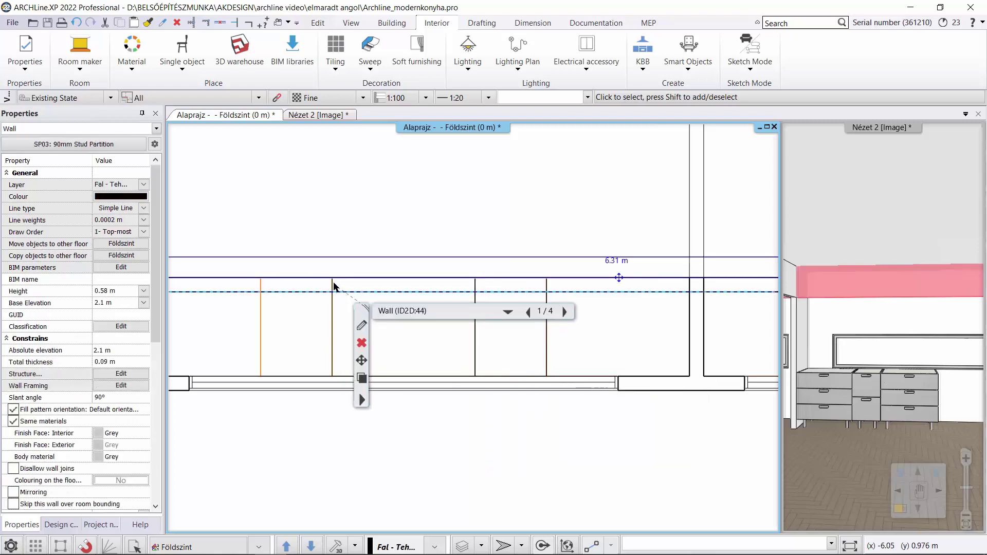
pyautogui.click(336, 290)
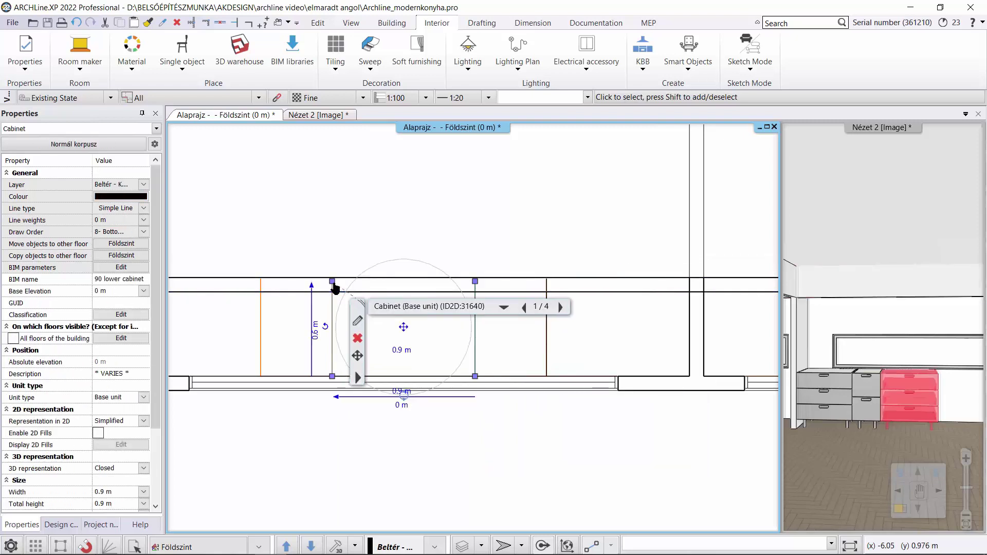
pyautogui.click(358, 321)
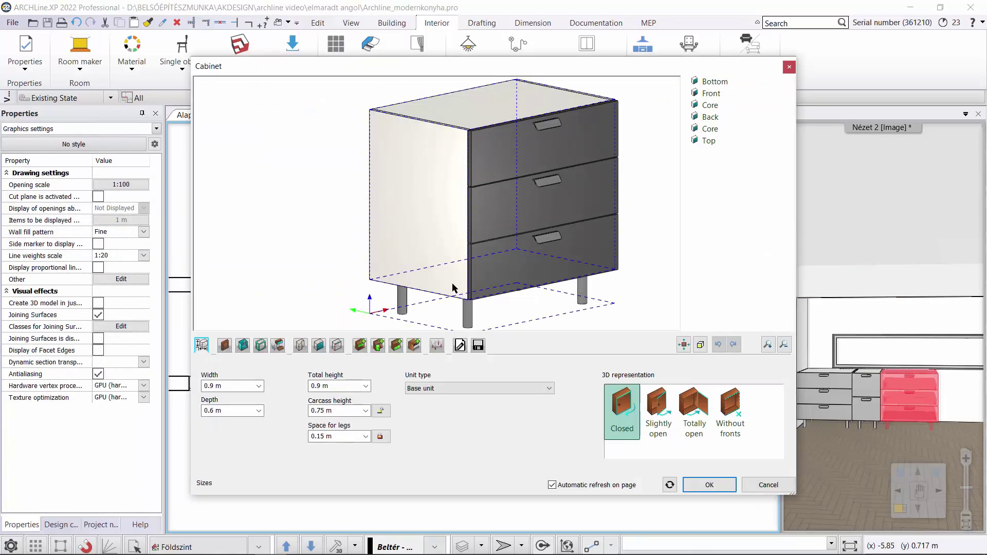
pyautogui.click(396, 345)
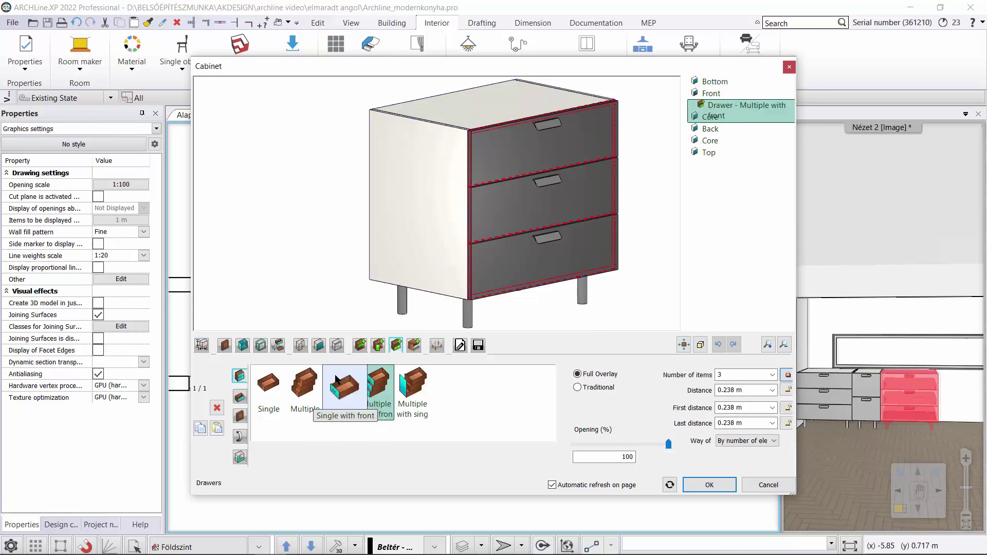
pyautogui.click(396, 345)
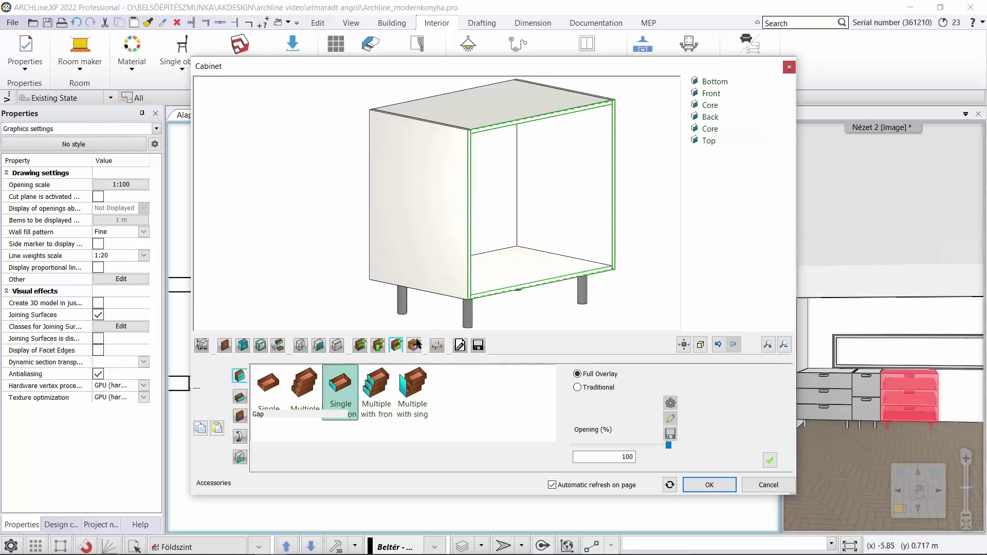
# - Insert the Miele combi oven from the accessories library into the empty cabinet front
pyautogui.click(415, 345)
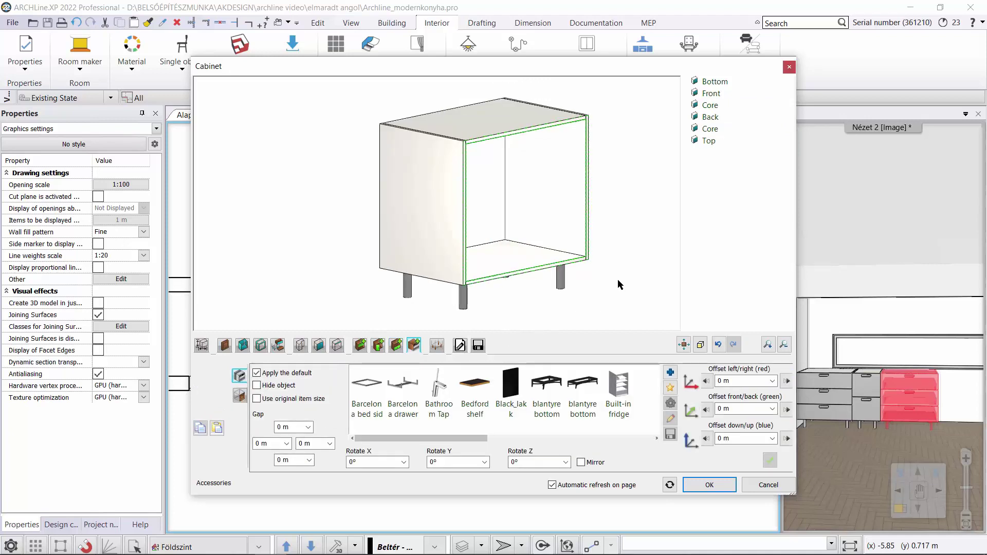
pyautogui.moveTo(619, 279); pyautogui.dragTo(568, 279)
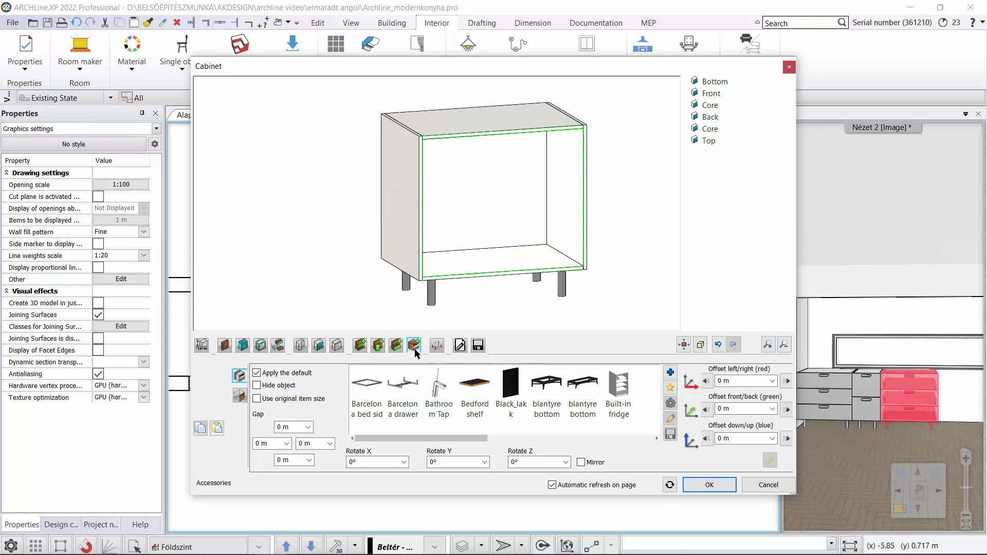
pyautogui.moveTo(462, 438); pyautogui.dragTo(529, 429)
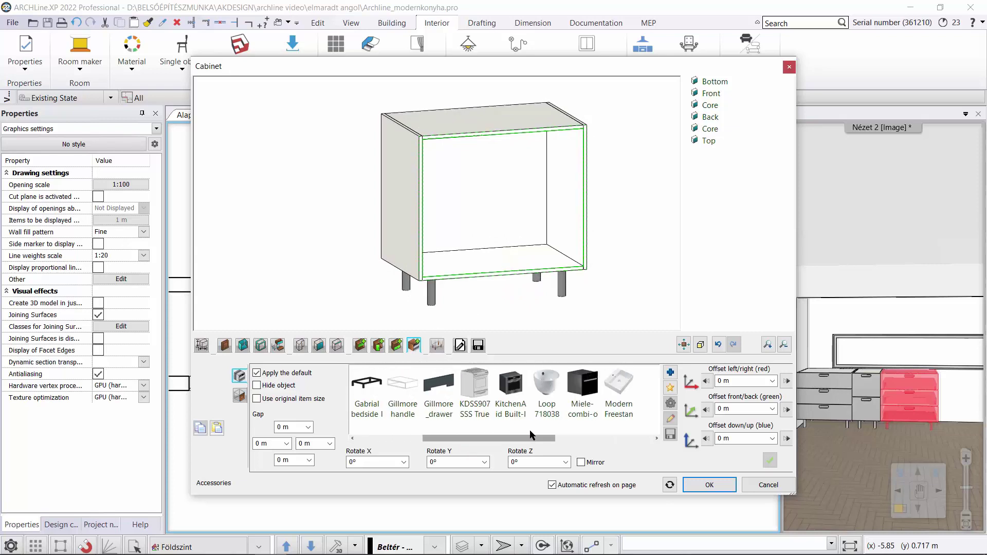
pyautogui.click(576, 379)
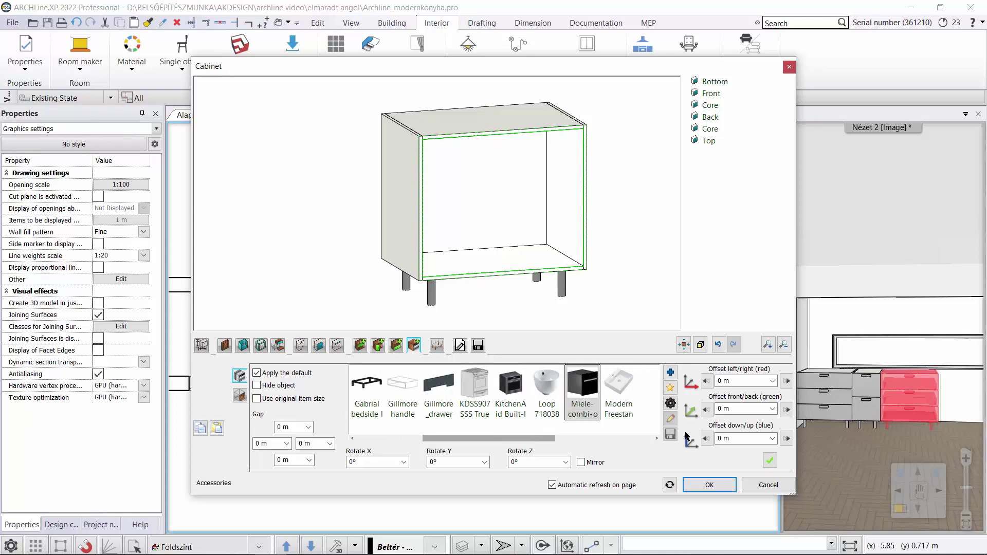
pyautogui.click(770, 460)
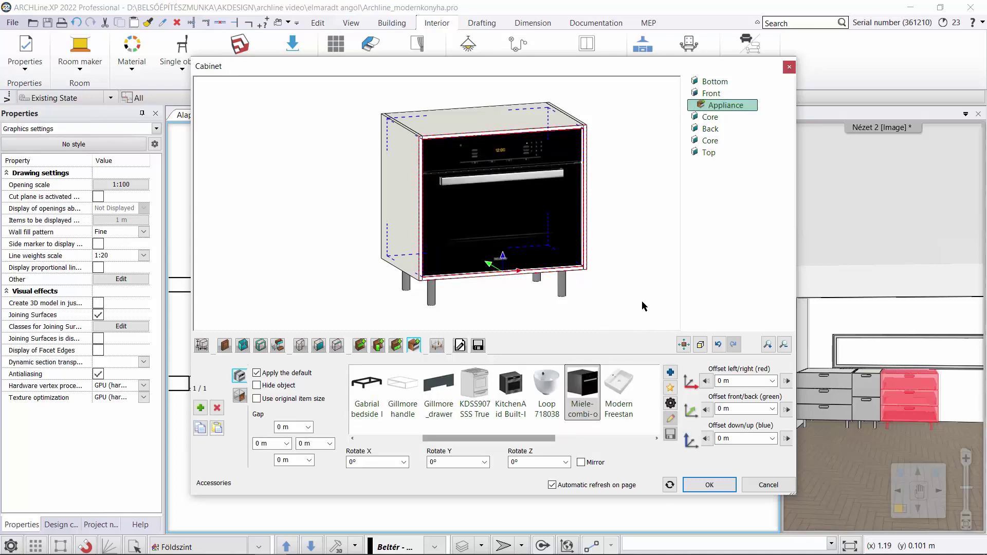
# - Set the oven's front/back offset to -0.05 m
pyautogui.moveTo(462, 241); pyautogui.dragTo(540, 229, button='middle')
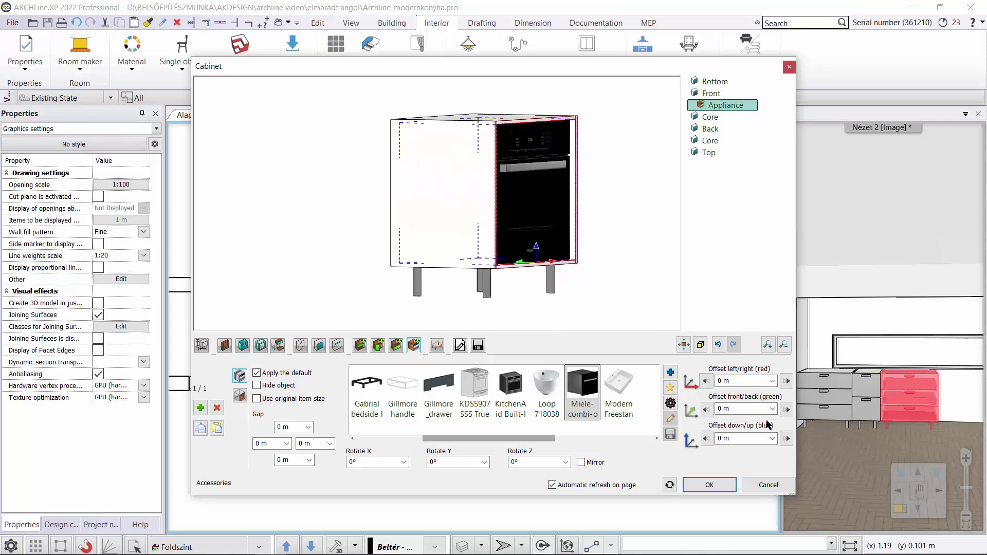
pyautogui.click(773, 409)
pyautogui.click(708, 410)
pyautogui.click(708, 410)
pyautogui.click(708, 410)
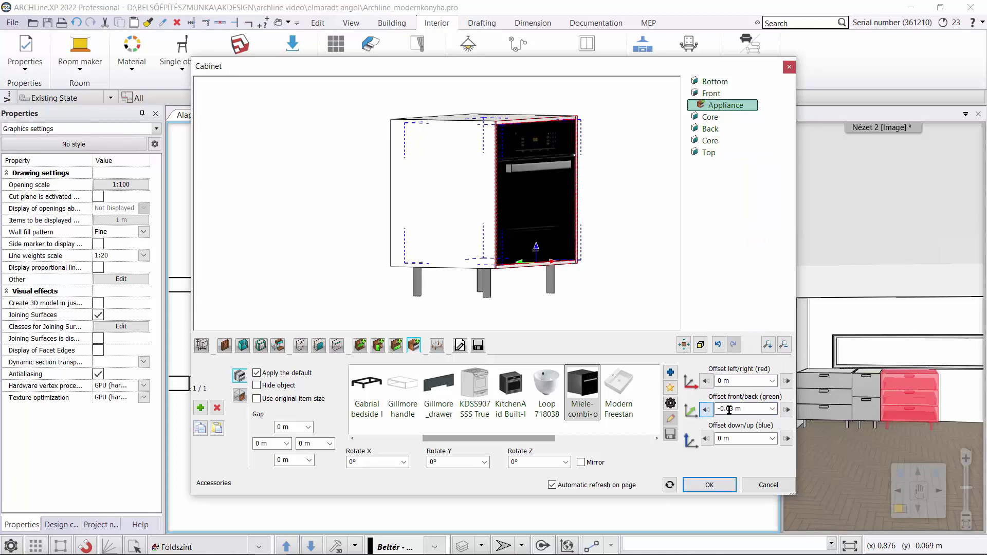
pyautogui.click(731, 409)
pyautogui.click(733, 409)
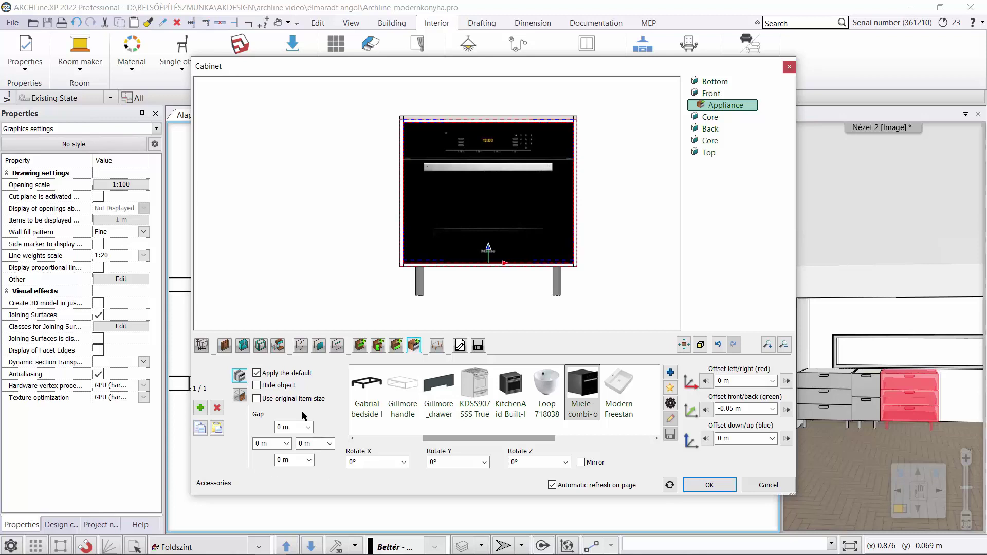
# - Set the oven's gap to -0.02 m on all four sides so it covers the carcass edges
pyautogui.moveTo(293, 428); pyautogui.dragTo(262, 421)
pyautogui.write('-0,02')
pyautogui.press('Return')
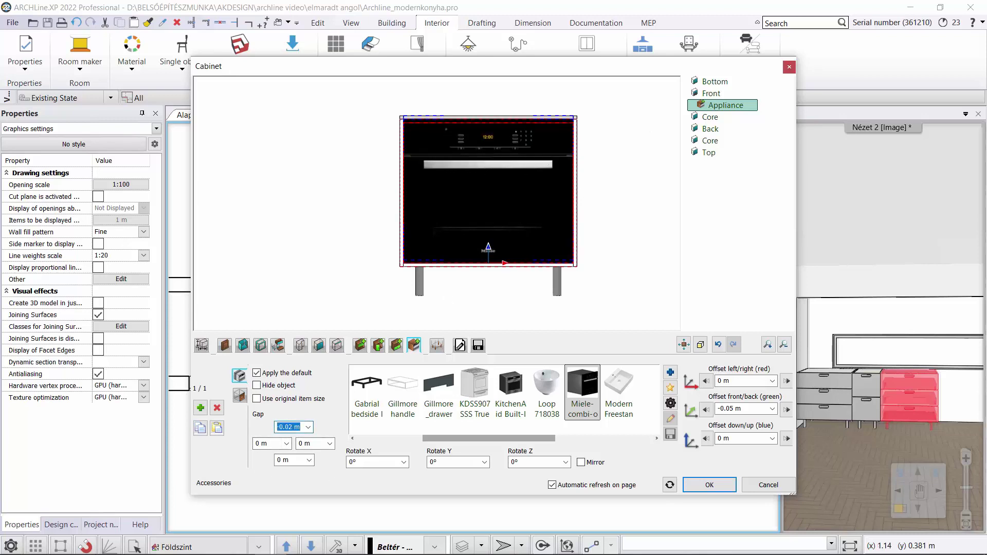
pyautogui.click(308, 443)
pyautogui.write('-0.02')
pyautogui.press('Return')
pyautogui.click(279, 461)
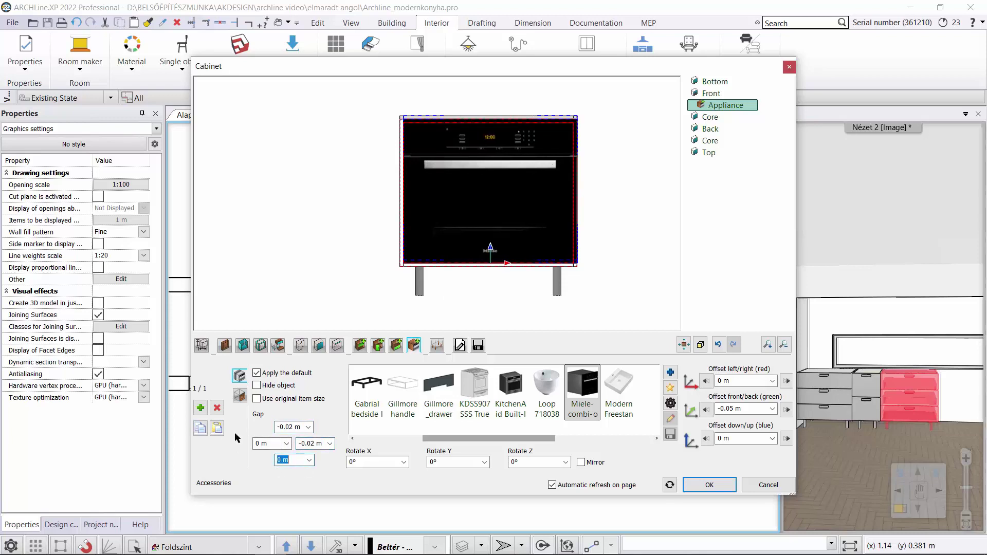
pyautogui.write('-0,02')
pyautogui.press('Return')
pyautogui.click(267, 444)
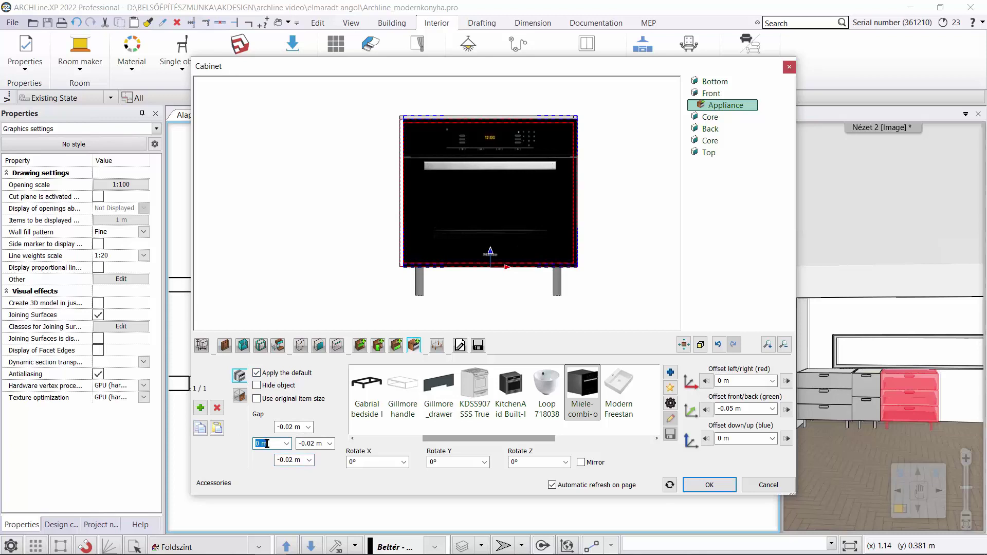
pyautogui.press('Return')
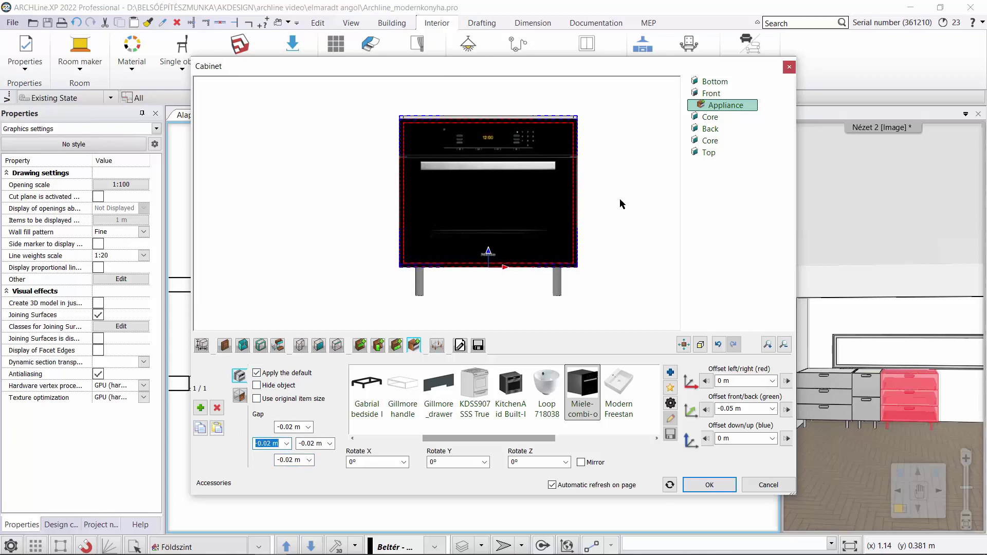
# - Save the oven cabinet to the library as a new item named "cooker" and apply the cabinet edits
pyautogui.moveTo(609, 209); pyautogui.dragTo(656, 215)
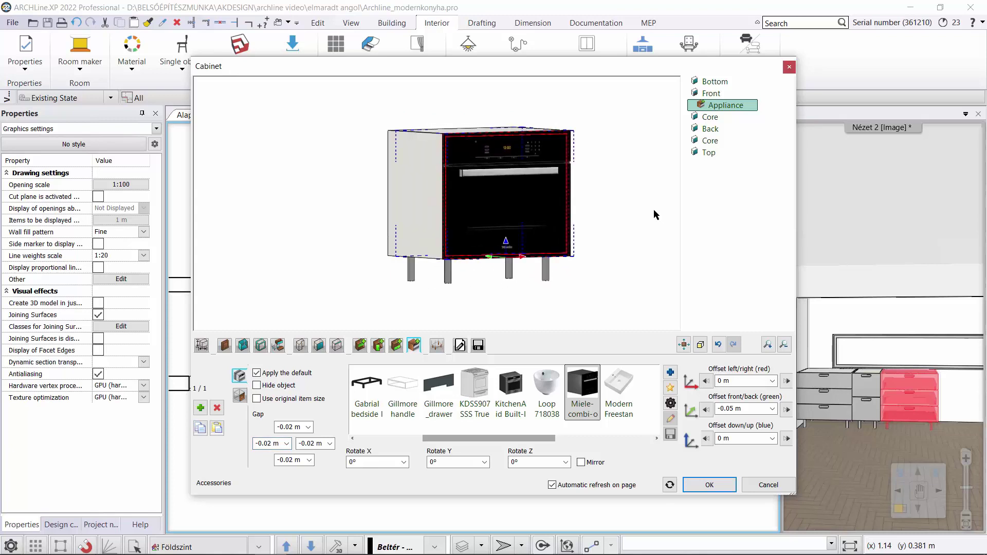
pyautogui.click(478, 345)
pyautogui.click(747, 404)
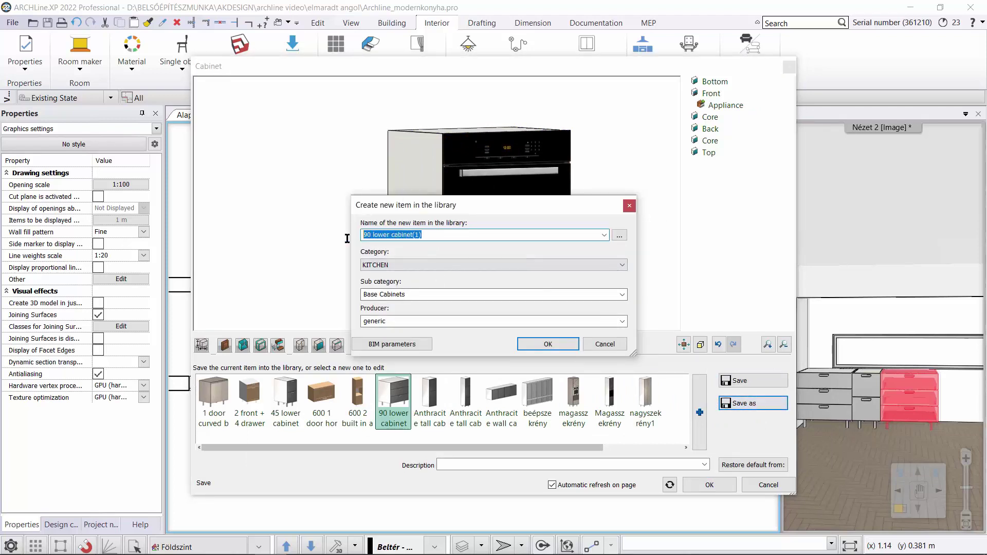
pyautogui.write('cooker')
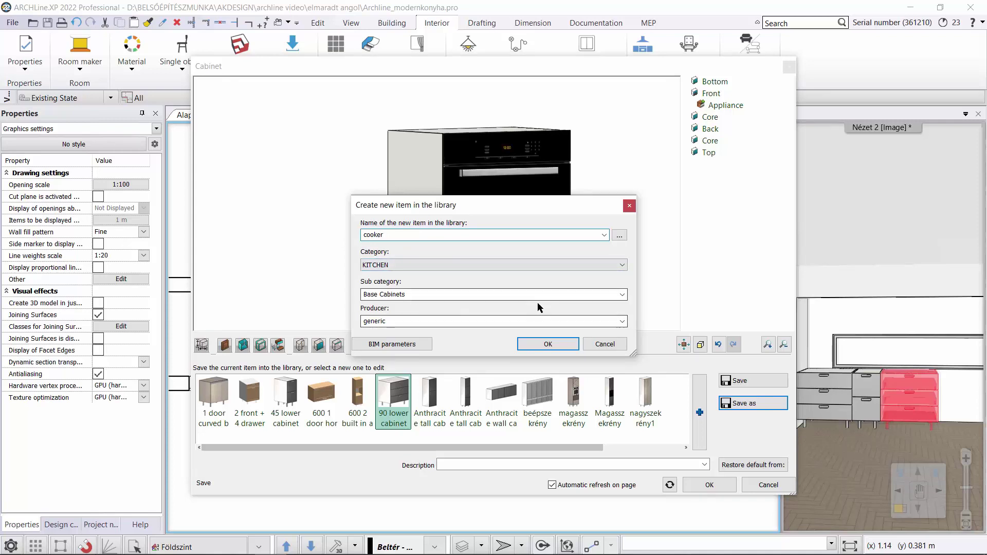
pyautogui.click(535, 346)
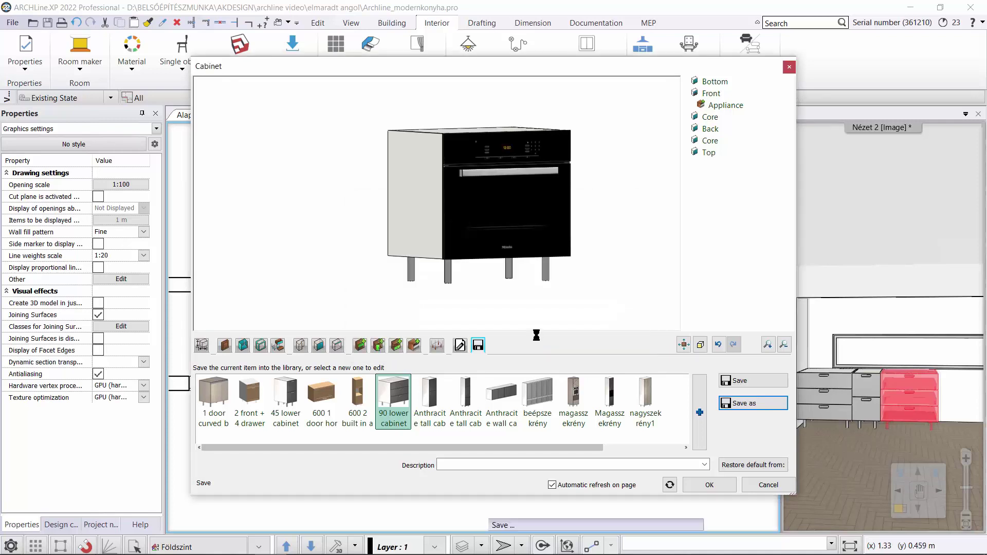
pyautogui.click(708, 485)
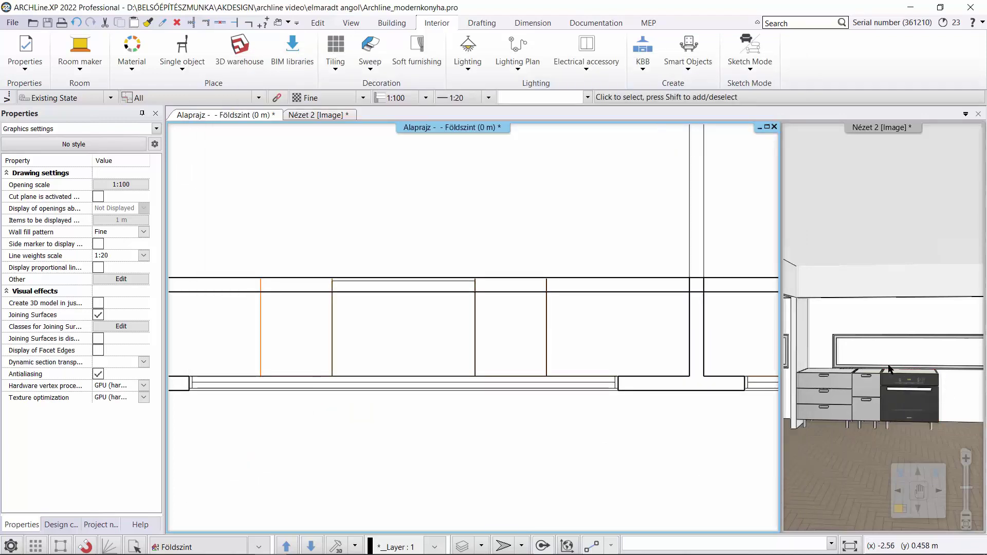
# - Copy the 0.45 m wide drawer cabinet to the opposite side of the oven cabinet along the window wall
pyautogui.click(897, 397)
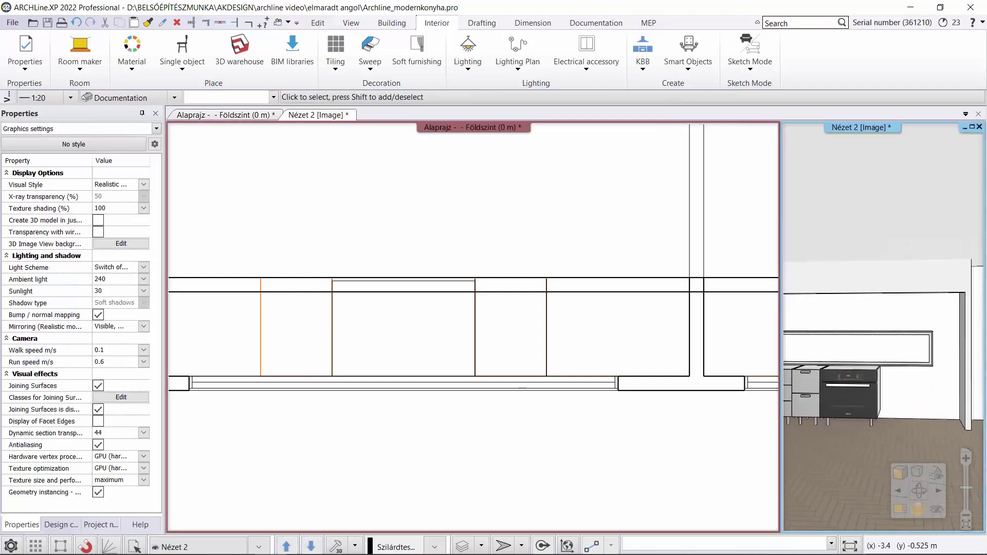
pyautogui.click(565, 375)
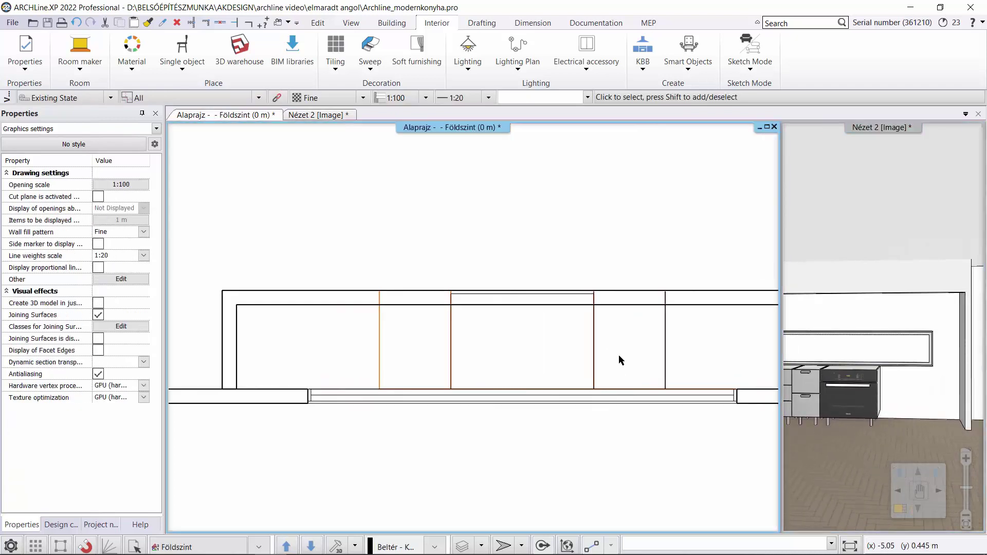
pyautogui.click(621, 298)
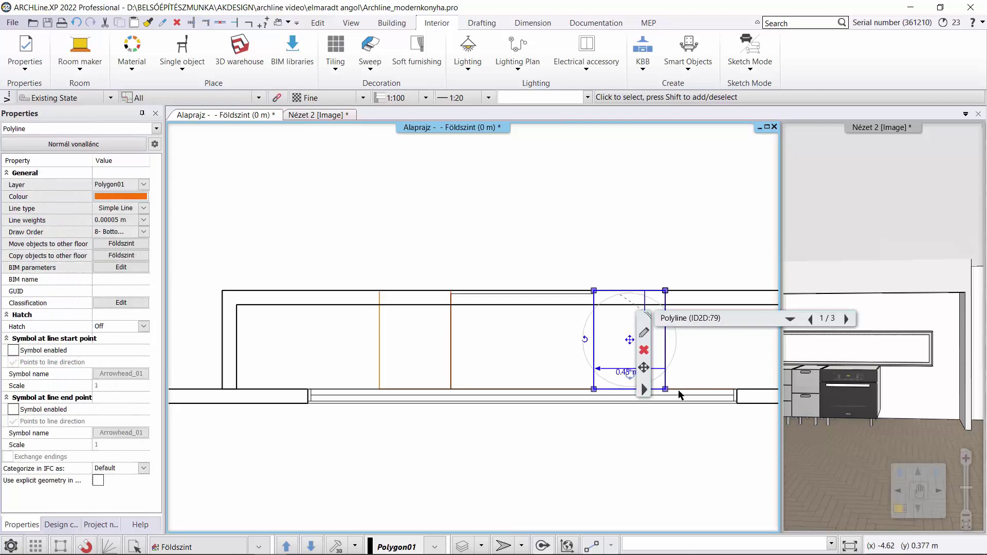
pyautogui.click(790, 319)
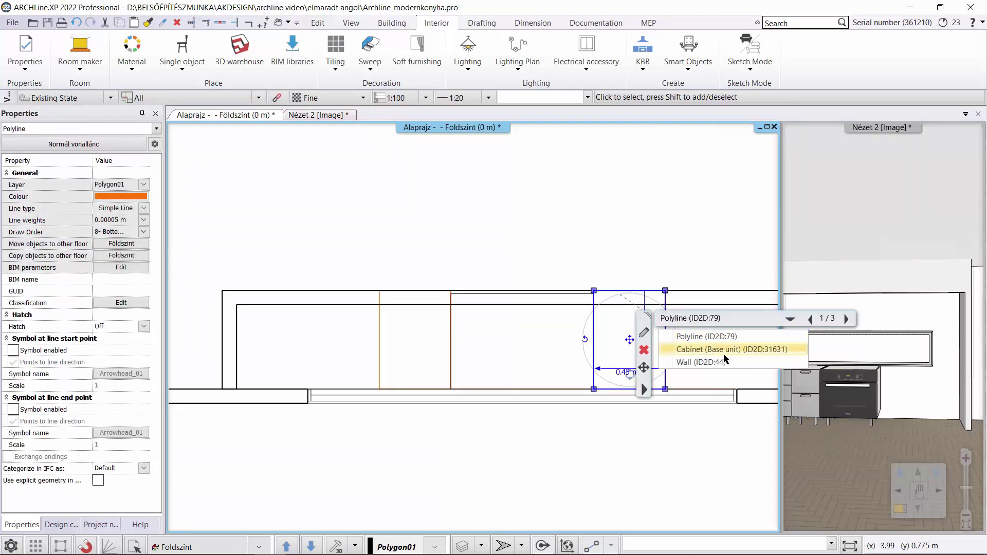
pyautogui.click(705, 353)
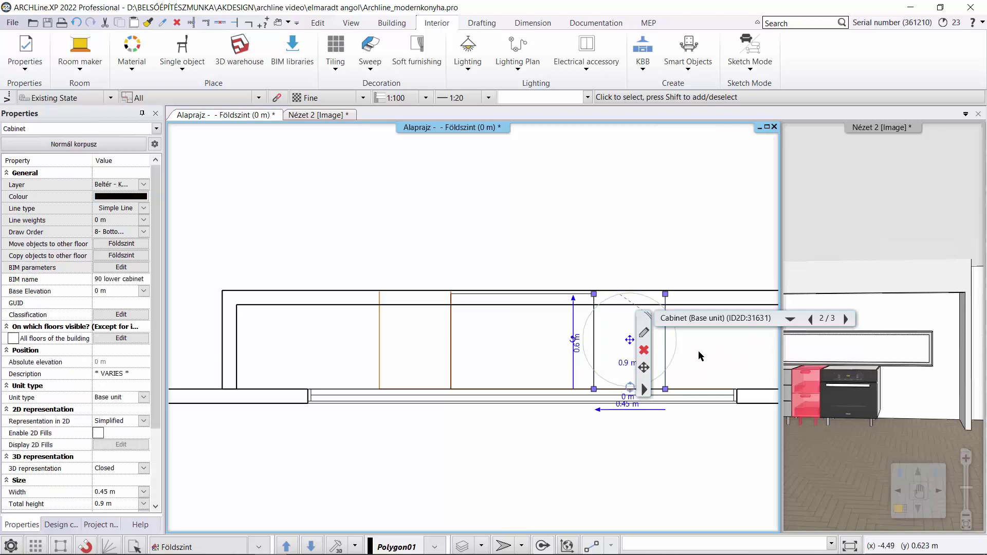
pyautogui.moveTo(667, 389)
pyautogui.click(720, 444)
pyautogui.click(453, 392)
# - Copy the 0.9 m wide drawer cabinet to the opposite end of the window-wall cabinet row
pyautogui.click(659, 366)
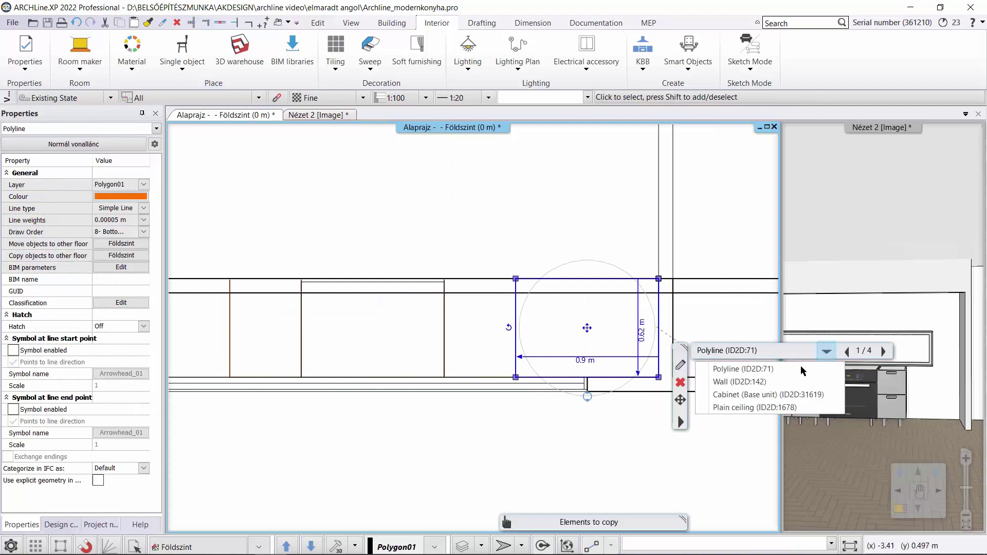
pyautogui.click(661, 372)
pyautogui.click(659, 377)
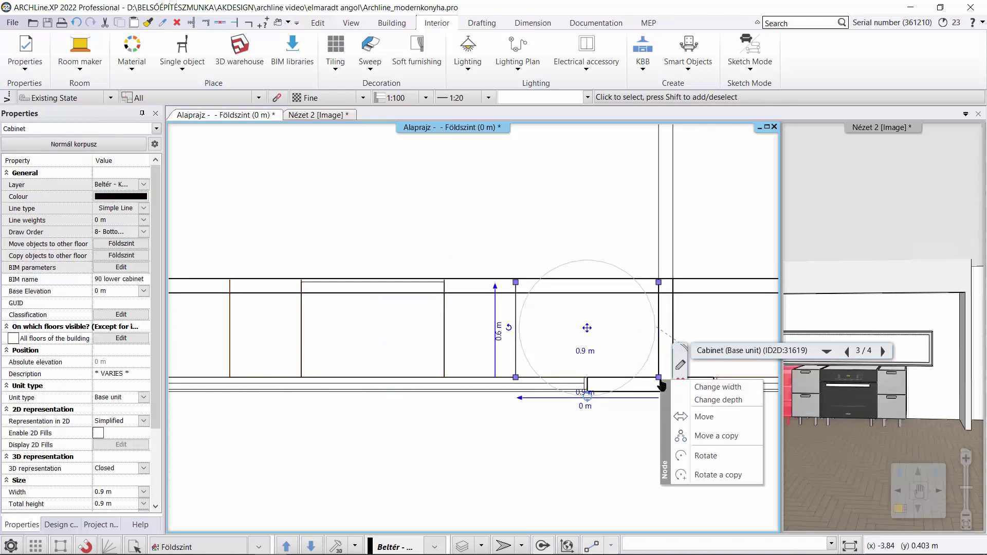
pyautogui.click(702, 414)
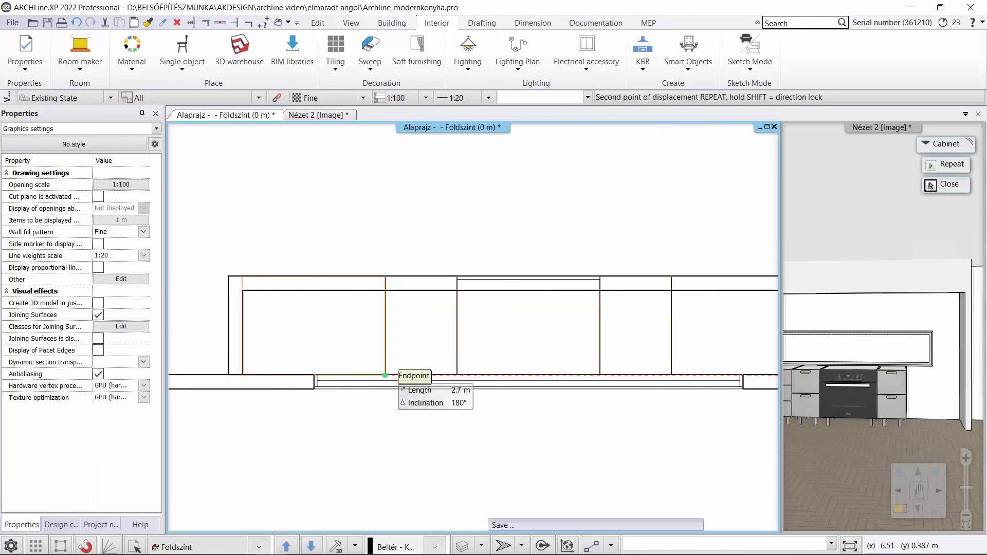
pyautogui.click(830, 374)
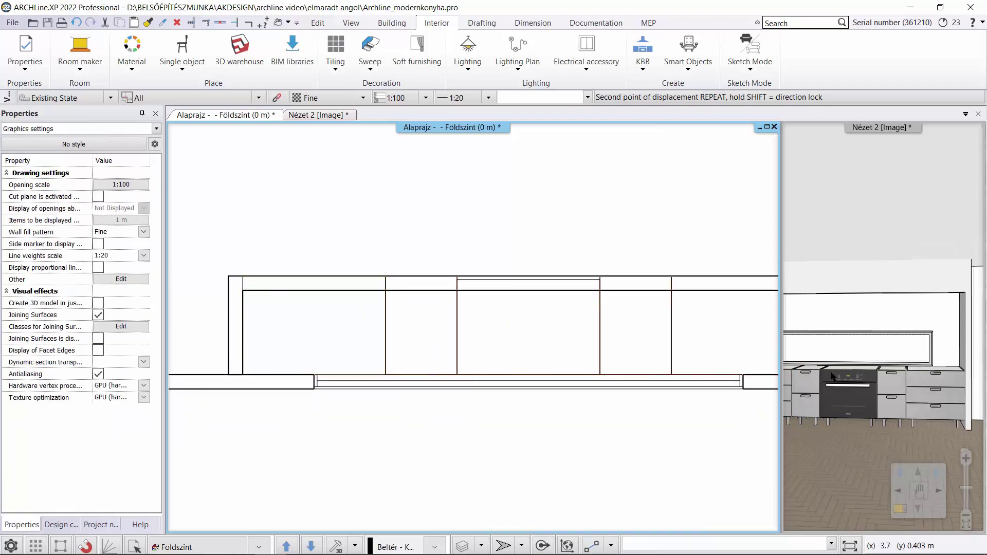
pyautogui.click(886, 388)
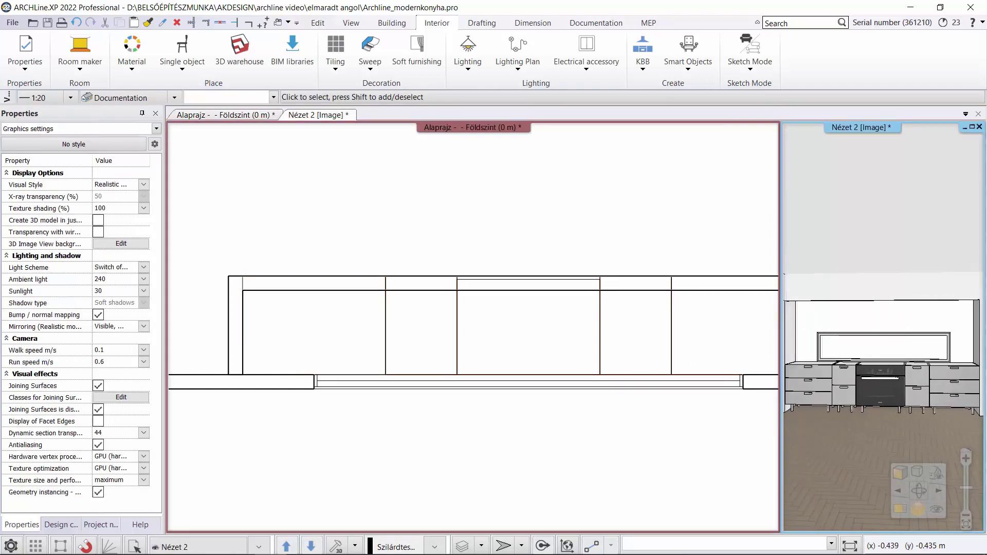
# - Mirror a copy of the end 0.9 m drawer cabinet across a horizontal axis and align it with the island outline's upper-left corner
pyautogui.click(436, 212)
pyautogui.scroll(-3, 456, 285)
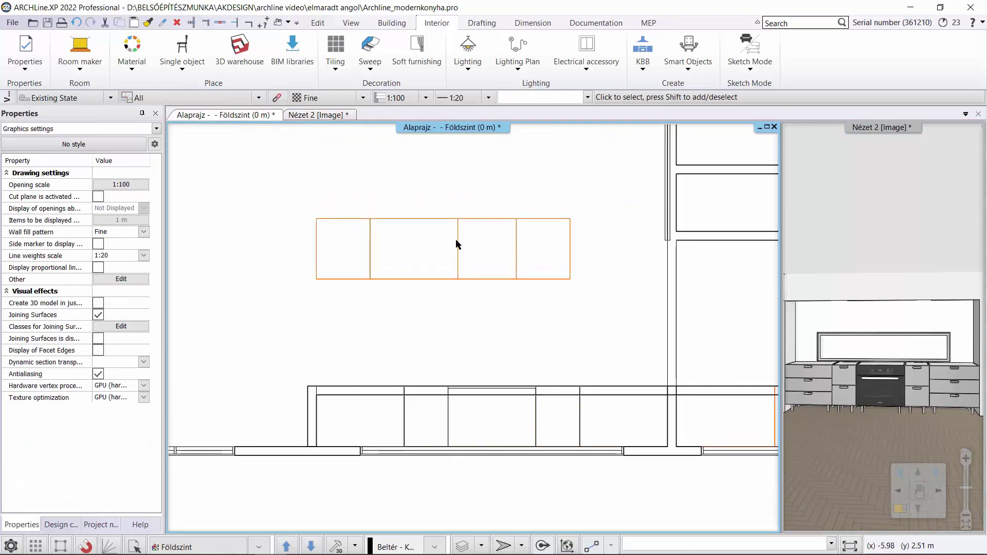
pyautogui.click(316, 414)
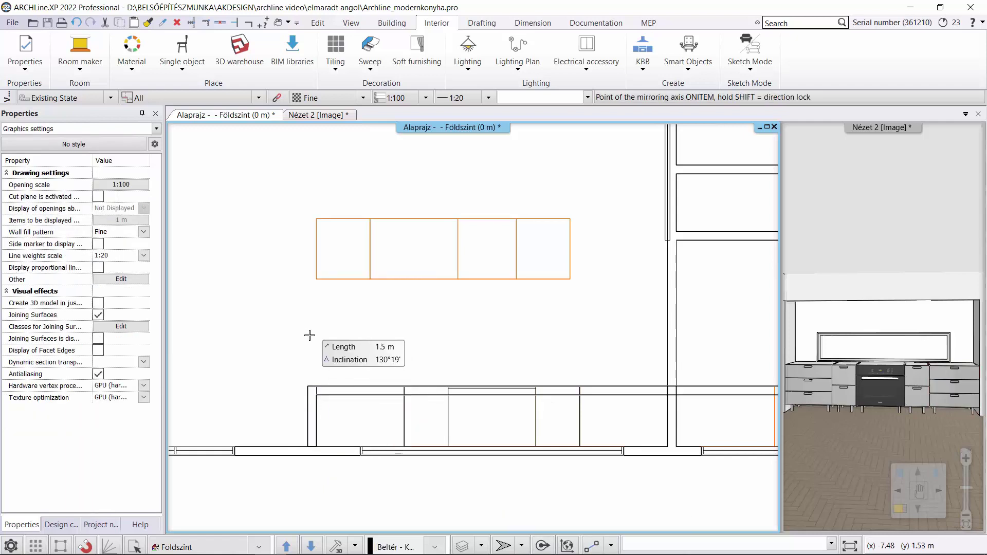
pyautogui.click(310, 335)
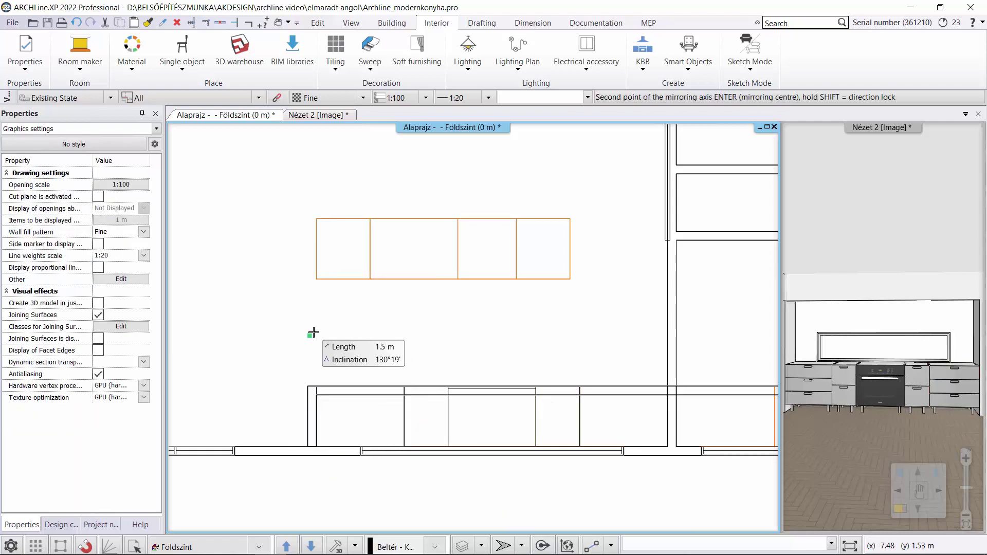
pyautogui.click(423, 332)
pyautogui.moveTo(343, 242)
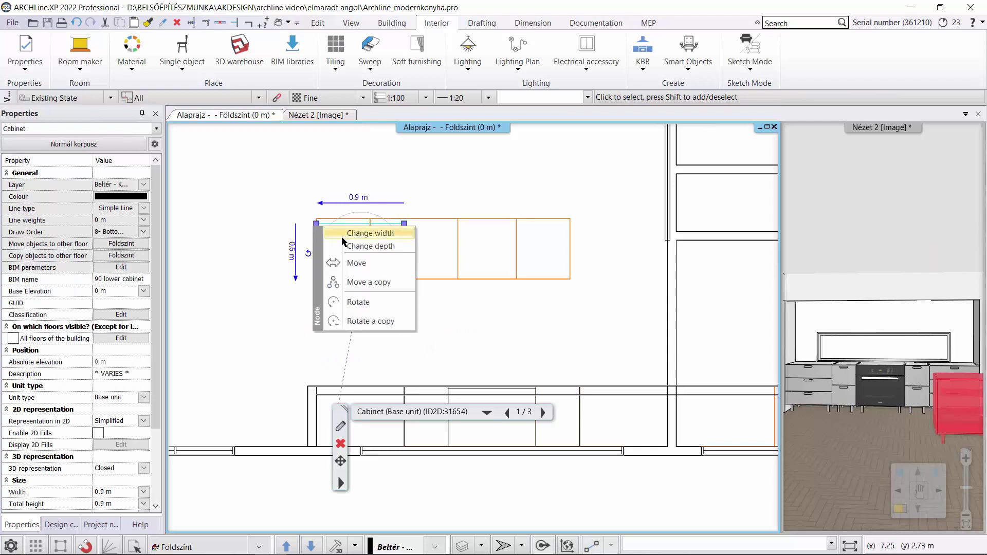
pyautogui.click(355, 263)
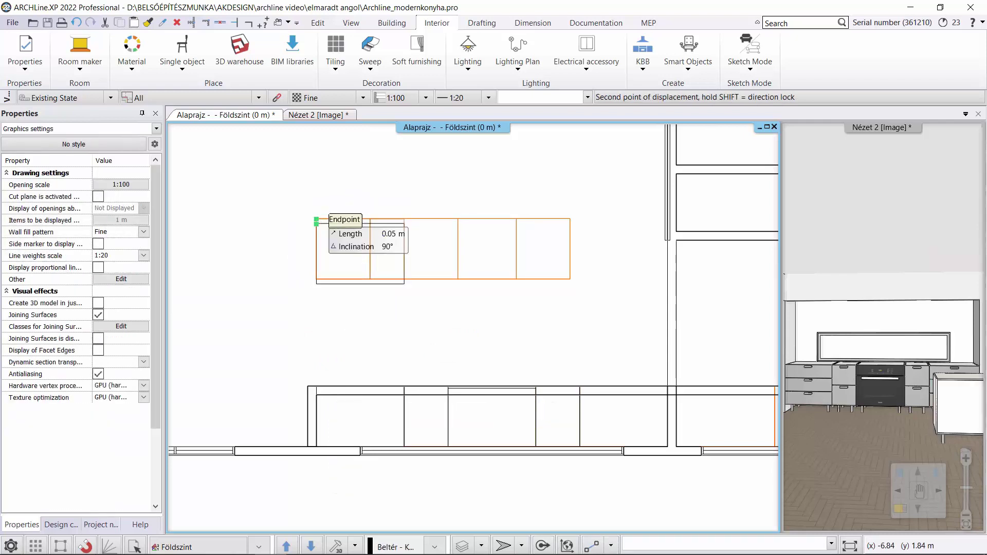
pyautogui.click(316, 222)
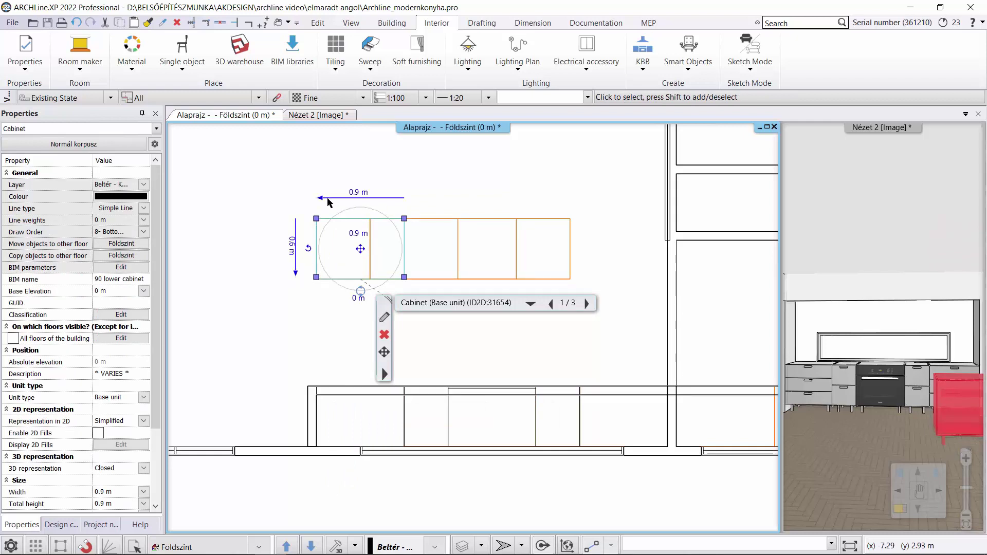
# - Set the mirrored island cabinet's width to 0.55 m, keeping its outer end fixed at the outline
pyautogui.click(363, 192)
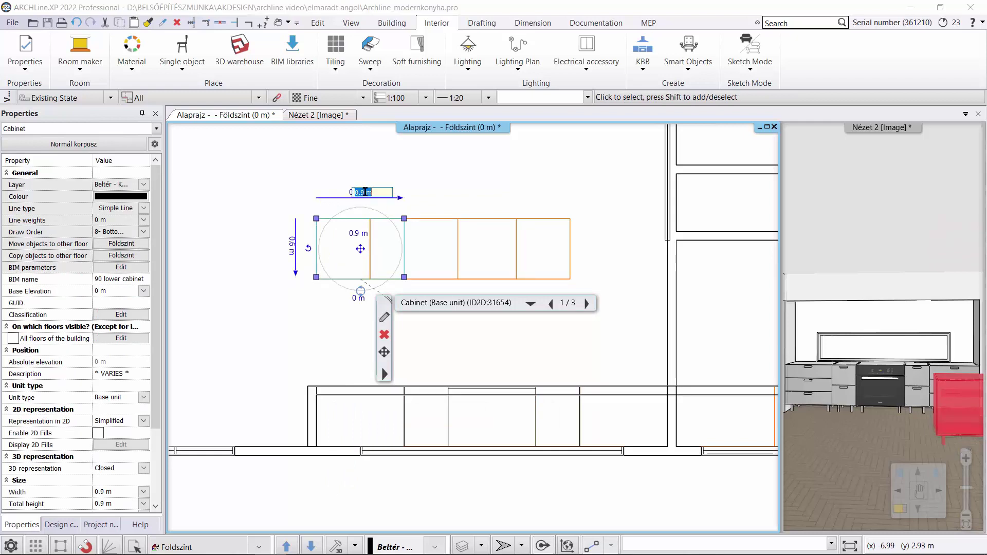
pyautogui.moveTo(364, 192); pyautogui.dragTo(360, 189)
pyautogui.write('55')
pyautogui.press('Escape')
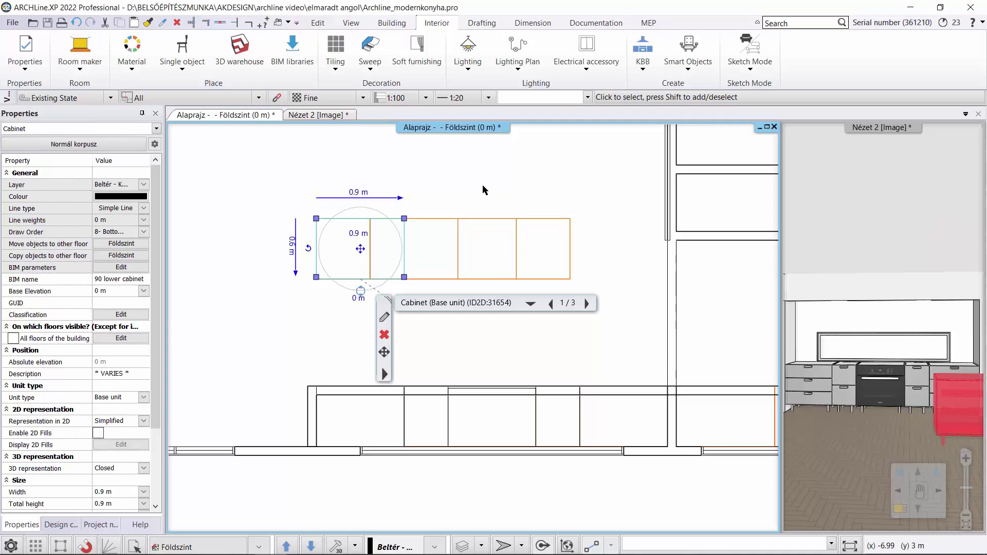
pyautogui.click(424, 172)
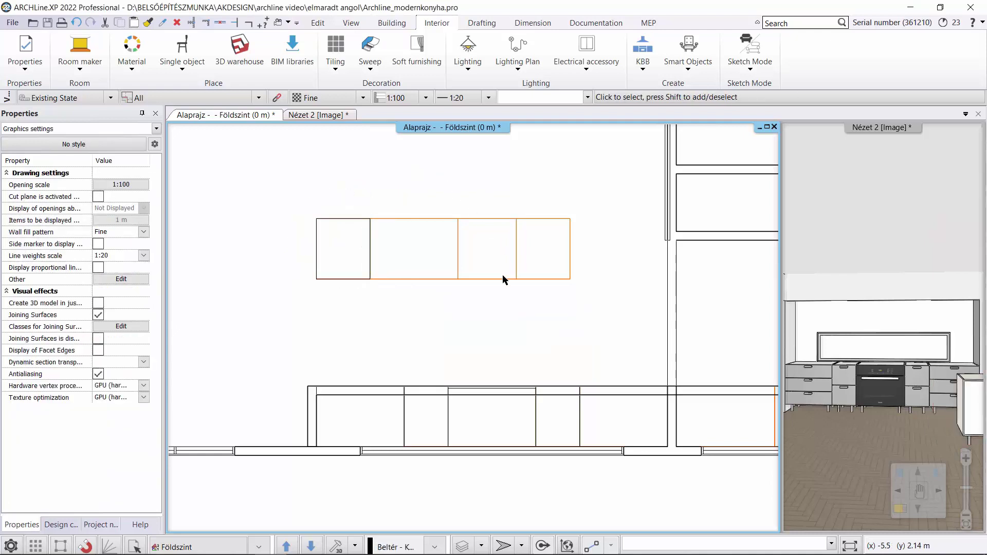
# - Place a copy of the 0.55 m island cabinet directly beside the original inside the island outline
pyautogui.moveTo(502, 274); pyautogui.dragTo(395, 285, button='middle')
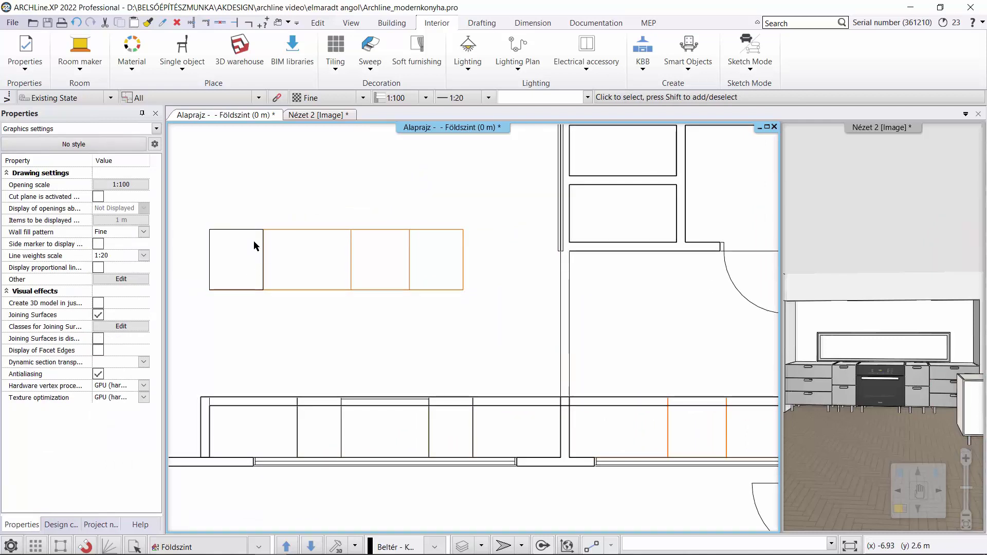
pyautogui.click(260, 245)
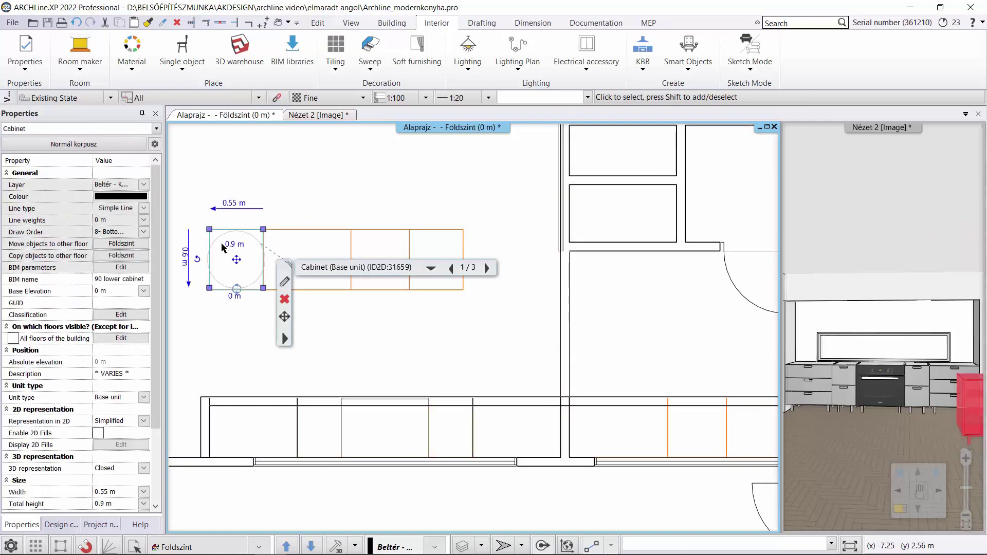
pyautogui.click(210, 233)
pyautogui.click(270, 347)
pyautogui.click(264, 229)
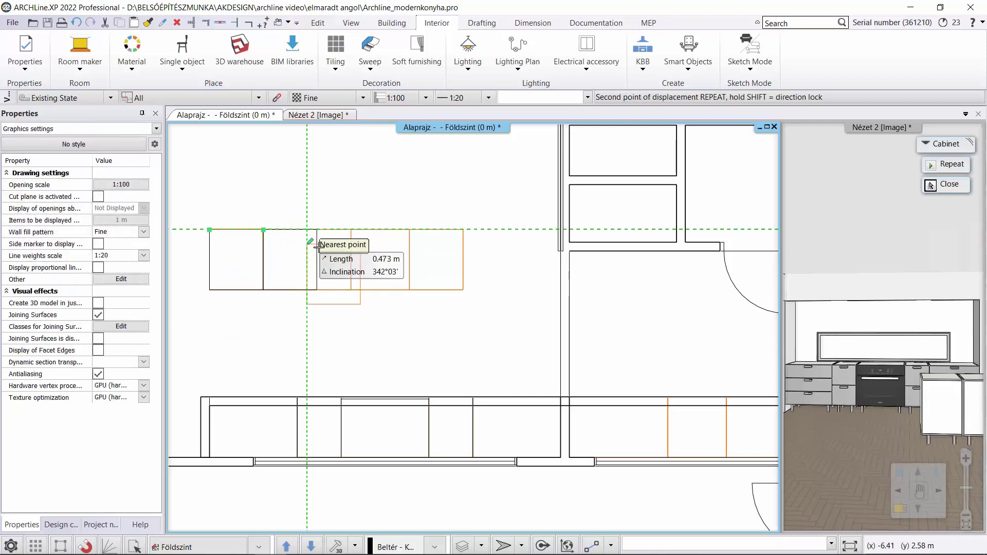
pyautogui.press('Escape')
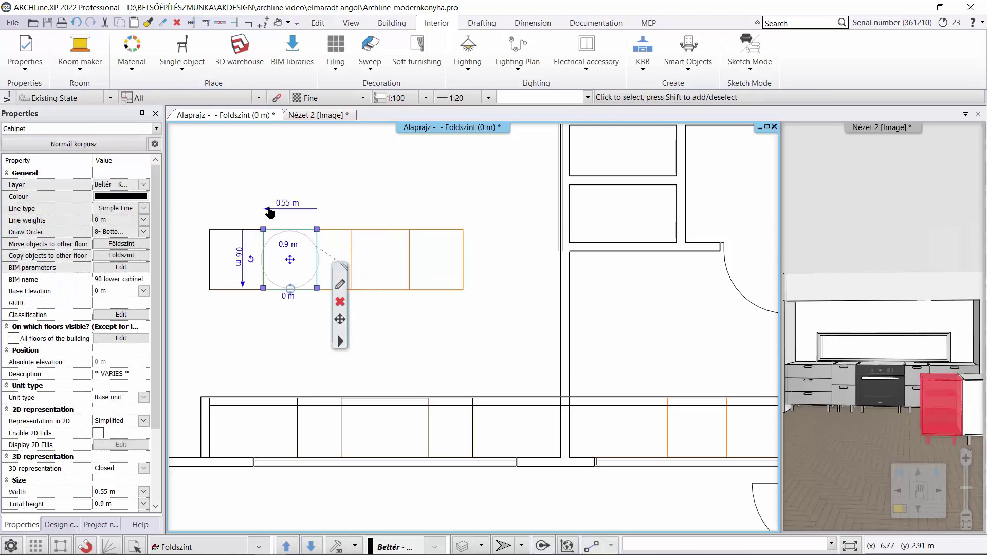
# - Open the copied island cabinet for editing and set its width to 0.9 m
pyautogui.click(340, 283)
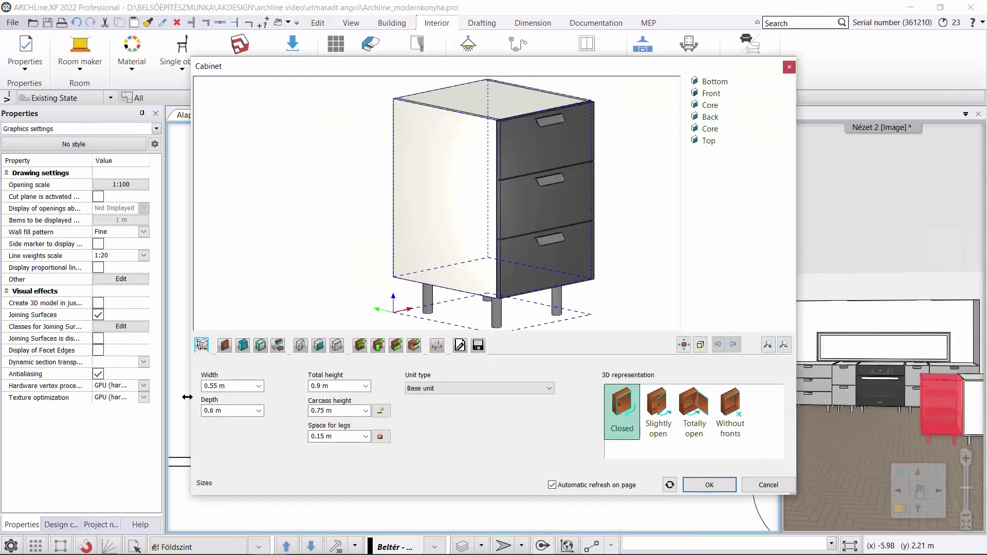
pyautogui.moveTo(209, 386); pyautogui.dragTo(223, 390)
pyautogui.write('9')
# - Replace the cabinet's multiple drawer front with a full-overlay "2, 3 or 4 sided" door of 2 leaves
pyautogui.click(318, 210)
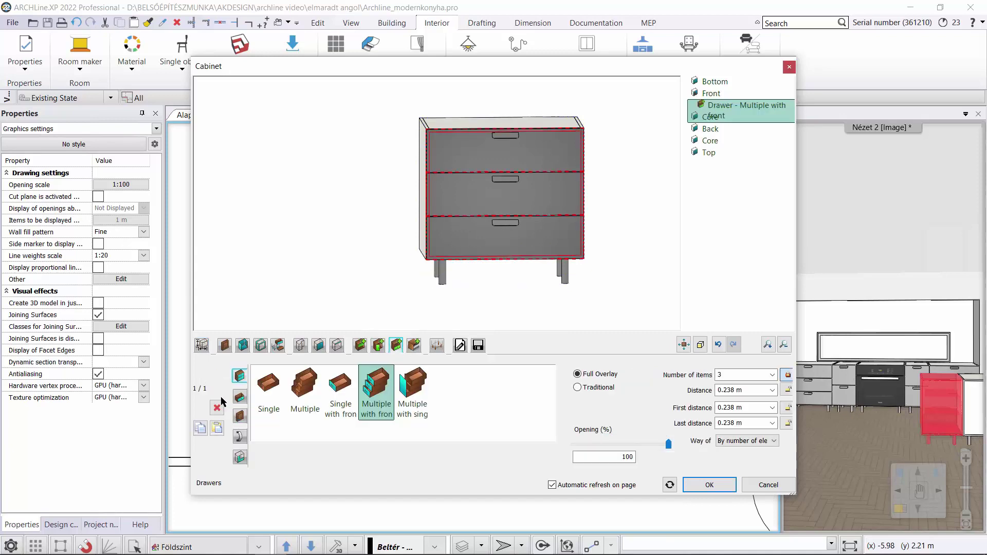
pyautogui.click(217, 408)
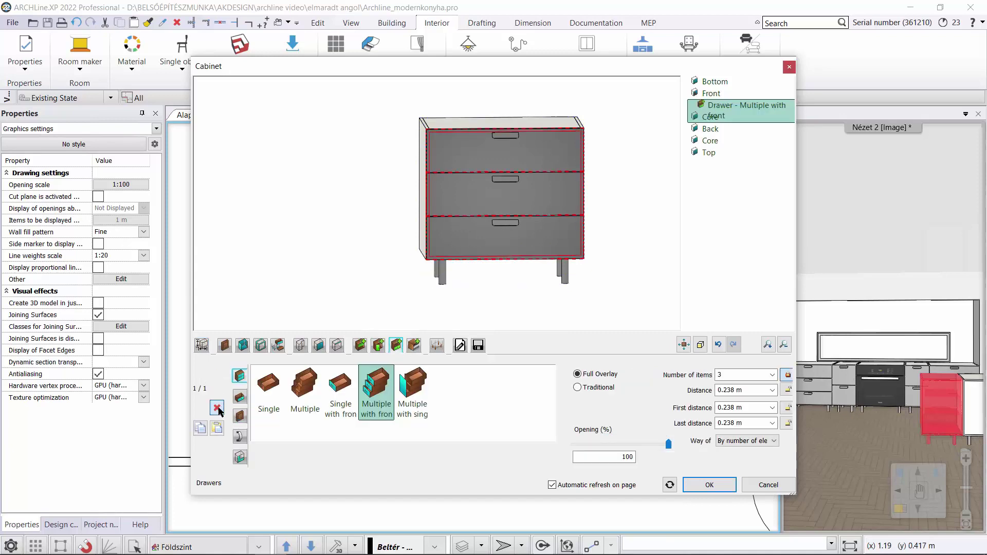
pyautogui.click(379, 346)
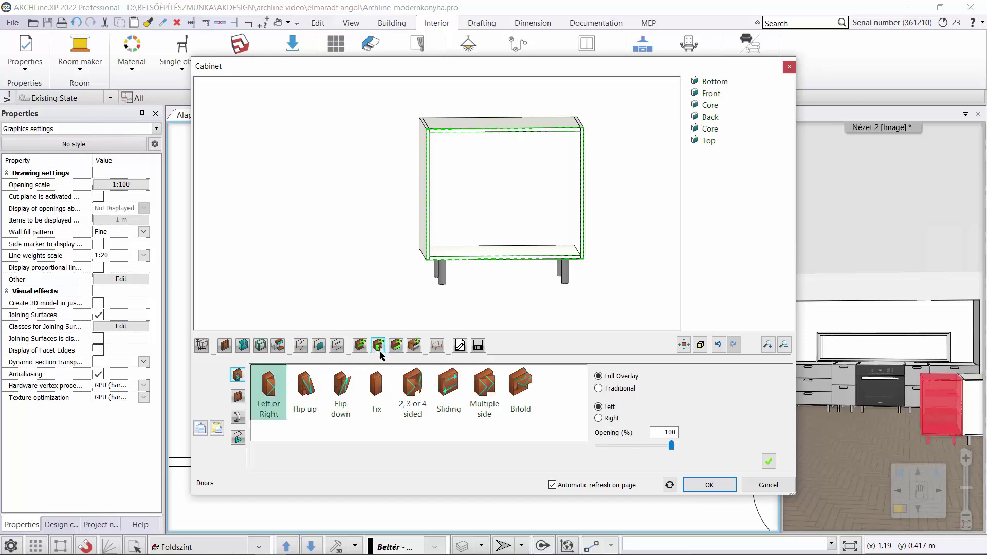
pyautogui.click(415, 394)
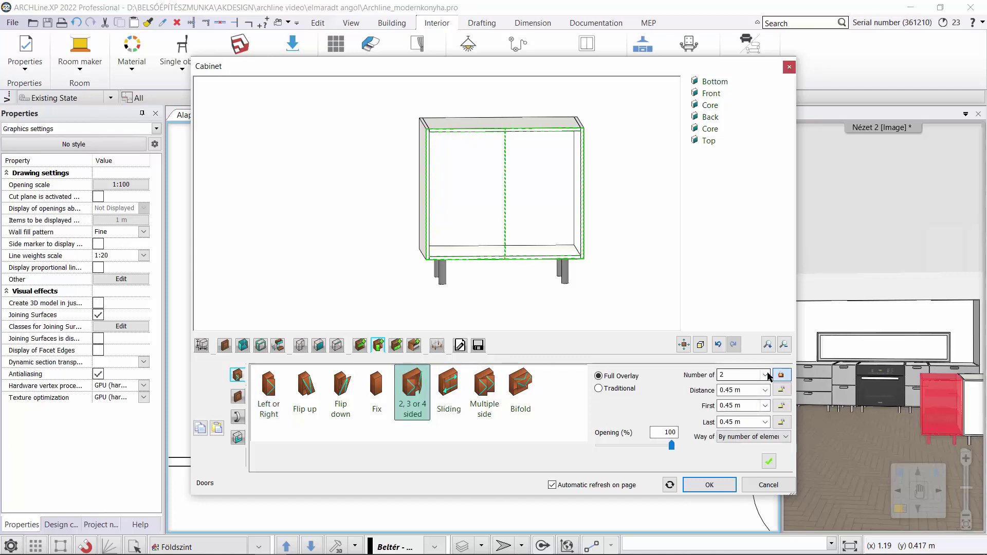
pyautogui.click(769, 461)
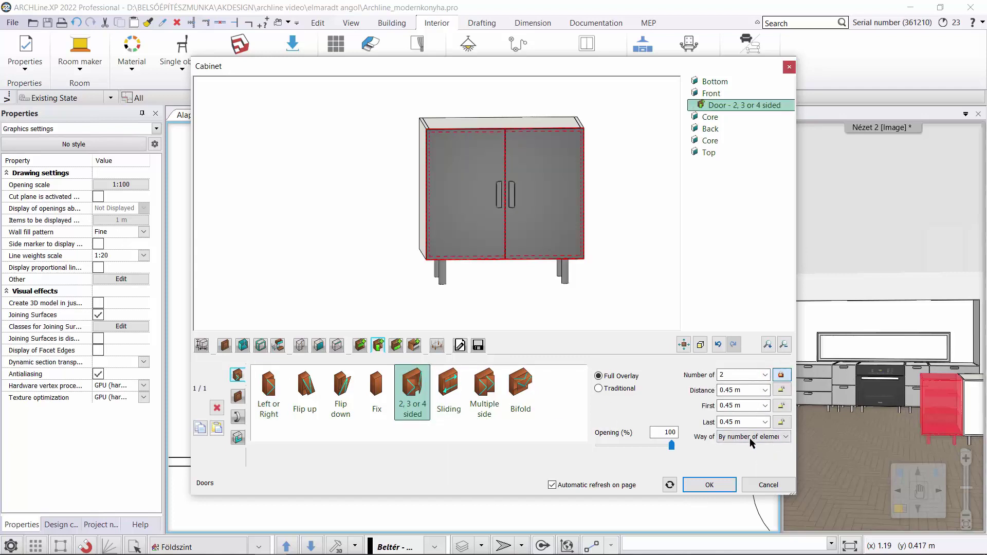
# - Stop applying side panel properties to the cabinet's top panels and use the Sink Corpus profile for the top
pyautogui.moveTo(630, 269); pyautogui.dragTo(508, 116)
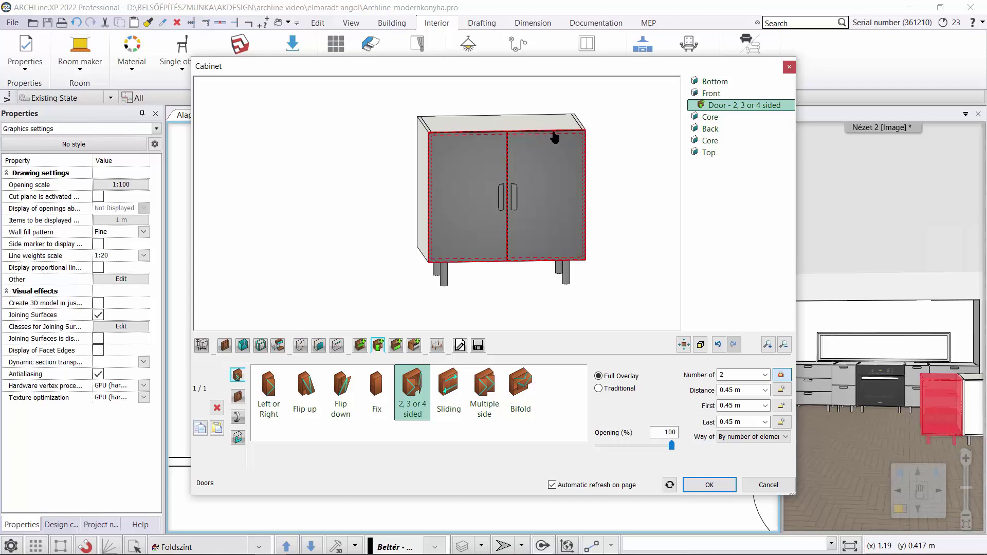
pyautogui.click(243, 345)
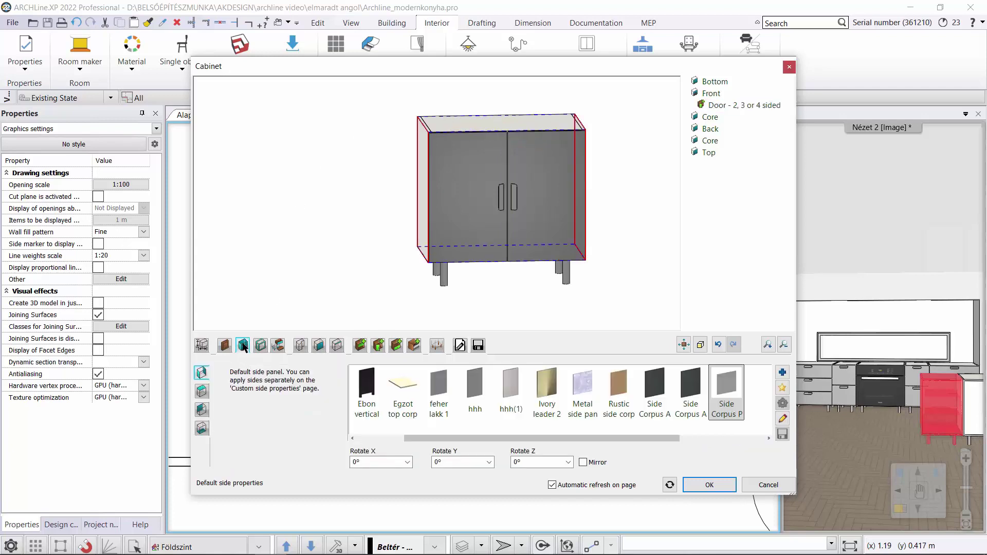
pyautogui.click(202, 392)
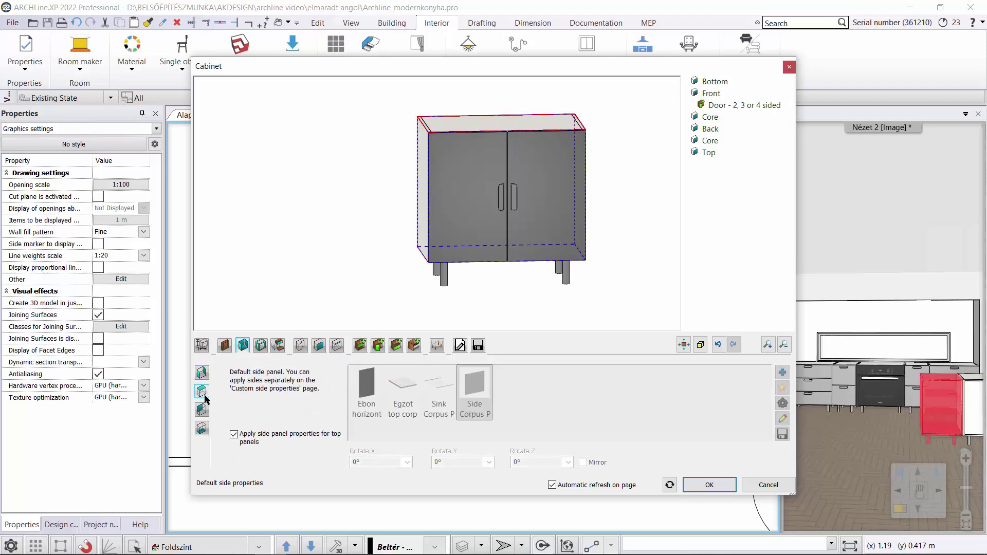
pyautogui.click(234, 434)
pyautogui.click(234, 435)
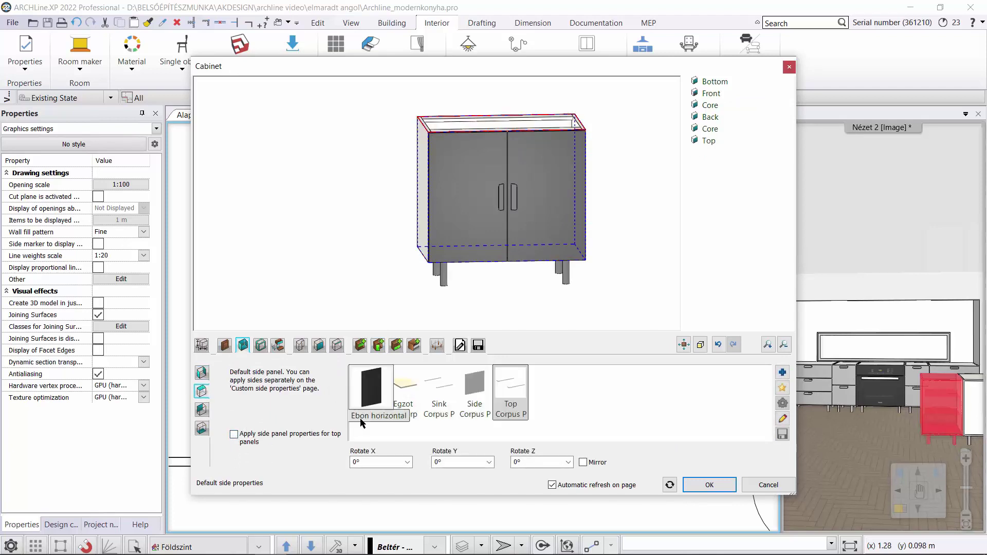
pyautogui.click(440, 387)
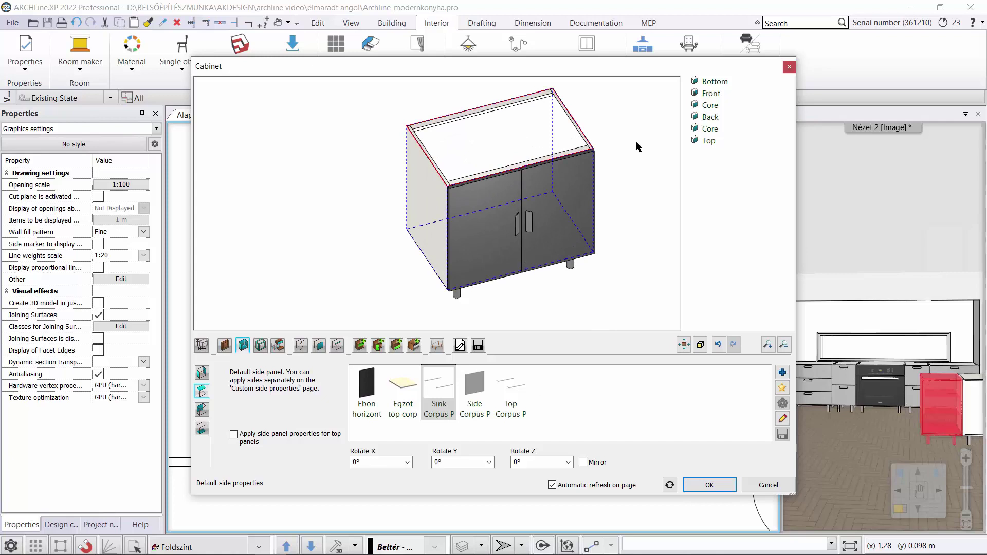
# - Save the two-door cabinet to the library as a new item named "sink lower cabinet" and apply the cabinet changes
pyautogui.click(478, 345)
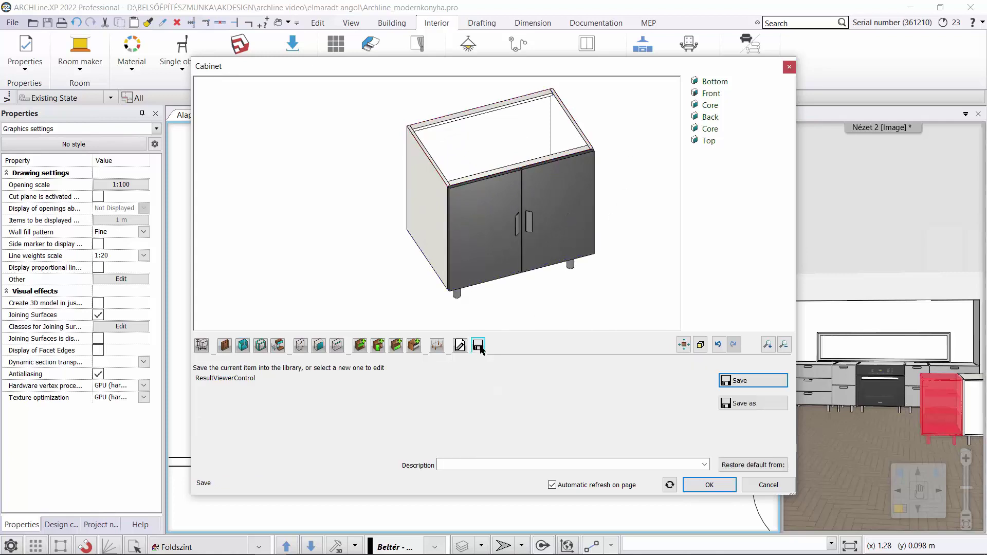
pyautogui.click(742, 404)
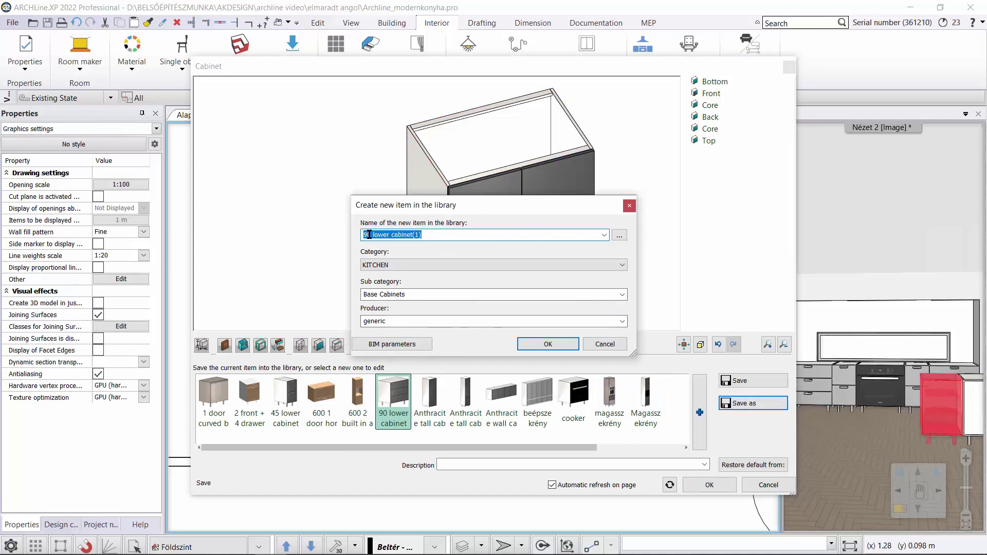
pyautogui.click(545, 343)
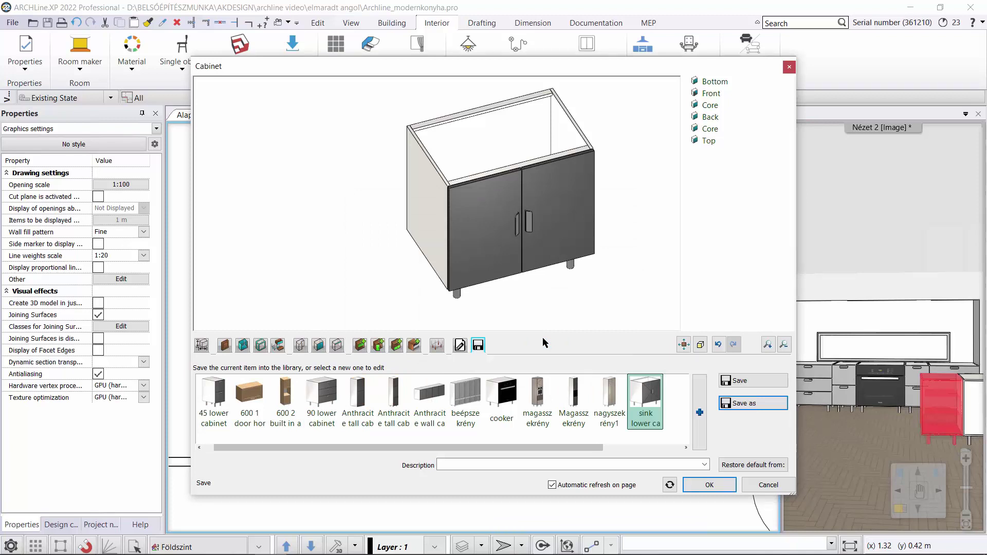
pyautogui.click(722, 482)
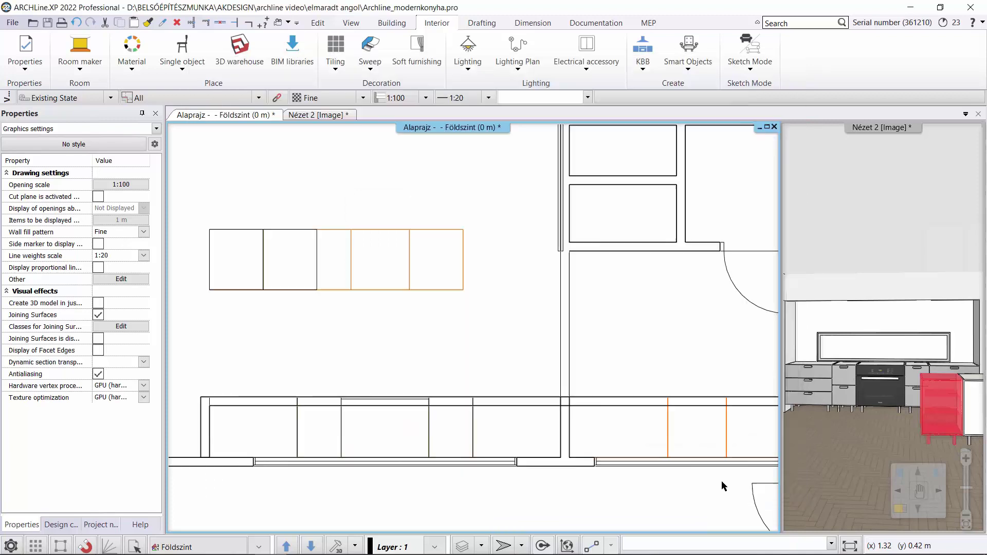
# - Move the 0.9 m sink cabinet inside the island outline so it sits flush against the 0.55 m drawer cabinet
pyautogui.click(318, 260)
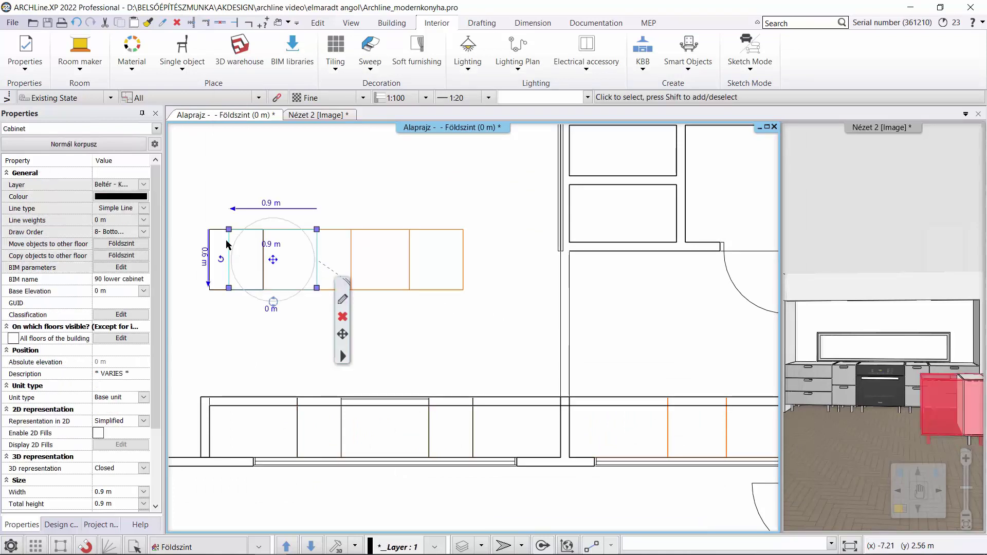
pyautogui.click(230, 232)
pyautogui.click(260, 264)
pyautogui.click(262, 229)
pyautogui.click(345, 176)
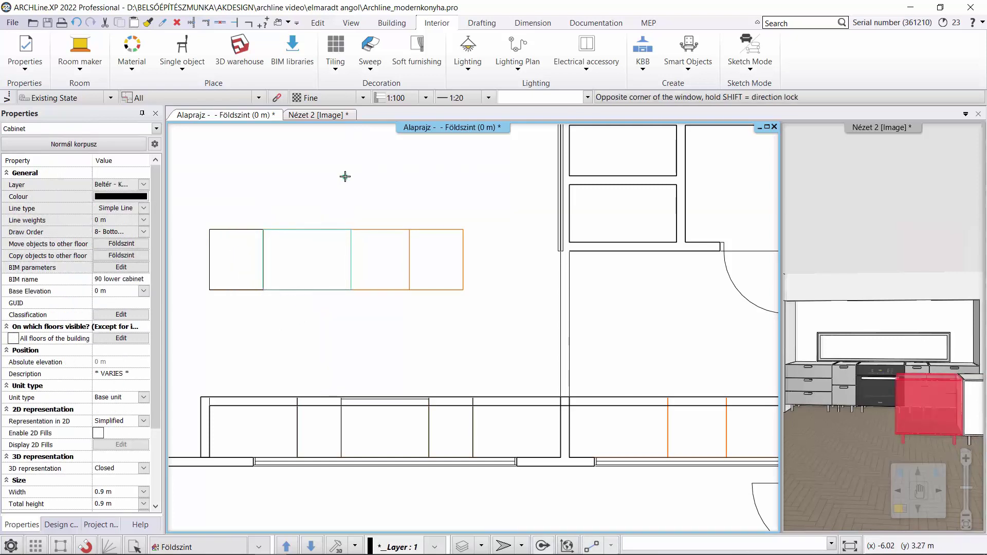
pyautogui.click(472, 253)
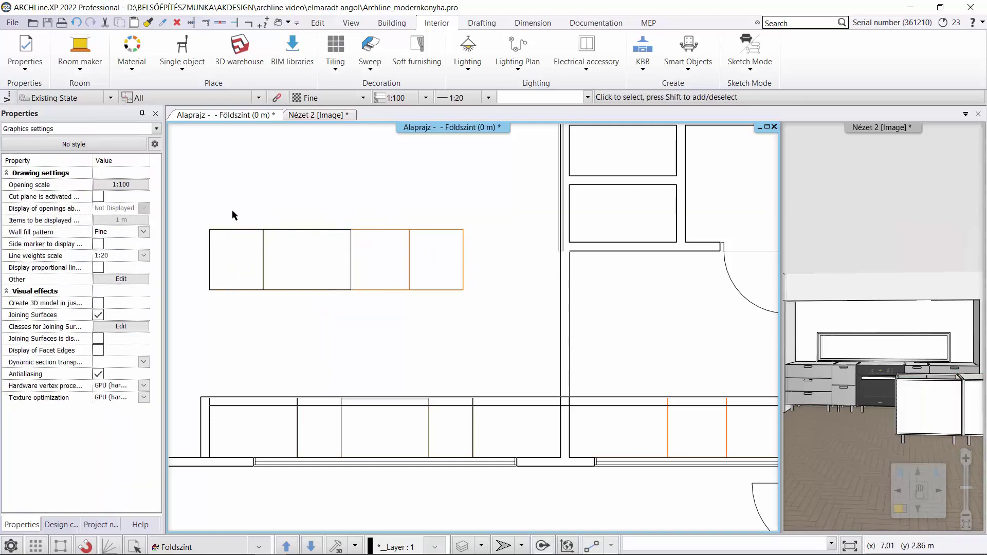
# - Place a copy of the 0.9 m sink cabinet directly beside the original, continuing the island row
pyautogui.click(299, 252)
pyautogui.moveTo(263, 229)
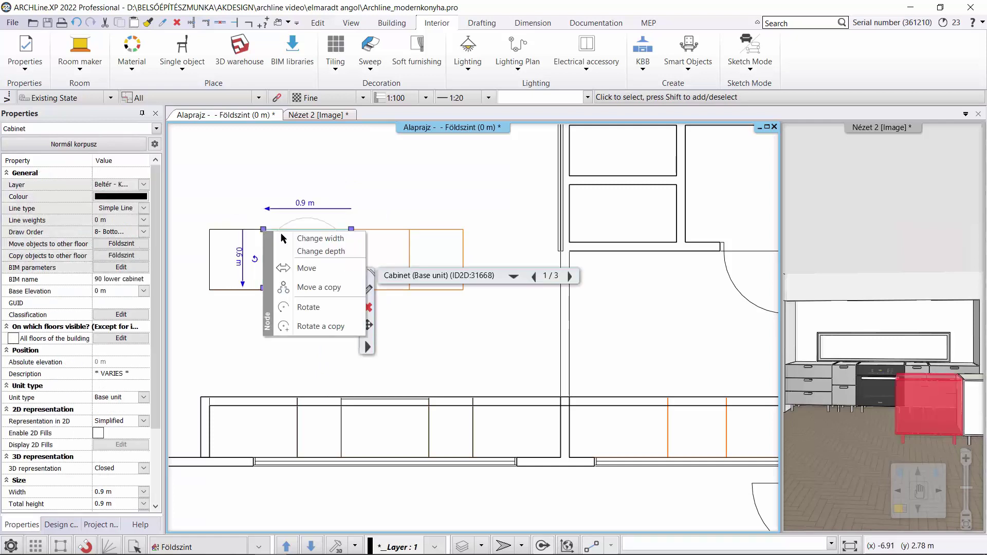
pyautogui.click(313, 287)
pyautogui.click(351, 229)
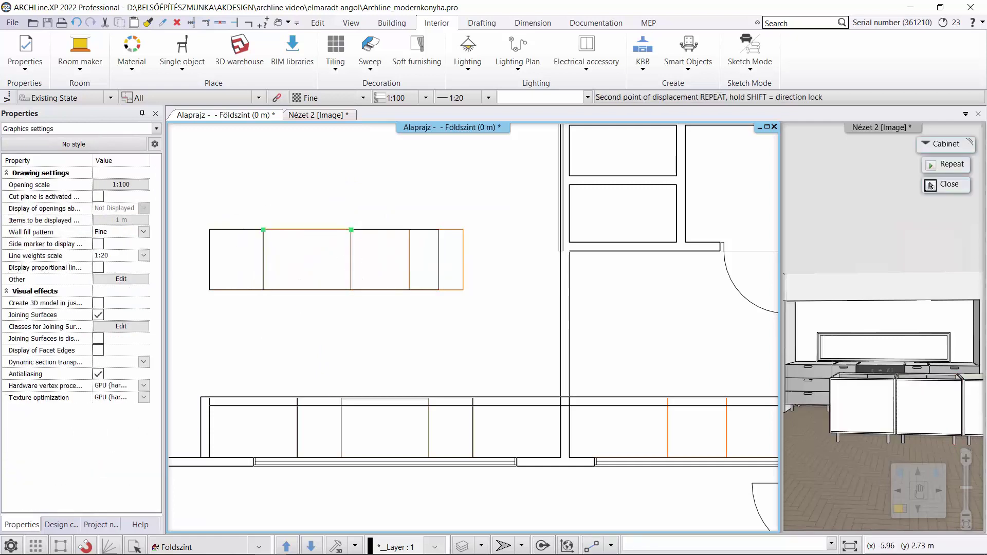
pyautogui.press('Escape')
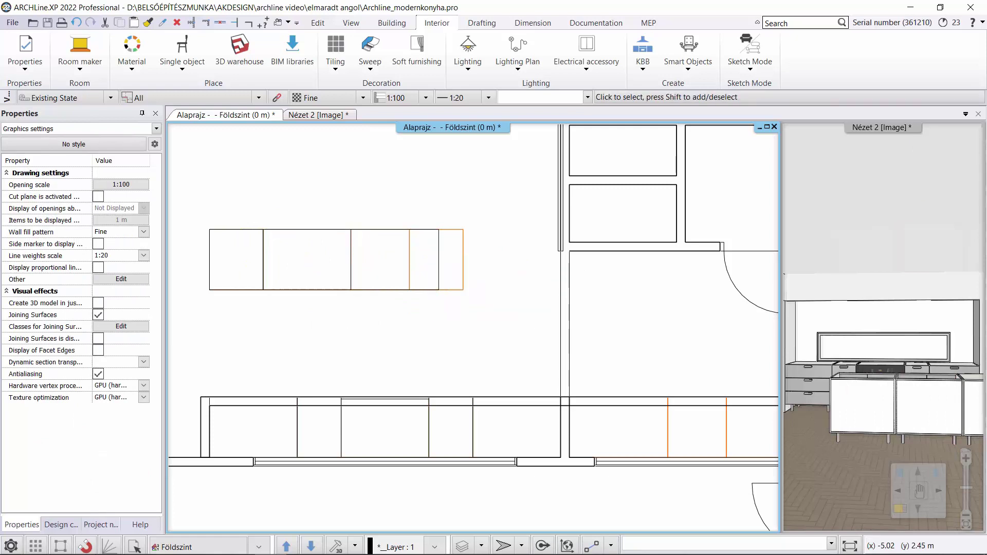
# - Open the copied sink cabinet for editing, set its width to 0.6 m and change its door type to Flip down
pyautogui.click(435, 261)
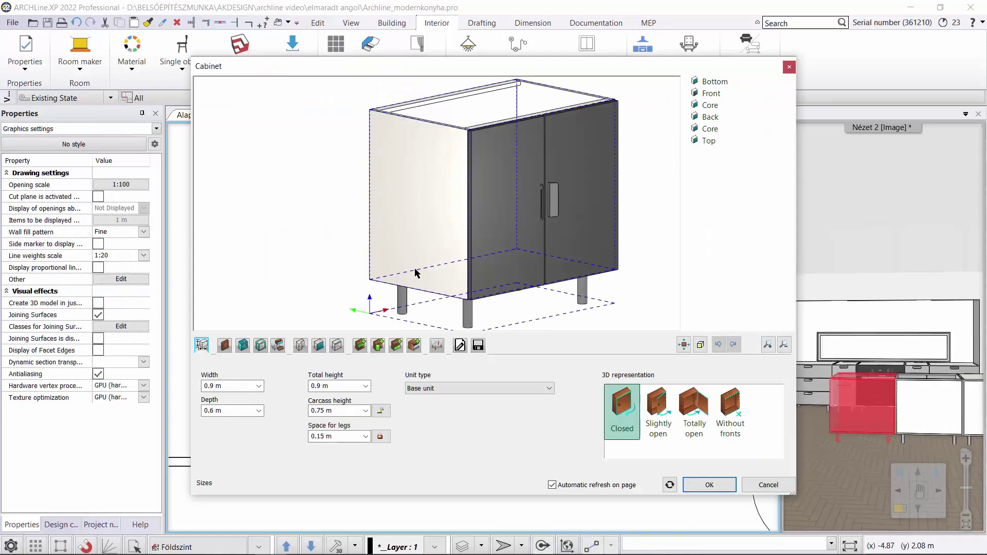
pyautogui.click(213, 387)
pyautogui.click(213, 387)
pyautogui.click(378, 346)
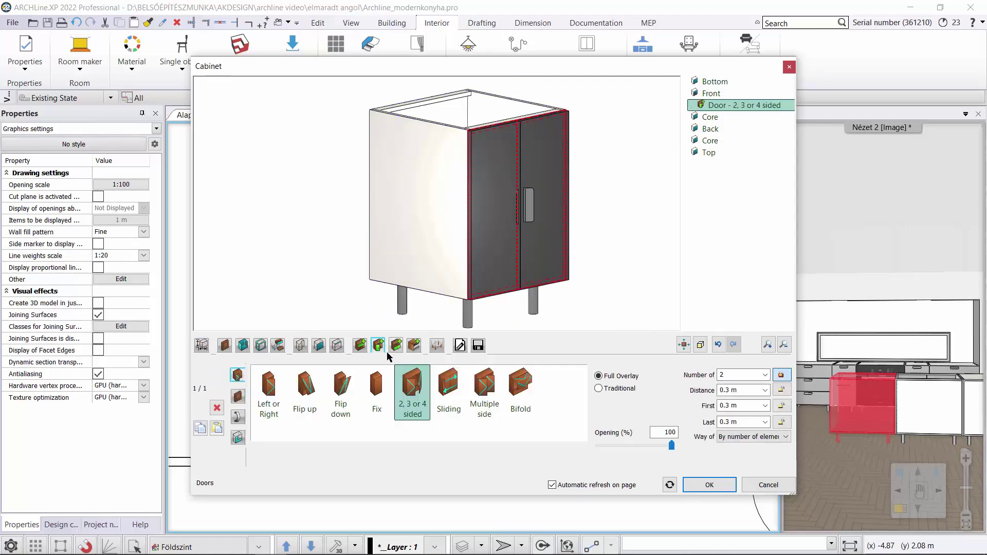
pyautogui.click(347, 390)
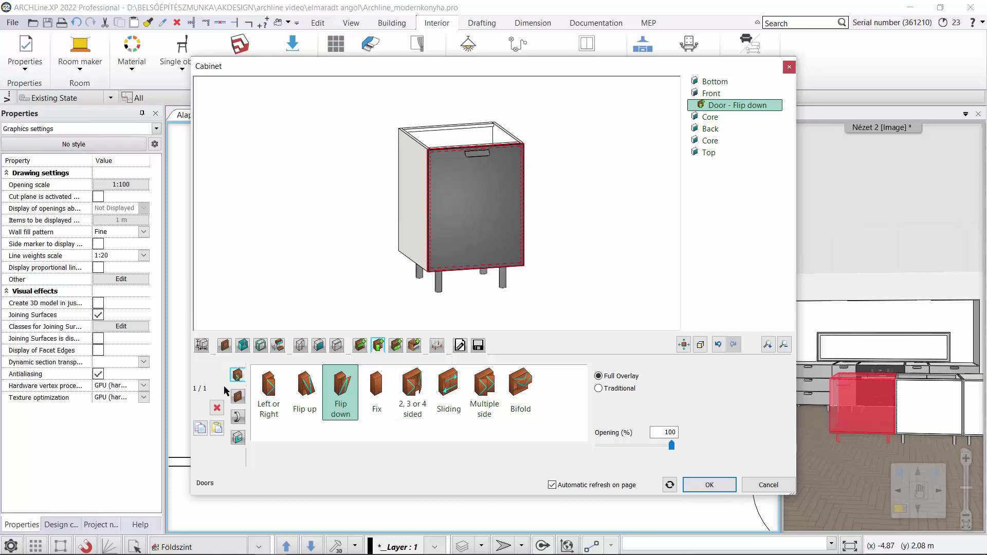
# - Apply the side panel properties to the top panels of the 0.6 m flip-down cabinet
pyautogui.click(242, 347)
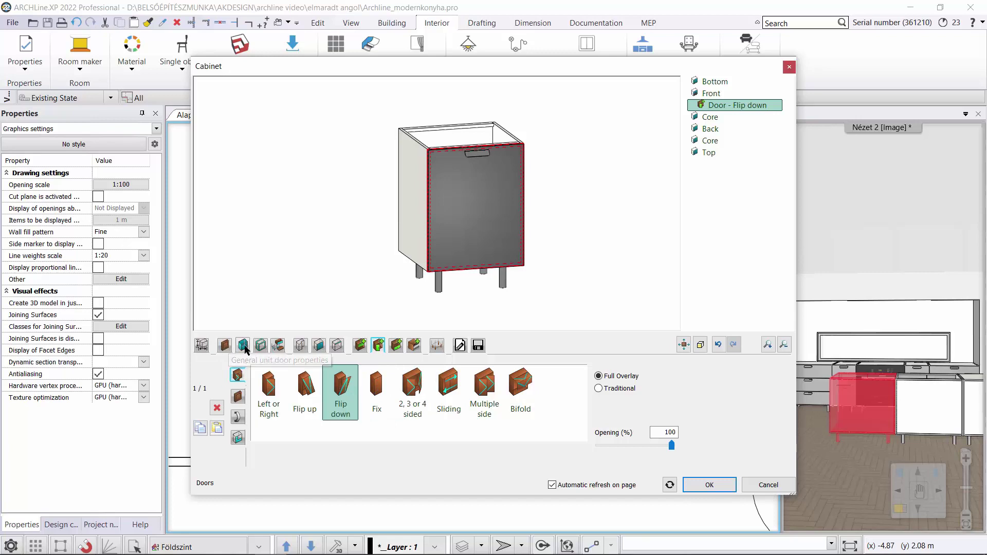
pyautogui.click(201, 392)
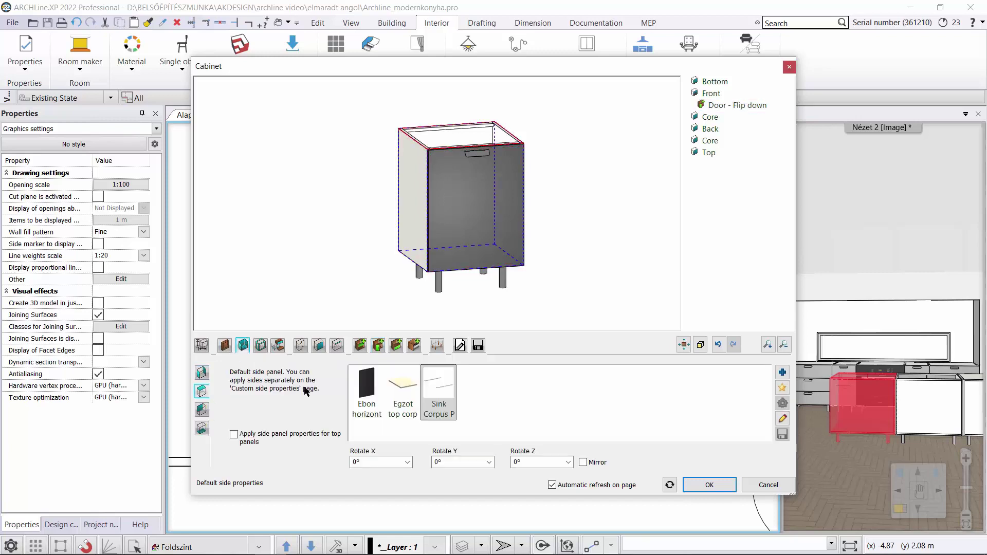
pyautogui.click(248, 438)
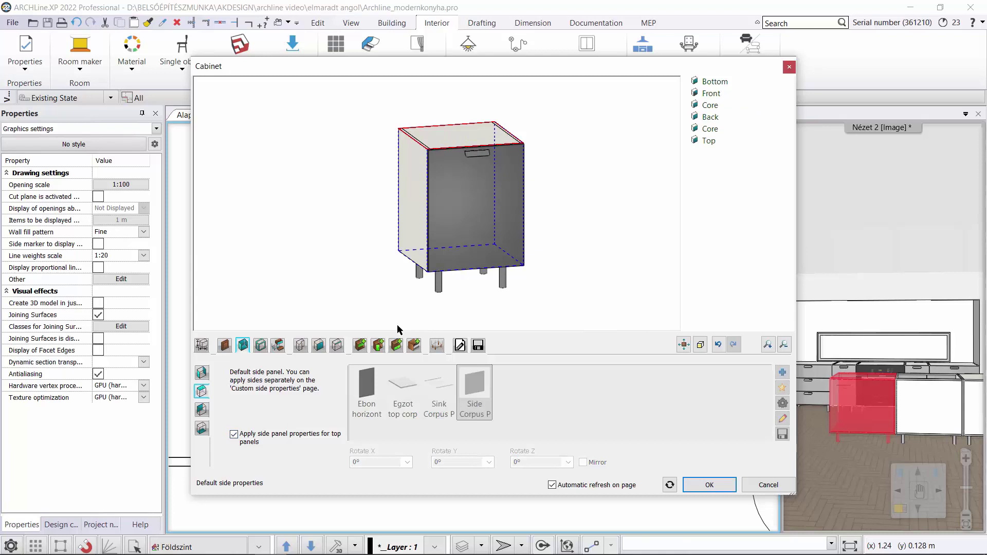
# - Save the flip-down cabinet to the library as a new item named "diswasher lower cabinet" and apply the cabinet changes
pyautogui.click(478, 345)
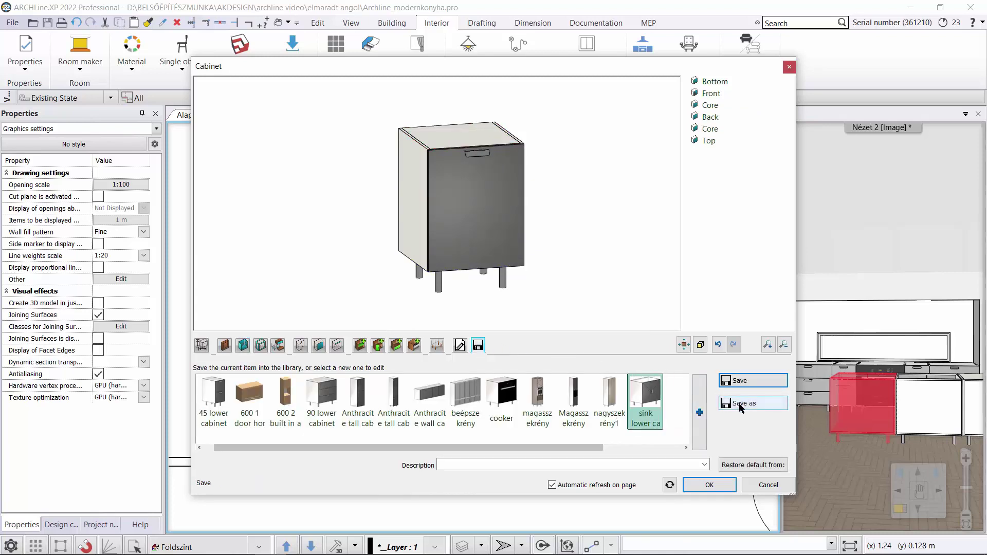
pyautogui.click(740, 404)
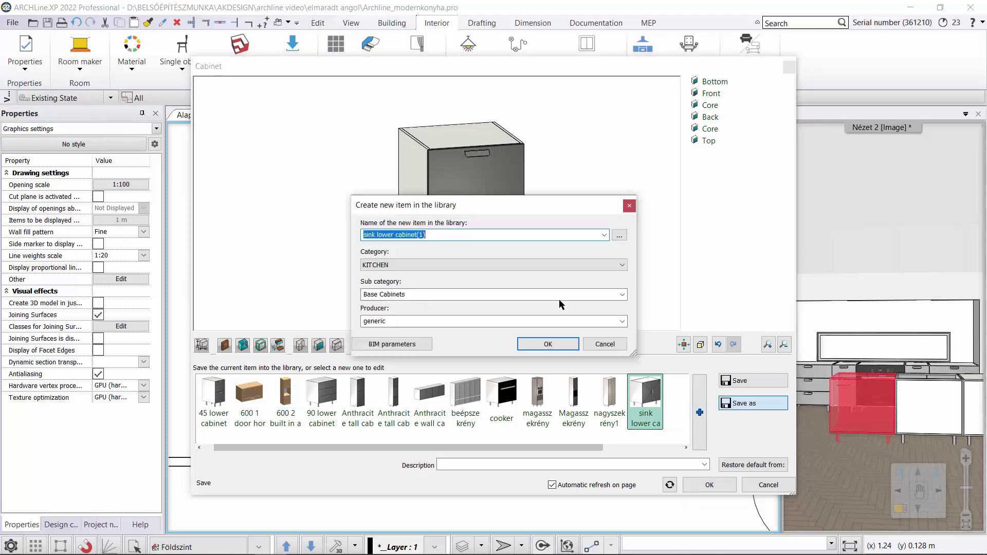
pyautogui.click(373, 237)
pyautogui.click(551, 343)
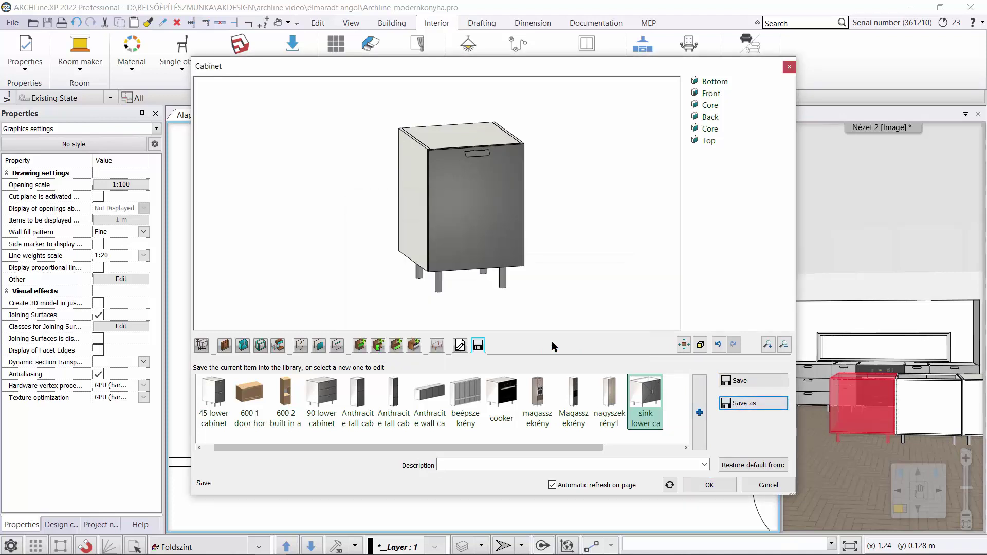
pyautogui.click(710, 485)
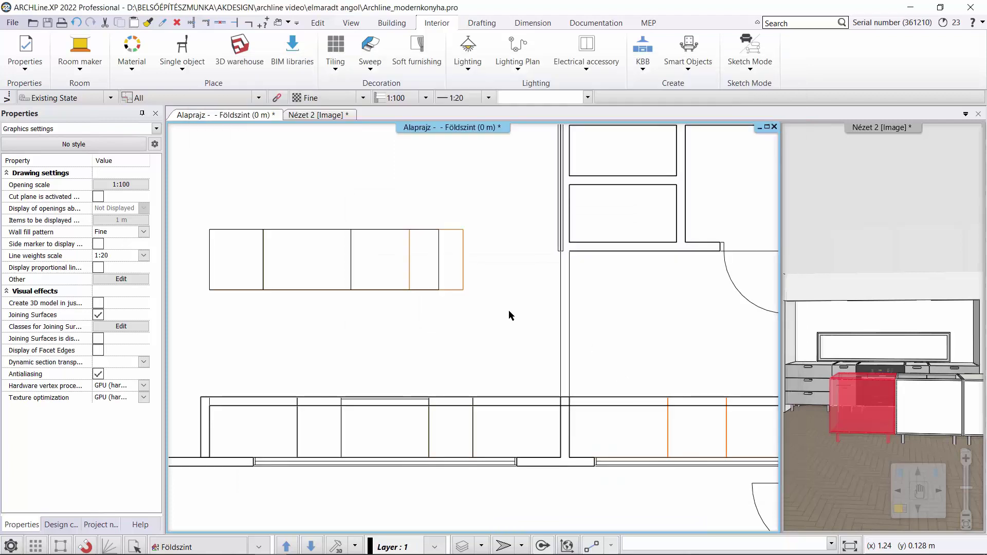
# - Move the 0.6 m dishwasher cabinet along the island so it sits flush against the sink cabinet
pyautogui.click(382, 255)
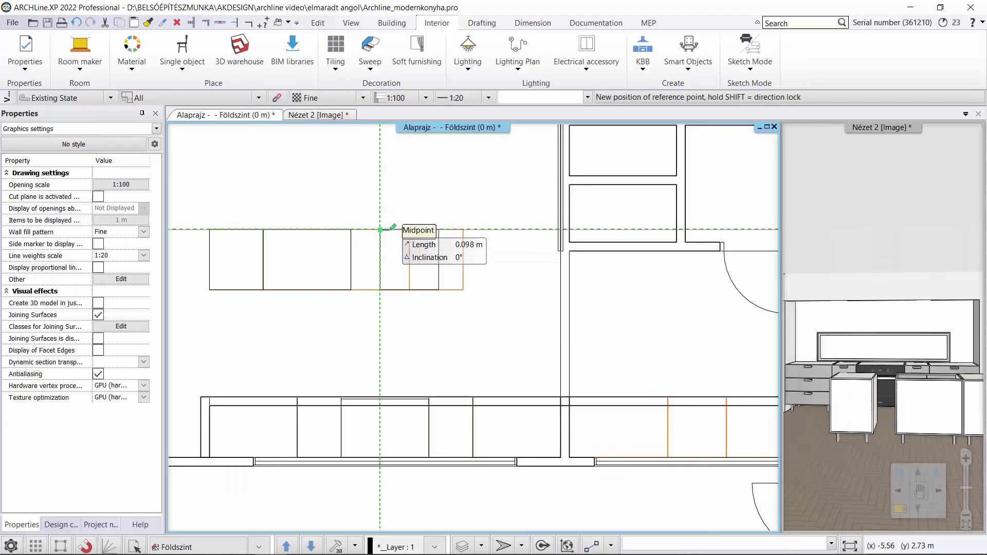
pyautogui.press('Escape')
pyautogui.click(378, 258)
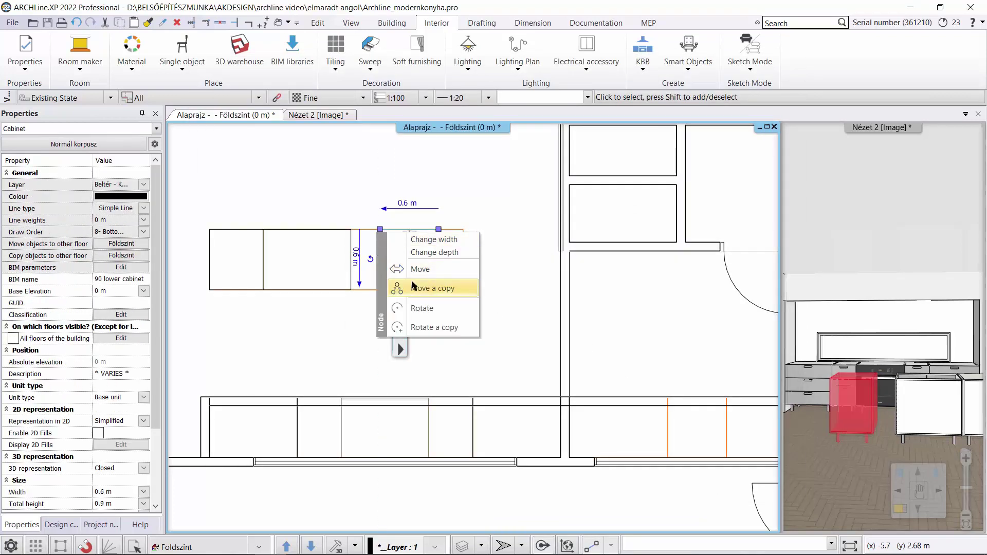
pyautogui.click(409, 259)
pyautogui.click(380, 259)
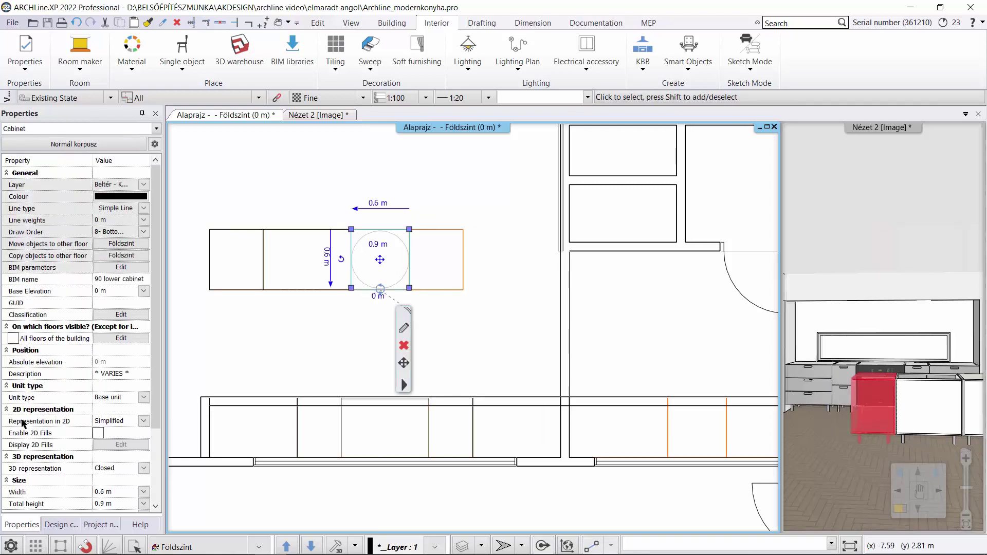
pyautogui.click(255, 337)
pyautogui.click(279, 340)
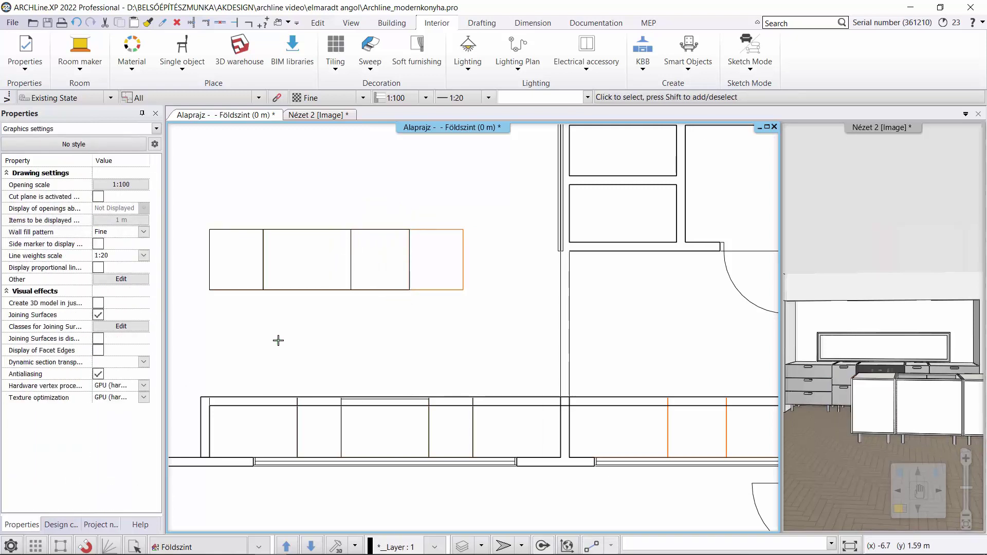
# - Place a copy of the 0.55 m drawer cabinet beside the dishwasher cabinet to fill the free end of the island
pyautogui.click(261, 288)
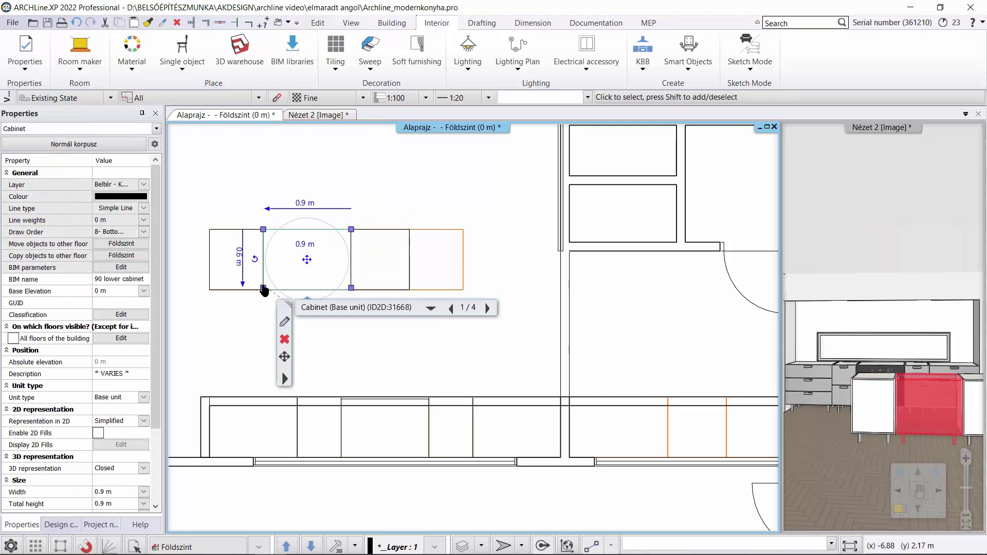
pyautogui.click(209, 230)
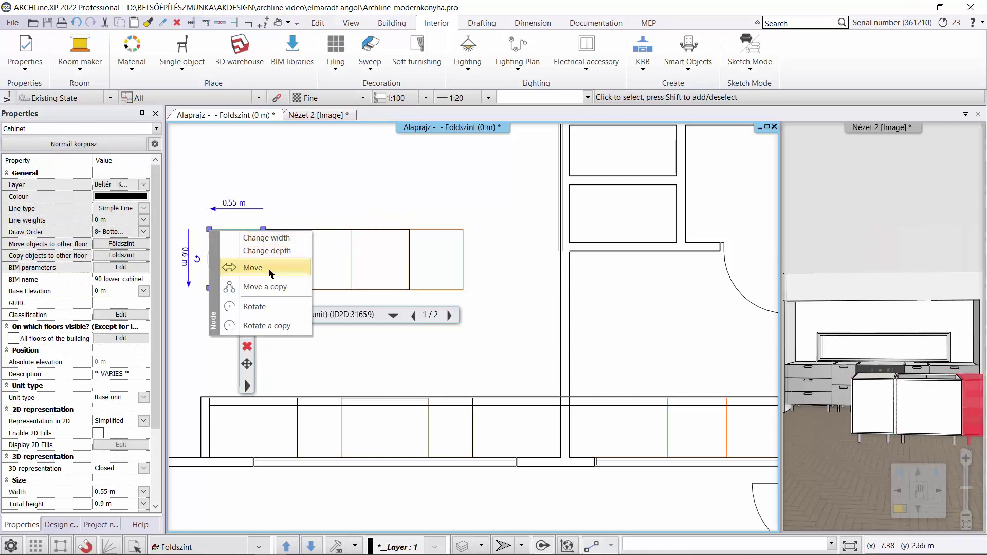
pyautogui.click(241, 207)
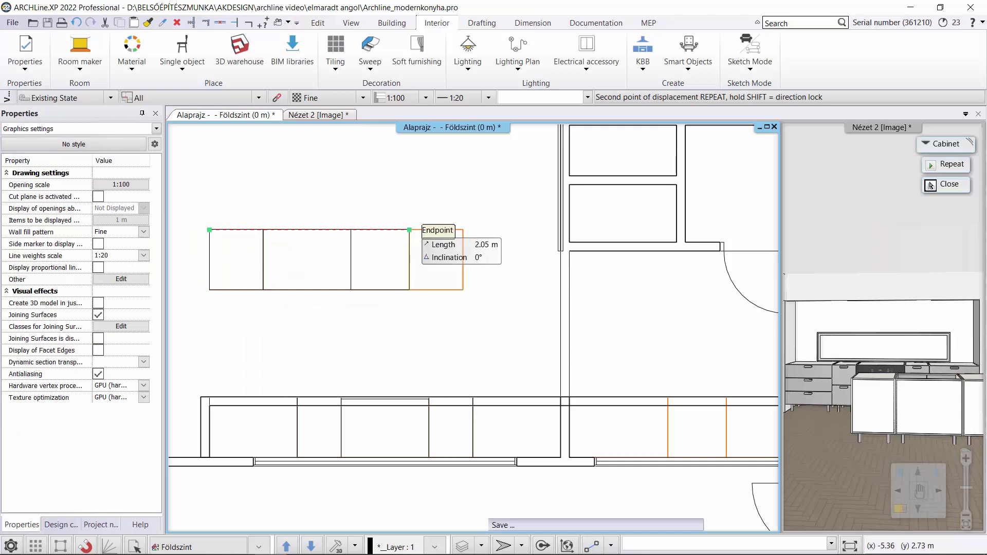
pyautogui.click(409, 229)
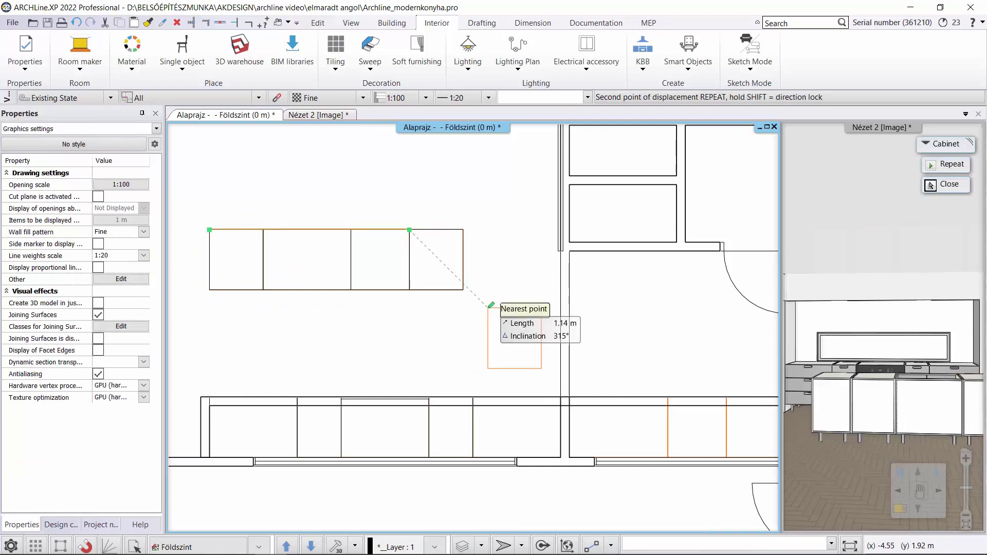
pyautogui.press('Escape')
# - Open the copied 0.55 m cabinet for editing and set its number of drawers to 4
pyautogui.click(435, 267)
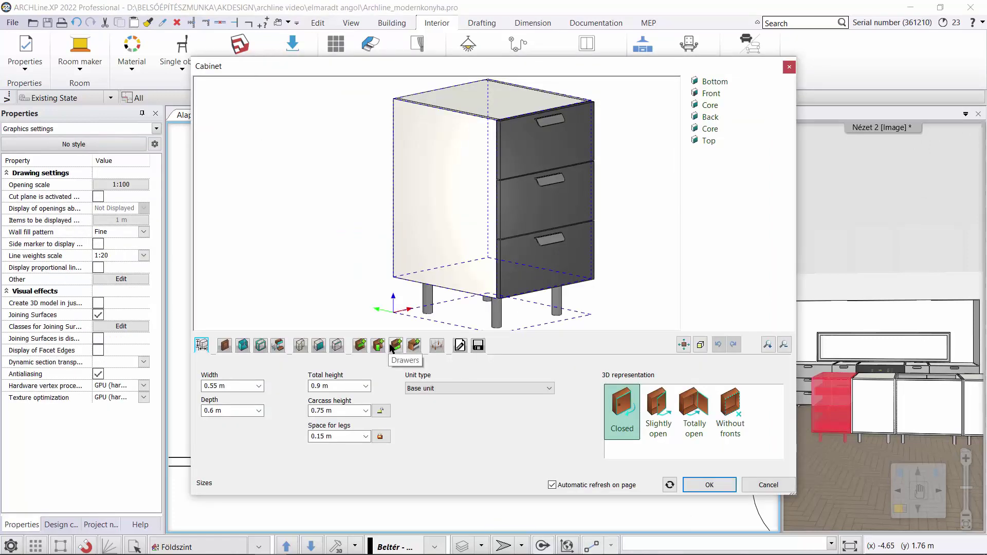
pyautogui.click(396, 345)
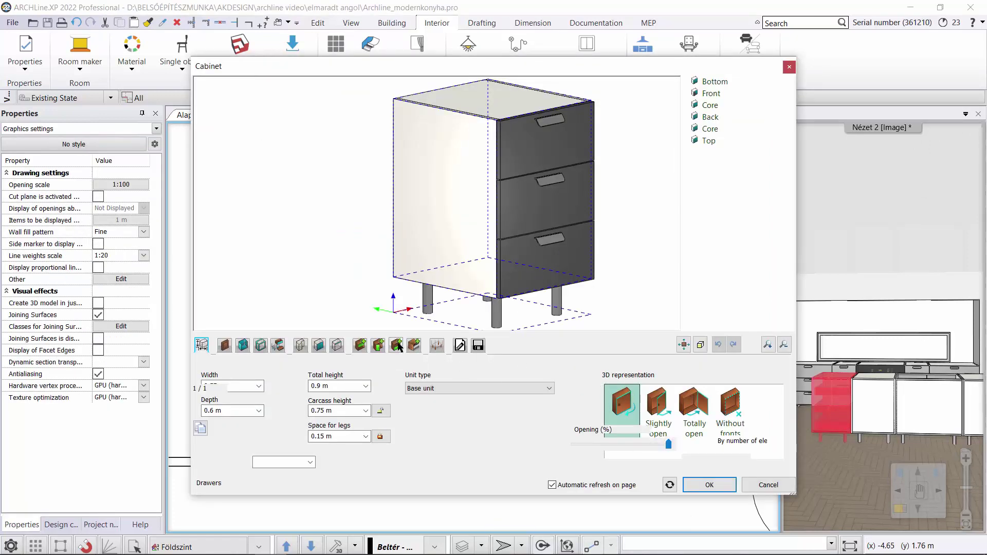
pyautogui.click(772, 375)
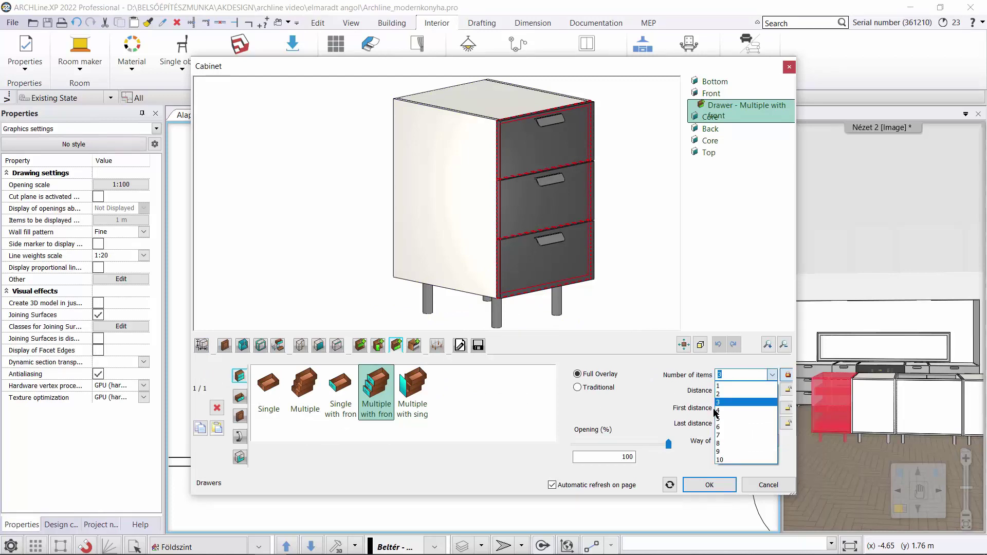
pyautogui.click(732, 411)
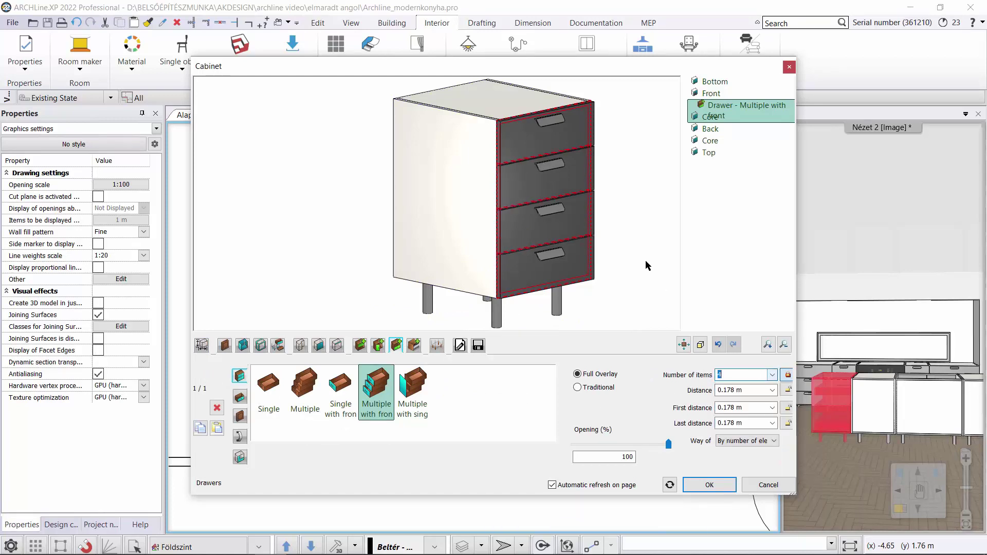
# - Save the four-drawer cabinet to the library as a new base cabinet named "4 drawers lower cabinet(1)"
pyautogui.click(479, 346)
pyautogui.click(753, 404)
pyautogui.press('Home')
pyautogui.press('Delete')
pyautogui.press('Delete')
pyautogui.write('4 dra')
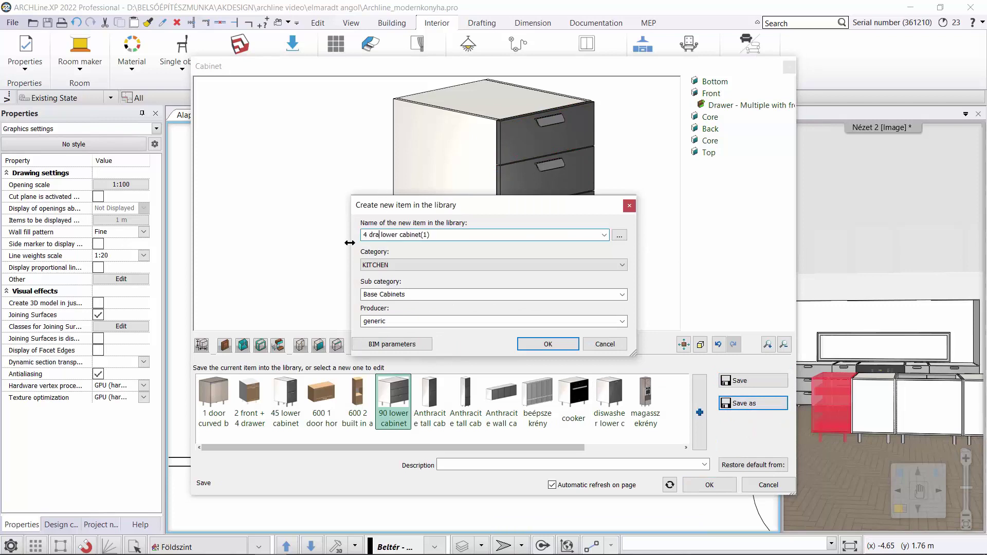
pyautogui.write('wers')
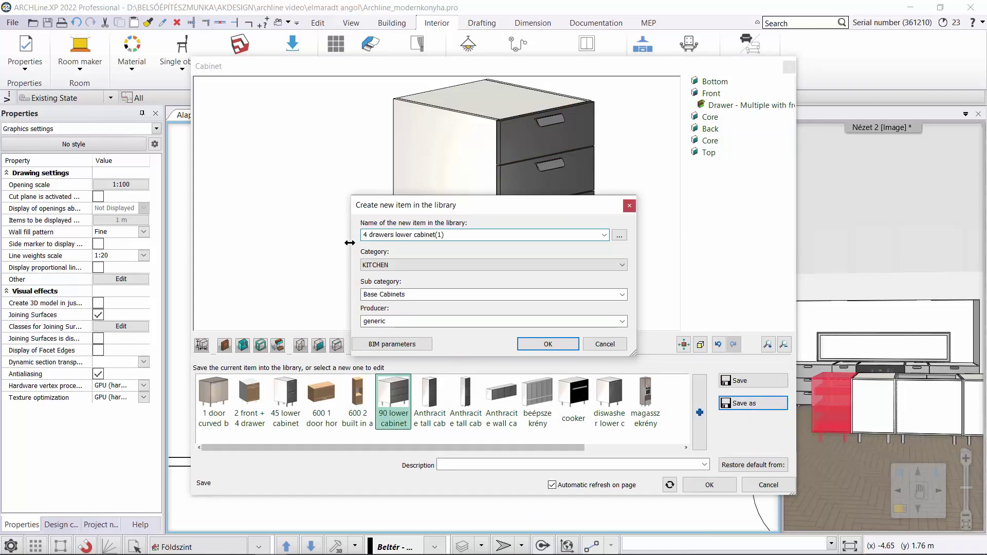
pyautogui.click(548, 344)
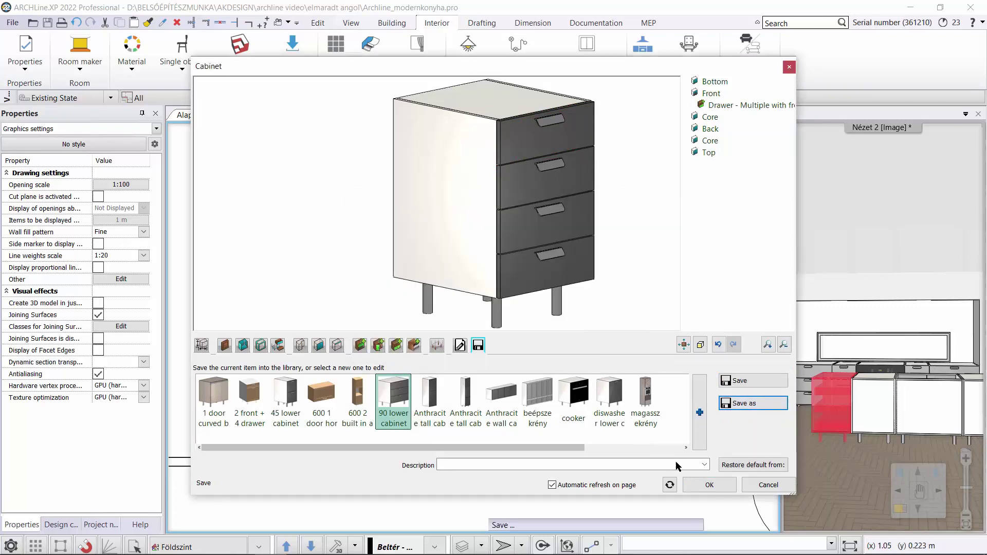
# - Apply the cabinet edit, then place a copy of the 0.9 m drawer cabinet against the far side of the partition wall
pyautogui.click(709, 486)
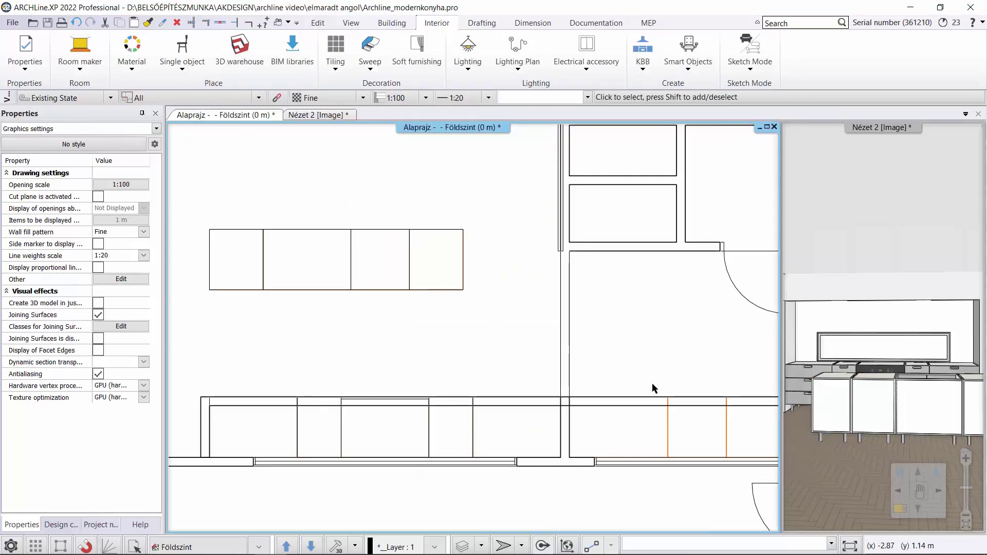
pyautogui.scroll(-2, 648, 384)
pyautogui.moveTo(645, 386); pyautogui.dragTo(575, 303, button='middle')
pyautogui.scroll(3, 566, 309)
pyautogui.click(459, 327)
pyautogui.click(643, 379)
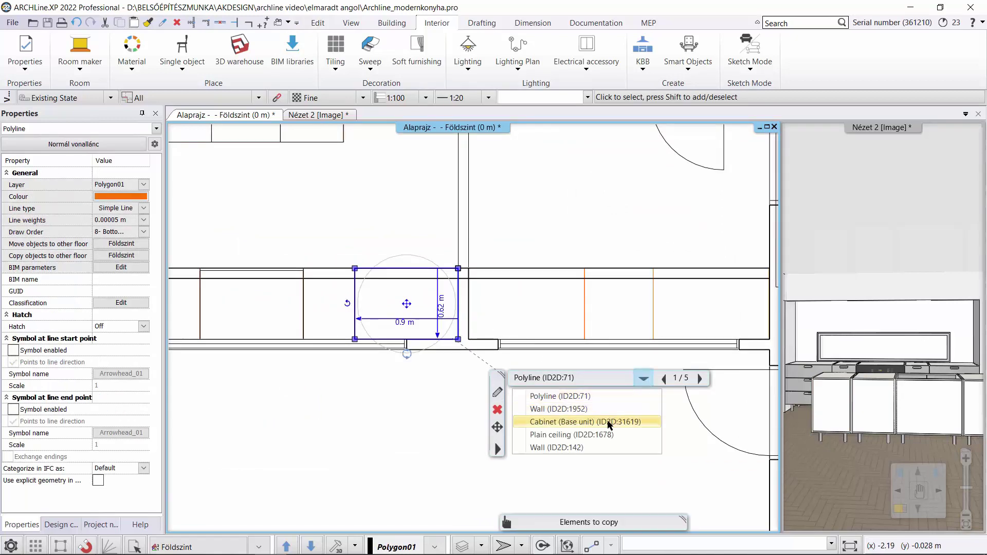
pyautogui.click(627, 421)
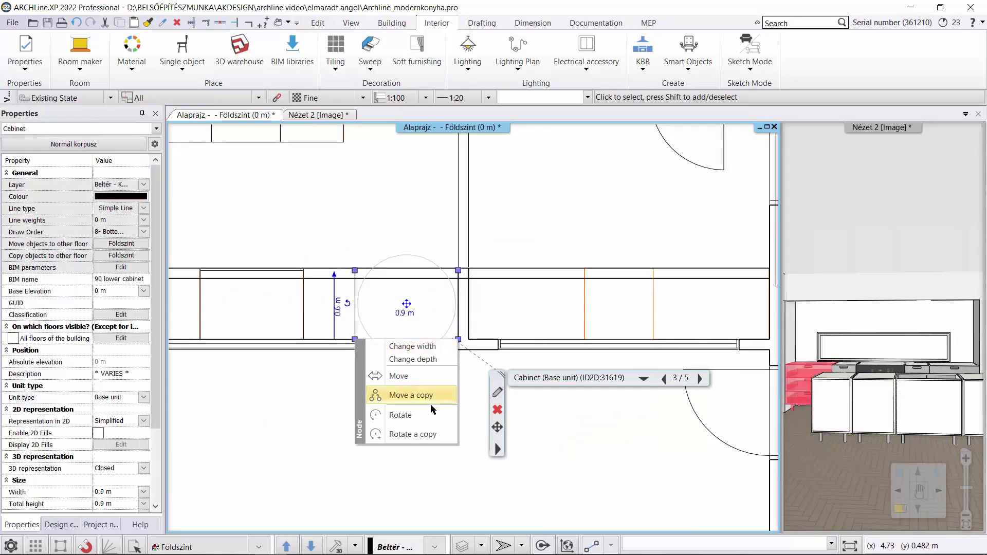
pyautogui.click(459, 341)
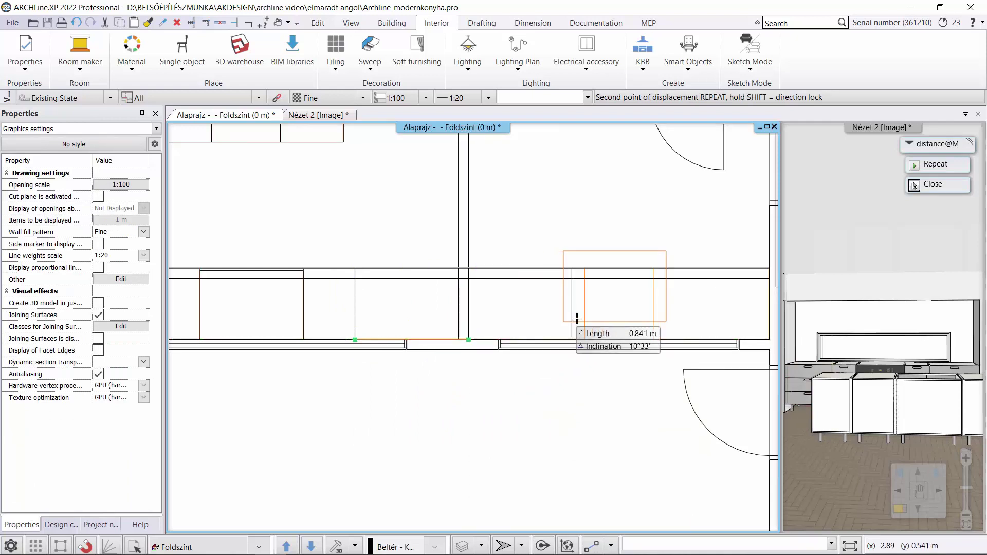
pyautogui.scroll(2, 573, 329)
pyautogui.press('Escape')
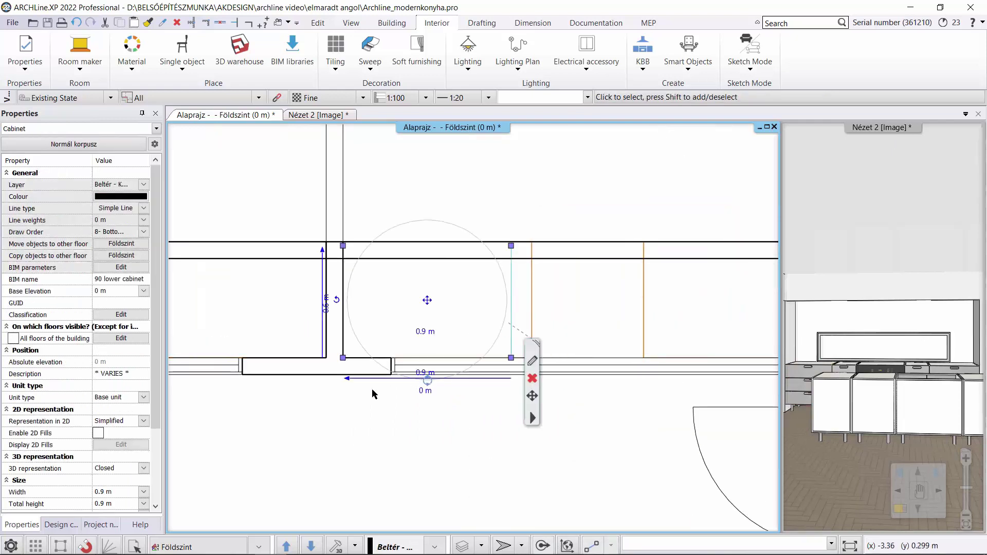
# - Set the copied cabinet's width to 1.01 m so it reaches the first dividing line beyond the partition wall
pyautogui.click(424, 374)
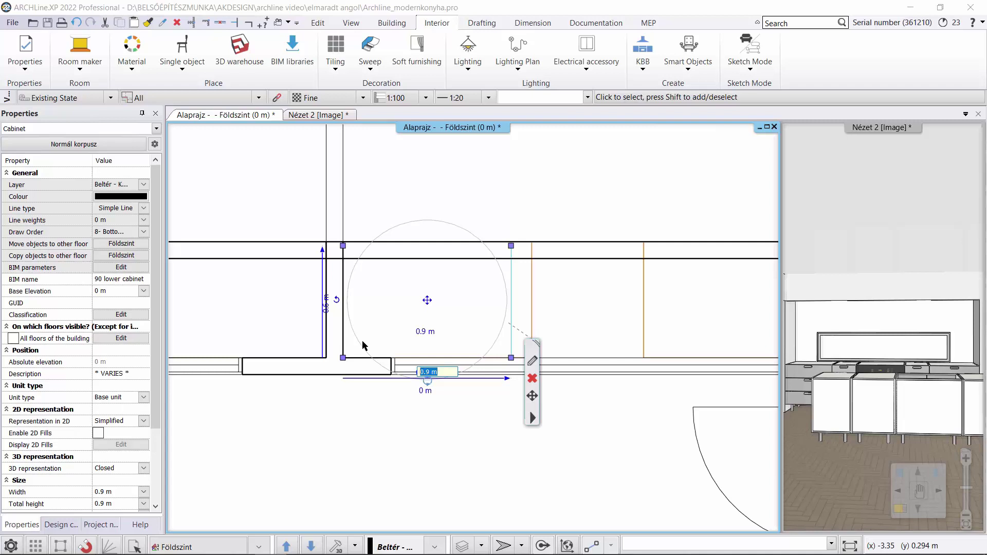
pyautogui.press('Escape')
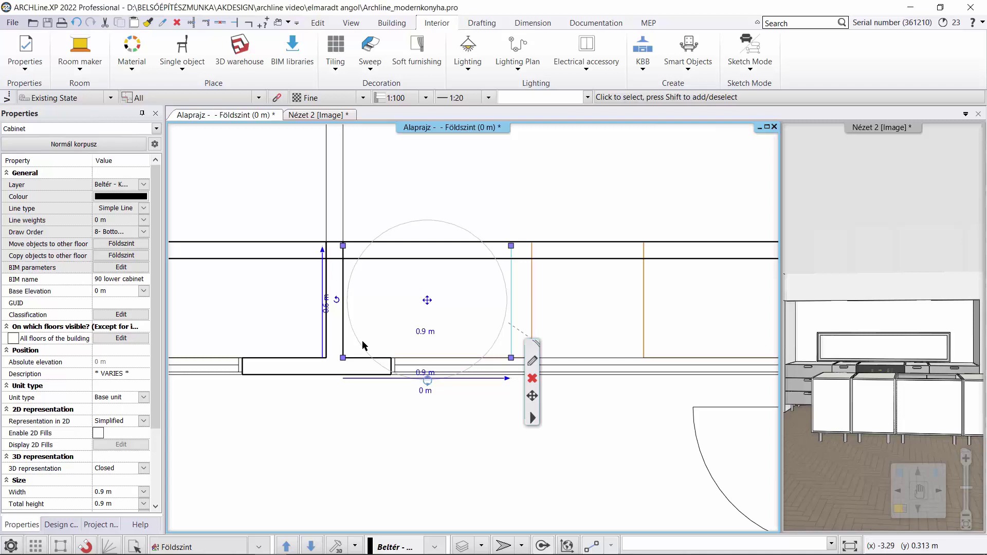
pyautogui.click(496, 207)
pyautogui.press('Escape')
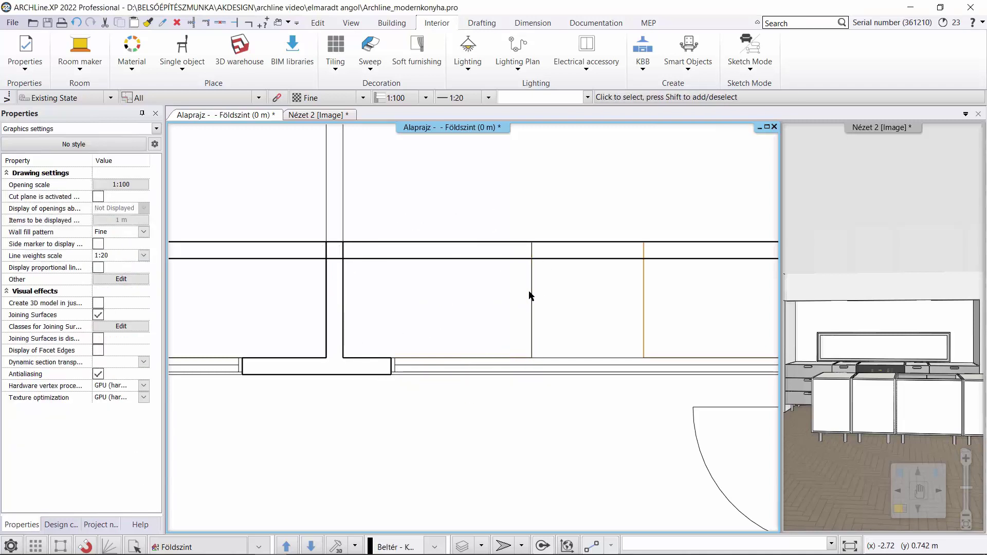
# - Copy the 1.01 m drawer cabinet along the wall to the middle bay and to the bay at the end wall
pyautogui.click(532, 296)
pyautogui.click(704, 321)
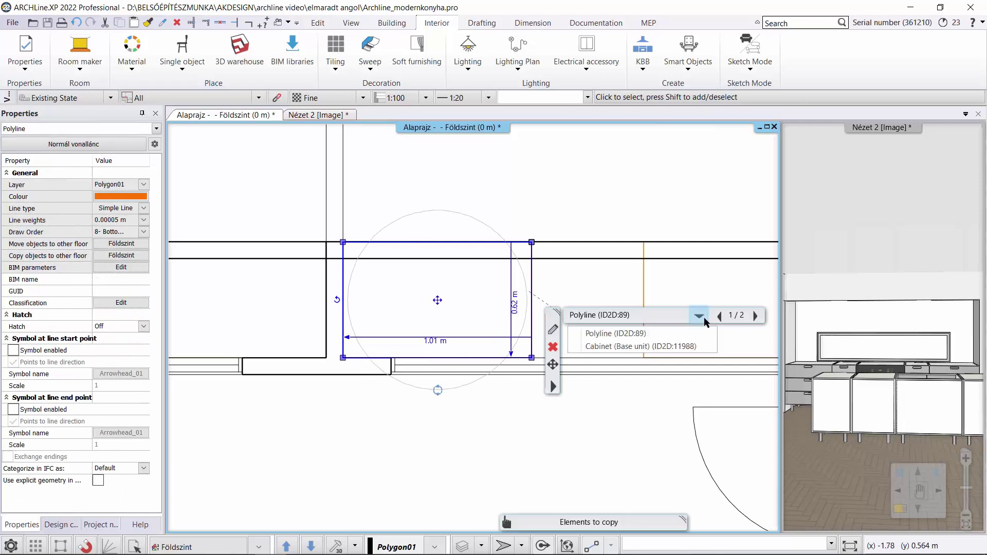
pyautogui.click(641, 347)
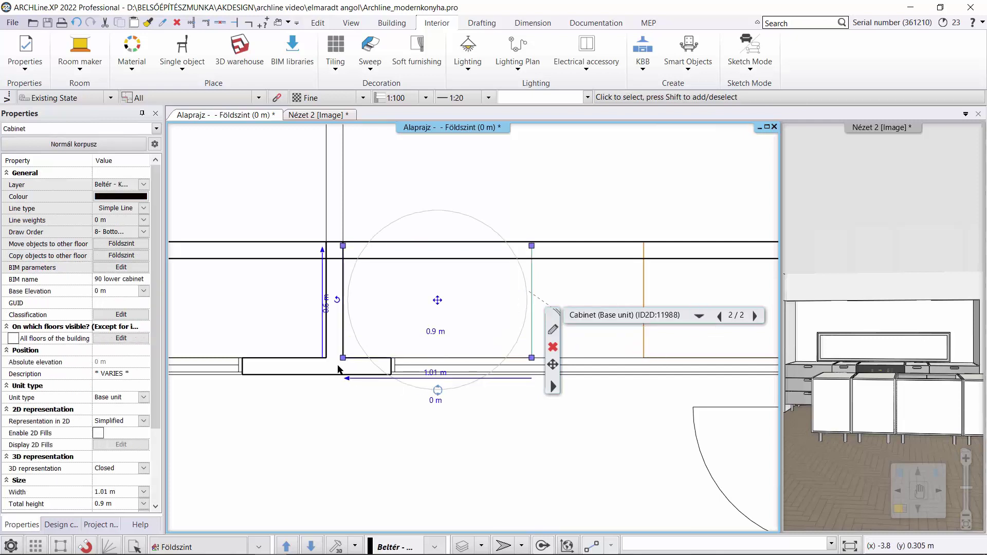
pyautogui.moveTo(533, 360)
pyautogui.moveTo(680, 393); pyautogui.dragTo(421, 395, button='middle')
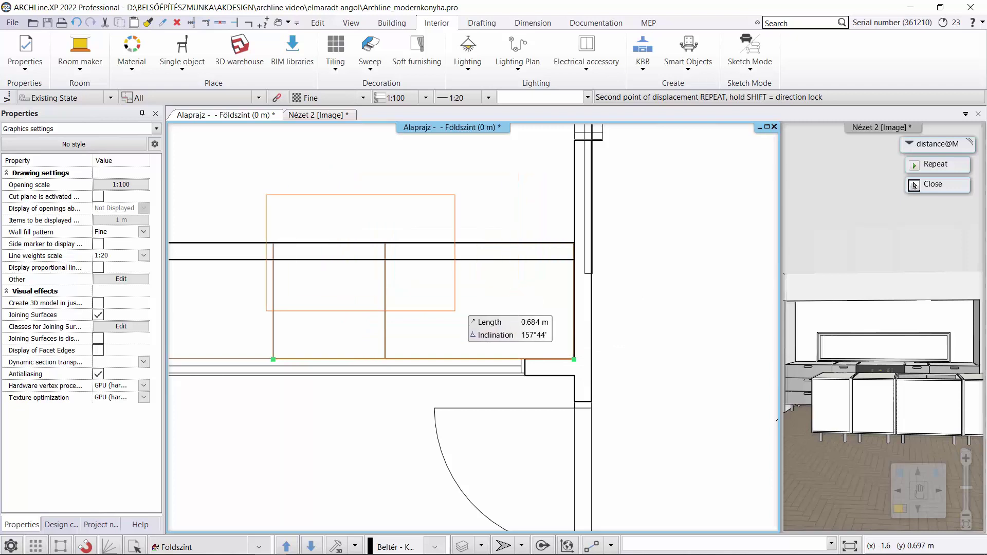
# - Set the width of the middle cabinet copy beyond the partition wall to 0.6 m
pyautogui.click(198, 315)
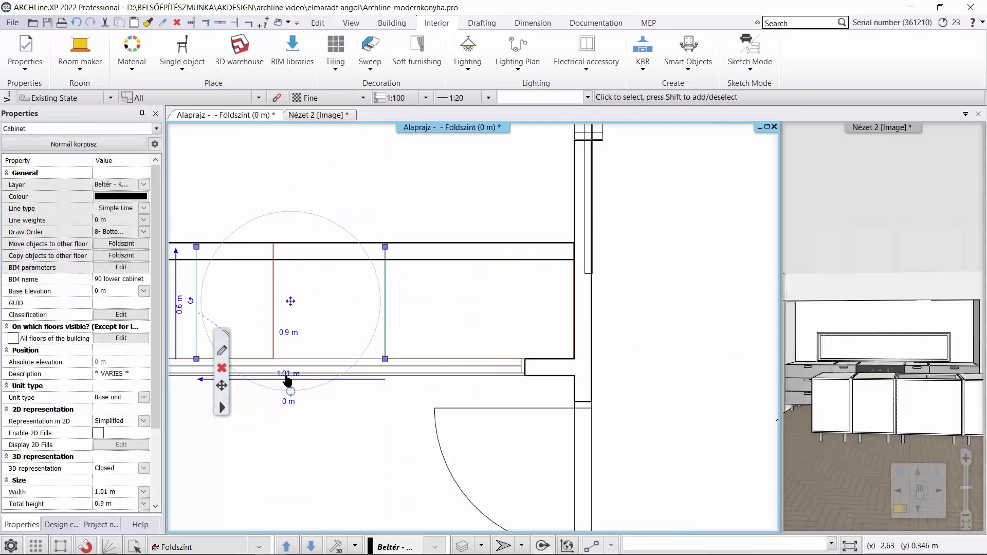
pyautogui.click(288, 380)
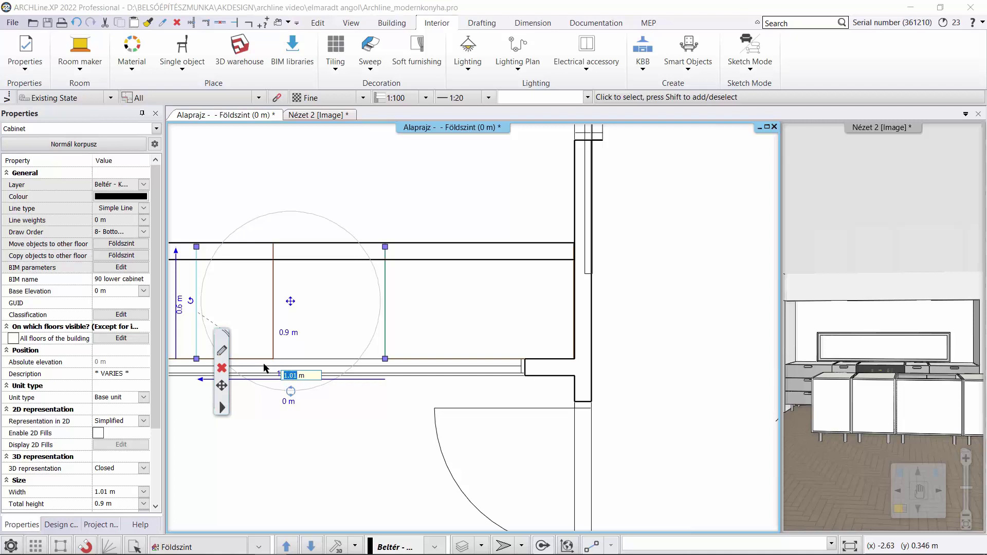
pyautogui.write('0.6')
pyautogui.press('Return')
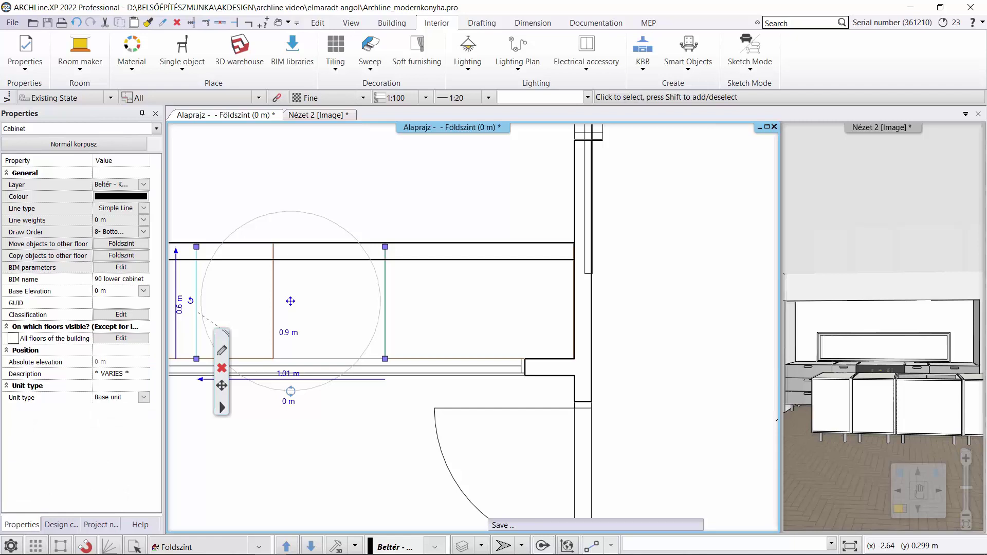
# - Edit the 0.6 m middle cabinet, replacing its drawers with a single full-overlay door of type Left or Right, set to Left
pyautogui.click(222, 351)
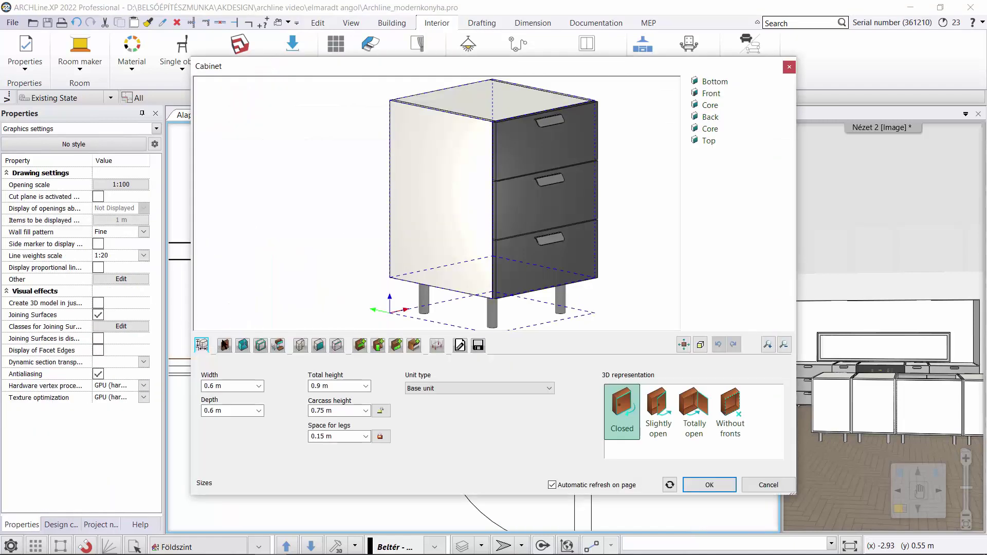
pyautogui.click(395, 347)
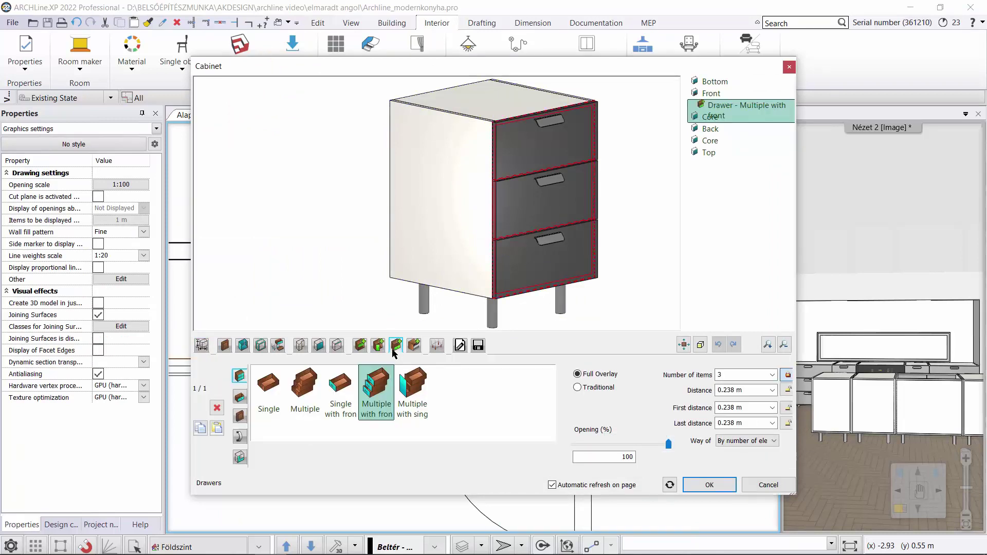
pyautogui.click(216, 408)
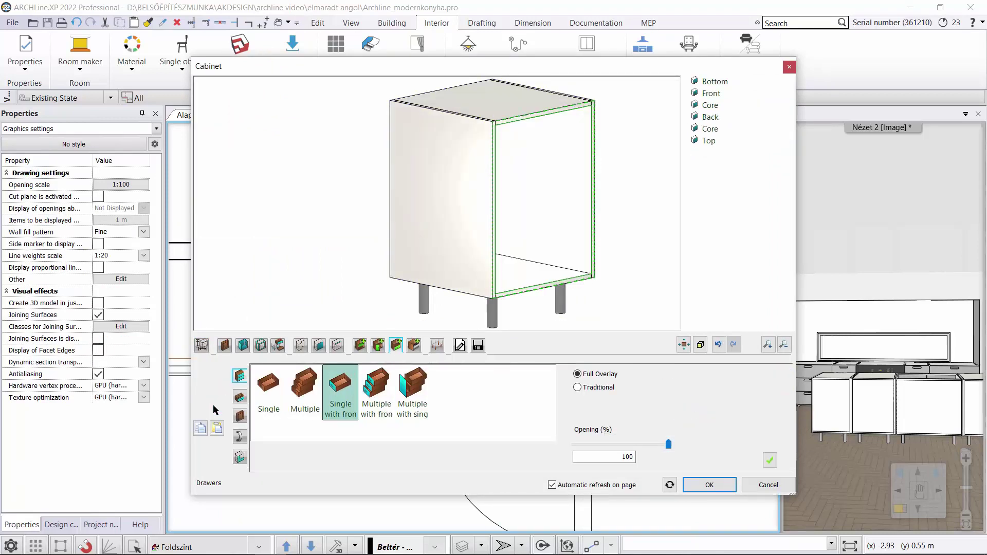
pyautogui.click(377, 347)
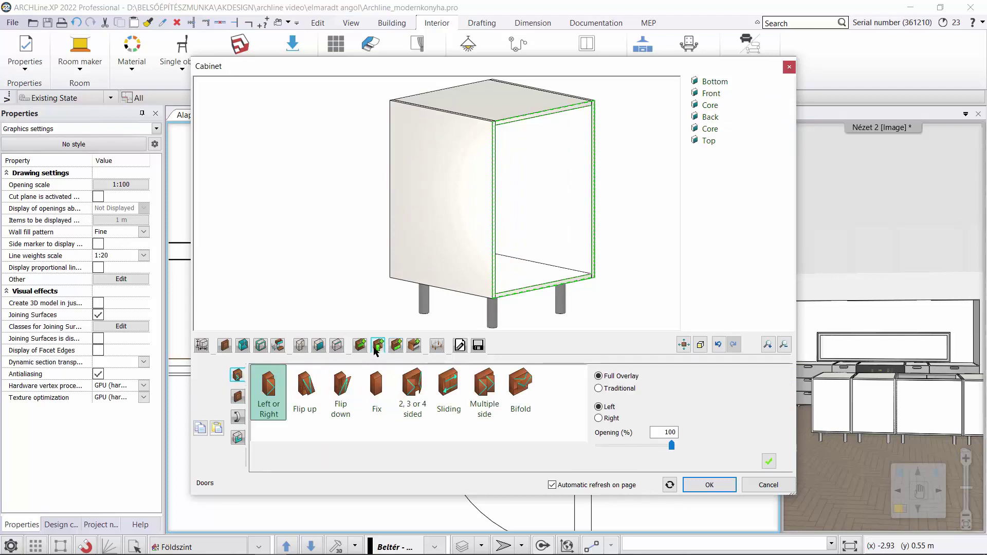
pyautogui.click(771, 460)
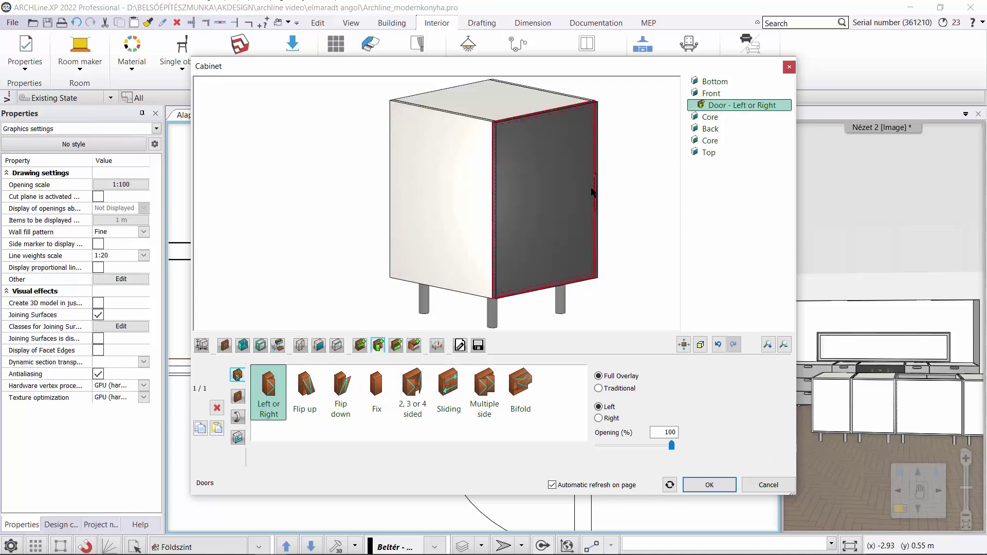
pyautogui.moveTo(593, 192); pyautogui.dragTo(473, 238)
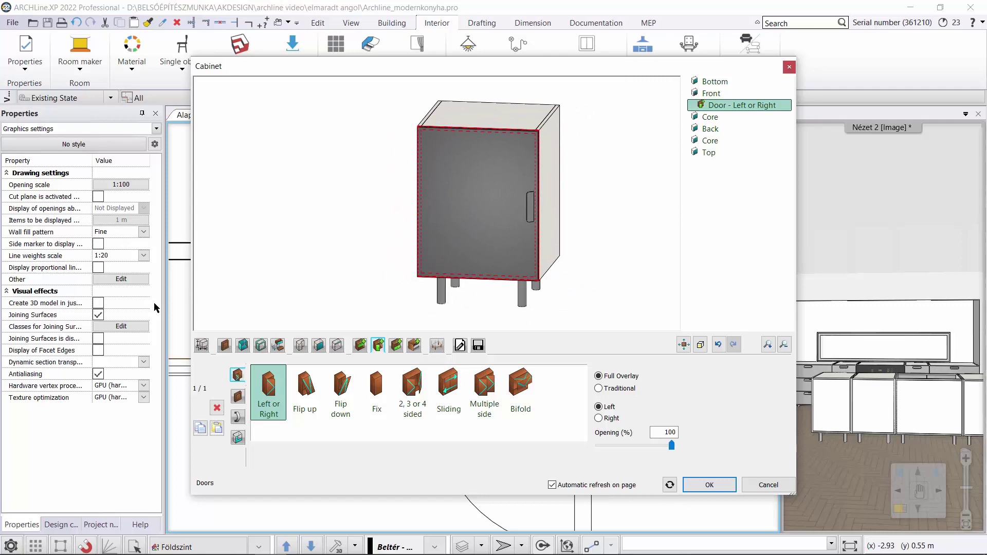
# - Stop applying the side panel properties to the cabinet's top panel and choose the Sink Corpus top instead
pyautogui.click(243, 347)
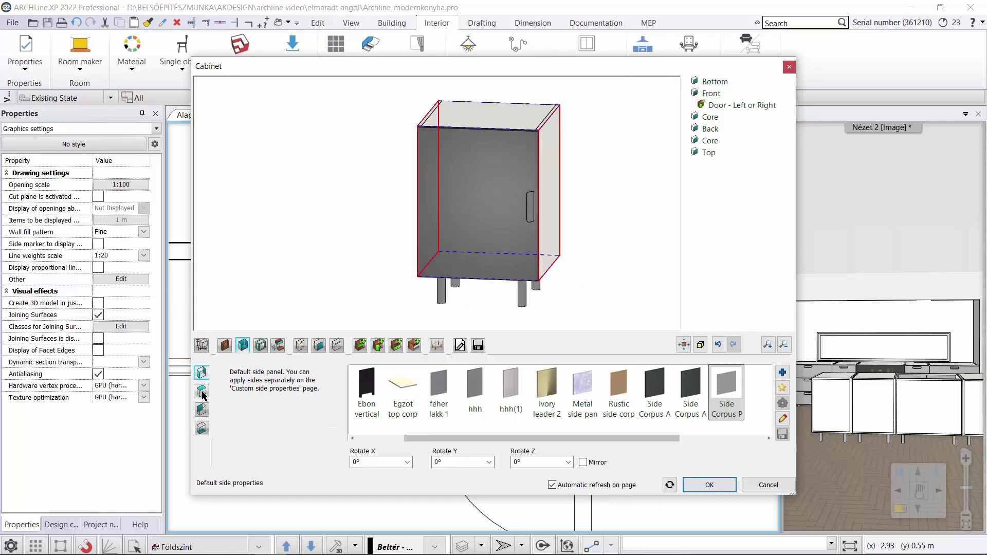
pyautogui.click(202, 391)
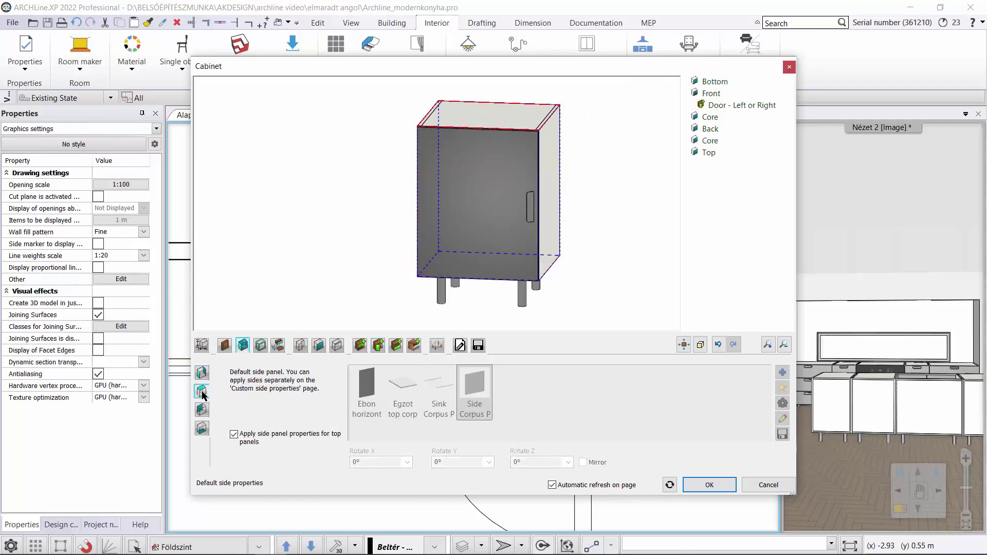
pyautogui.click(234, 435)
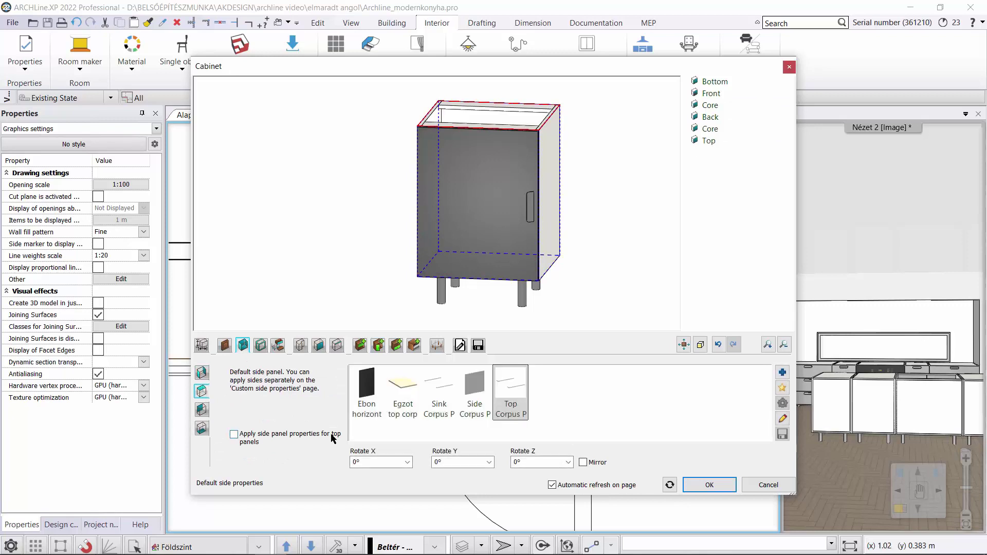
pyautogui.click(440, 396)
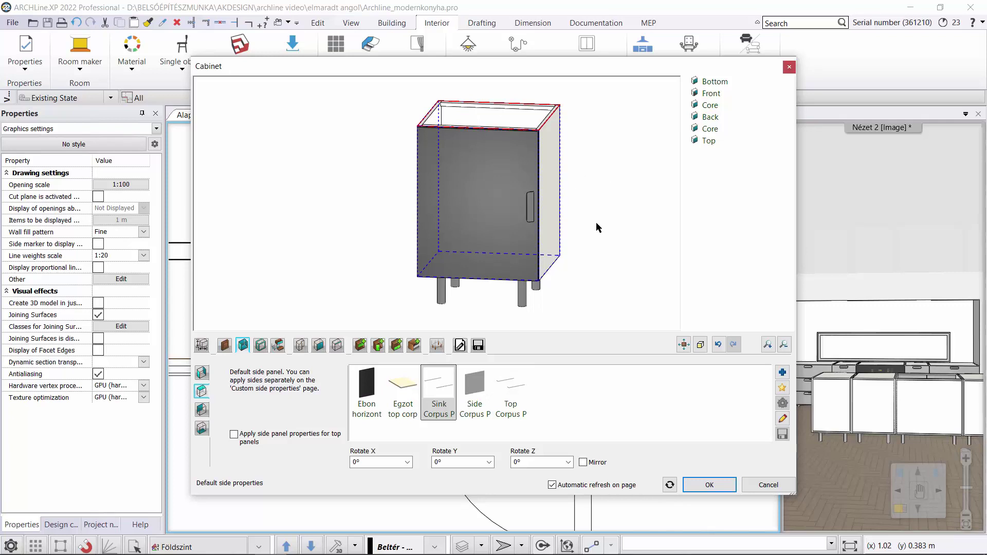
# - Save the cabinet to the library under Base Cabinets as "sink lower cabinet60" and apply it to the plan
pyautogui.click(478, 345)
pyautogui.click(746, 404)
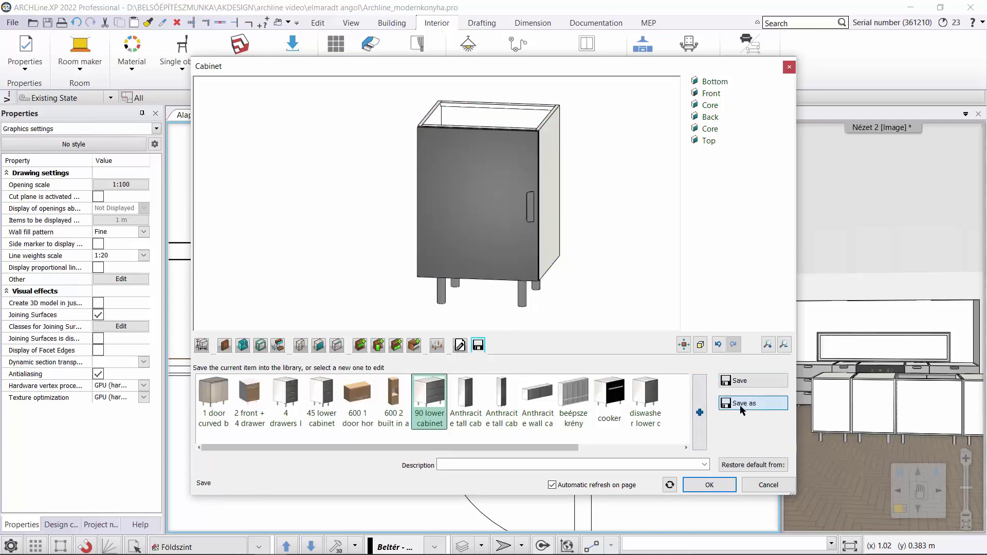
pyautogui.write('sink lower cabinet60')
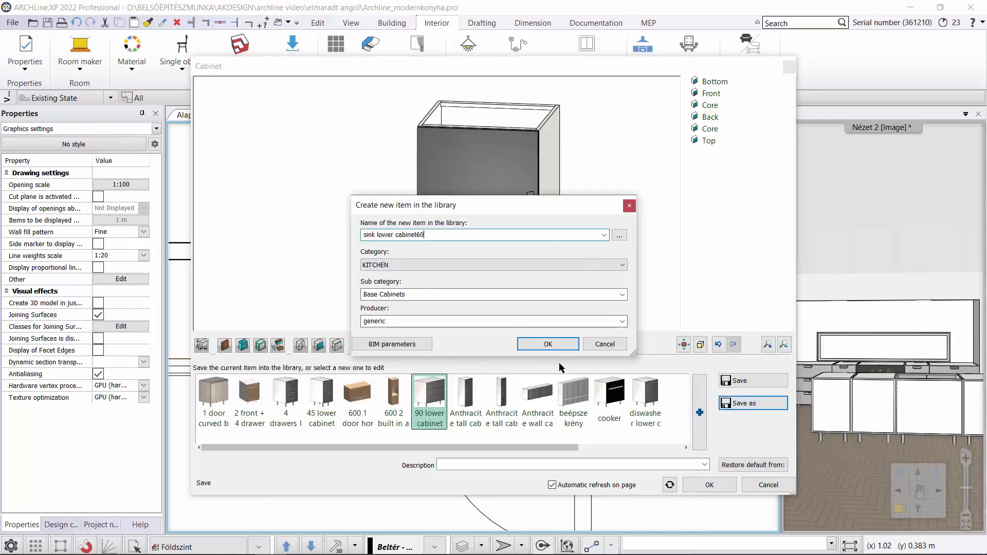
pyautogui.click(525, 349)
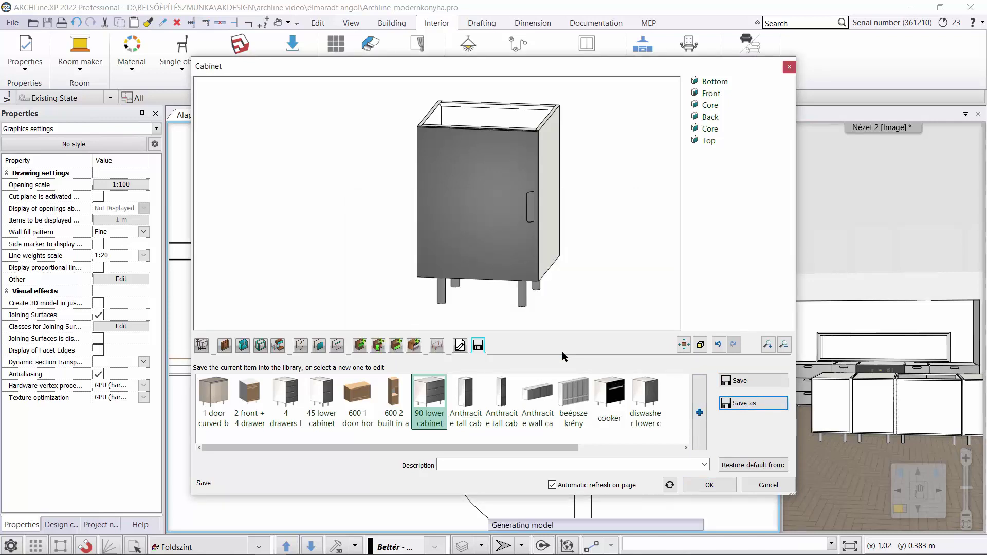
pyautogui.click(710, 485)
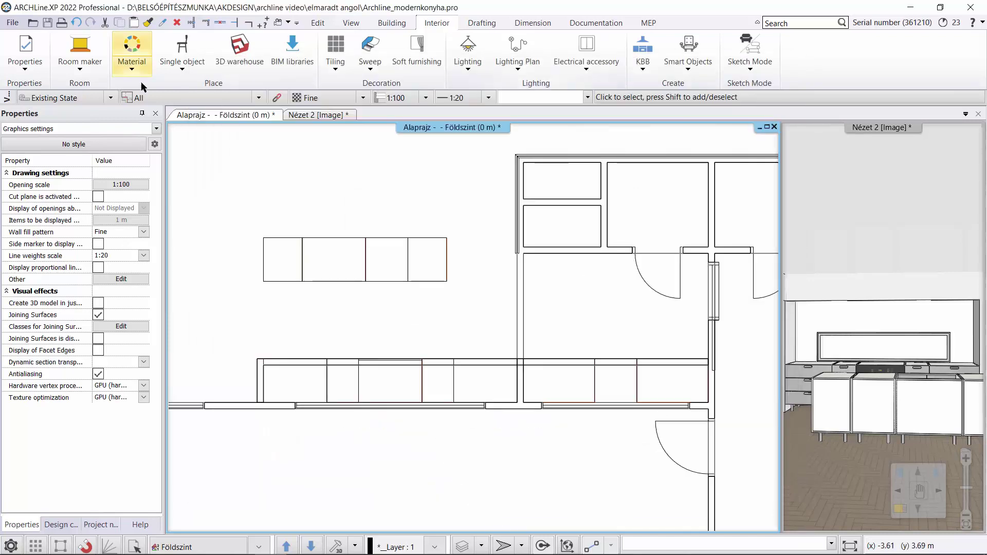
# - Examine the island and the row of wall cabinets in the 3D view from the front and the side
pyautogui.click(312, 114)
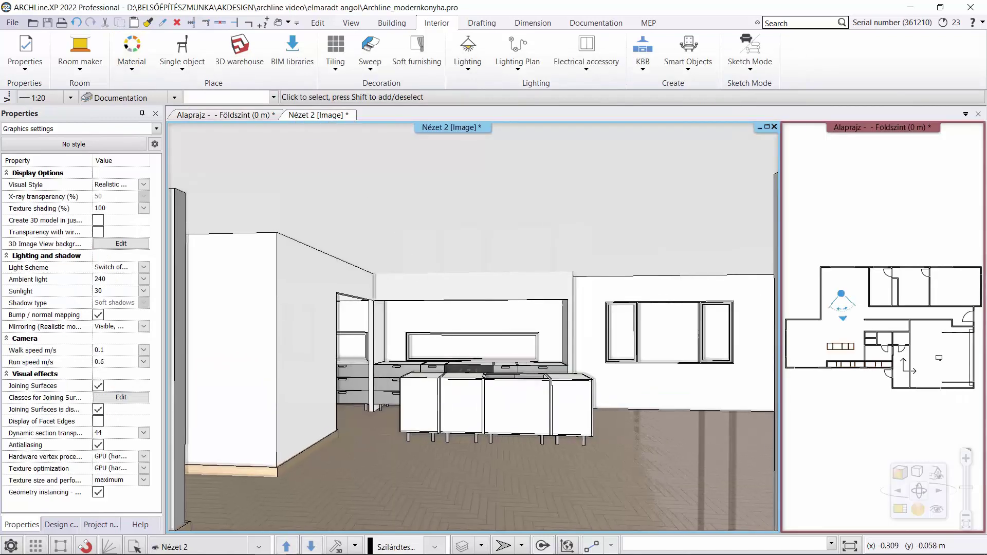
pyautogui.scroll(3, 364, 391)
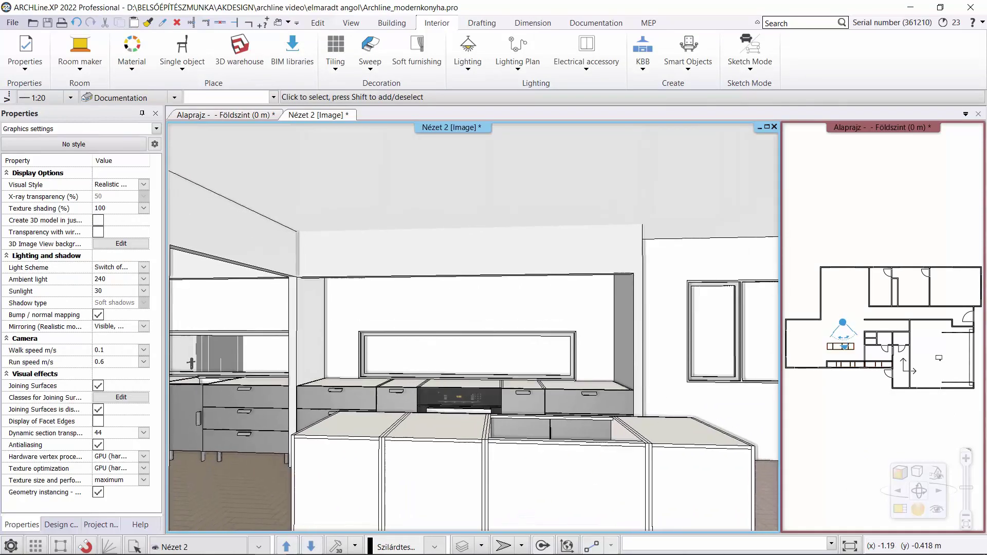
pyautogui.moveTo(332, 383); pyautogui.dragTo(99, 219, button='middle')
pyautogui.scroll(-2, 292, 415)
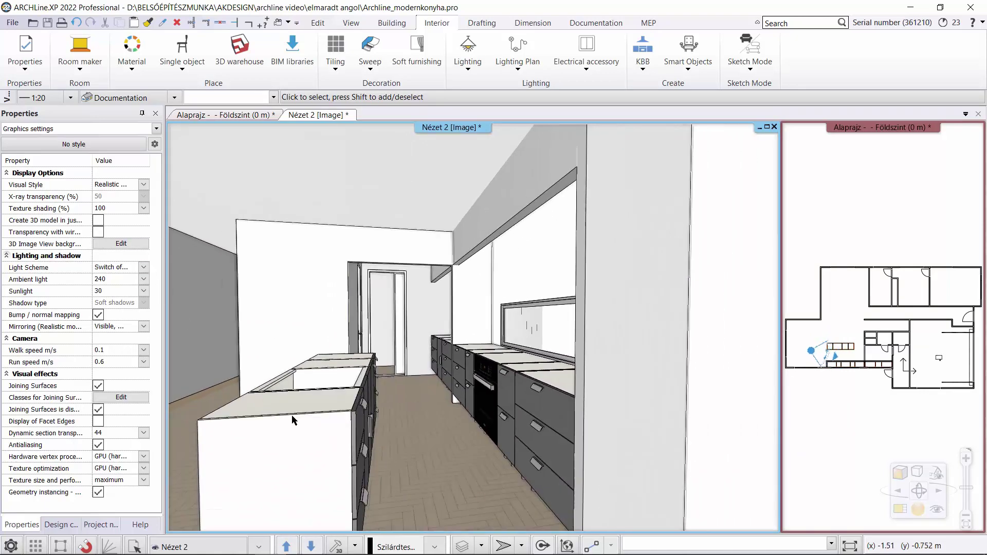
# - In the floor plan, create a countertop by cabinets over the five base cabinets along the window wall, including the oven cabinet
pyautogui.click(884, 184)
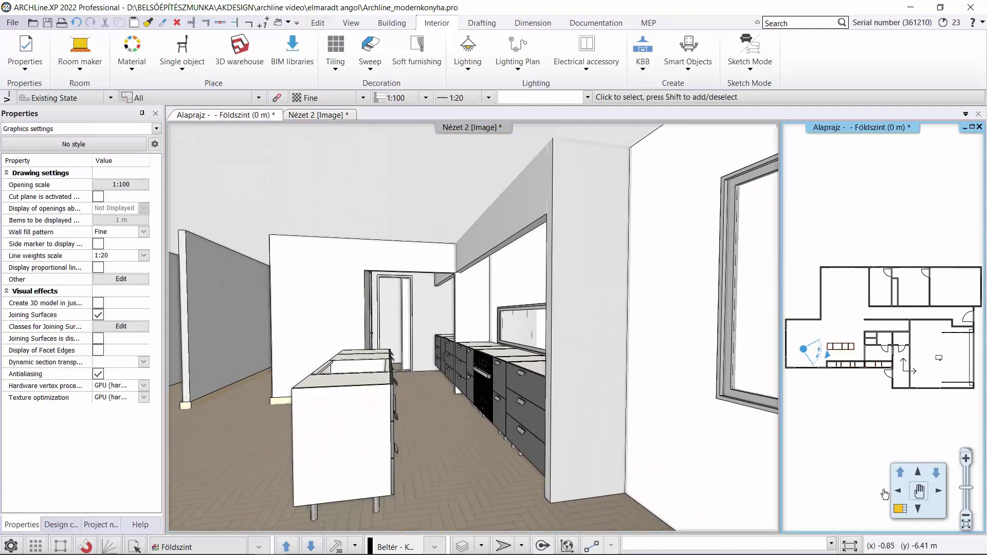
pyautogui.click(567, 546)
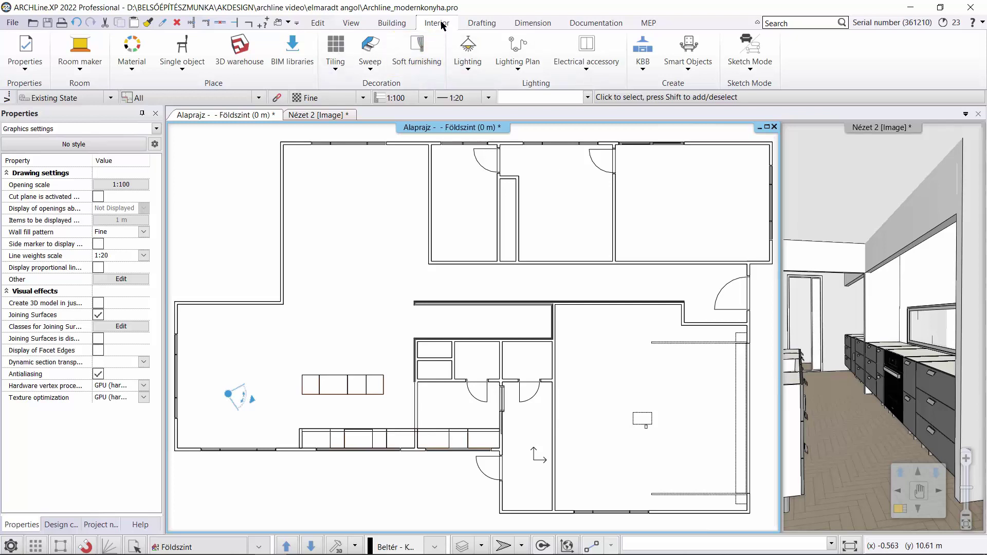
pyautogui.click(650, 72)
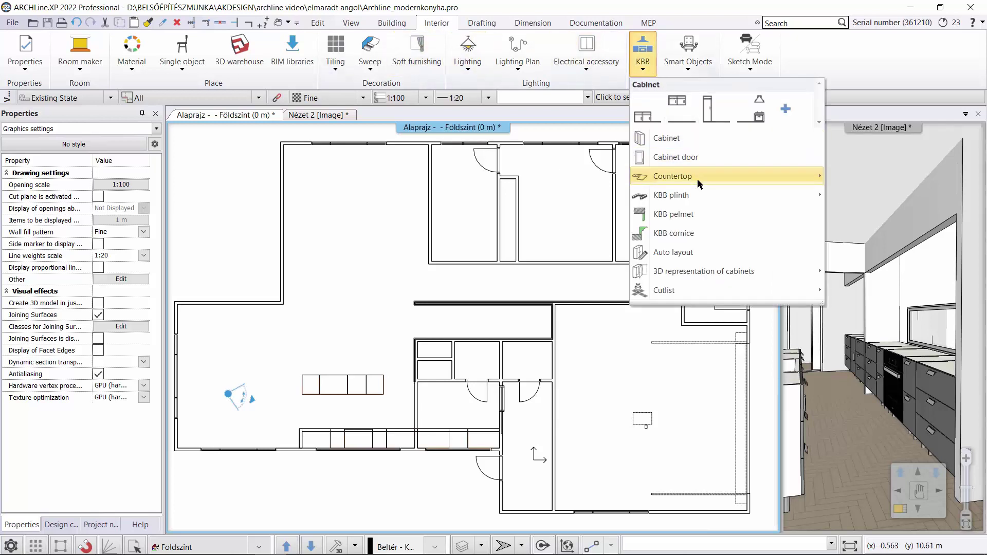
pyautogui.moveTo(700, 183)
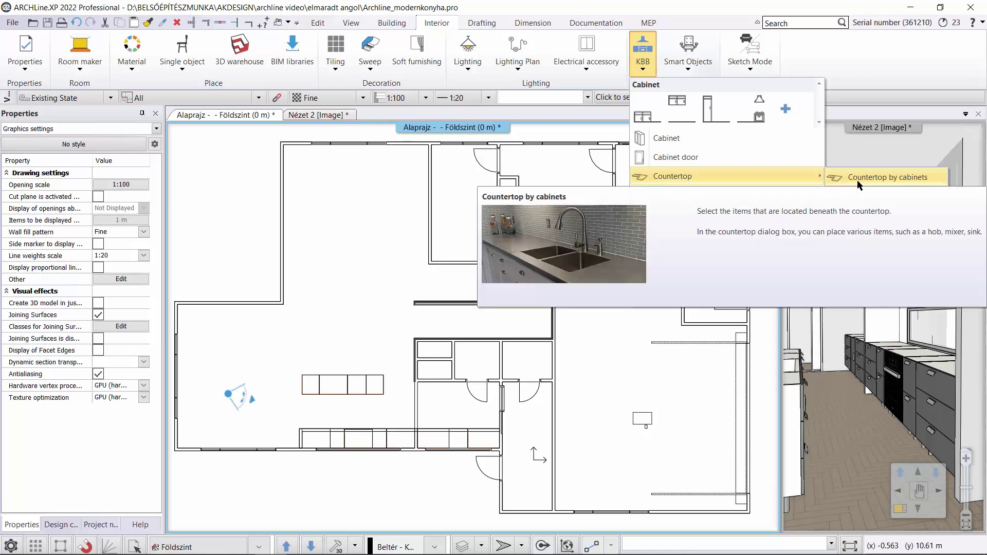
pyautogui.click(857, 178)
pyautogui.scroll(5, 339, 401)
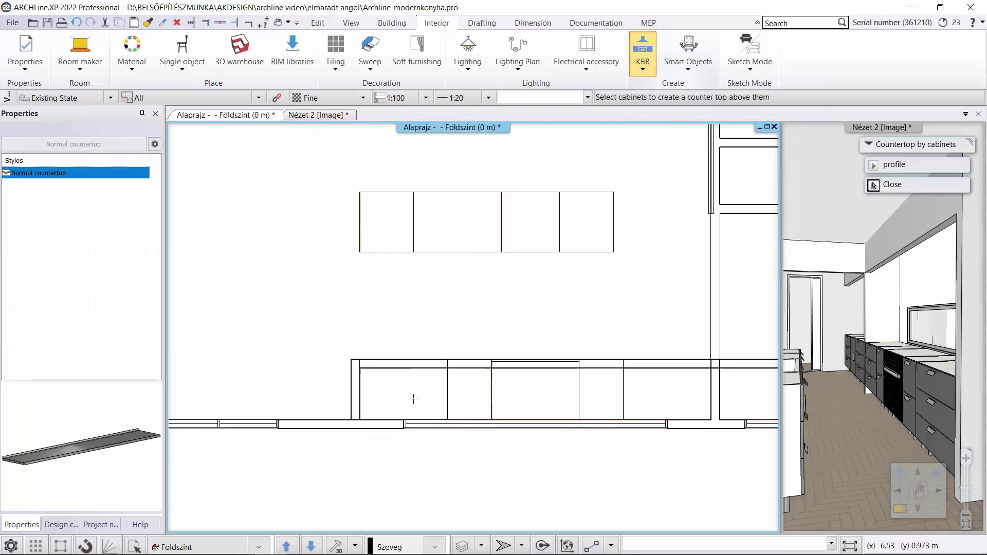
pyautogui.scroll(1, 413, 399)
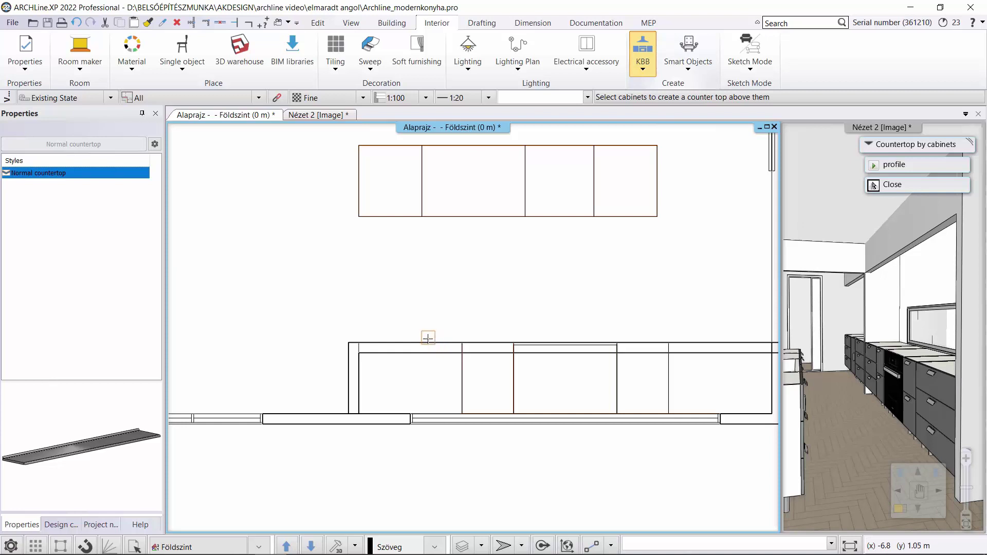
pyautogui.click(431, 340)
pyautogui.click(474, 340)
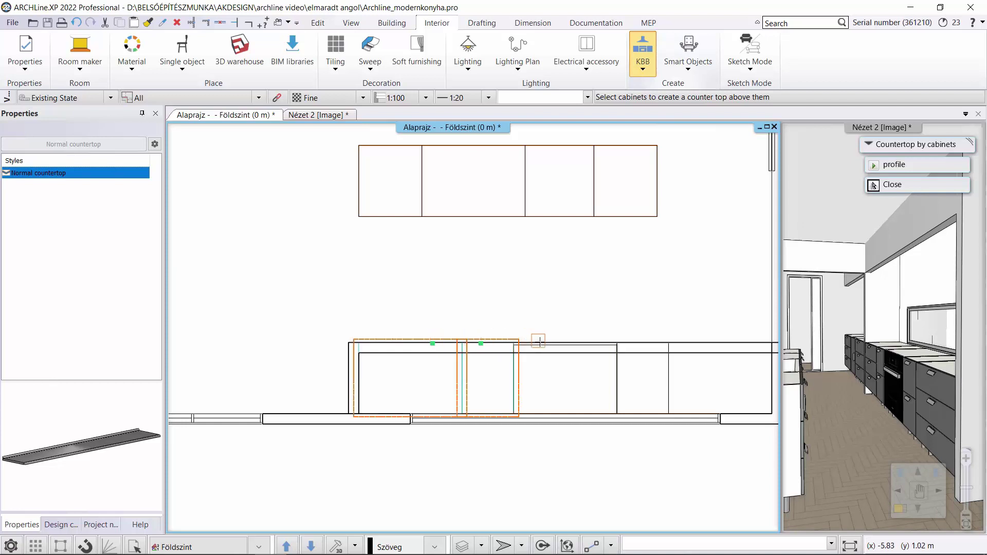
pyautogui.click(542, 341)
pyautogui.click(654, 341)
pyautogui.moveTo(709, 339); pyautogui.dragTo(649, 338, button='middle')
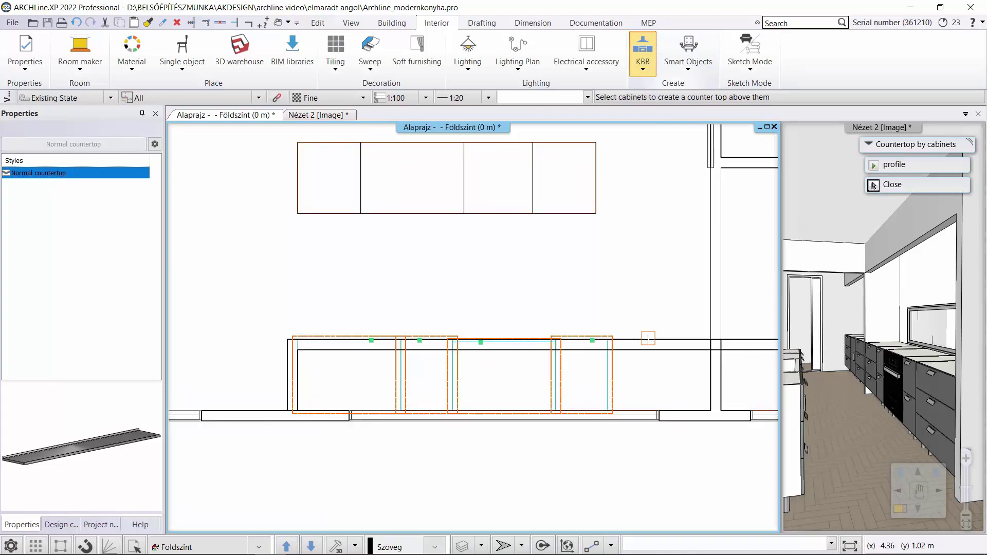
pyautogui.click(648, 338)
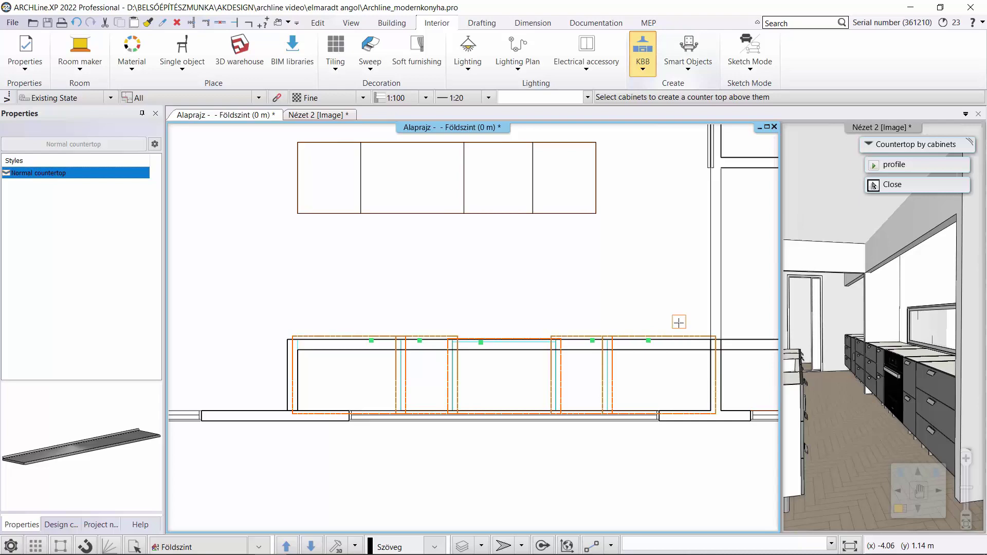
pyautogui.press('Return')
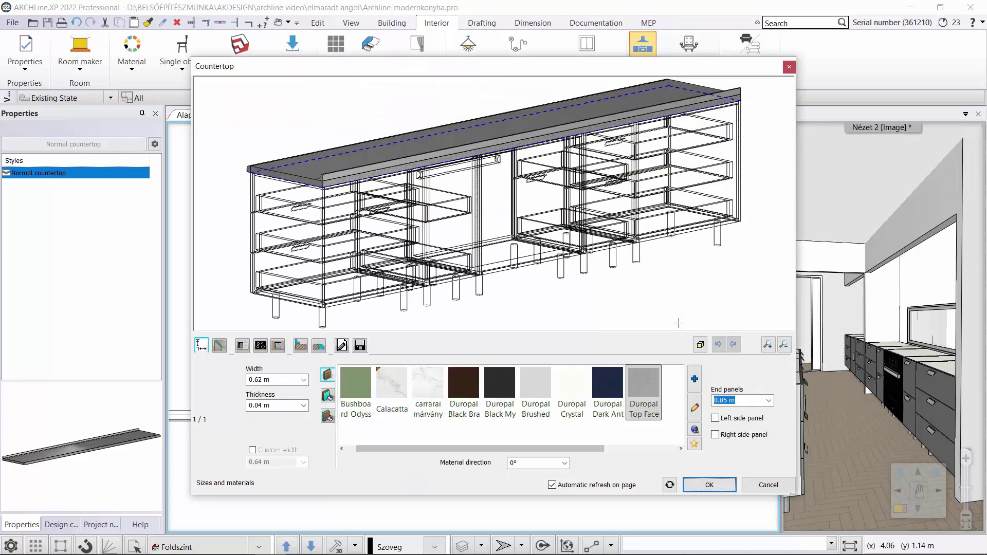
# - Remove the wall strip from the countertop's back and the edge profile from its front
pyautogui.moveTo(555, 308); pyautogui.dragTo(698, 219, button='middle')
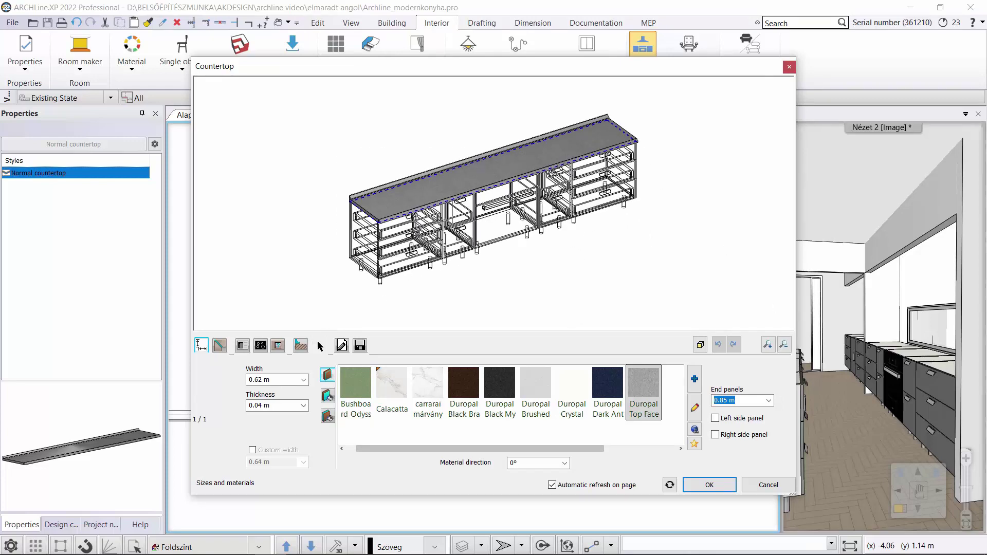
pyautogui.click(301, 345)
pyautogui.click(211, 416)
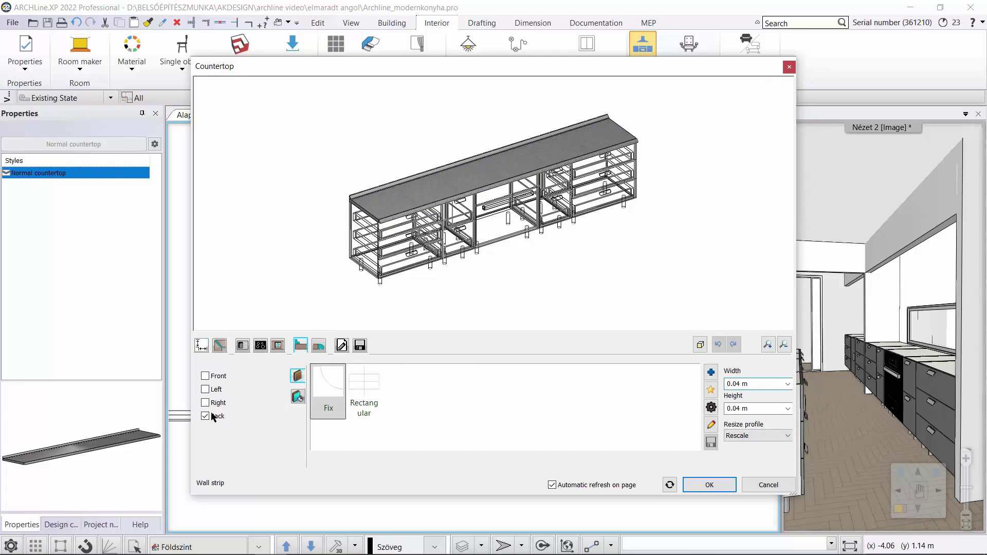
pyautogui.click(319, 346)
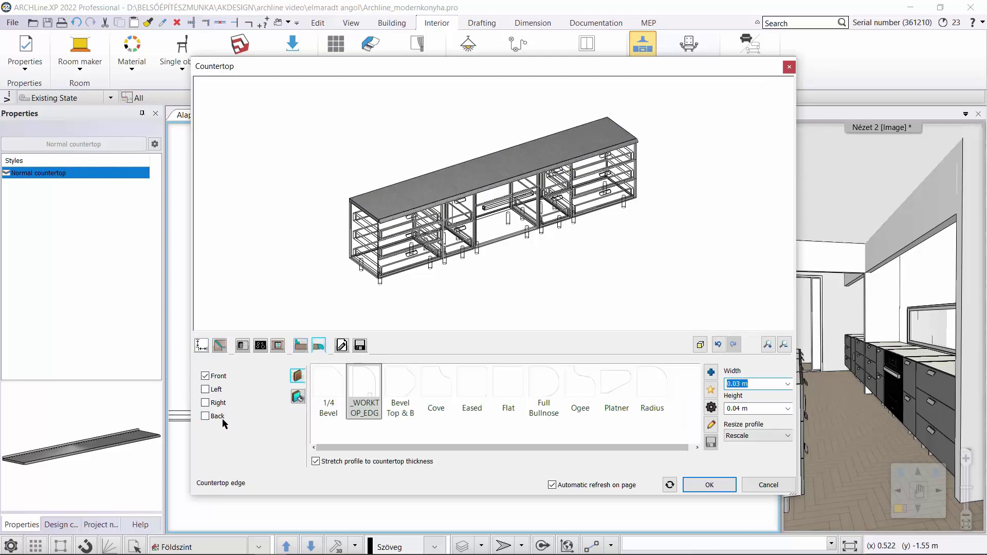
pyautogui.click(212, 374)
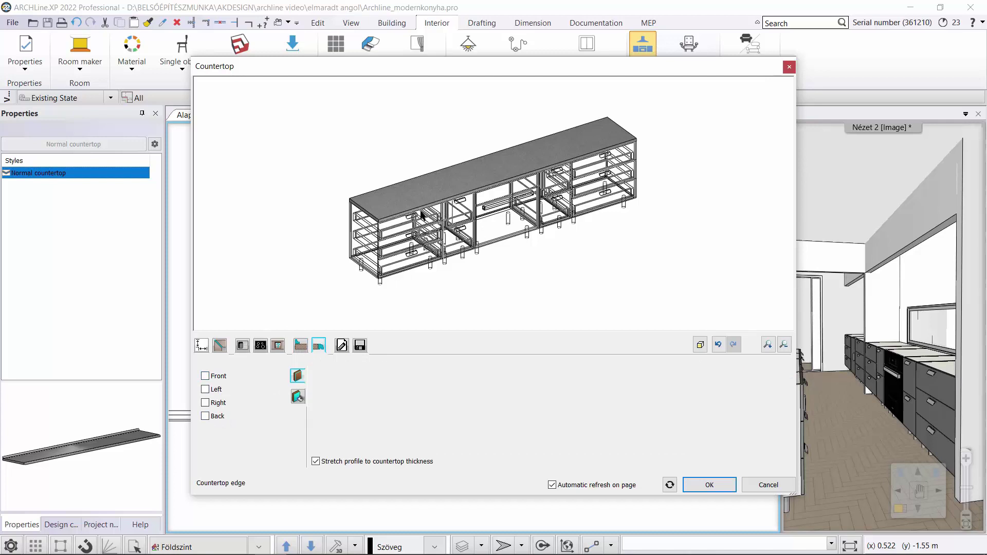
# - Set the countertop's thickness to 0.02 m and apply the Statuario_Venato material
pyautogui.click(201, 345)
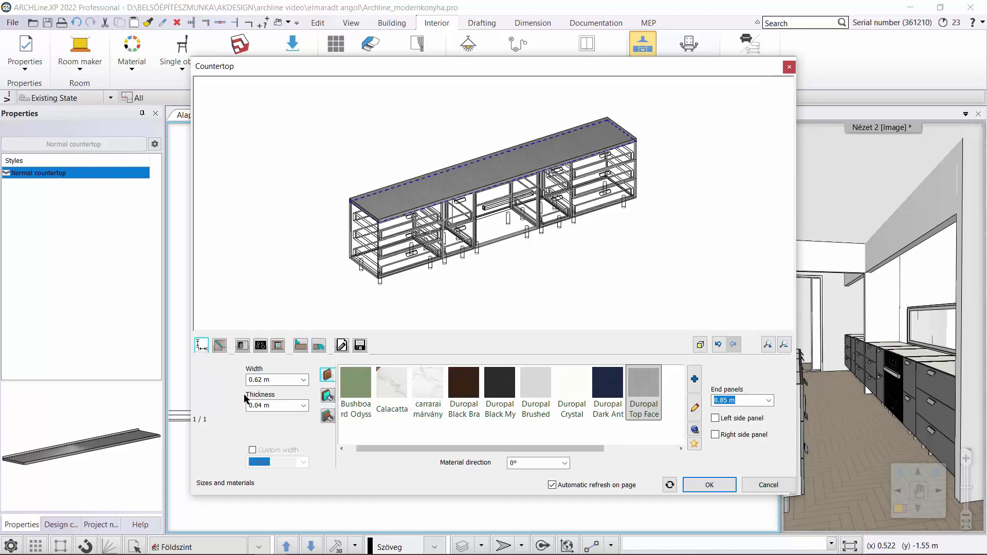
pyautogui.click(258, 404)
pyautogui.write('0.02m')
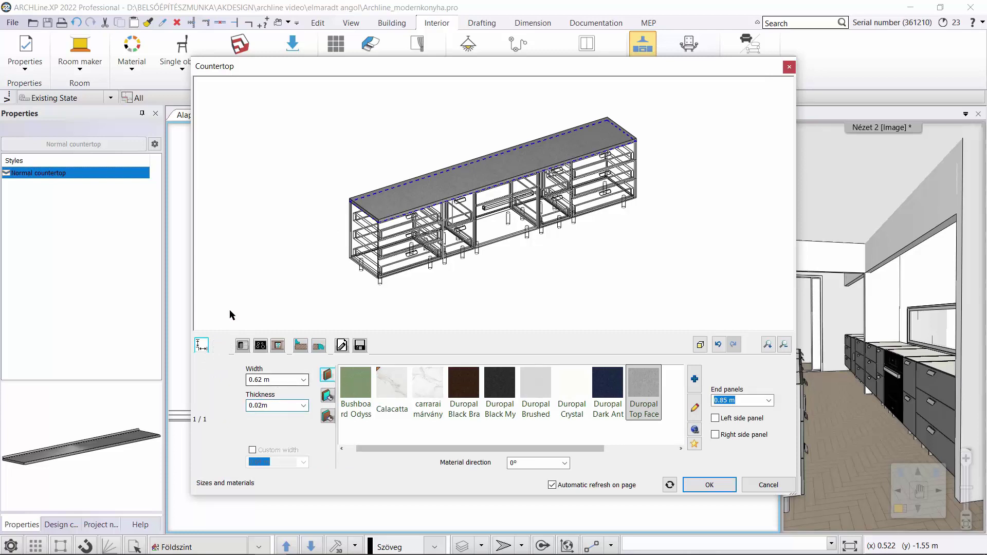
pyautogui.click(275, 269)
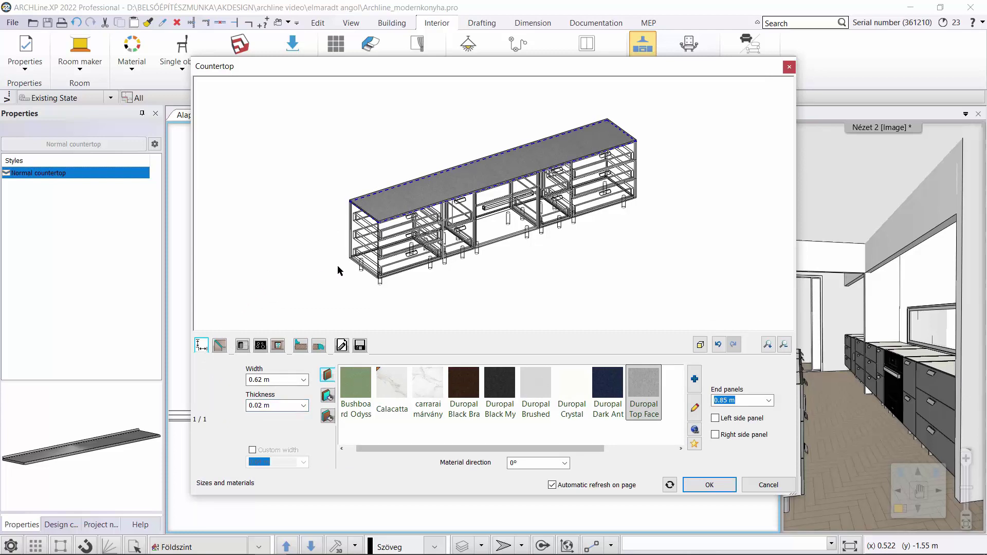
pyautogui.moveTo(529, 447); pyautogui.dragTo(598, 459)
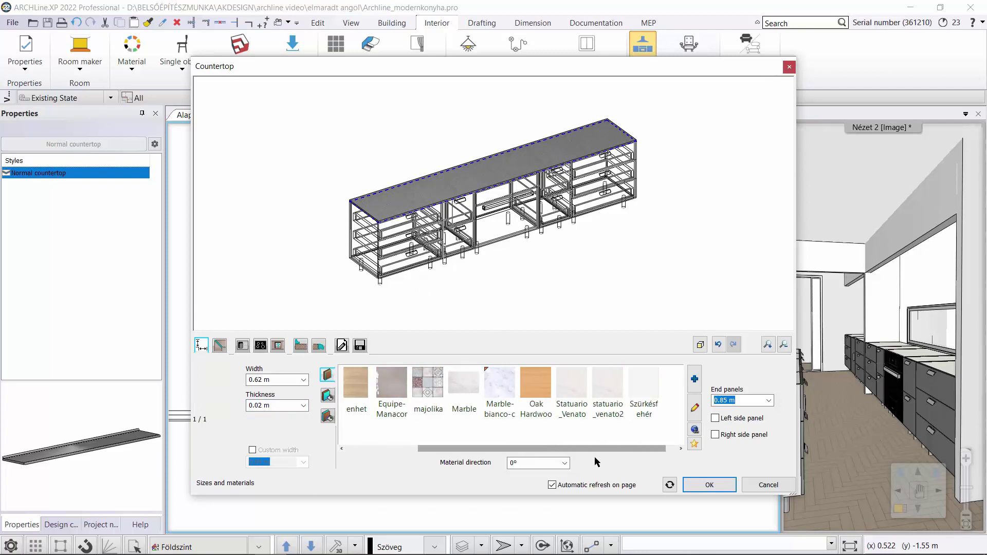
pyautogui.click(576, 400)
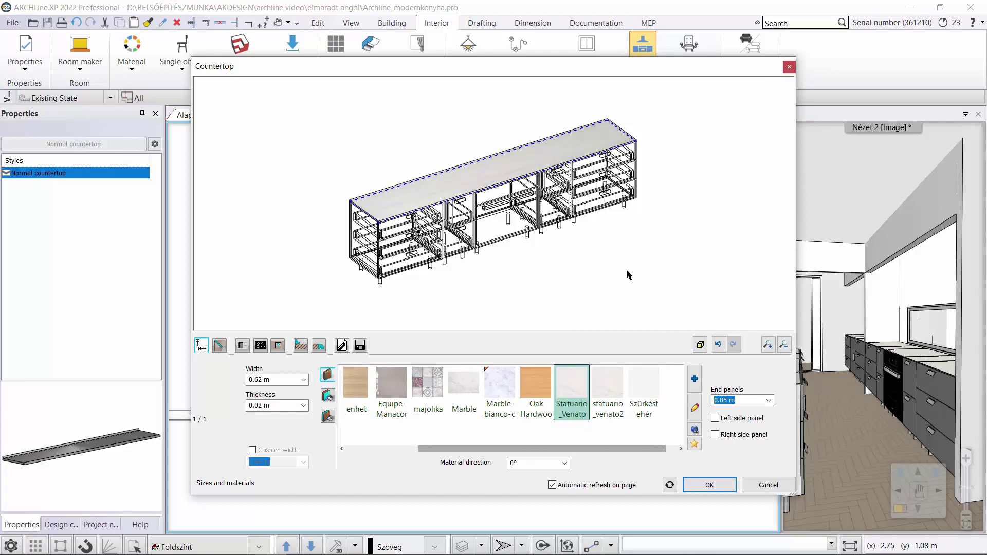
pyautogui.moveTo(618, 267); pyautogui.dragTo(477, 178)
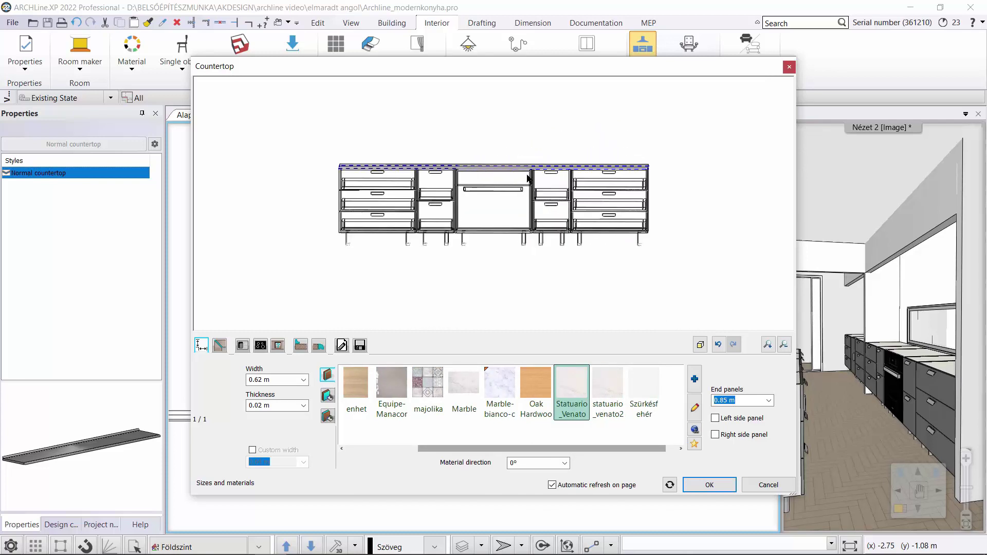
pyautogui.moveTo(537, 282); pyautogui.dragTo(436, 329)
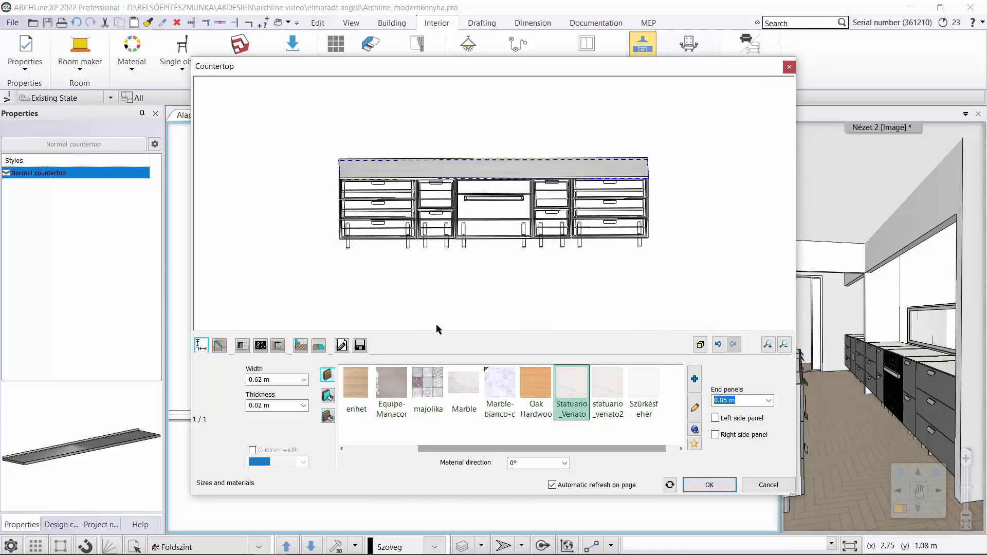
# - Add the second glass ceramic hob to the countertop and set its left/right offset to 1.8 m above the oven
pyautogui.click(261, 346)
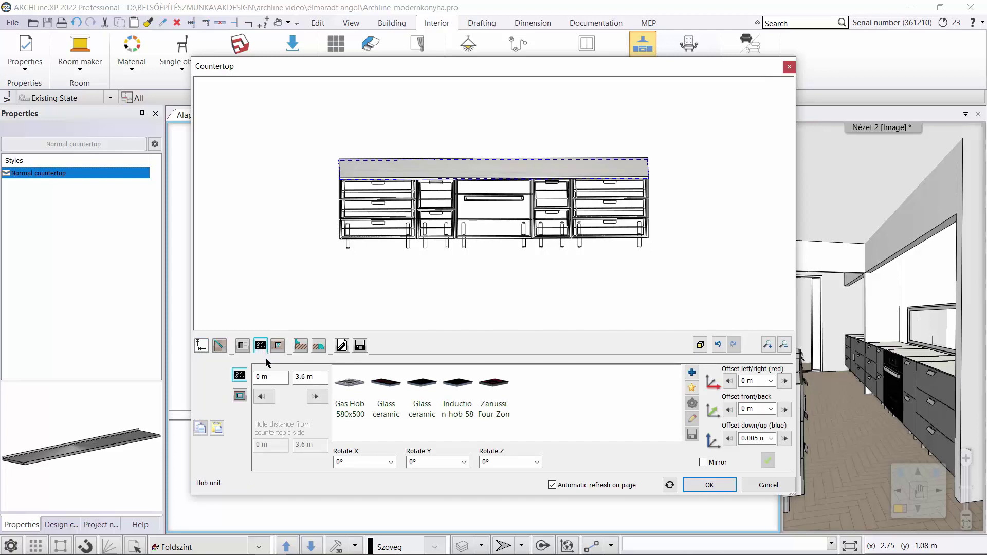
pyautogui.click(416, 395)
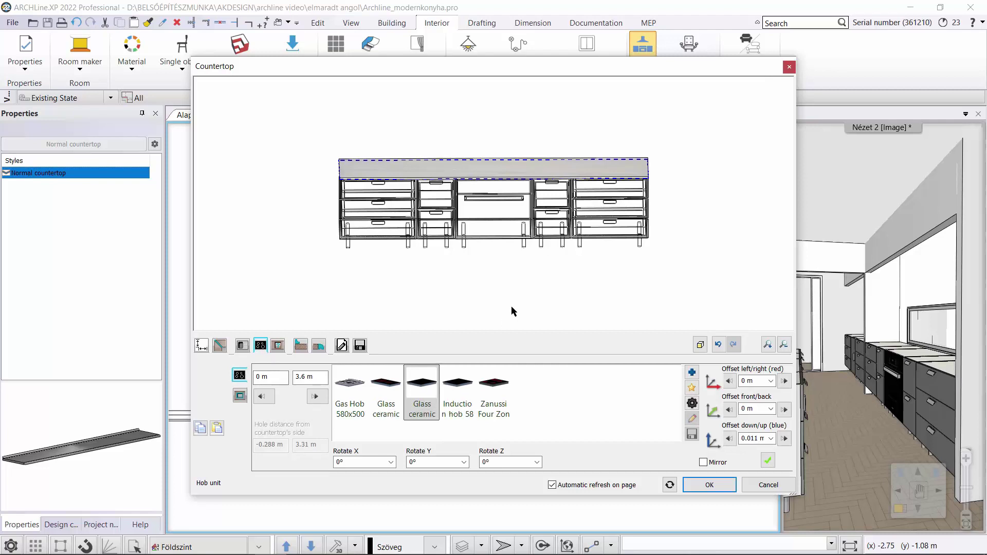
pyautogui.click(767, 460)
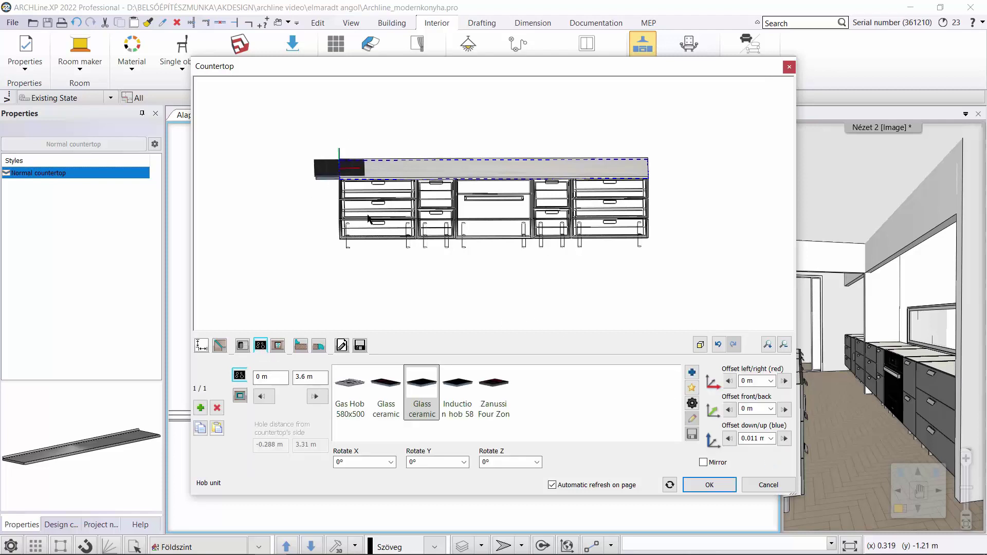
pyautogui.moveTo(571, 268); pyautogui.dragTo(544, 282, button='middle')
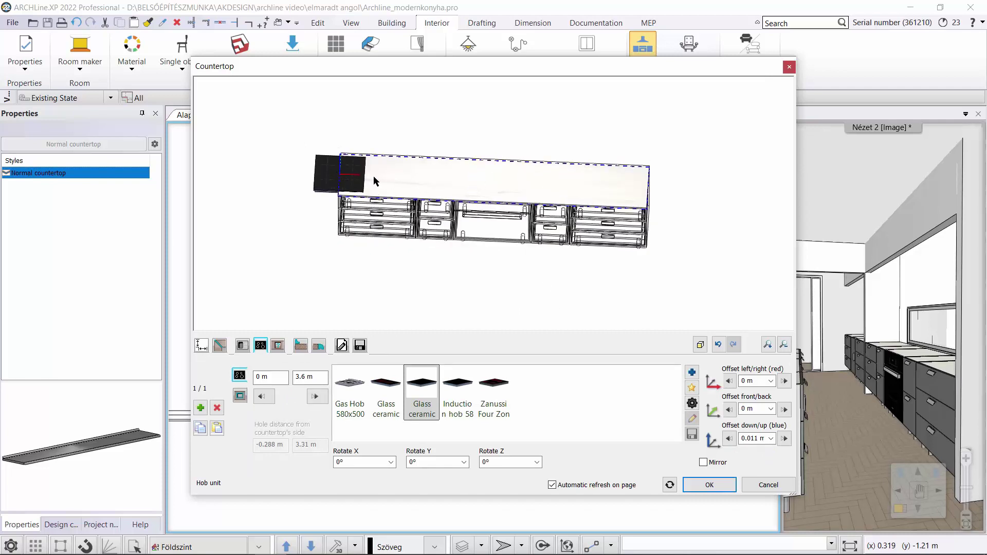
pyautogui.click(760, 382)
pyautogui.write('1,8')
pyautogui.press('Return')
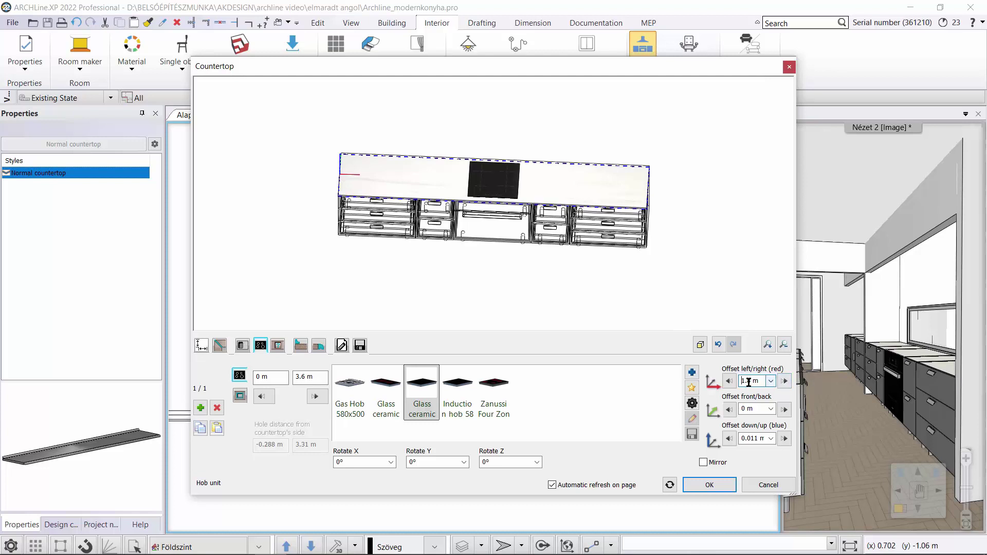
pyautogui.click(784, 380)
# - Save the countertop to the library as "counter_induktion" under KITCHEN, Countertops, and apply it to the plan
pyautogui.click(360, 348)
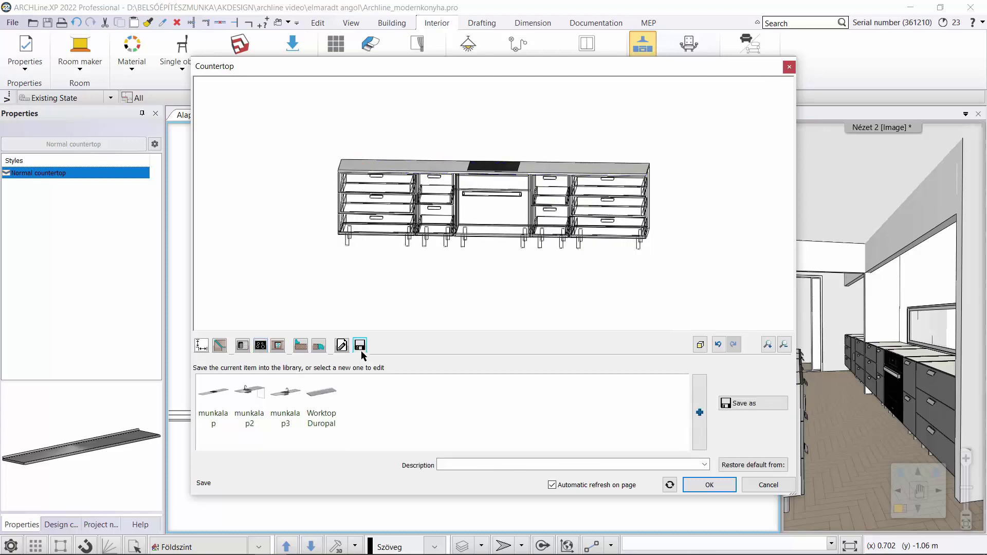
pyautogui.click(744, 405)
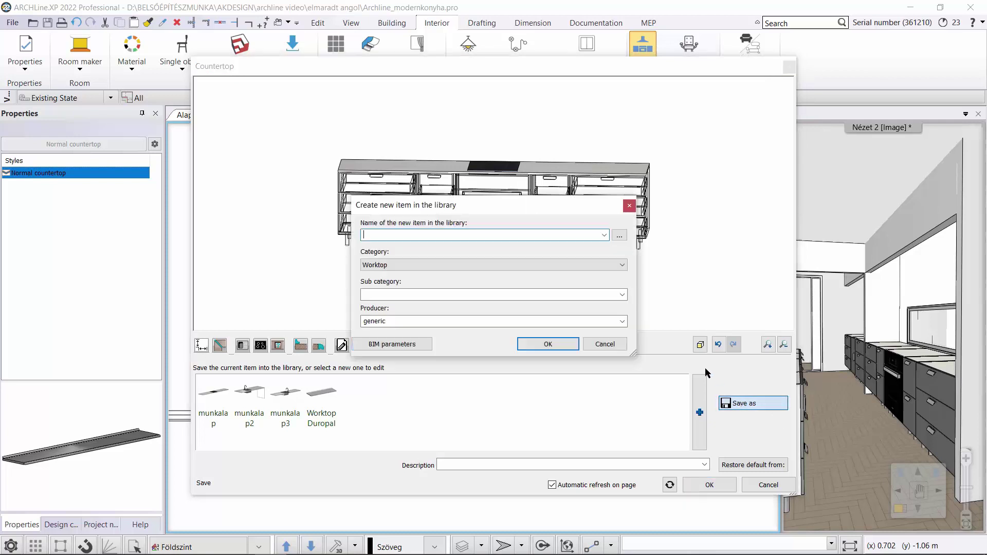
pyautogui.write('counter_induktion')
pyautogui.click(406, 261)
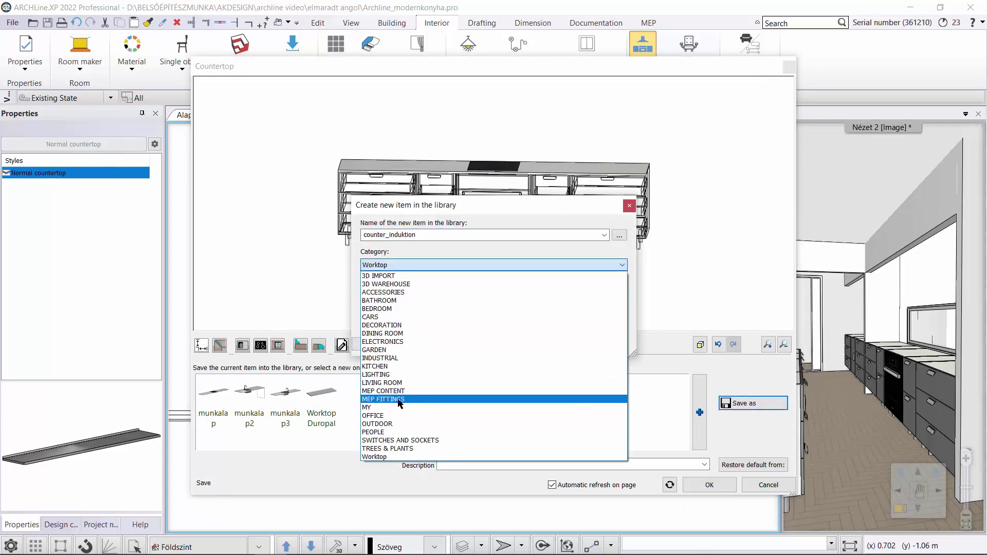
pyautogui.click(405, 367)
pyautogui.click(623, 295)
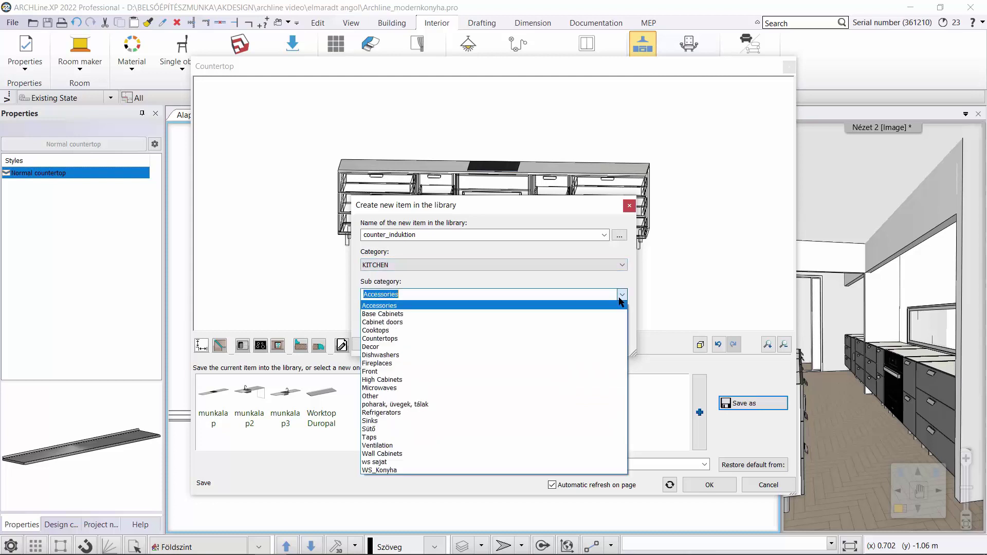
pyautogui.click(497, 340)
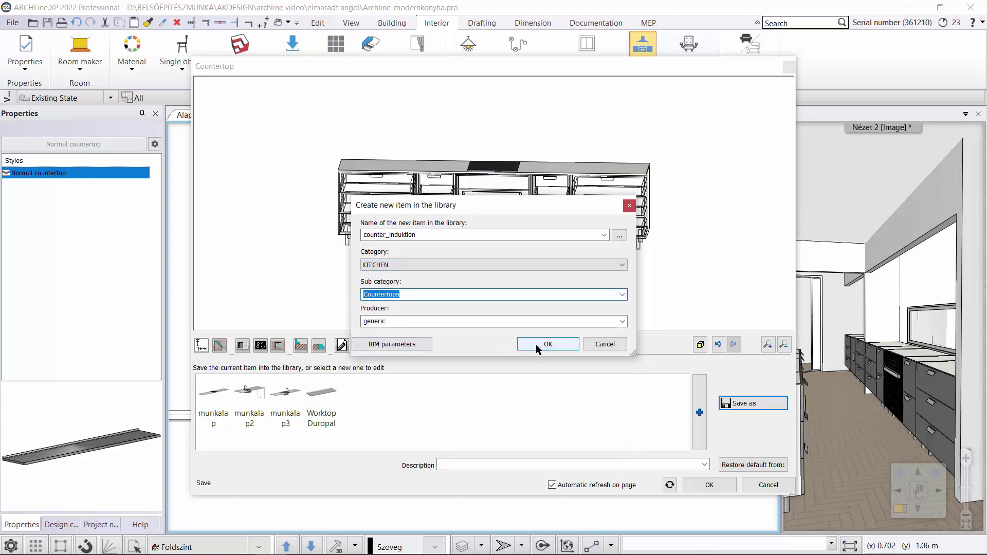
pyautogui.click(547, 346)
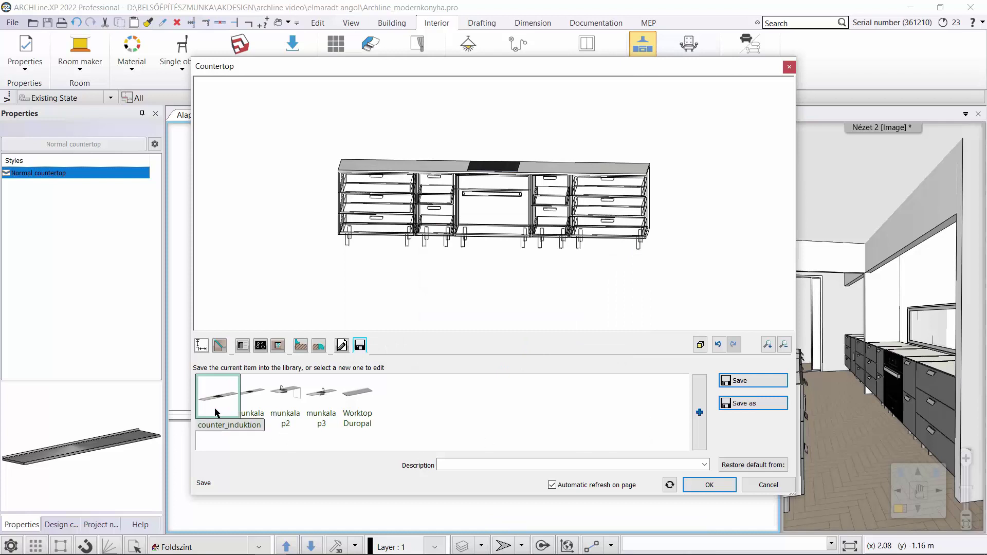
pyautogui.click(708, 481)
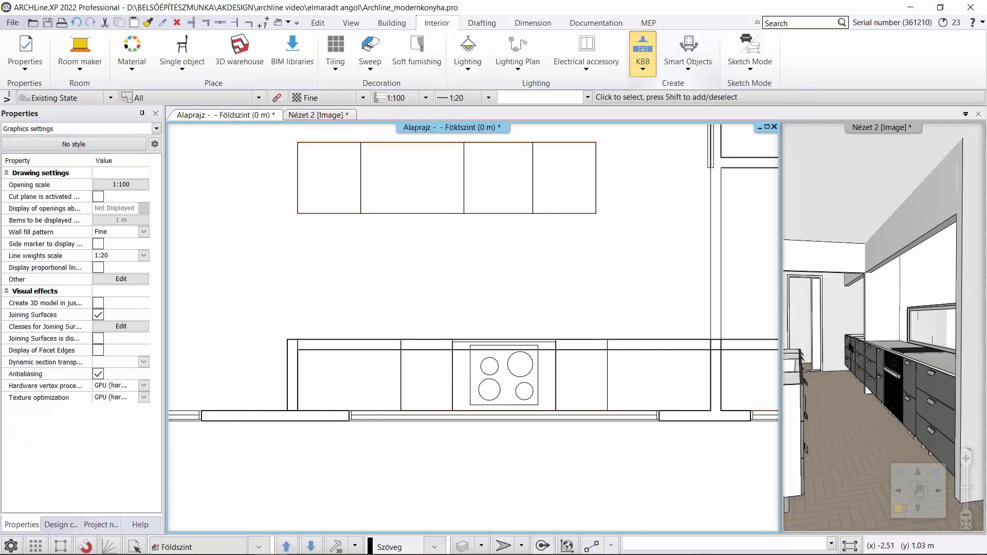
# - Create a countertop by profile along the full 2.6 m upper edge of the island cabinets in the floor plan
pyautogui.moveTo(558, 247); pyautogui.dragTo(547, 325, button='middle')
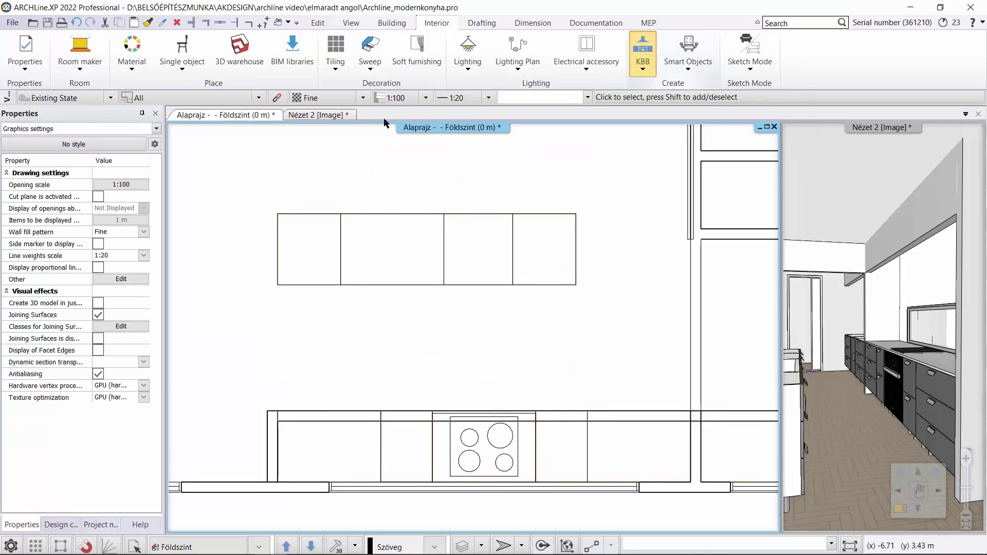
pyautogui.click(643, 65)
pyautogui.moveTo(670, 177)
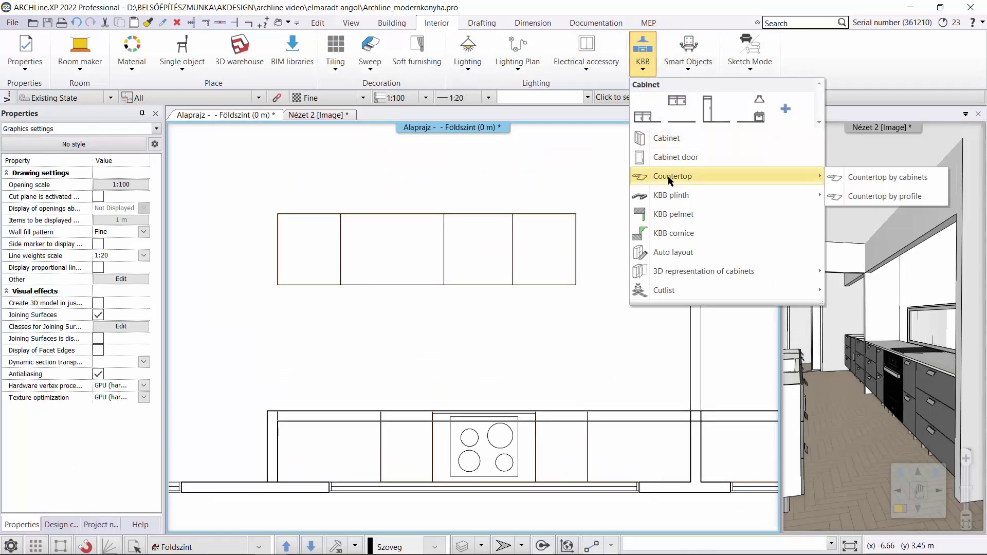
pyautogui.click(872, 198)
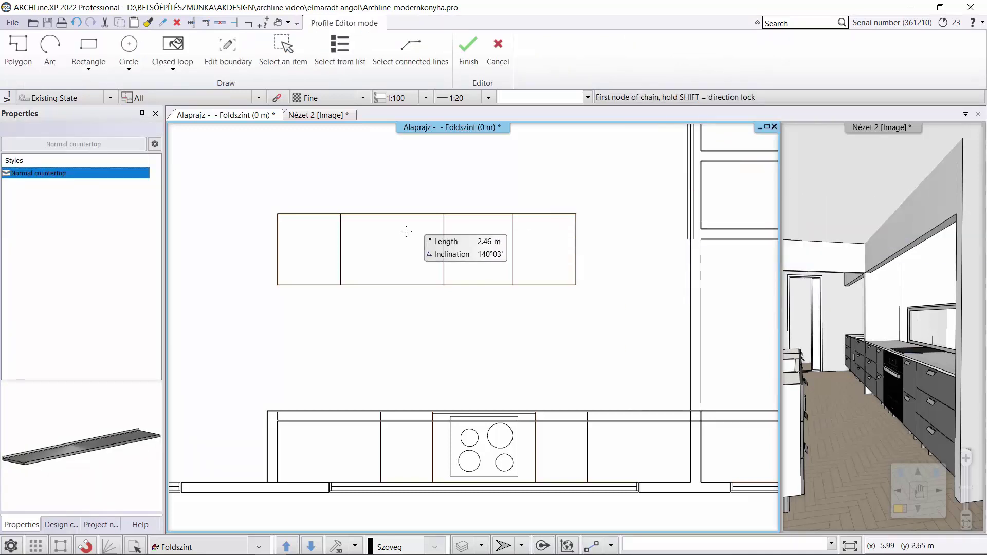
pyautogui.click(278, 214)
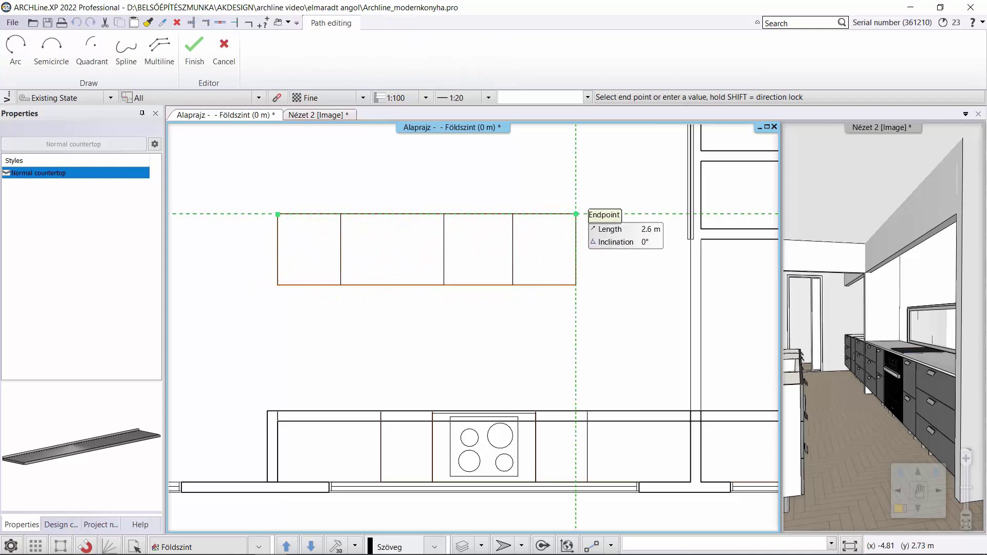
pyautogui.click(576, 214)
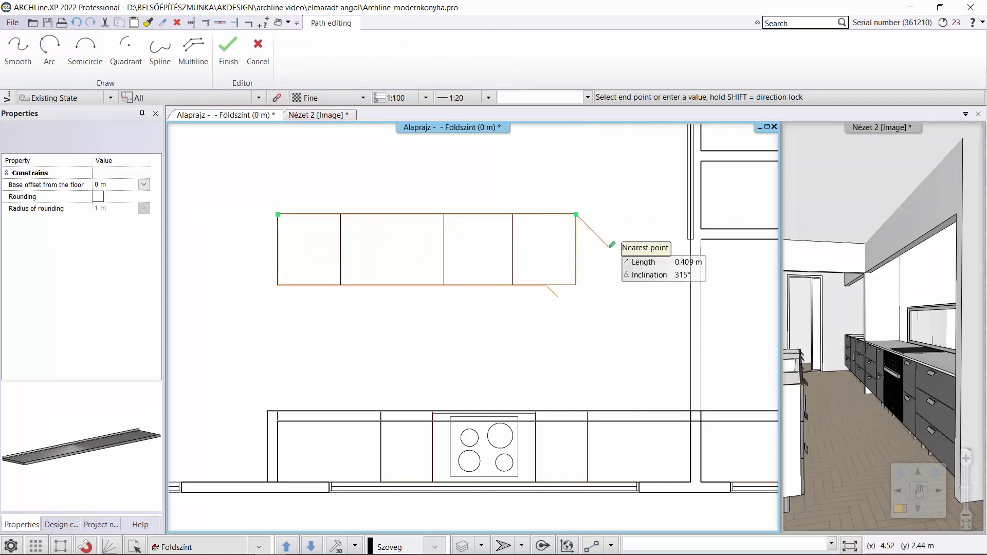
pyautogui.press('Return')
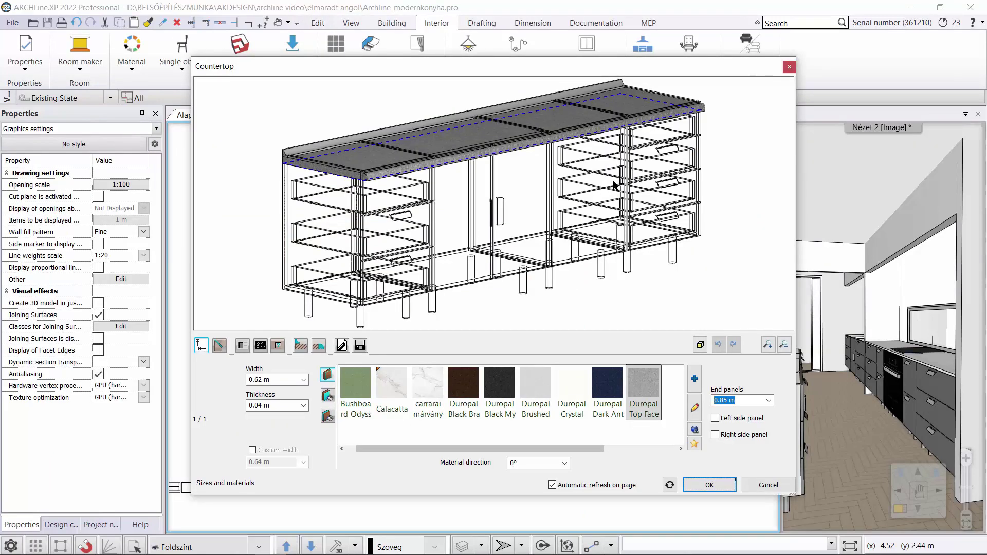
# - Raise the island countertop's relative elevation so that it sits on top of the cabinets
pyautogui.scroll(3, 468, 218)
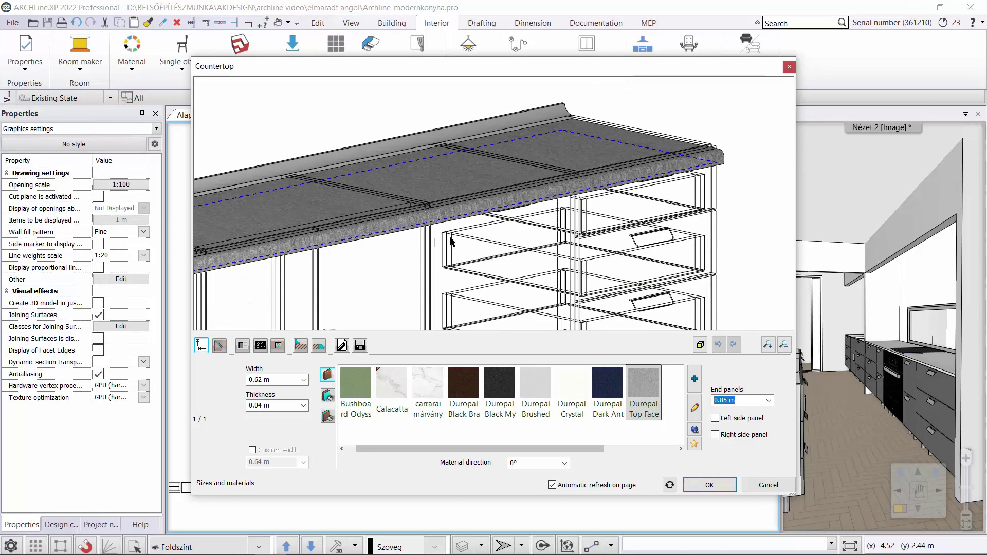
pyautogui.scroll(2, 452, 264)
pyautogui.click(342, 345)
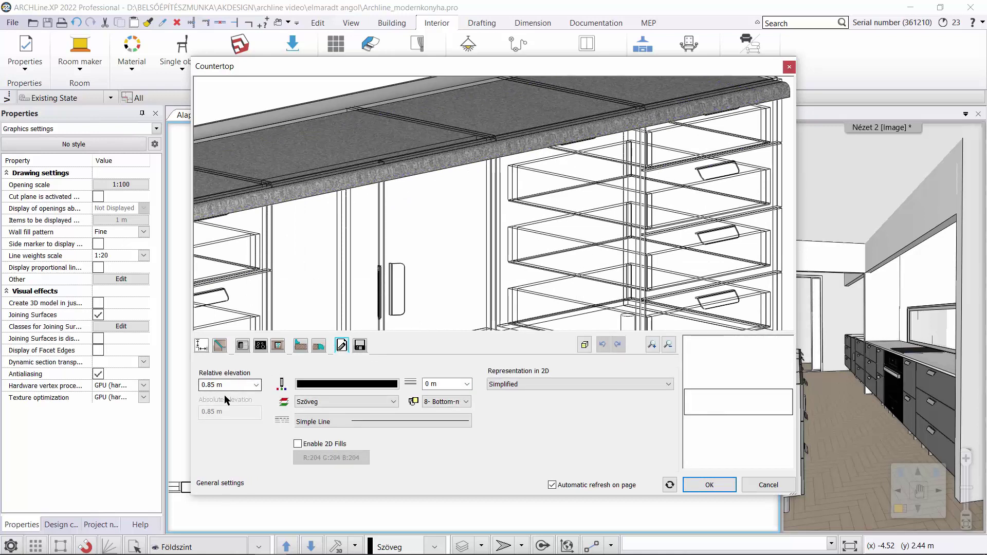
pyautogui.click(219, 386)
# - Set the island countertop's thickness to 0.02 m
pyautogui.click(201, 345)
pyautogui.click(261, 405)
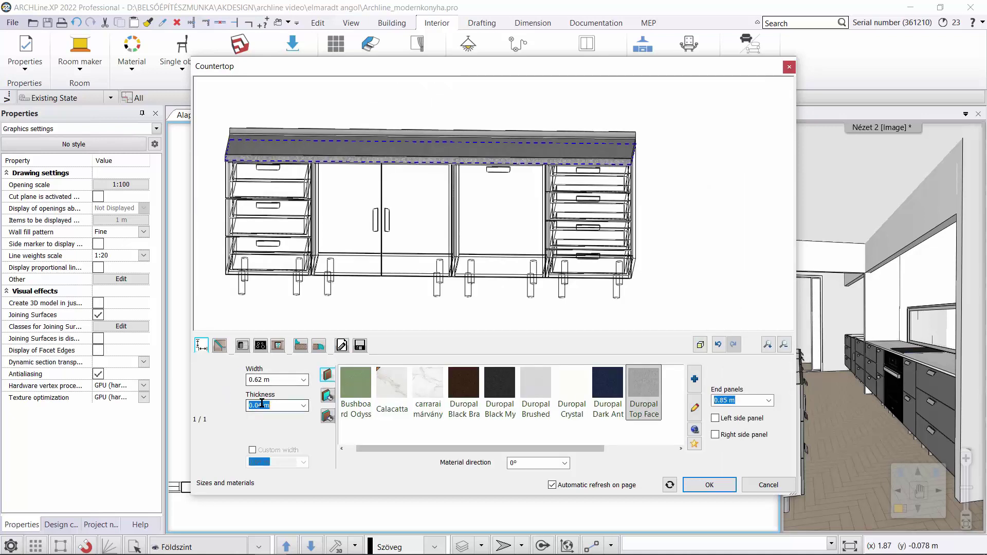
pyautogui.click(258, 406)
pyautogui.moveTo(255, 406); pyautogui.dragTo(263, 406)
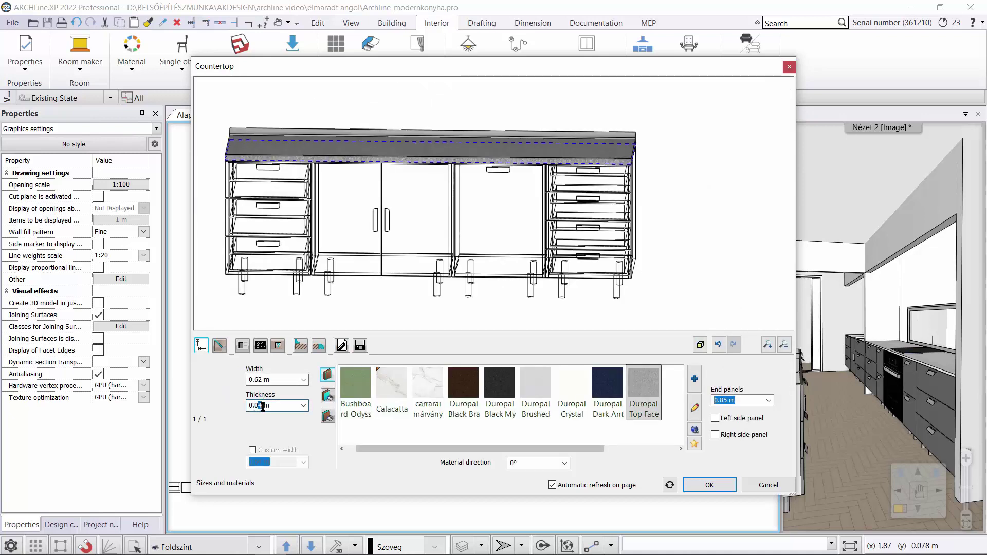
pyautogui.write('3')
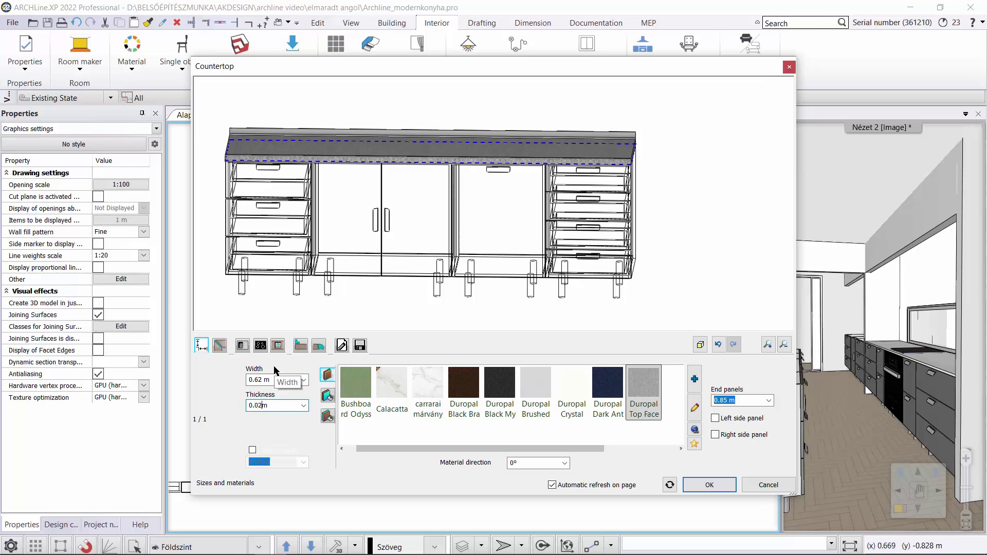
pyautogui.write('2')
# - Remove the back wall strip and the front edge profile from the island countertop
pyautogui.click(302, 345)
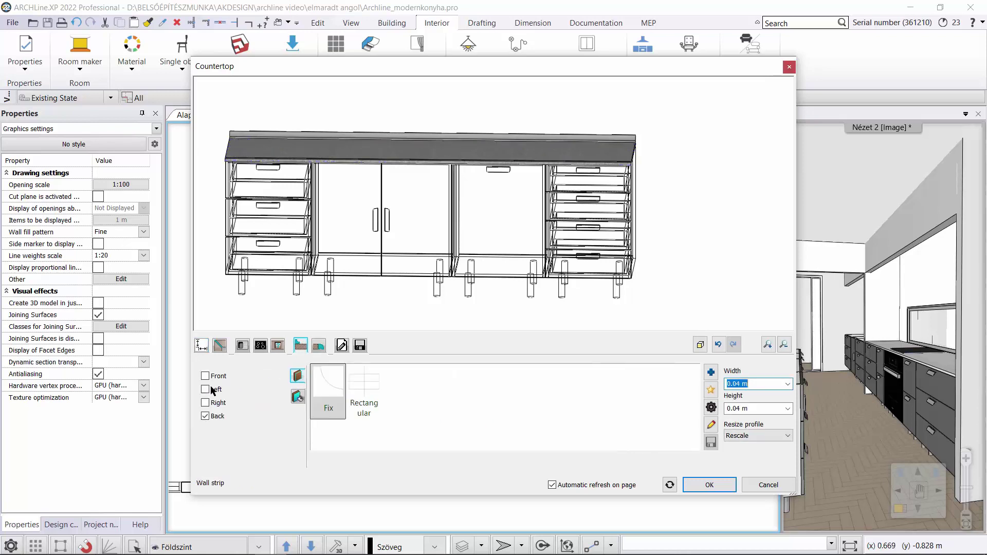
pyautogui.click(205, 417)
pyautogui.click(319, 345)
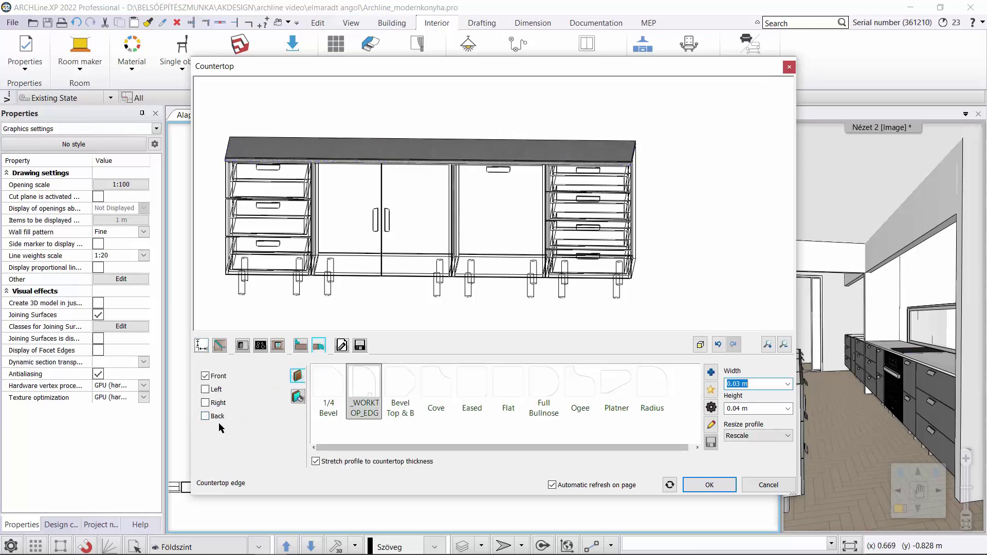
pyautogui.click(205, 376)
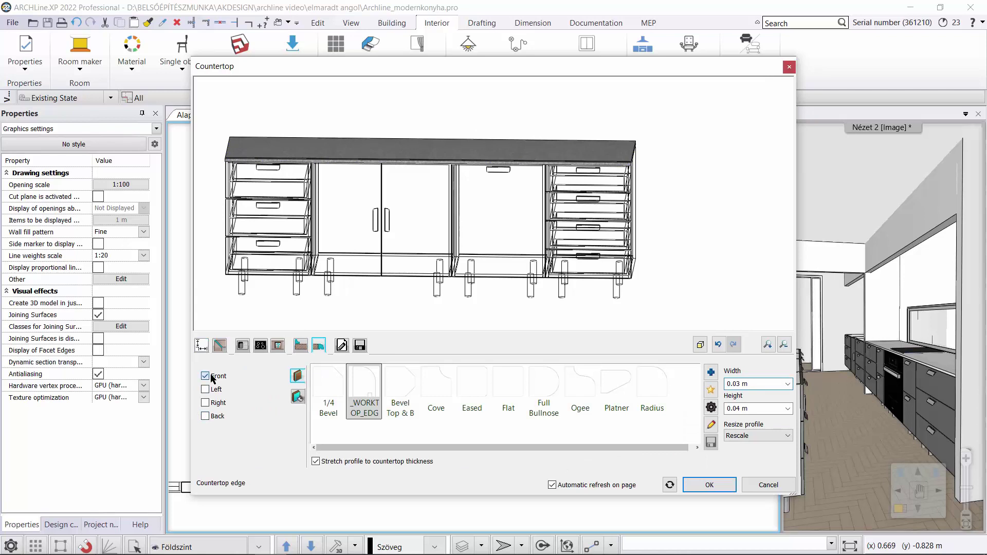
# - Apply the Statuario_Venato material to the island countertop
pyautogui.click(201, 345)
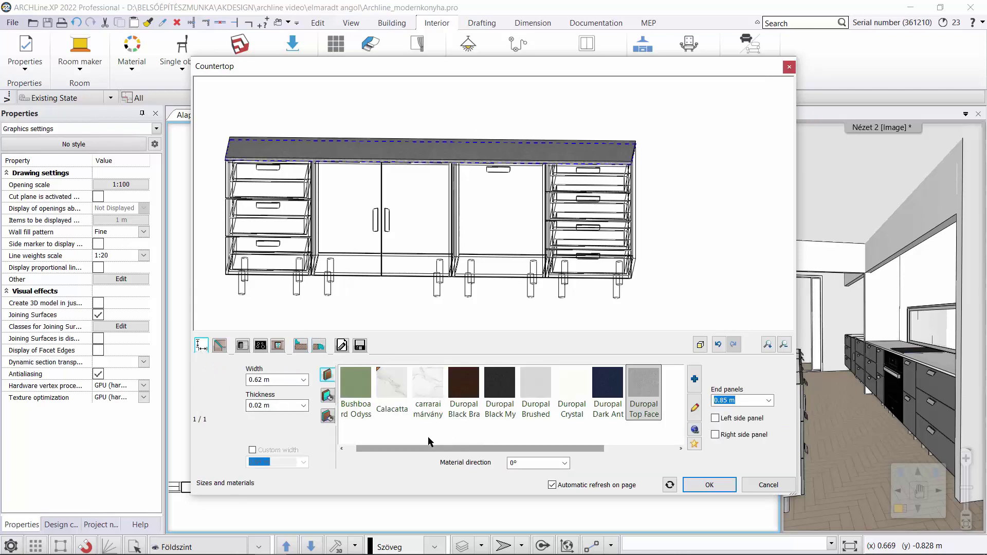
pyautogui.moveTo(459, 452); pyautogui.dragTo(527, 452)
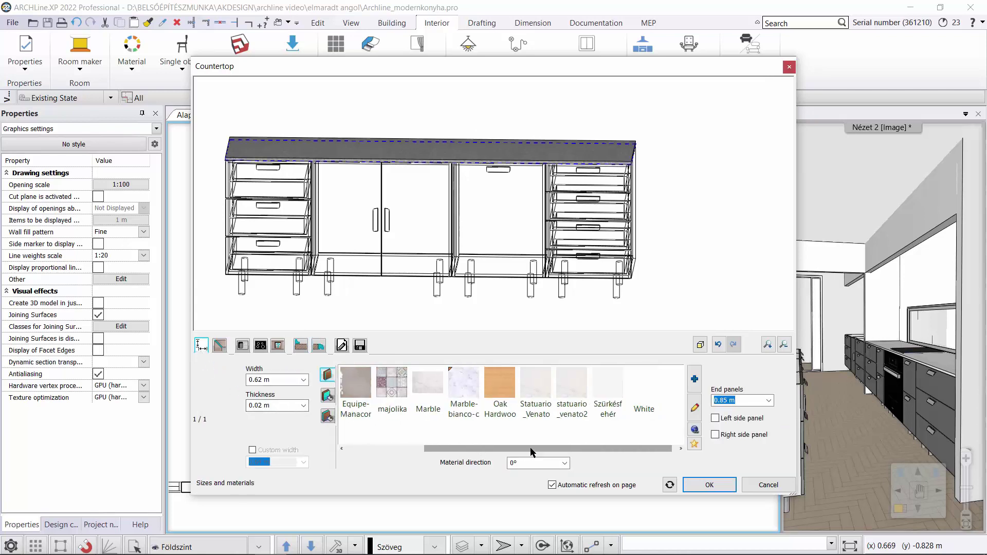
pyautogui.click(535, 391)
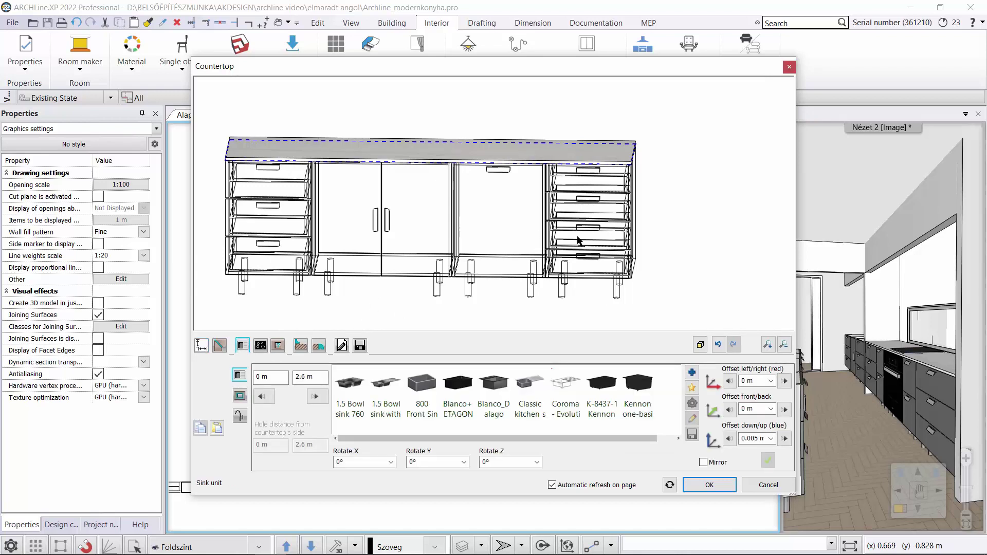
# - Add the Blanco_Dalago sink to the island countertop and set its left/right offset to 1 m, above the double-door cabinet
pyautogui.click(506, 373)
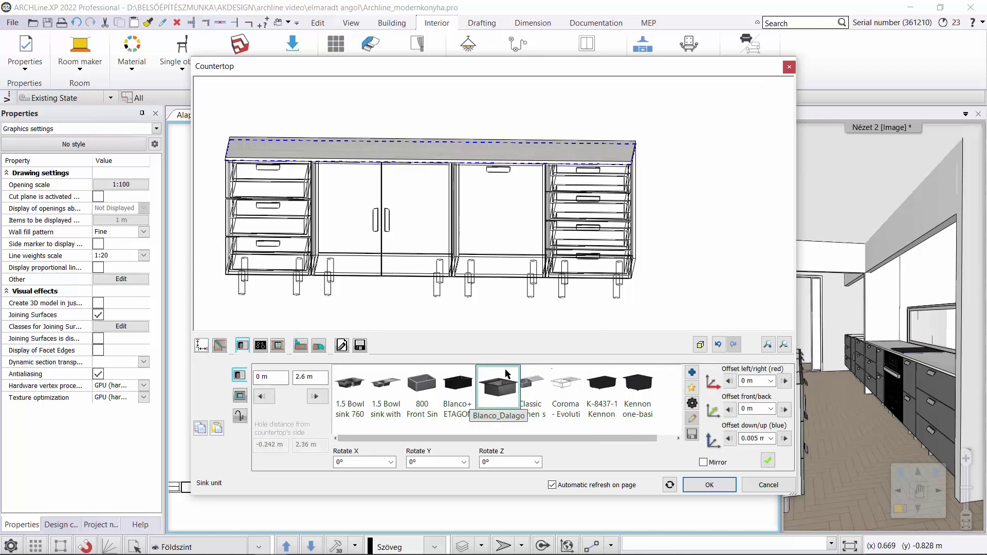
pyautogui.click(767, 461)
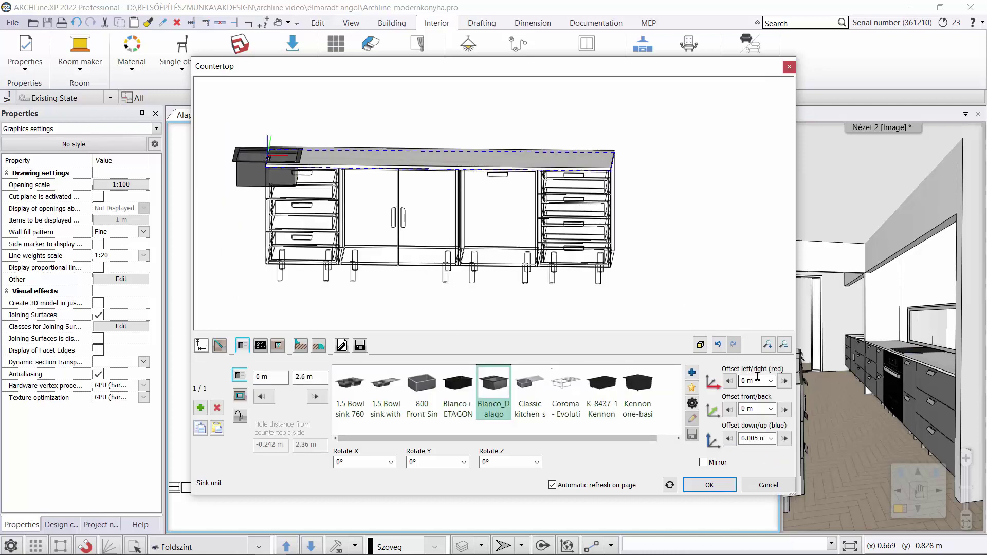
pyautogui.moveTo(765, 380); pyautogui.dragTo(725, 377)
pyautogui.write('0,9')
pyautogui.press('Return')
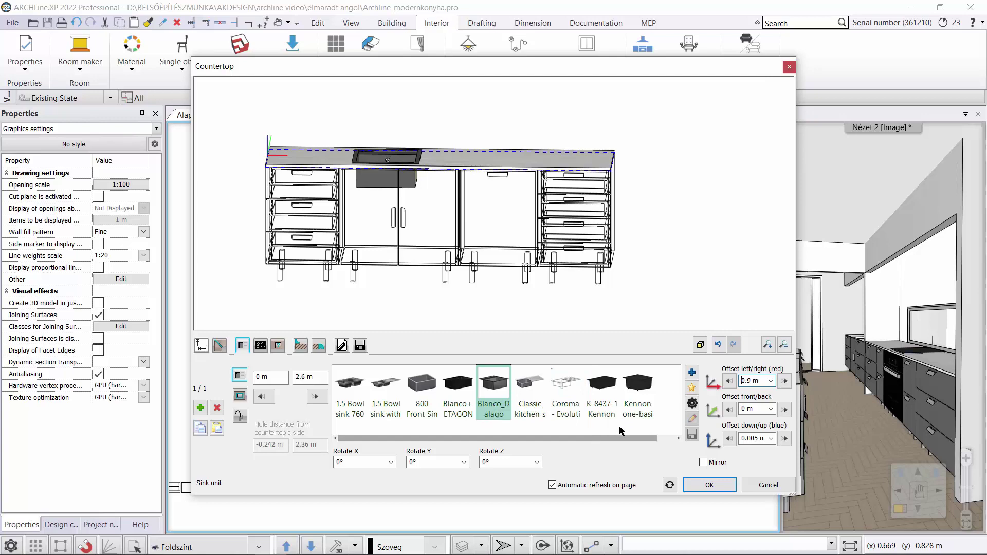
pyautogui.moveTo(759, 381); pyautogui.dragTo(681, 382)
pyautogui.write('1')
pyautogui.press('Return')
# - Open the tap options for the island sink
pyautogui.moveTo(600, 124); pyautogui.dragTo(590, 200)
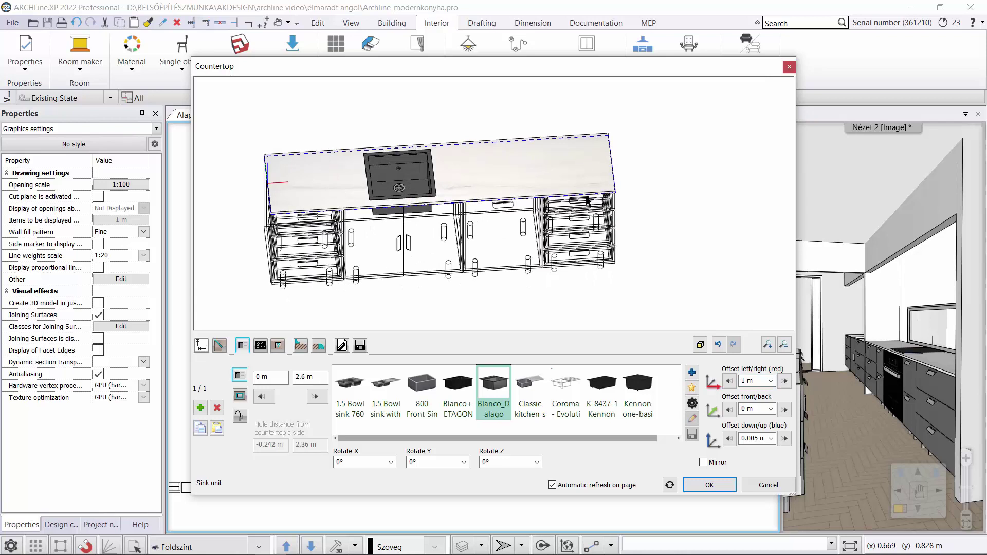
pyautogui.click(245, 419)
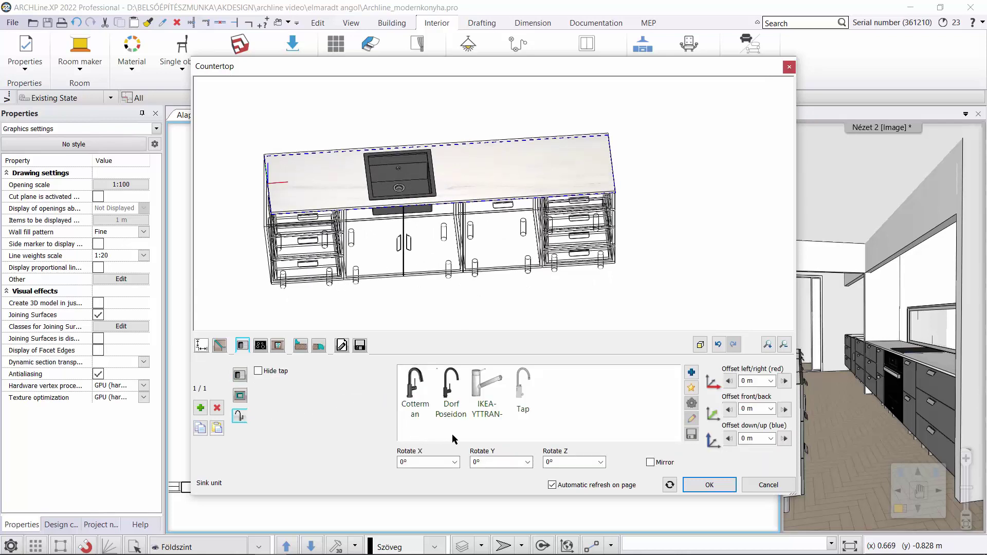
# - Add the Dorf Poseidon tap to the sink unit with a 1 m left/right offset and adjust its front/back offset
pyautogui.click(453, 395)
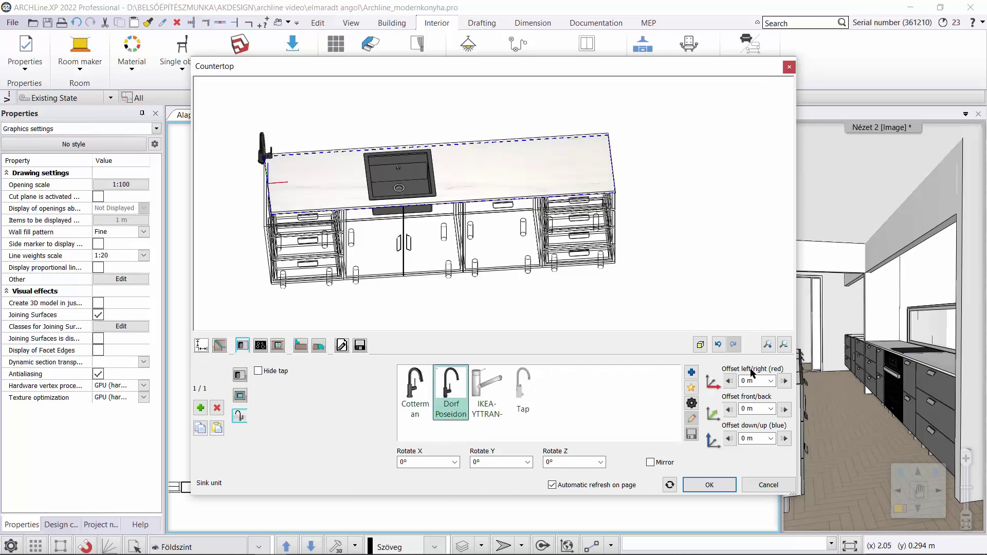
pyautogui.click(758, 381)
pyautogui.write('1')
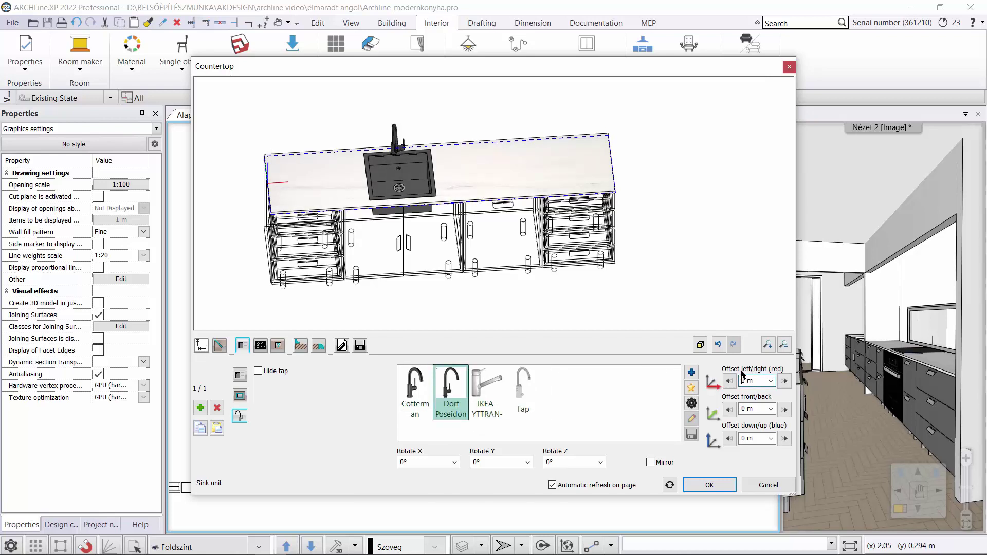
pyautogui.scroll(5, 405, 175)
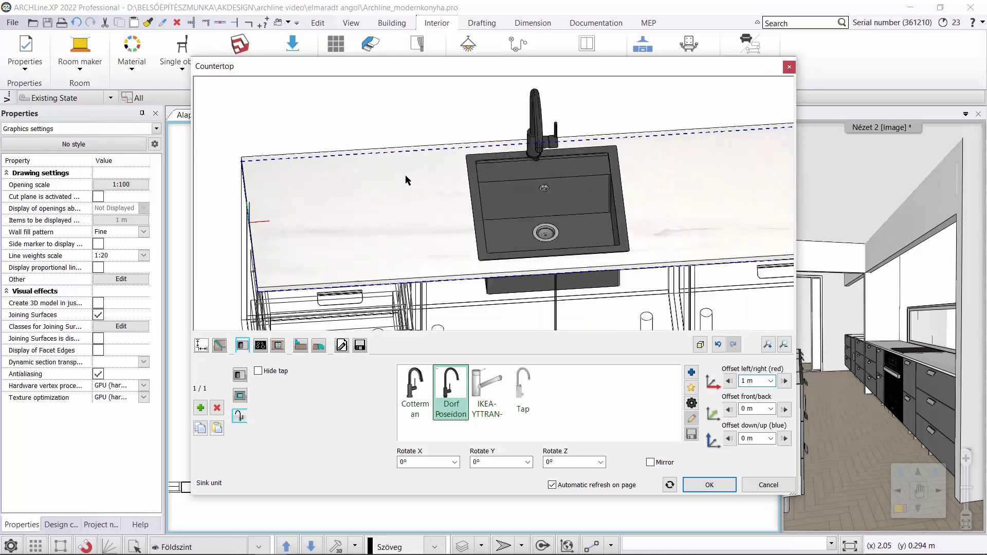
pyautogui.scroll(-8, 568, 258)
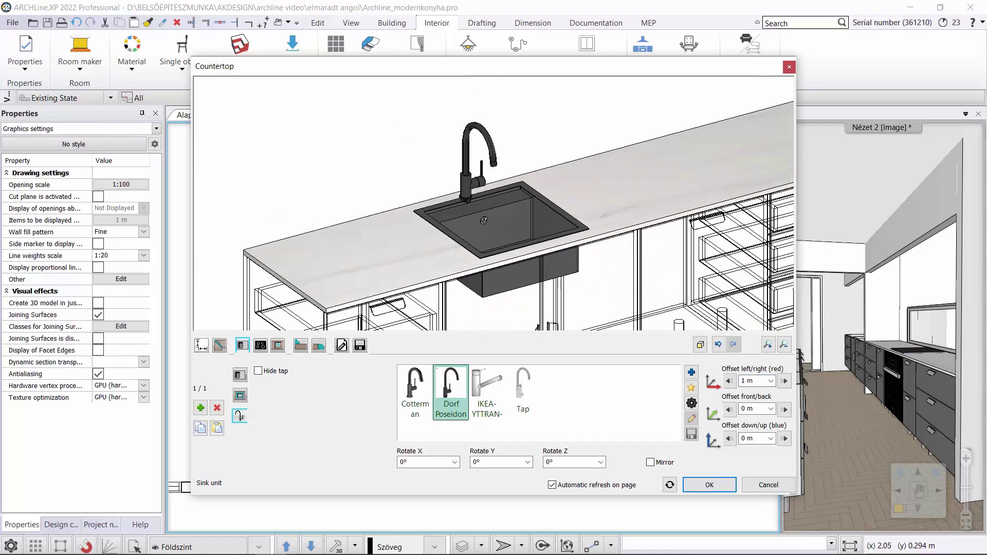
pyautogui.scroll(4, 474, 164)
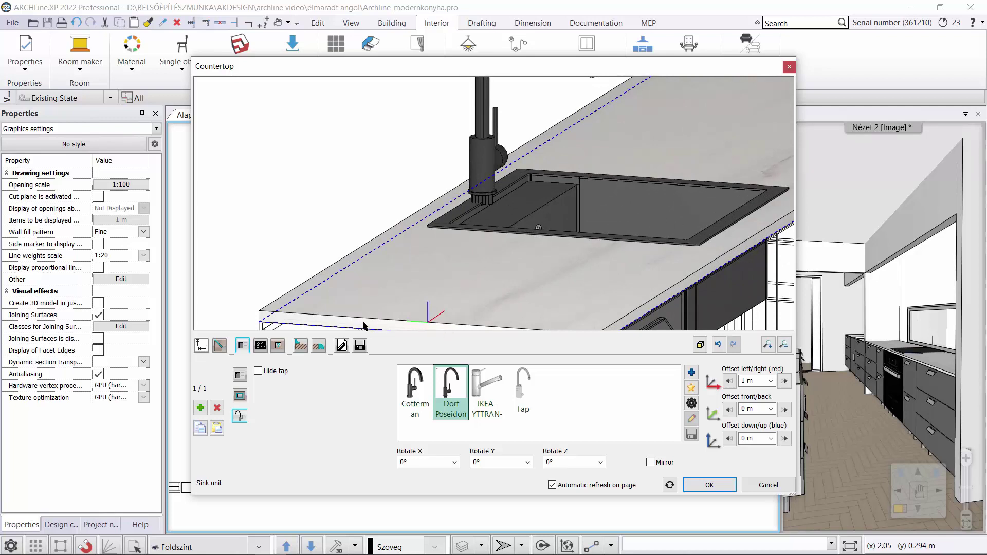
pyautogui.click(729, 410)
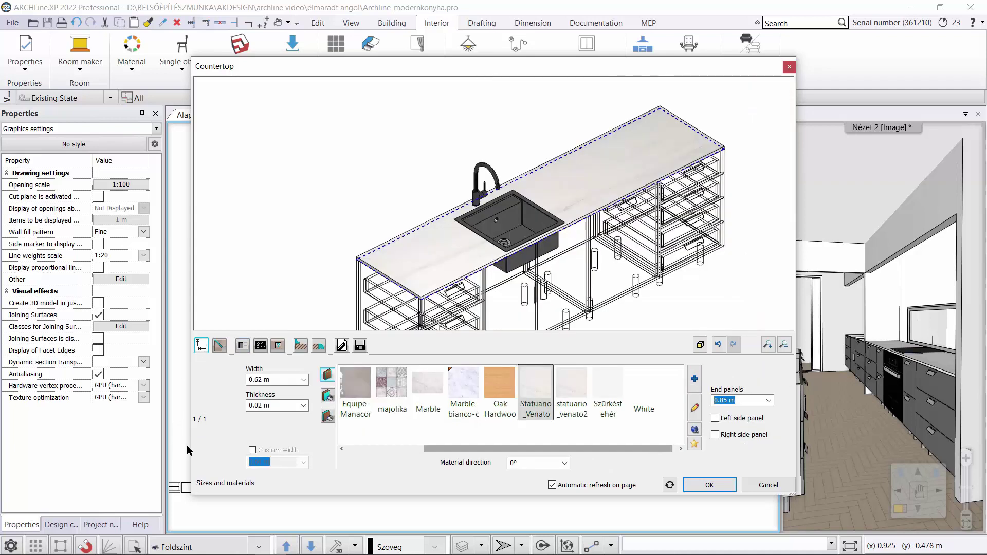
# - Set the width of the countertop with the sink to 0.82 m
pyautogui.click(264, 380)
pyautogui.doubleClick(262, 380)
pyautogui.write('82')
pyautogui.press('Return')
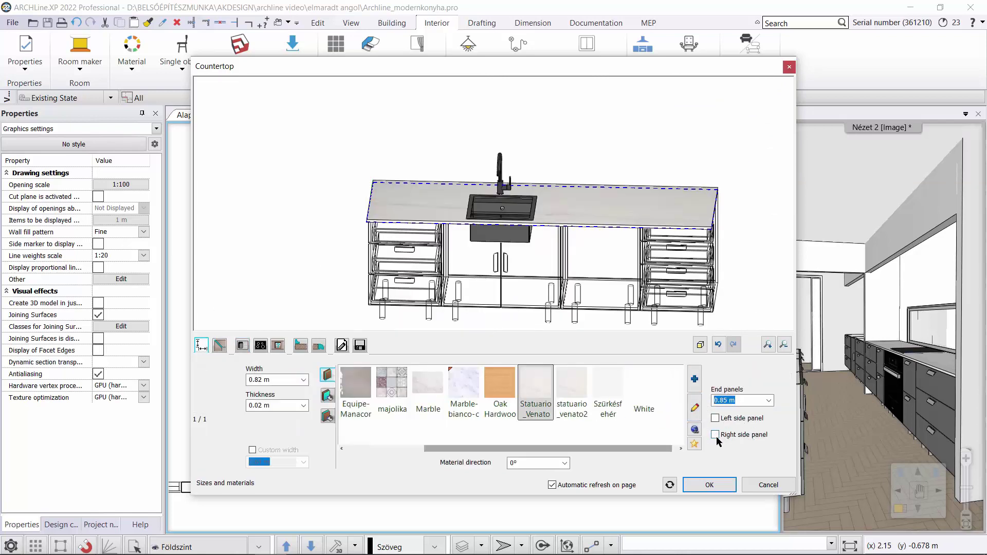
# - Add a right side panel to the countertop and set the end panel height to 0.9 m
pyautogui.click(715, 434)
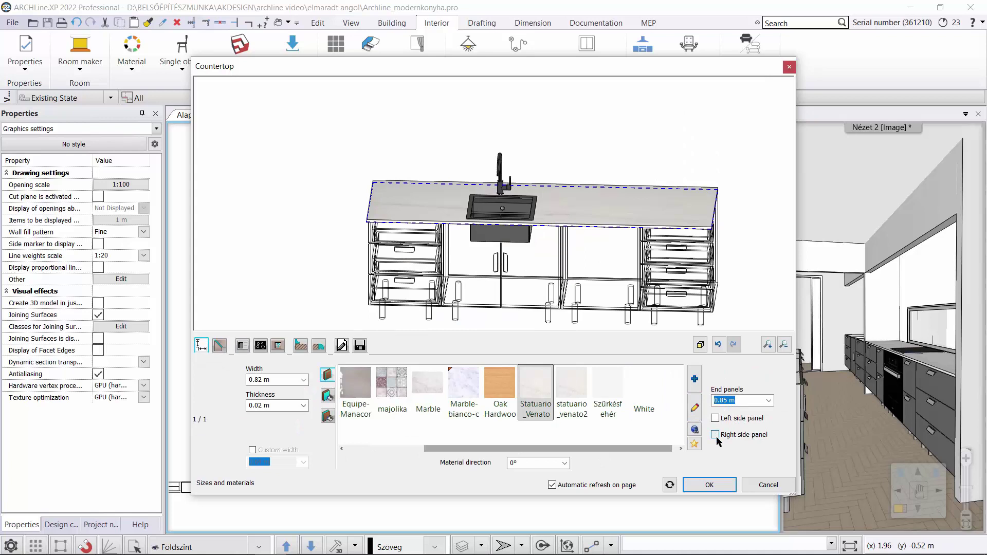
pyautogui.doubleClick(724, 400)
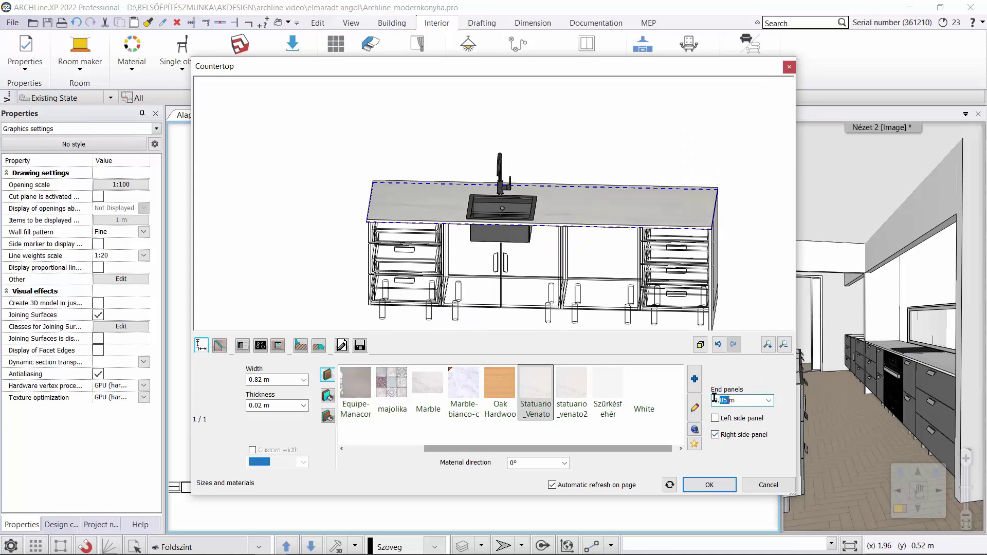
pyautogui.write('9')
pyautogui.press('Return')
pyautogui.scroll(-3, 739, 252)
pyautogui.moveTo(737, 254); pyautogui.dragTo(537, 278)
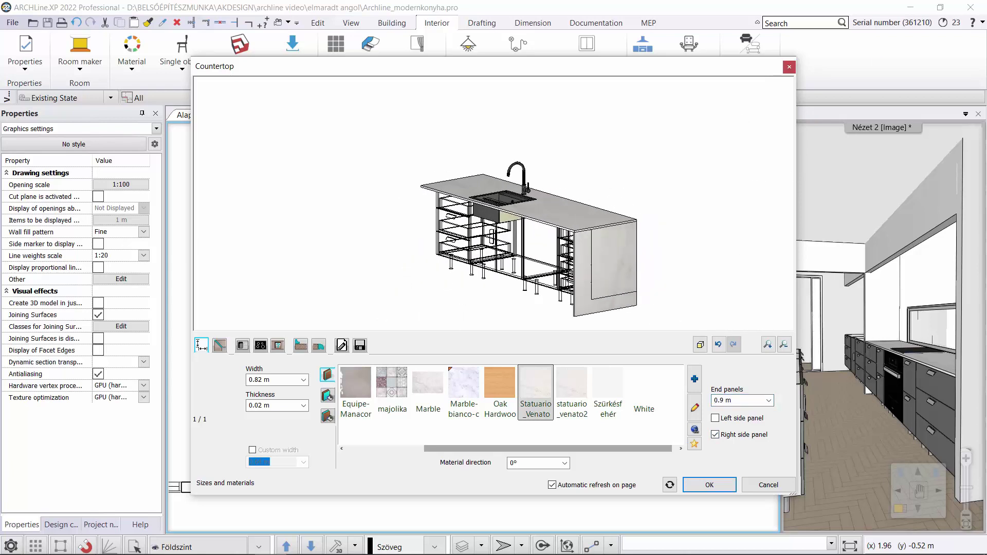
# - Save the countertop to the library as counter_sink in category KITCHEN, sub category Countertops, and accept the countertop settings
pyautogui.click(360, 346)
pyautogui.click(741, 403)
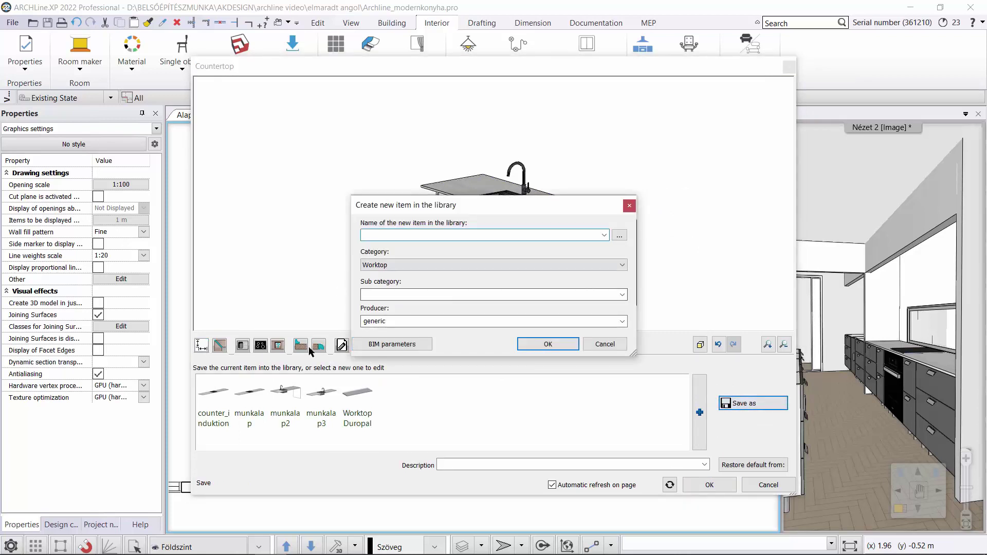
pyautogui.write('counter_sink')
pyautogui.click(483, 265)
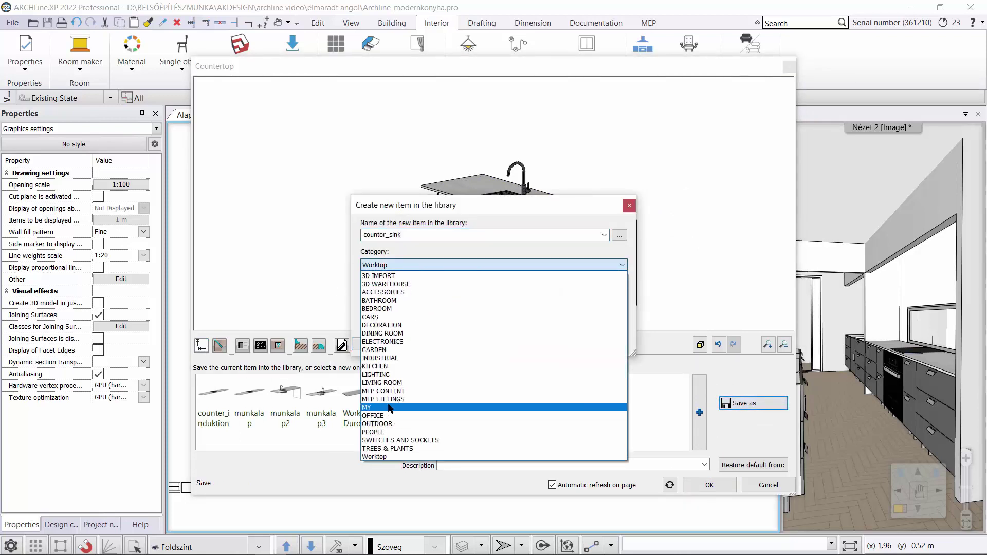
pyautogui.click(381, 366)
pyautogui.click(622, 294)
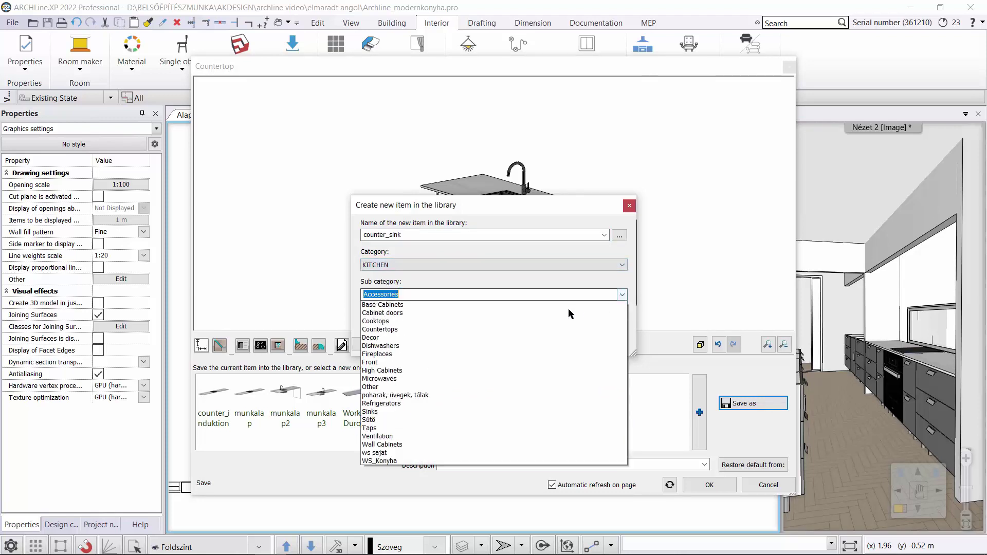
pyautogui.click(494, 329)
pyautogui.click(553, 345)
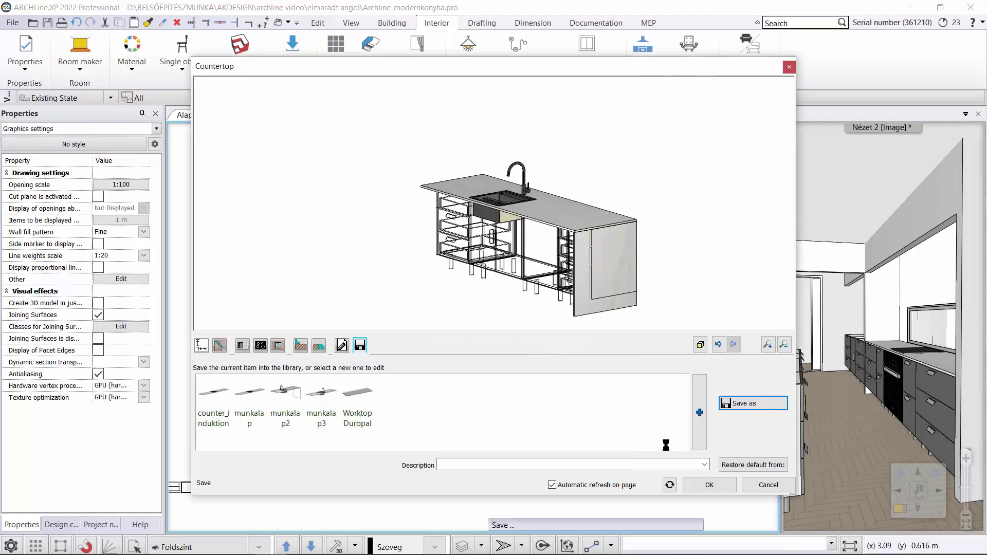
pyautogui.click(712, 486)
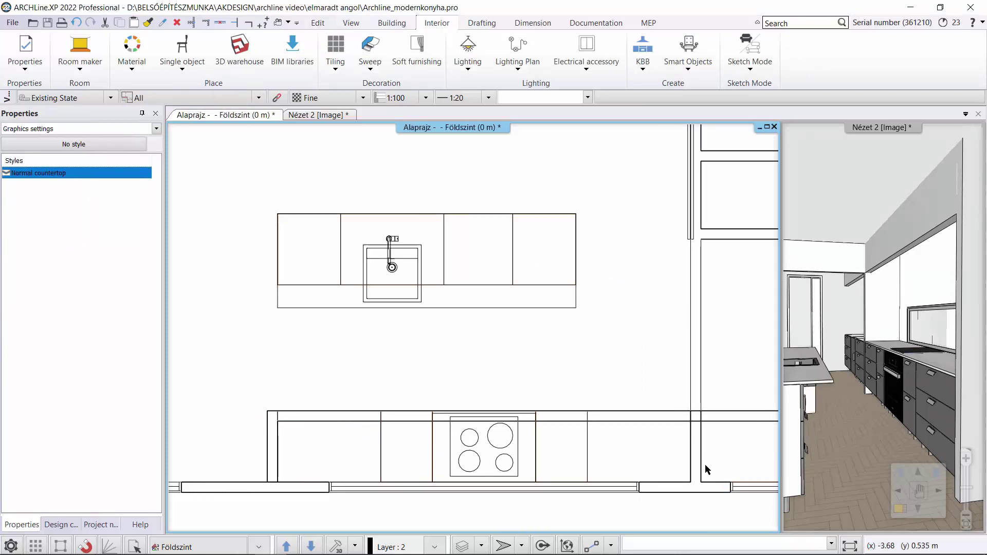
pyautogui.click(813, 415)
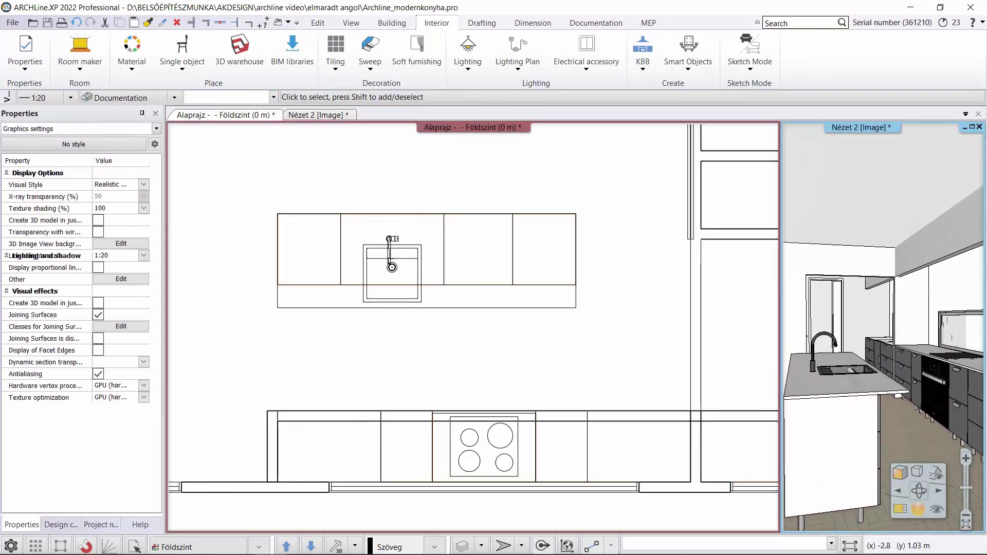
pyautogui.moveTo(901, 428); pyautogui.dragTo(872, 396, button='middle')
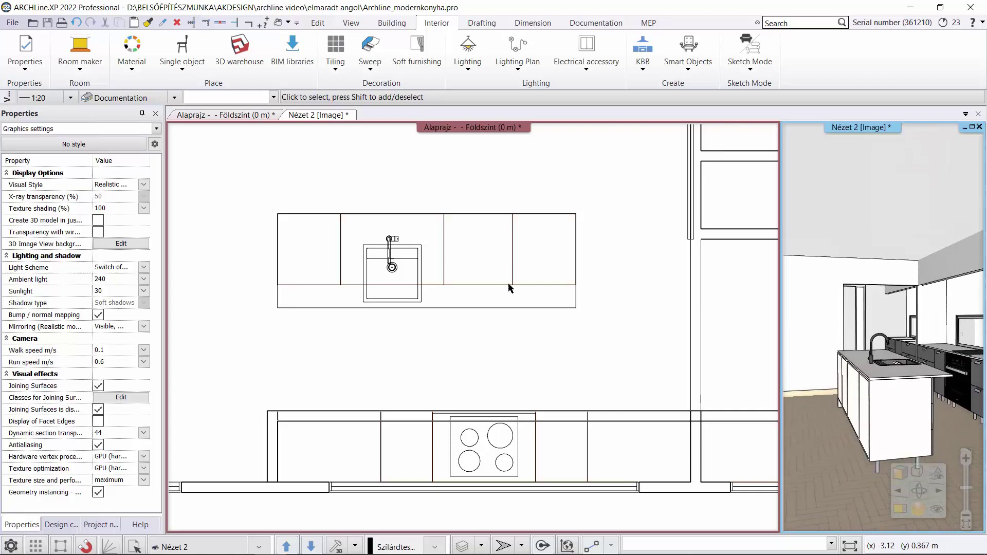
# - Move the sink countertop by its lower-right plan corner to a point 0.02 m below the island cabinets' lower-right corner
pyautogui.click(519, 309)
pyautogui.click(518, 308)
pyautogui.scroll(2, 576, 345)
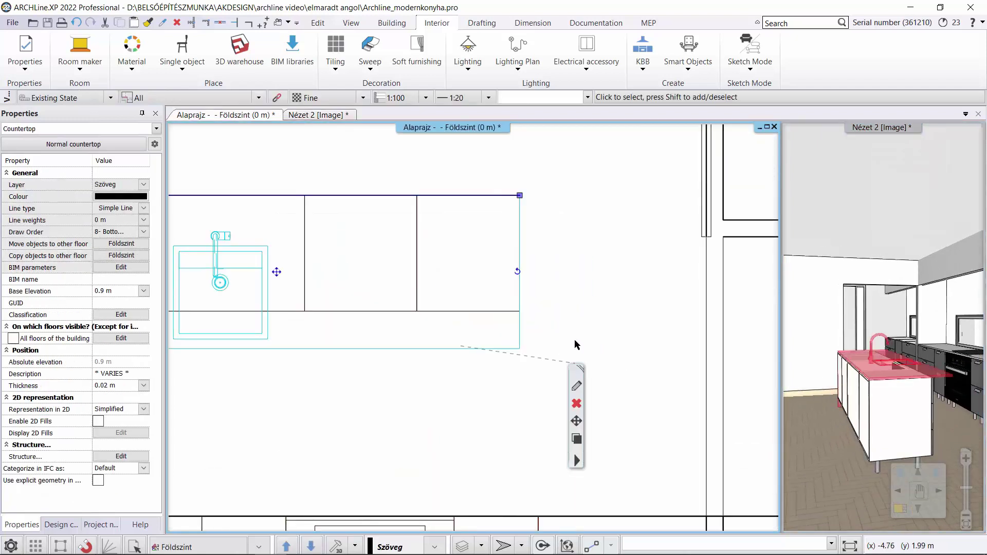
pyautogui.moveTo(576, 421)
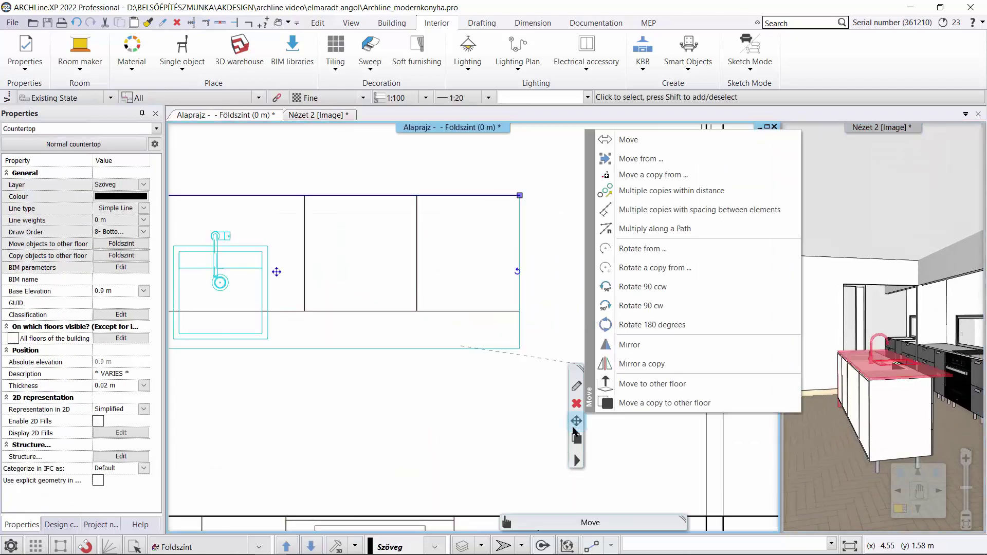
pyautogui.click(674, 159)
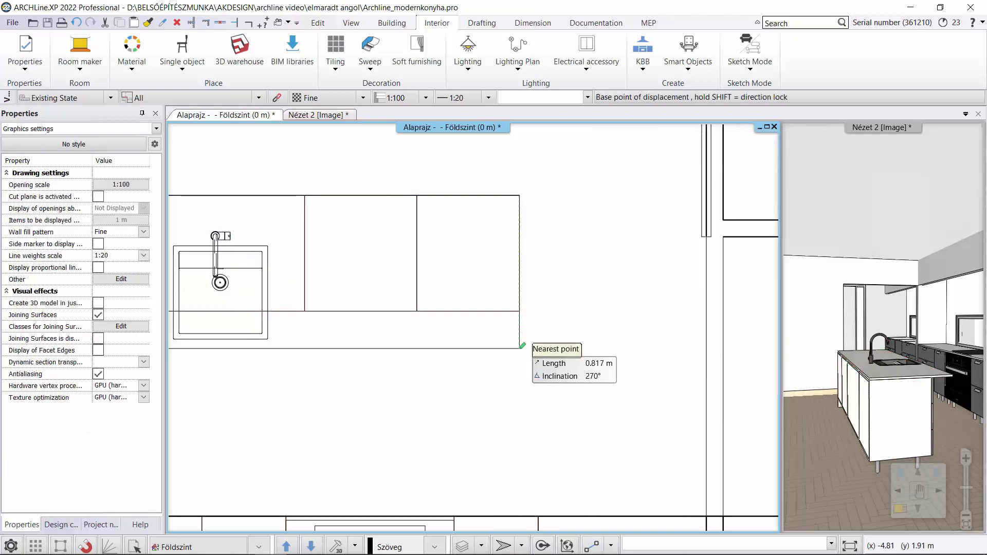
pyautogui.click(520, 348)
pyautogui.click(520, 517)
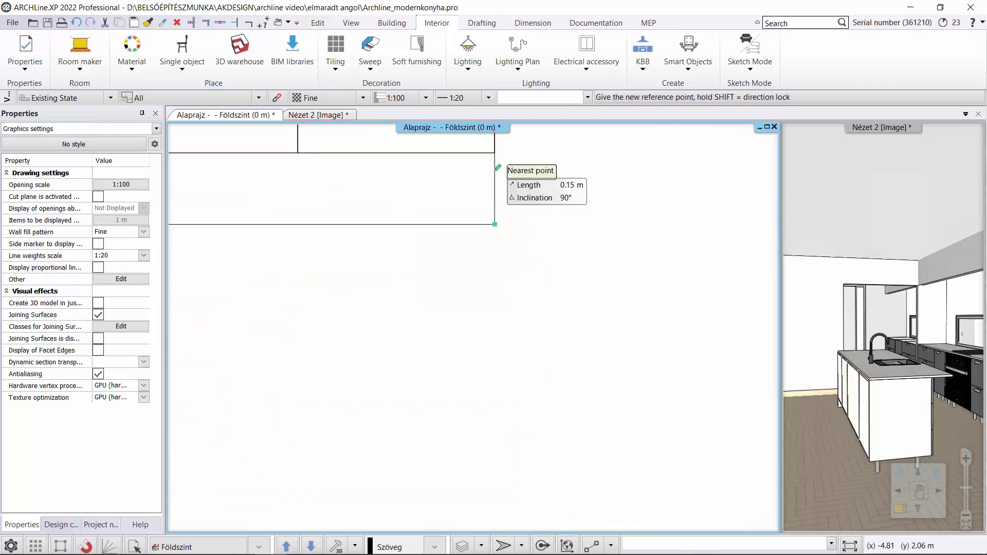
pyautogui.scroll(2, 489, 199)
pyautogui.click(489, 200)
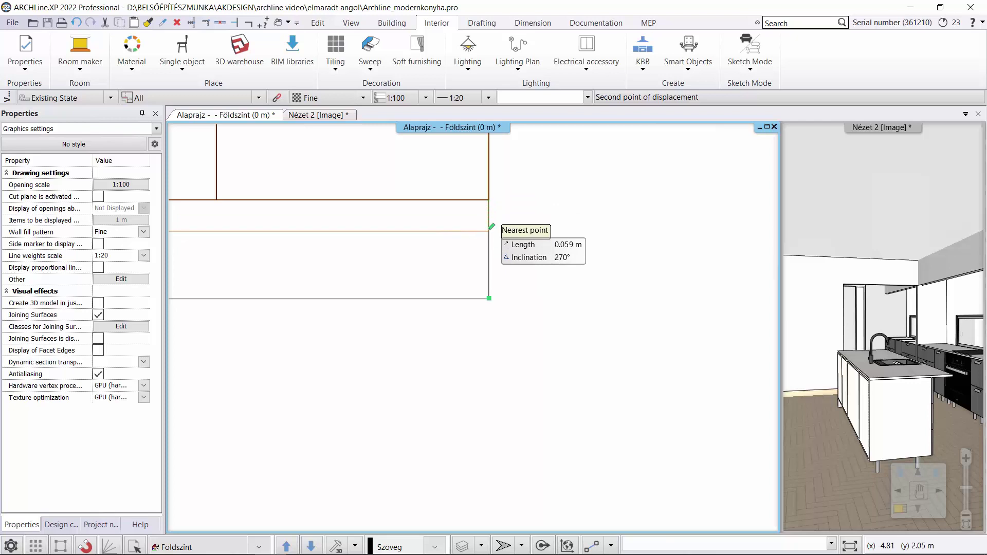
pyautogui.write('0.02')
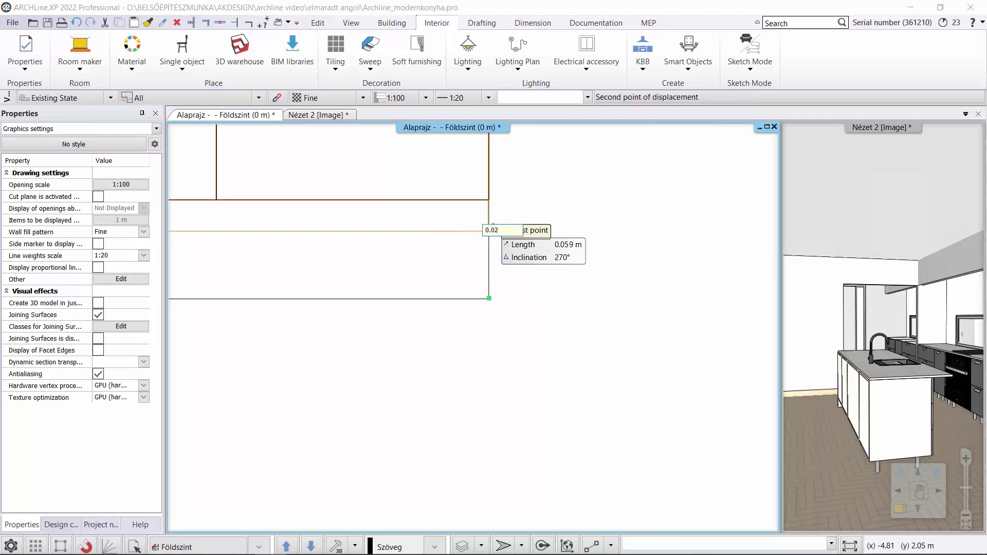
pyautogui.press('Escape')
pyautogui.press('Escape')
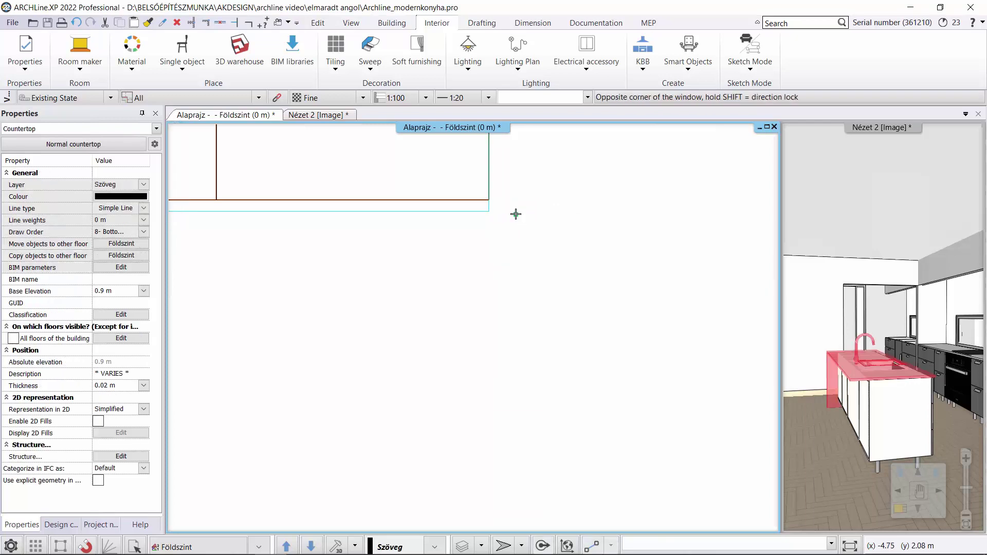
pyautogui.click(518, 236)
# - Create a countertop by cabinets over the drawer cabinets along the wall to the right of the cooktop run
pyautogui.moveTo(474, 255); pyautogui.dragTo(737, 402, button='middle')
pyautogui.scroll(-3, 644, 363)
pyautogui.click(843, 418)
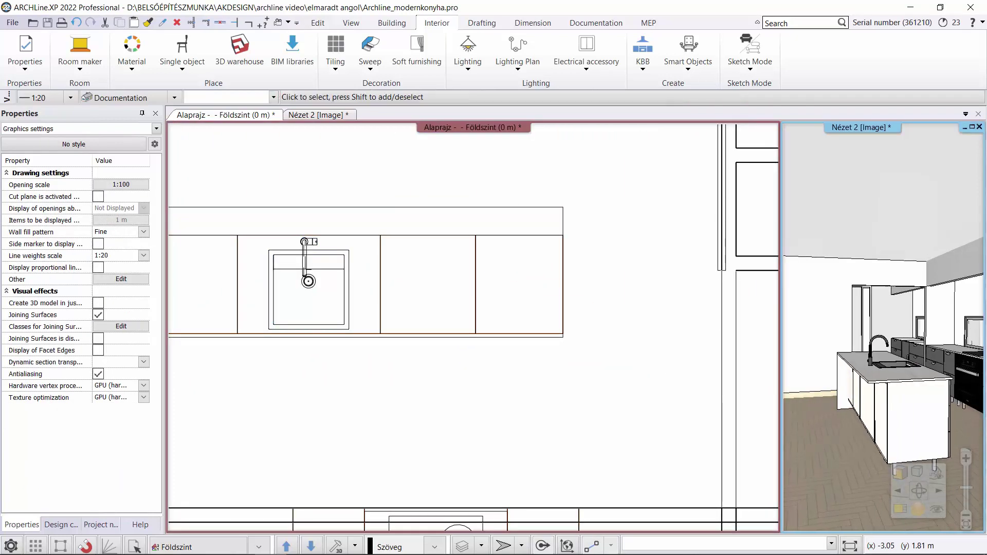
pyautogui.click(613, 406)
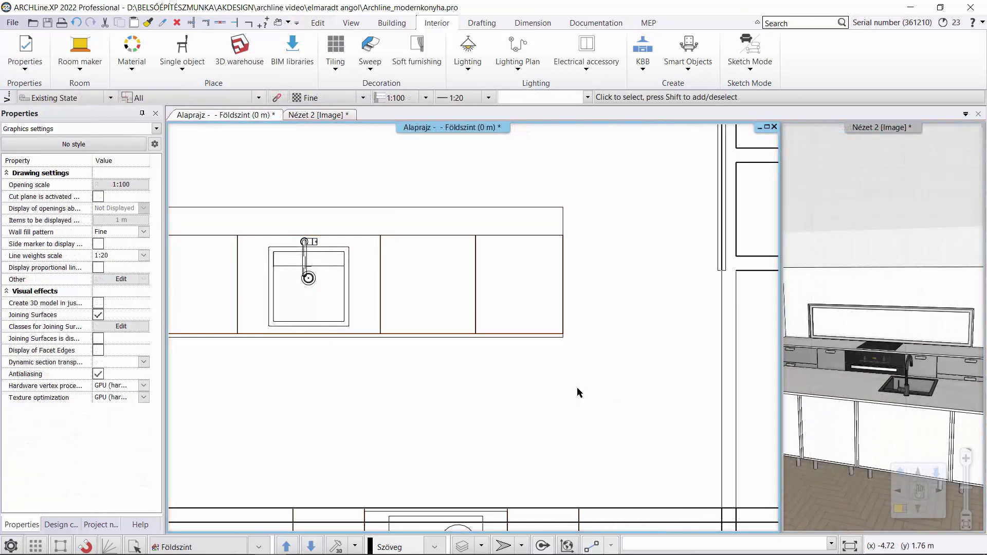
pyautogui.scroll(-4, 577, 387)
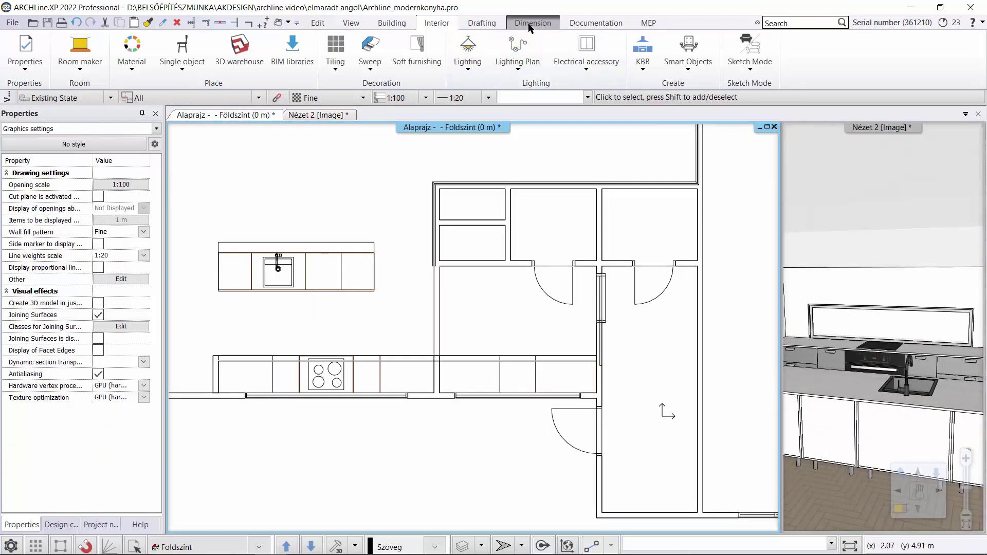
pyautogui.click(643, 54)
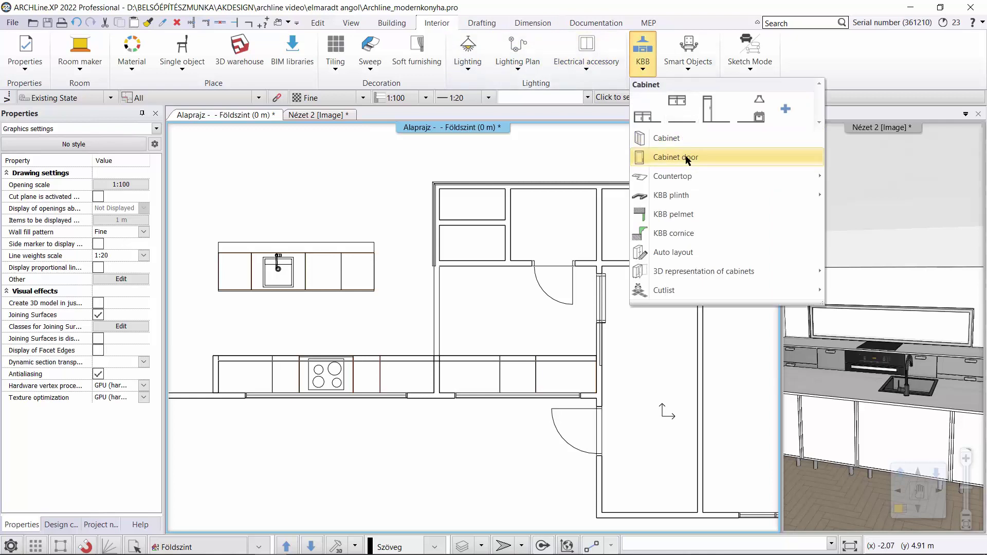
pyautogui.click(907, 180)
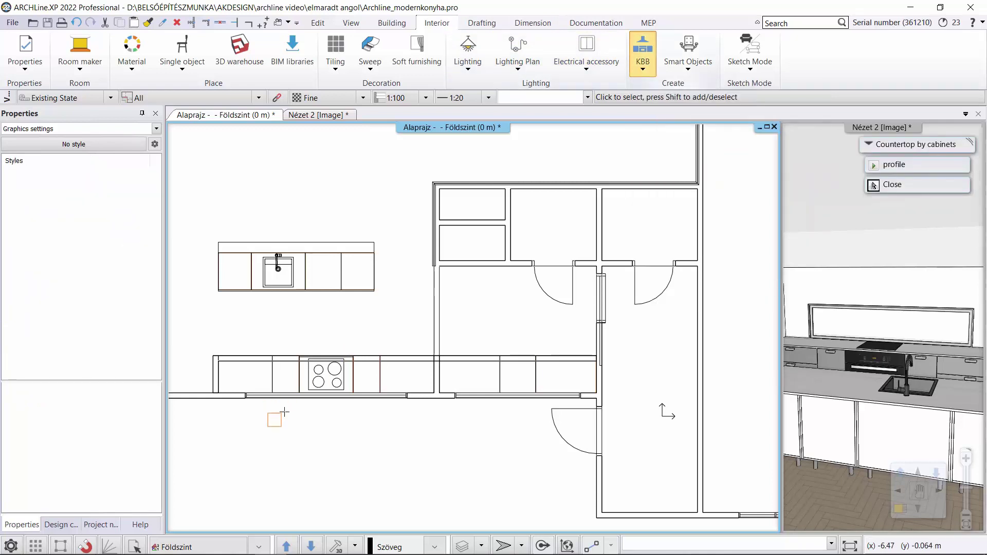
pyautogui.click(468, 360)
pyautogui.click(554, 355)
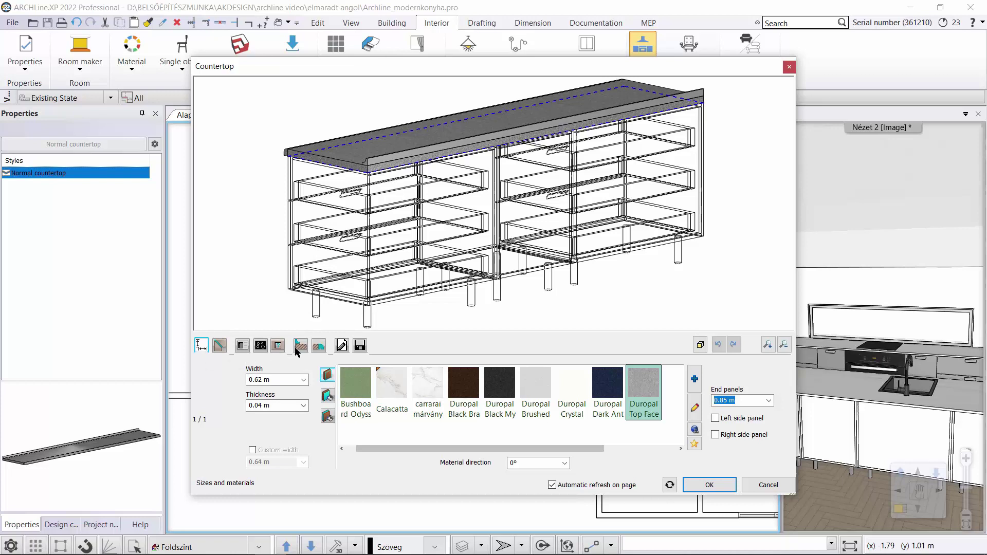
# - Remove the wall strip from the new countertop's back and the edge profile from its front
pyautogui.click(300, 345)
pyautogui.click(205, 416)
pyautogui.click(205, 416)
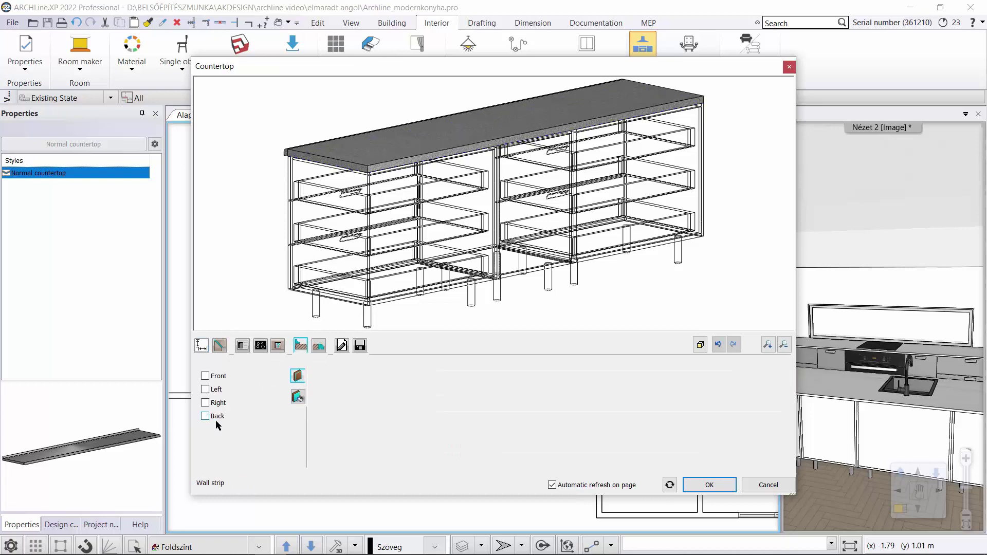
pyautogui.click(318, 345)
pyautogui.click(205, 376)
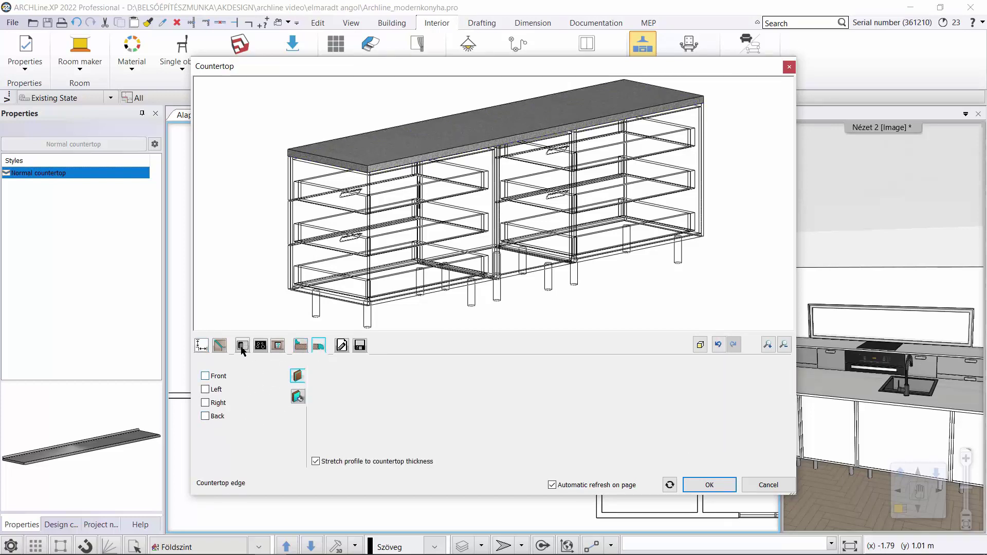
# - Set the countertop's thickness to 0.02 m and give it the statuario_venato2 material
pyautogui.click(219, 347)
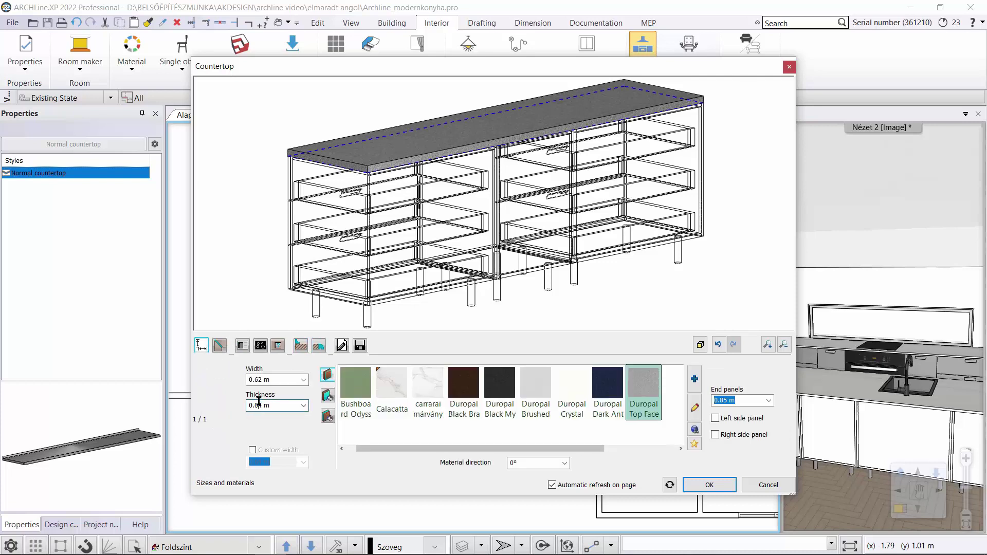
pyautogui.press('Tab')
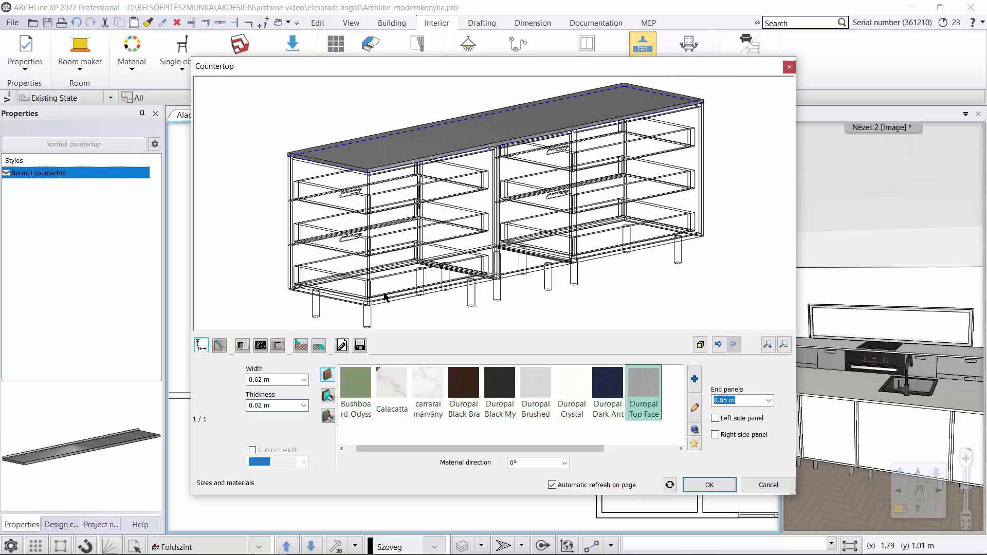
pyautogui.moveTo(559, 447); pyautogui.dragTo(632, 448)
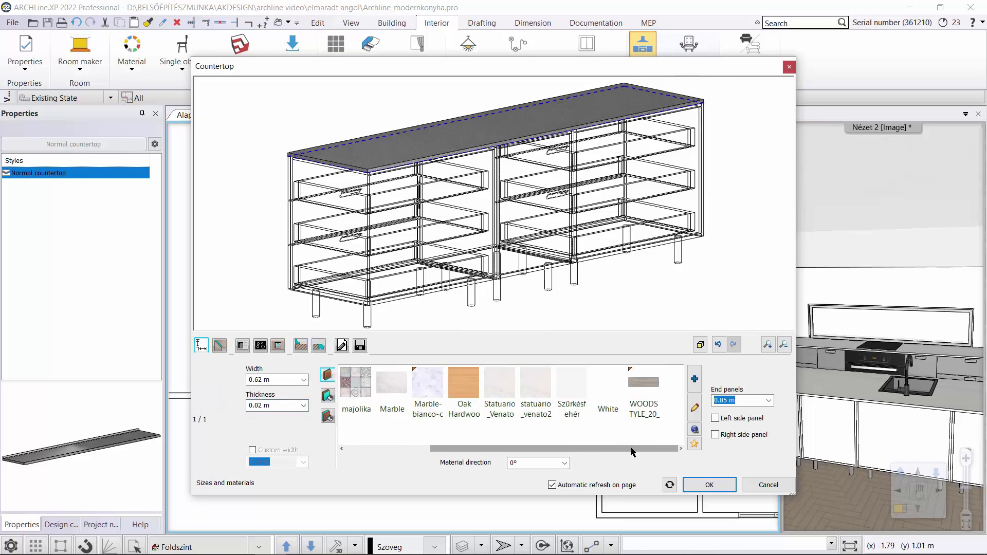
pyautogui.click(522, 384)
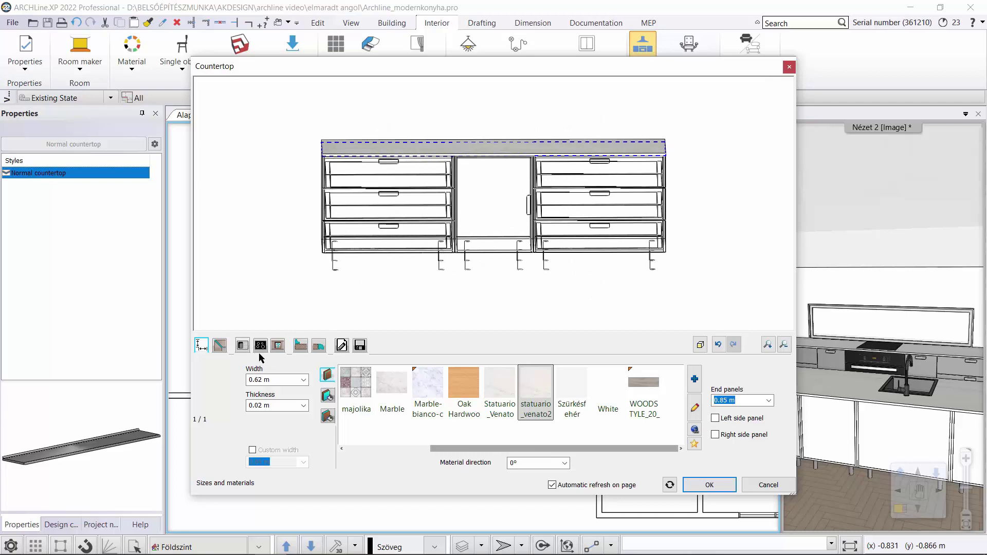
# - Add the Blanco_Dalago sink to the countertop with a left/right offset of 1.32 m
pyautogui.click(242, 345)
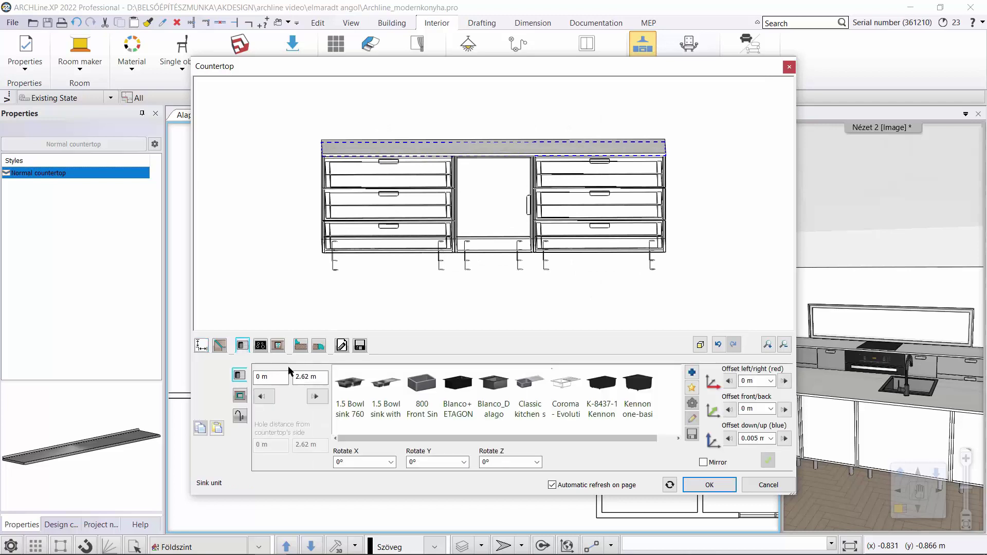
pyautogui.click(492, 407)
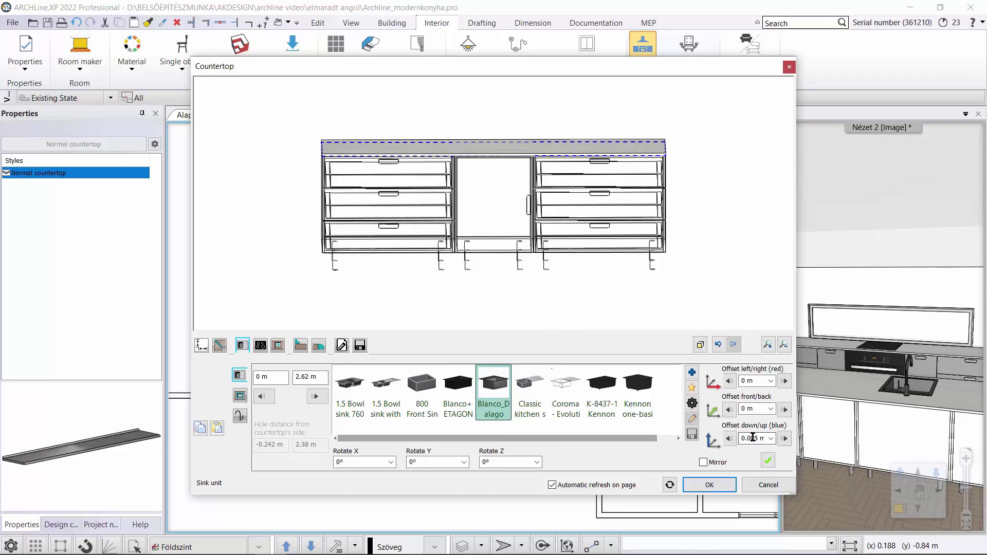
pyautogui.click(768, 461)
pyautogui.click(763, 379)
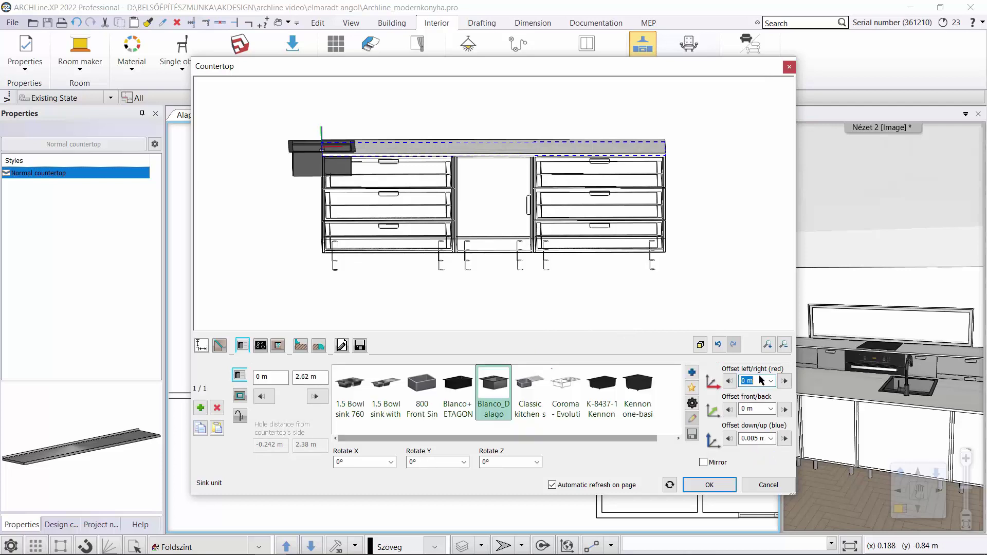
pyautogui.write('1,32')
pyautogui.click(718, 273)
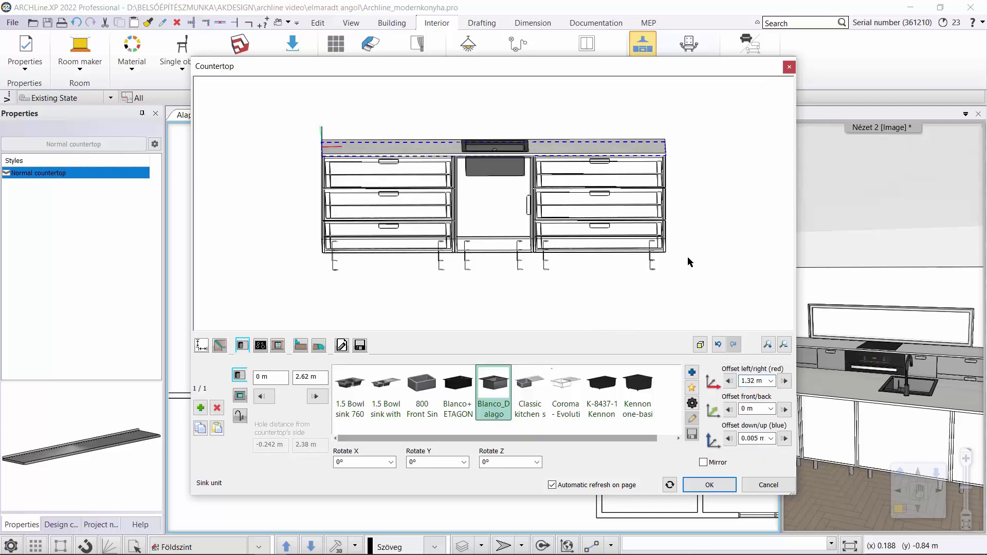
# - Shift the sink toward the countertop's front edge with a front/back offset of -0.04 m
pyautogui.moveTo(684, 255); pyautogui.dragTo(741, 313)
pyautogui.scroll(5, 493, 182)
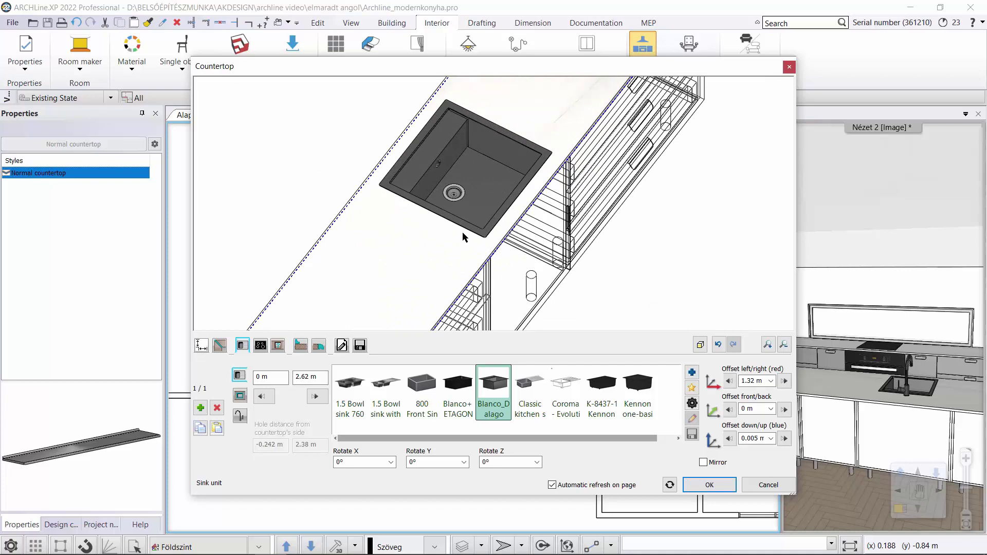
pyautogui.click(729, 410)
pyautogui.click(728, 410)
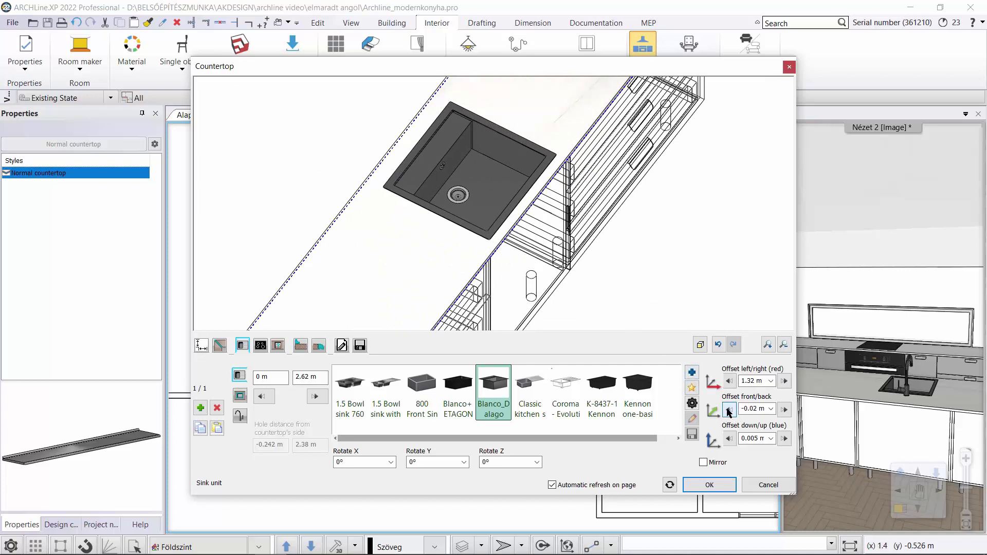
pyautogui.click(729, 410)
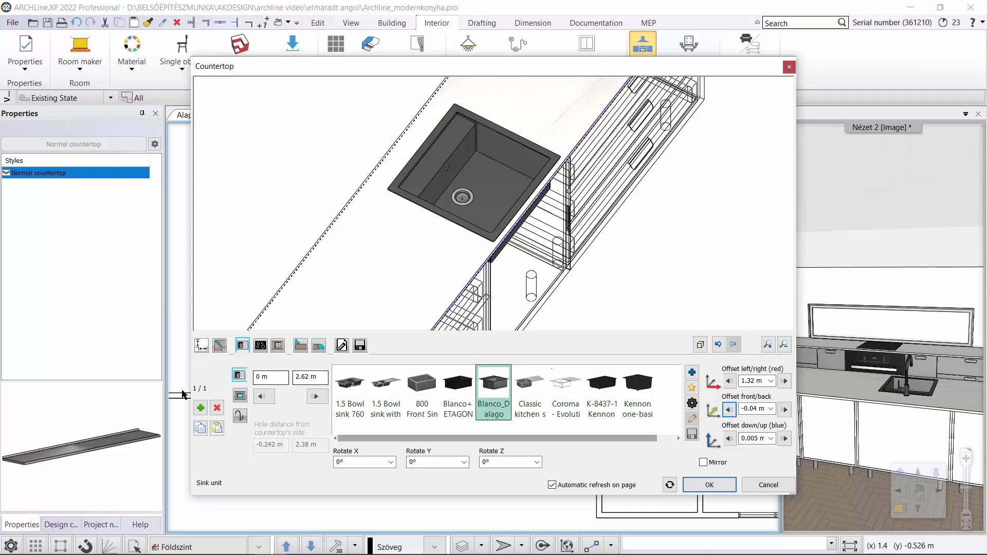
# - Add the Dorf Poseidon Sink Mixer Tap to the sink unit with a left/right offset of 1.32 m
pyautogui.click(240, 415)
pyautogui.click(451, 393)
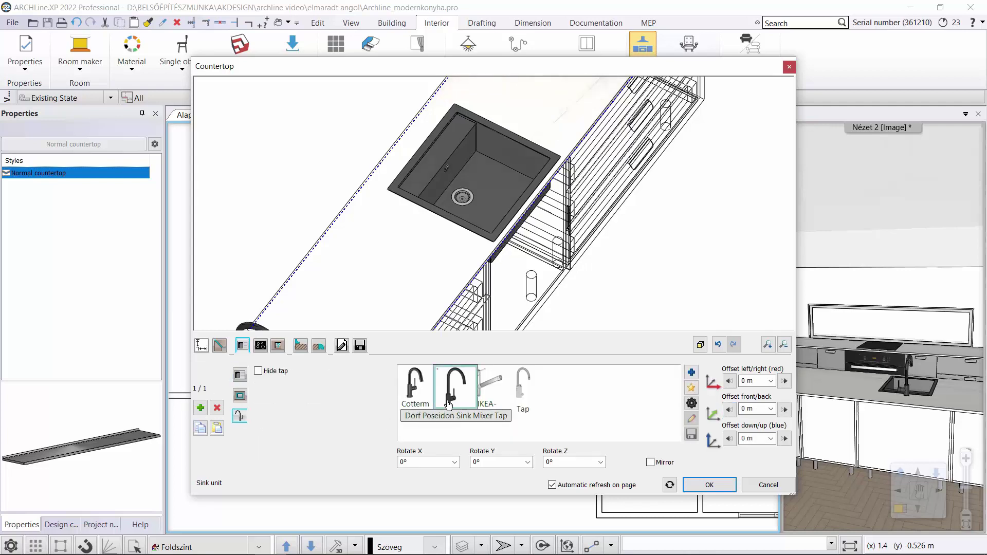
pyautogui.scroll(-4, 437, 255)
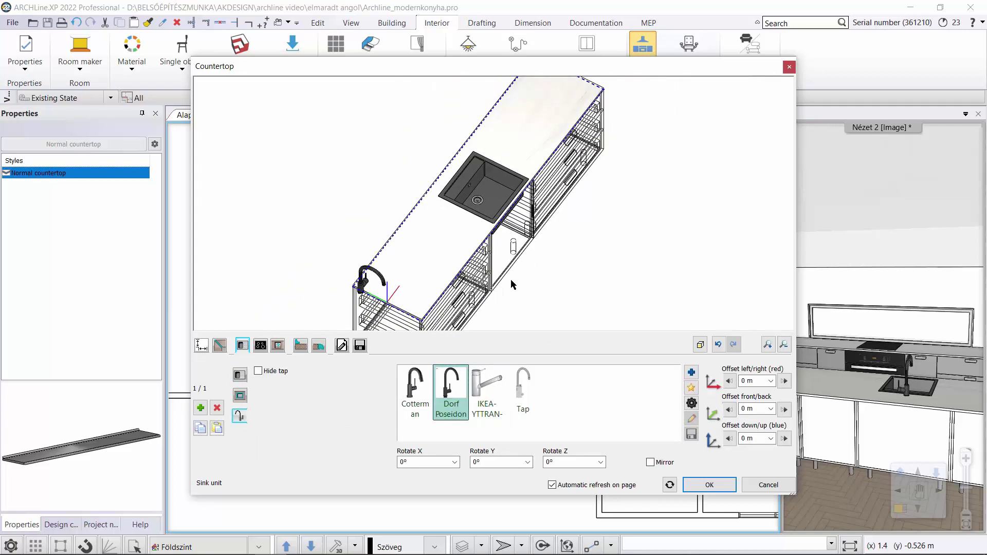
pyautogui.click(757, 381)
pyautogui.write('1,32')
pyautogui.press('Tab')
# - Fine-tune the tap's position with a front/back offset of 0.02 m and a down/up offset of -0.02 m
pyautogui.scroll(4, 652, 269)
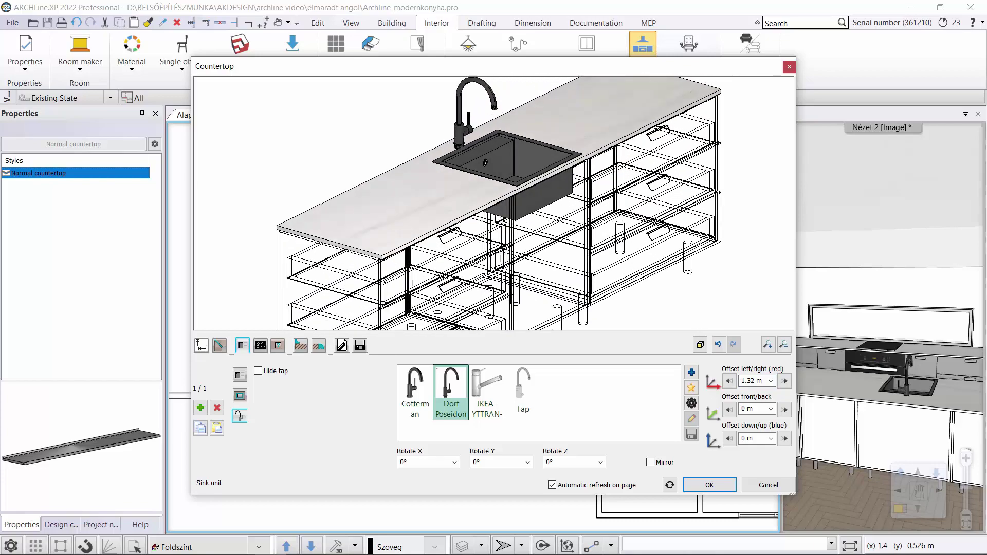
pyautogui.moveTo(652, 269); pyautogui.dragTo(638, 226, button='middle')
pyautogui.scroll(4, 494, 204)
pyautogui.scroll(-6, 592, 271)
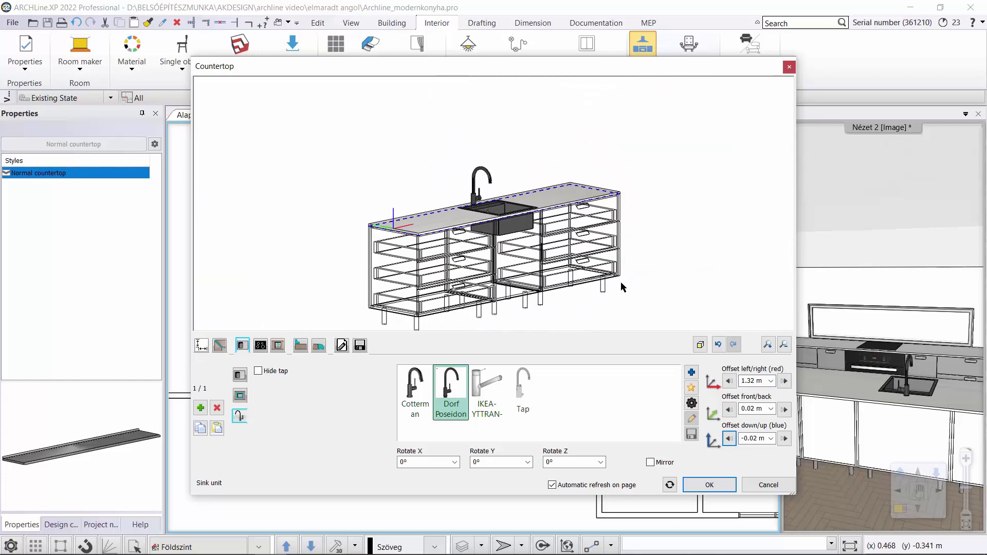
pyautogui.moveTo(623, 287); pyautogui.dragTo(252, 319, button='middle')
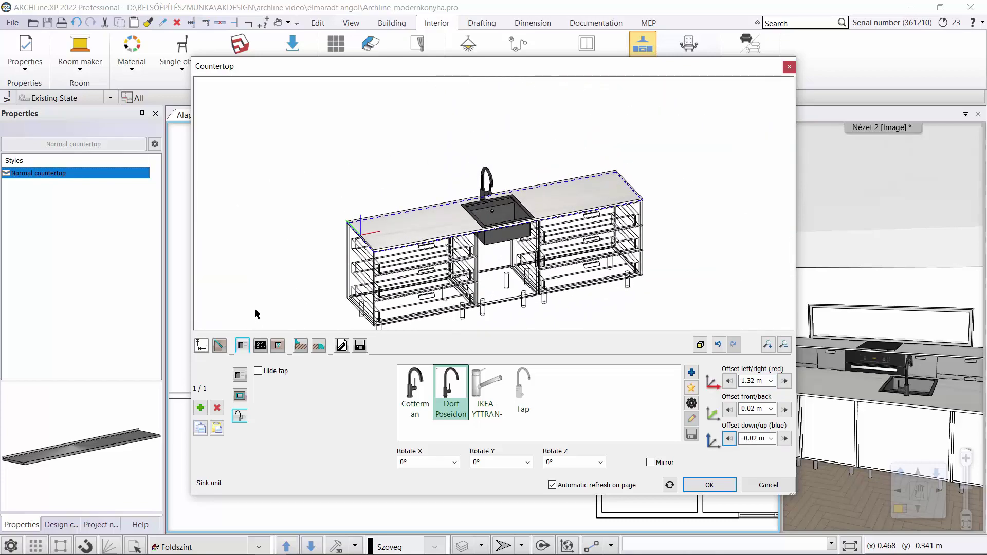
# - Save the countertop to the library as counter_sink2 in category KITCHEN, sub category Countertops, and accept the countertop settings
pyautogui.click(360, 345)
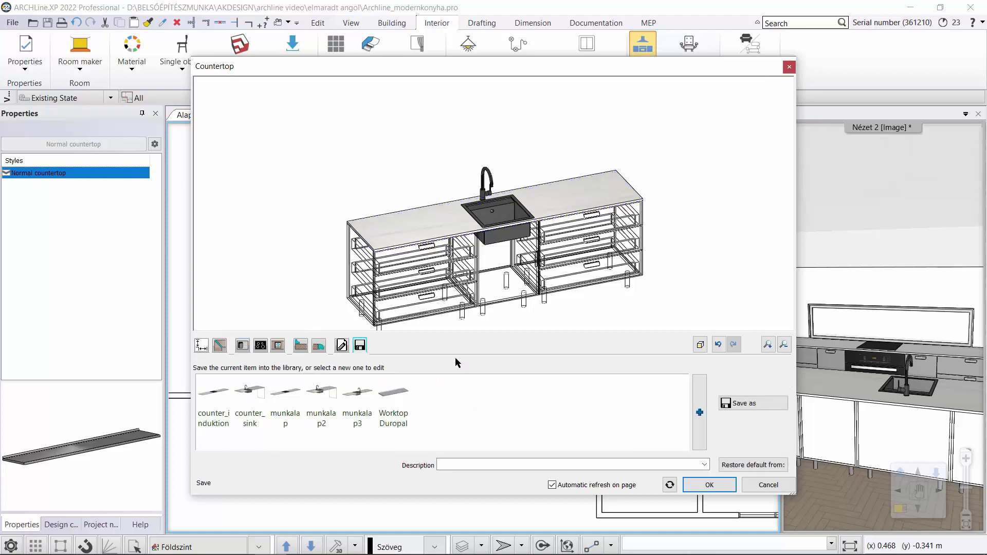
pyautogui.click(747, 403)
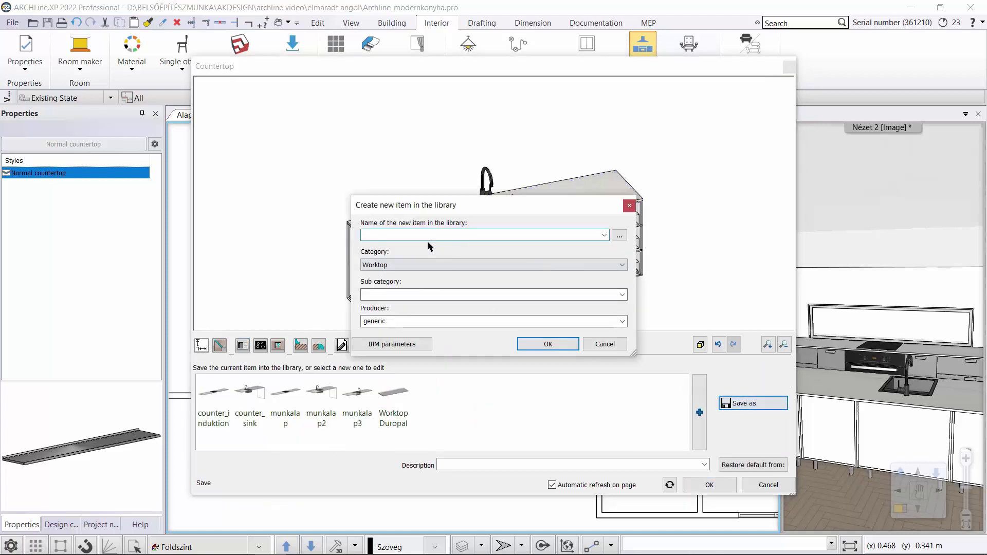
pyautogui.write('counter_sink2')
pyautogui.click(544, 266)
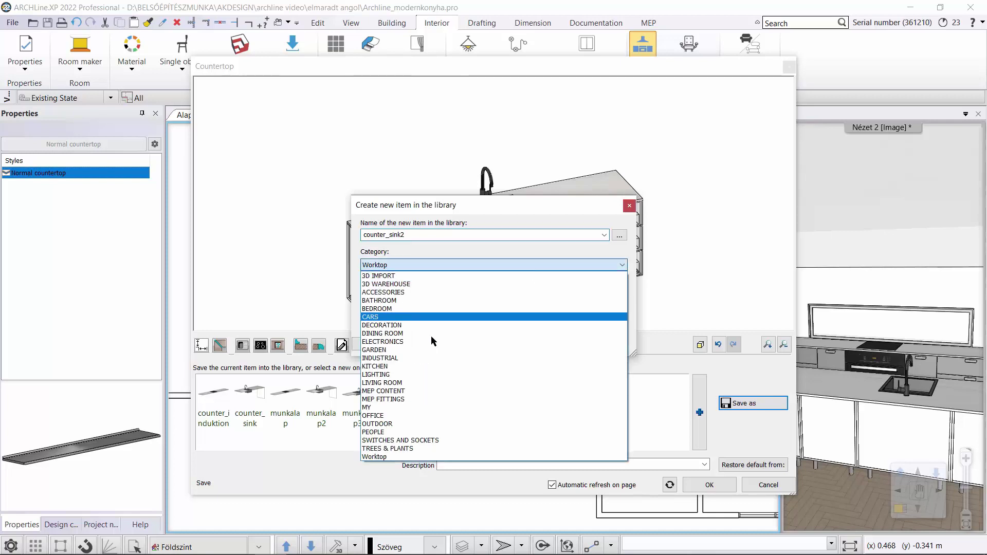
pyautogui.click(380, 366)
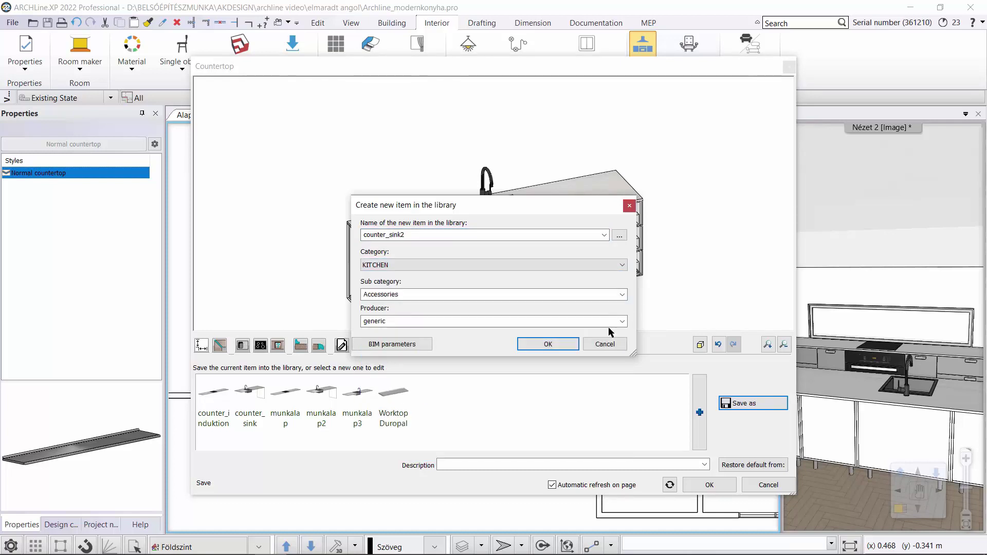
pyautogui.click(613, 295)
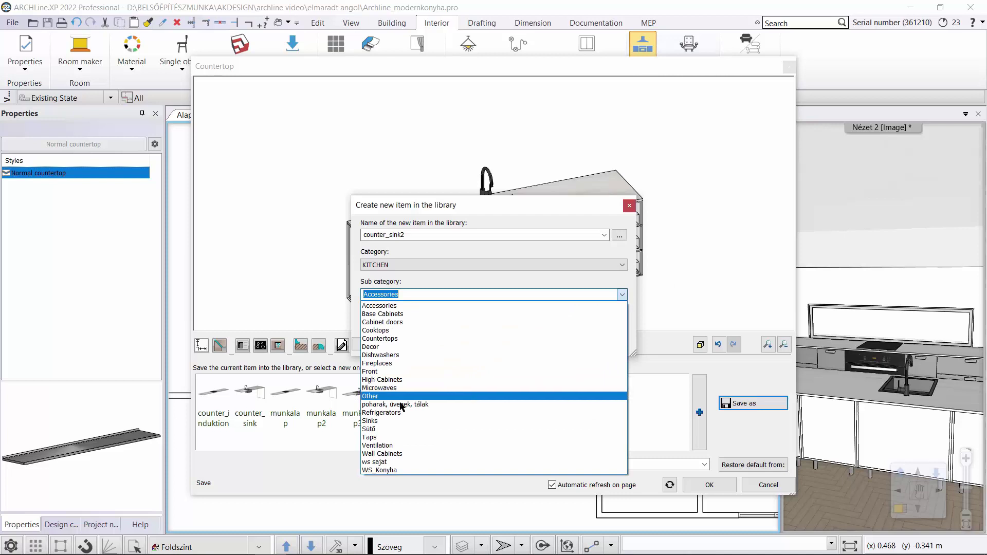
pyautogui.click(391, 338)
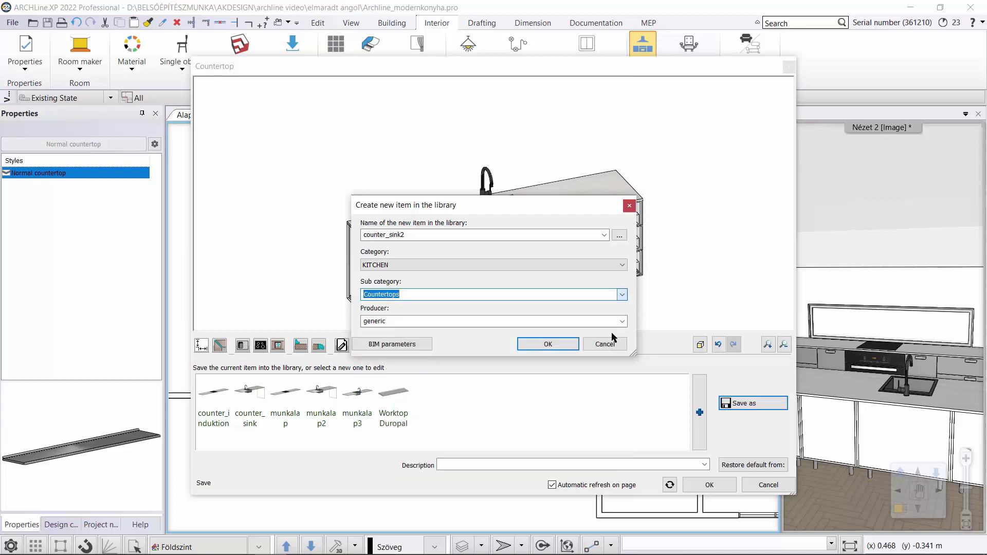
pyautogui.click(555, 343)
pyautogui.click(717, 485)
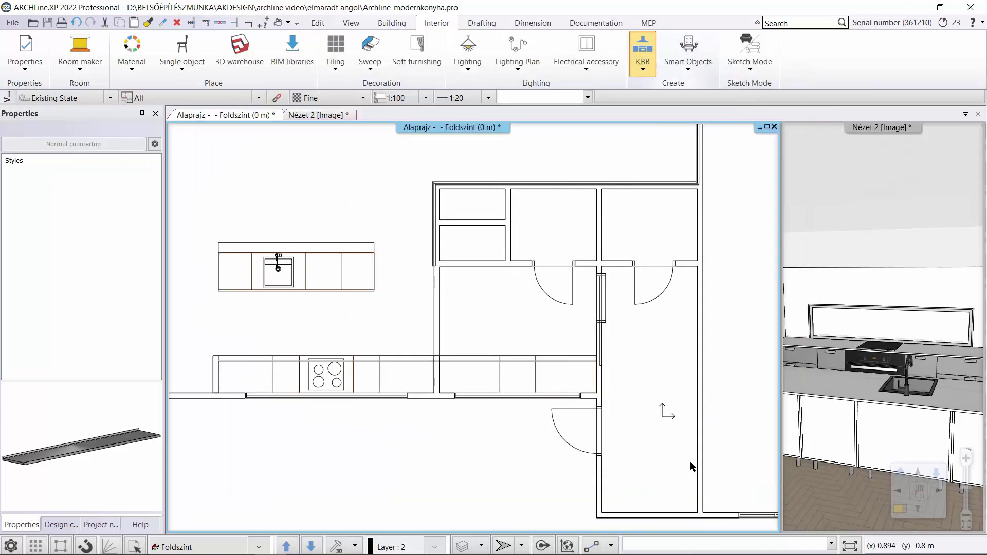
# - Inspect the island and wall countertops in the 3D view Nézet 2
pyautogui.click(324, 115)
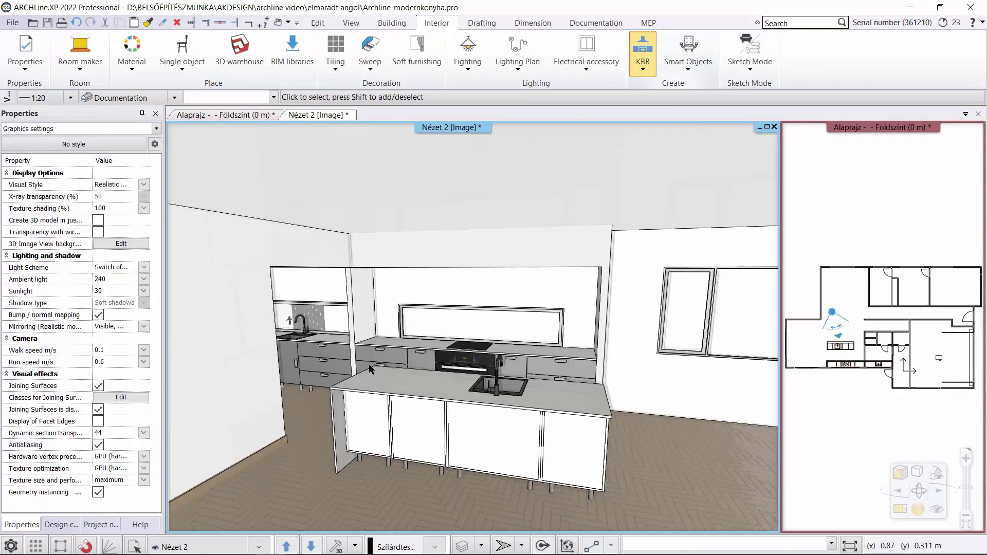
pyautogui.scroll(3, 473, 329)
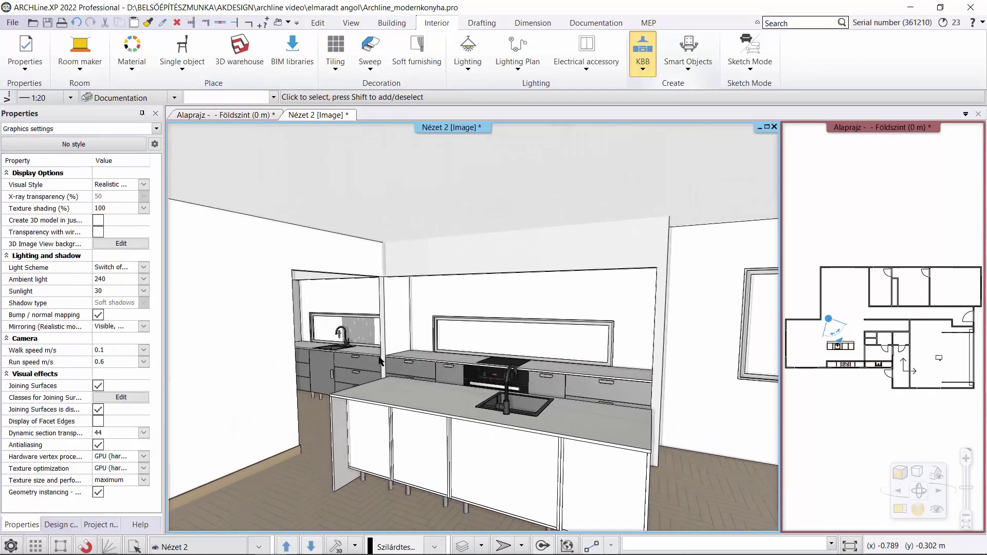
pyautogui.moveTo(541, 467); pyautogui.dragTo(533, 429, button='middle')
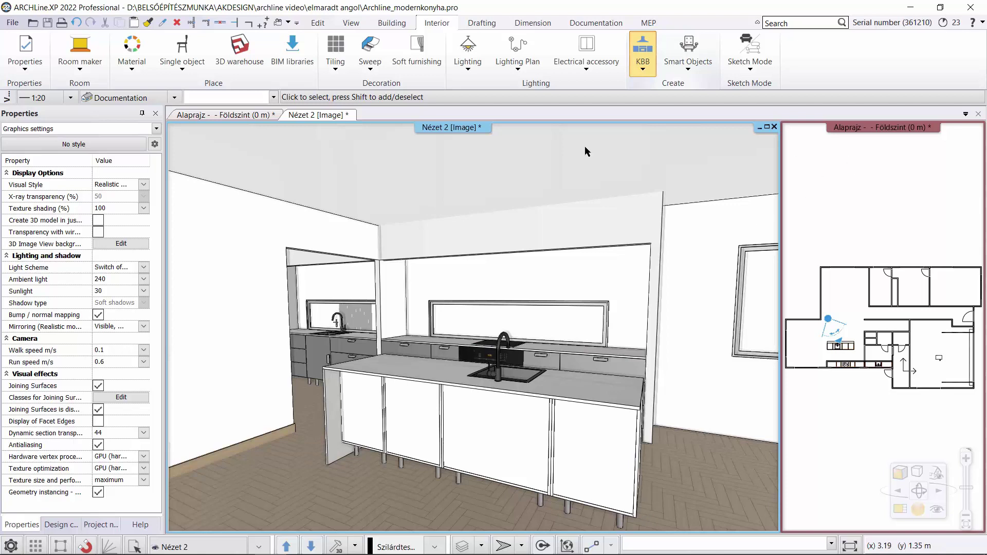
# - In the floor plan, draw a KBB plinth by profile about 3.6 m long along the cooktop run's front, ending at the partition wall
pyautogui.click(252, 115)
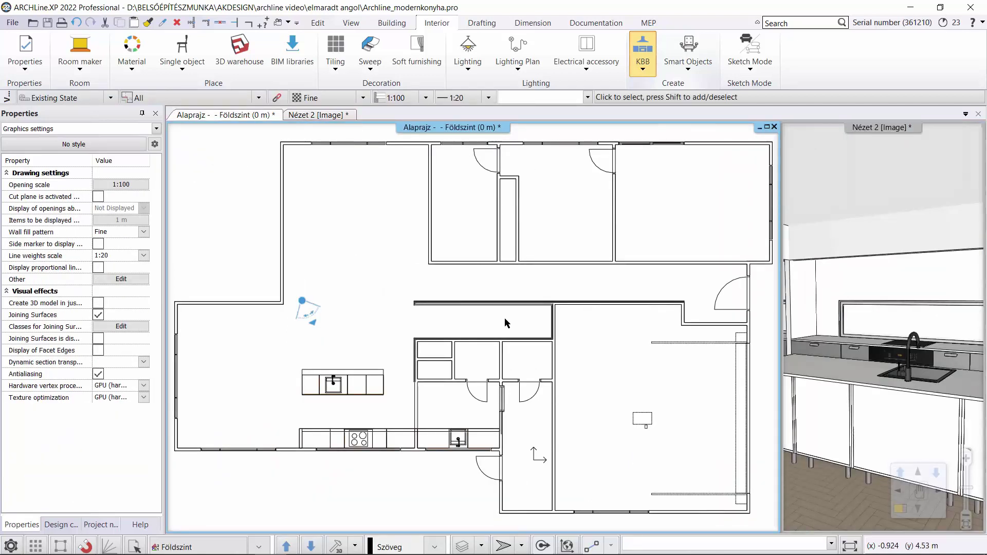
pyautogui.scroll(-2, 491, 282)
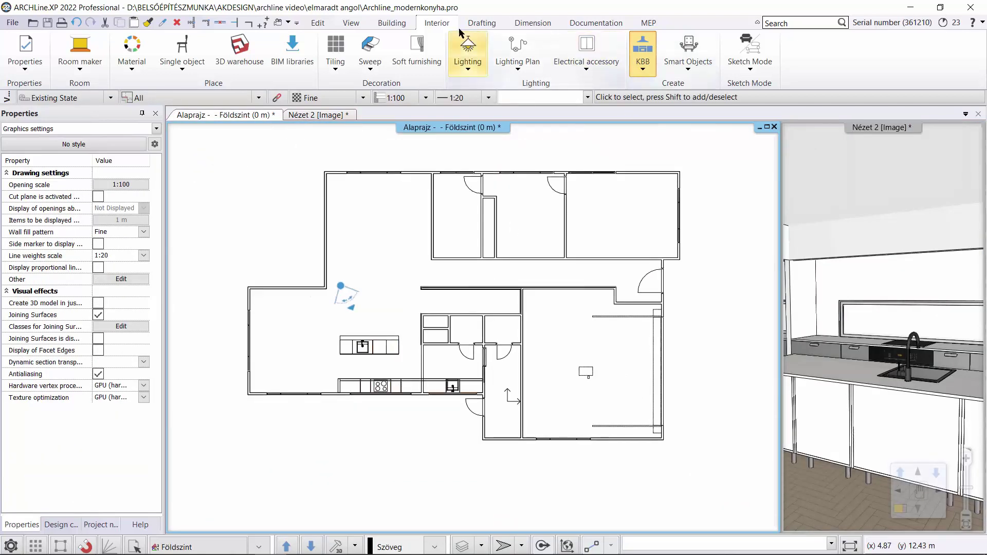
pyautogui.click(643, 73)
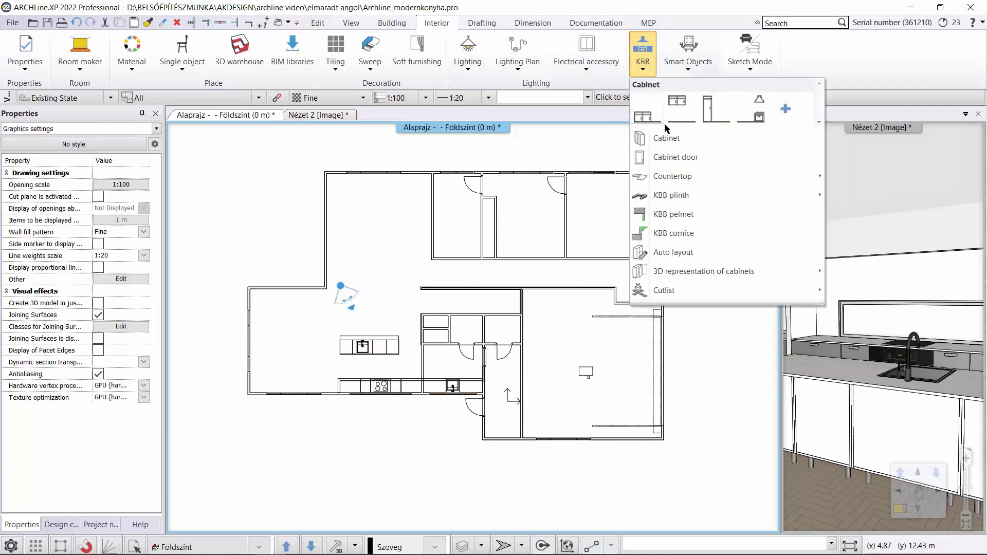
pyautogui.moveTo(688, 195)
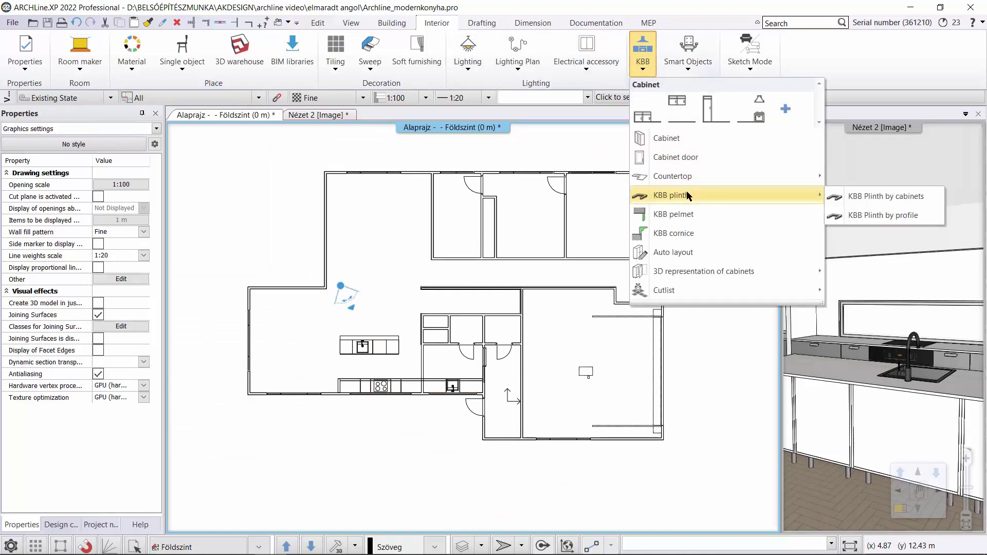
pyautogui.click(921, 214)
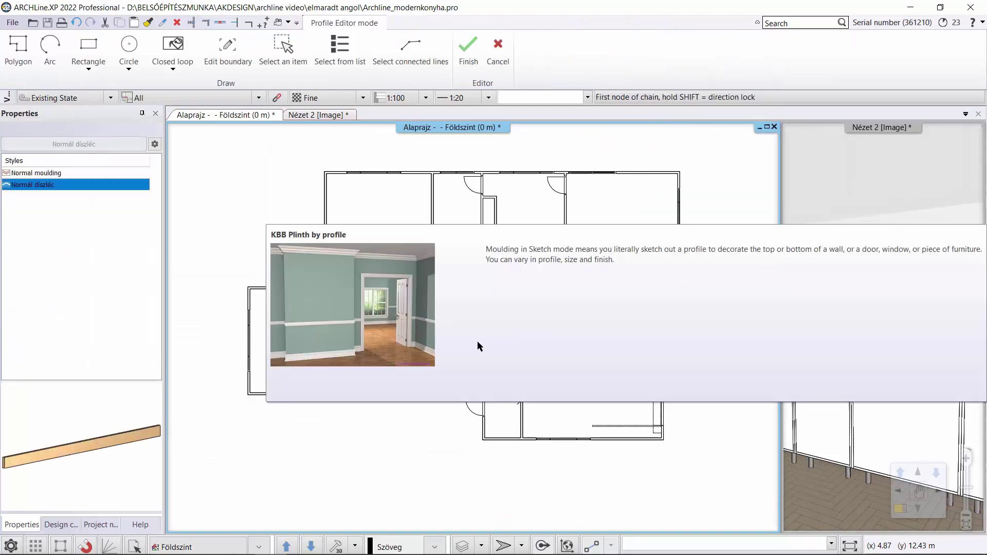
pyautogui.scroll(5, 360, 360)
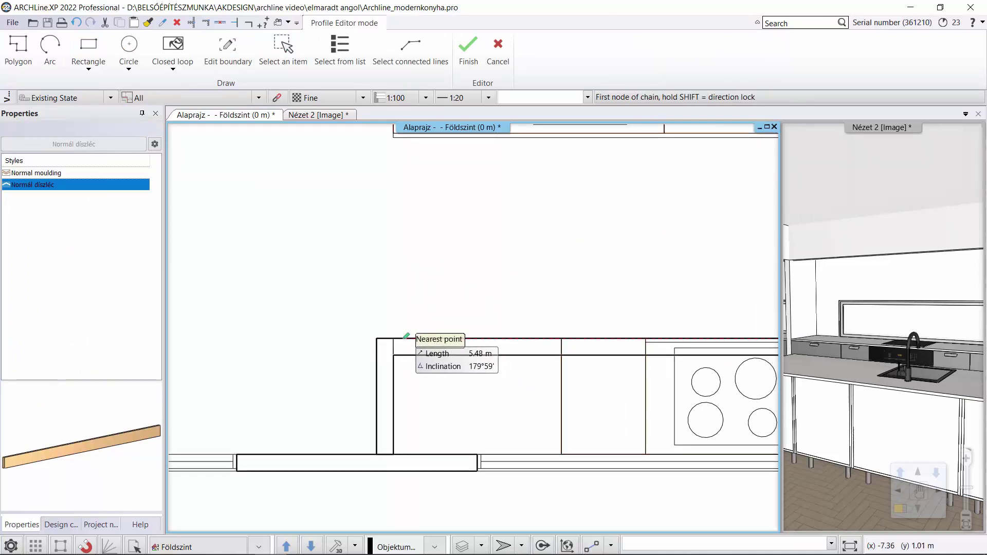
pyautogui.click(391, 336)
pyautogui.scroll(-3, 391, 335)
pyautogui.scroll(4, 491, 327)
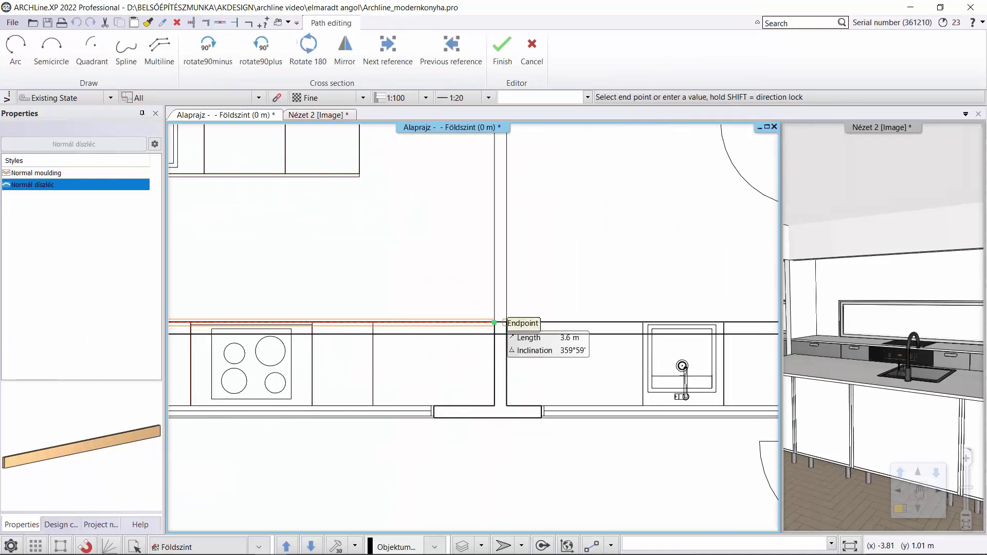
pyautogui.click(530, 378)
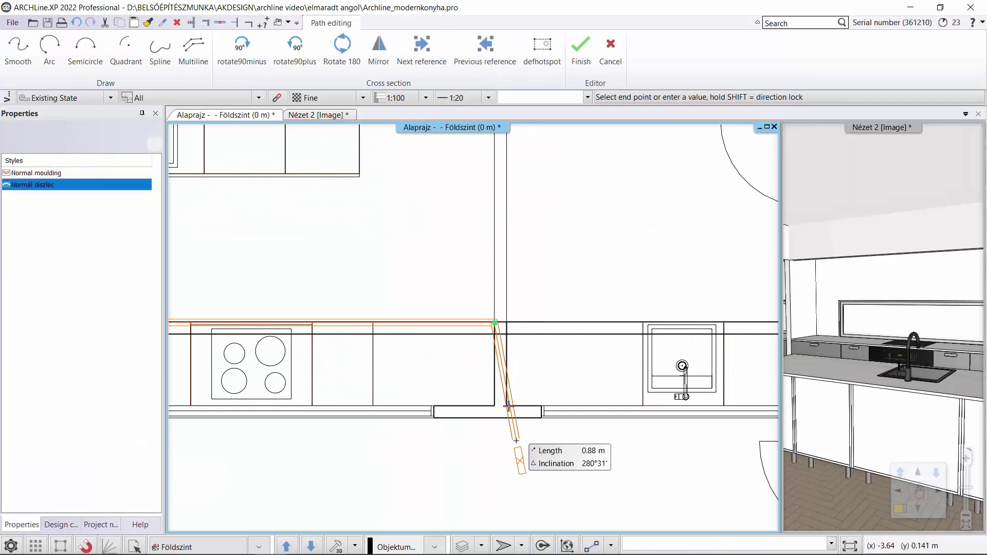
pyautogui.press('Return')
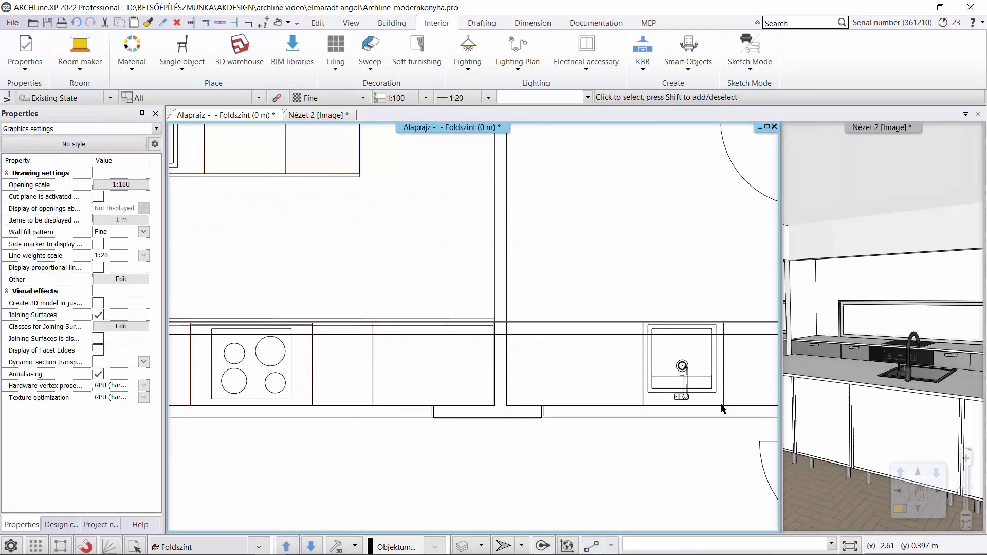
# - Check the new plinth in the 3D view, select it and open its moulding settings from the floor plan
pyautogui.click(879, 379)
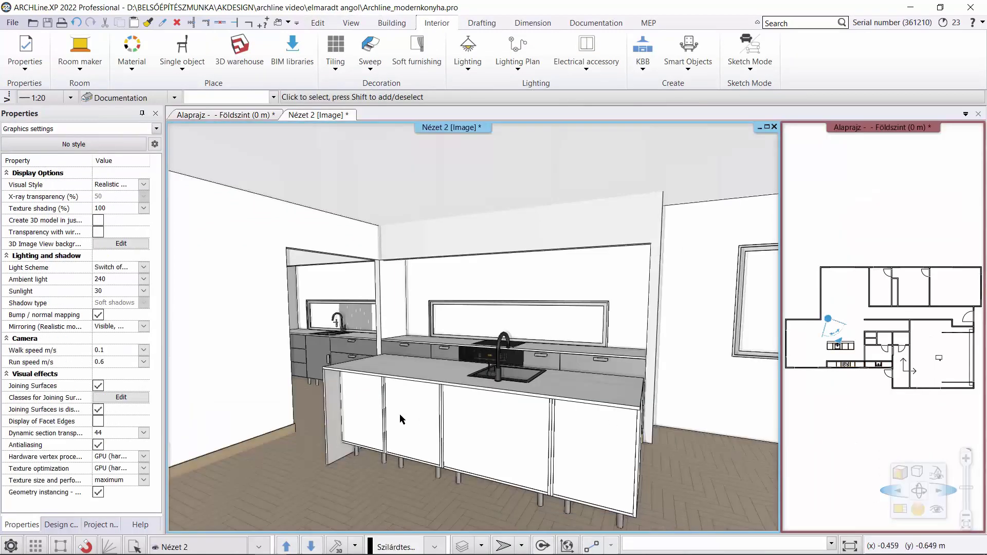
pyautogui.moveTo(325, 408)
pyautogui.mouseDown(button='middle')
pyautogui.moveTo(383, 437)
pyautogui.moveTo(354, 468)
pyautogui.moveTo(665, 348)
pyautogui.mouseUp(button='middle')
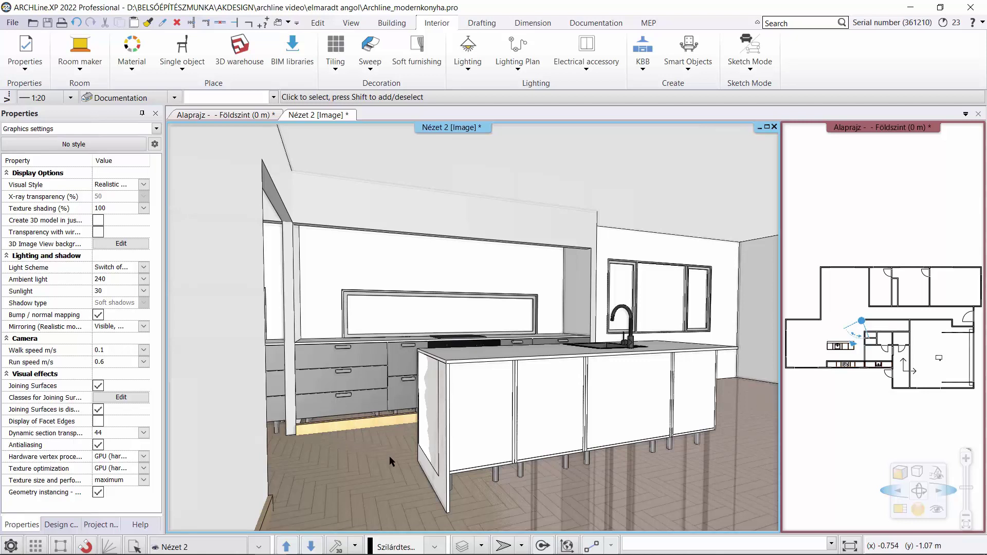
pyautogui.click(343, 429)
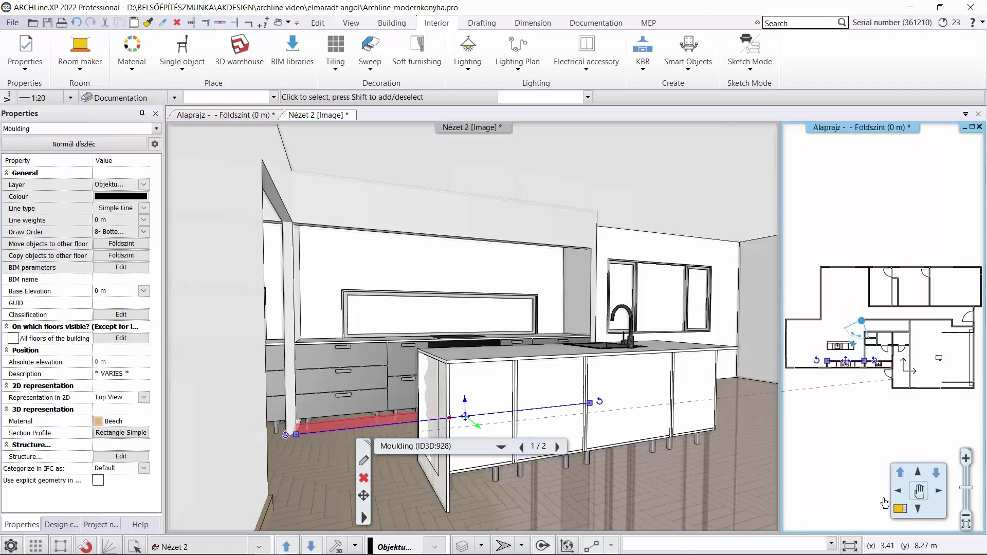
pyautogui.click(900, 509)
pyautogui.scroll(3, 397, 419)
pyautogui.moveTo(397, 422); pyautogui.dragTo(465, 366, button='middle')
pyautogui.scroll(2, 465, 369)
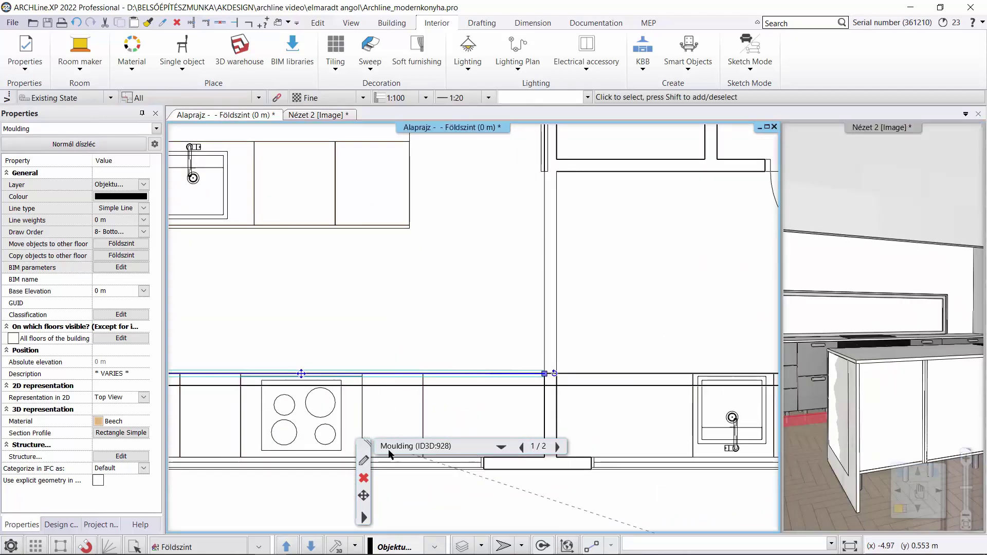
pyautogui.click(365, 461)
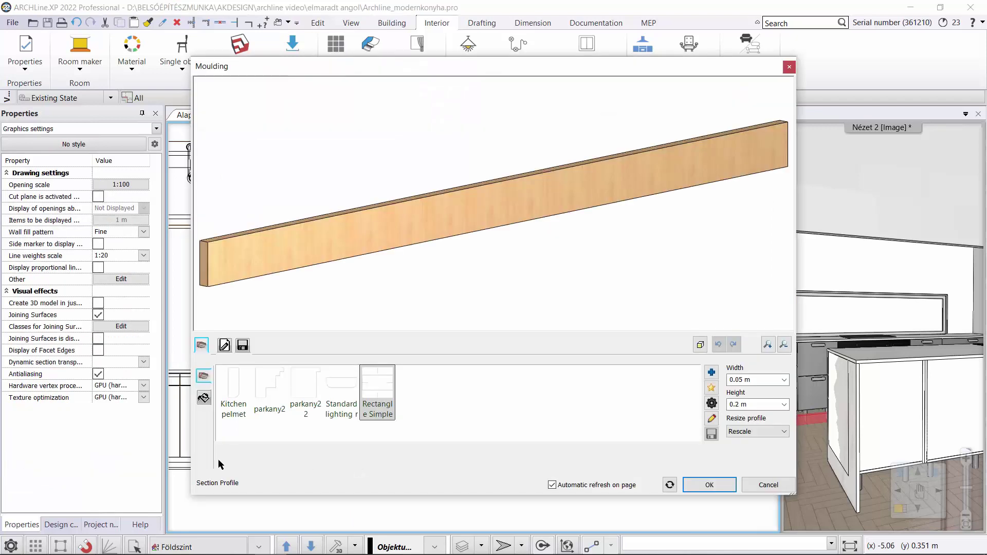
# - Search the material library for "pan" and assign the dark grey PANTONE-S325-3 material to the plinth
pyautogui.click(202, 401)
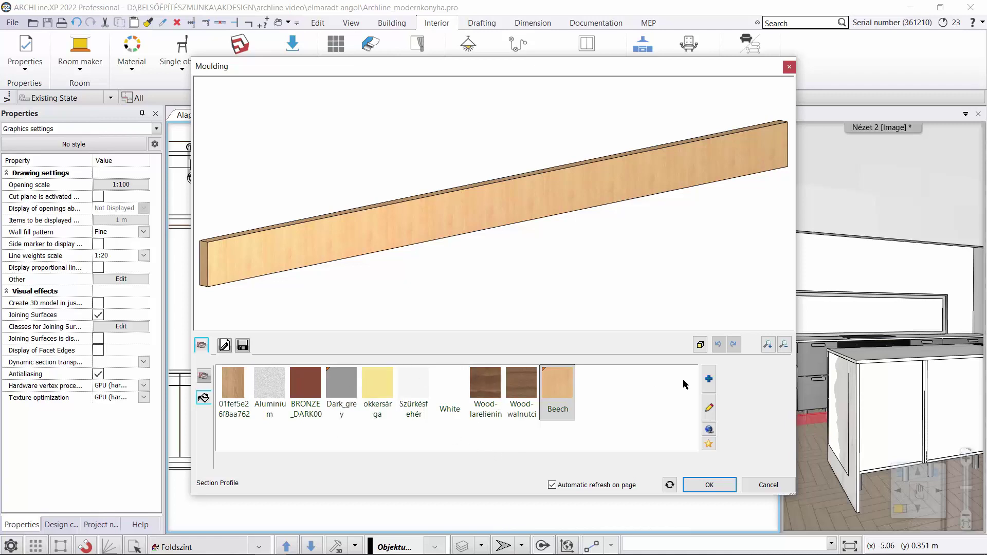
pyautogui.click(709, 379)
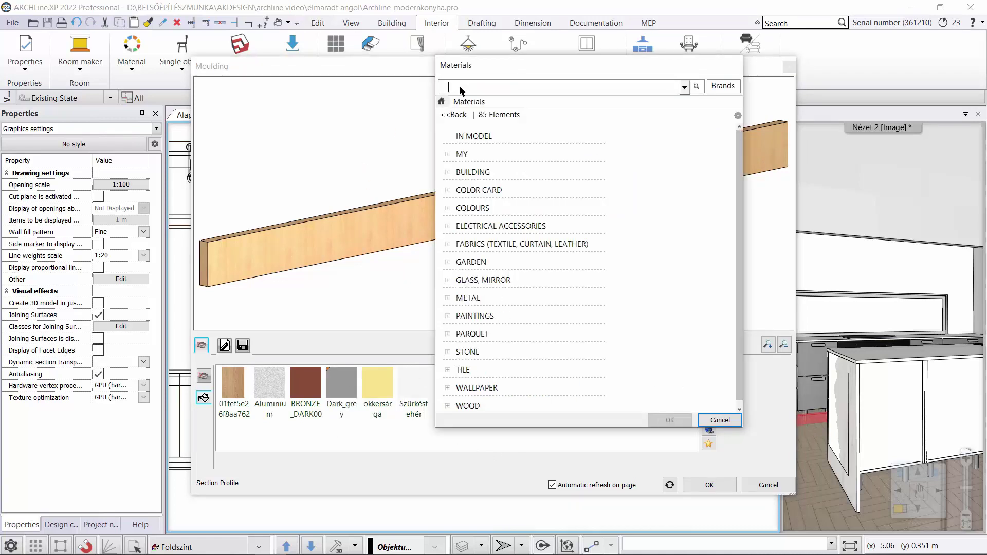
pyautogui.write('pan')
pyautogui.press('Return')
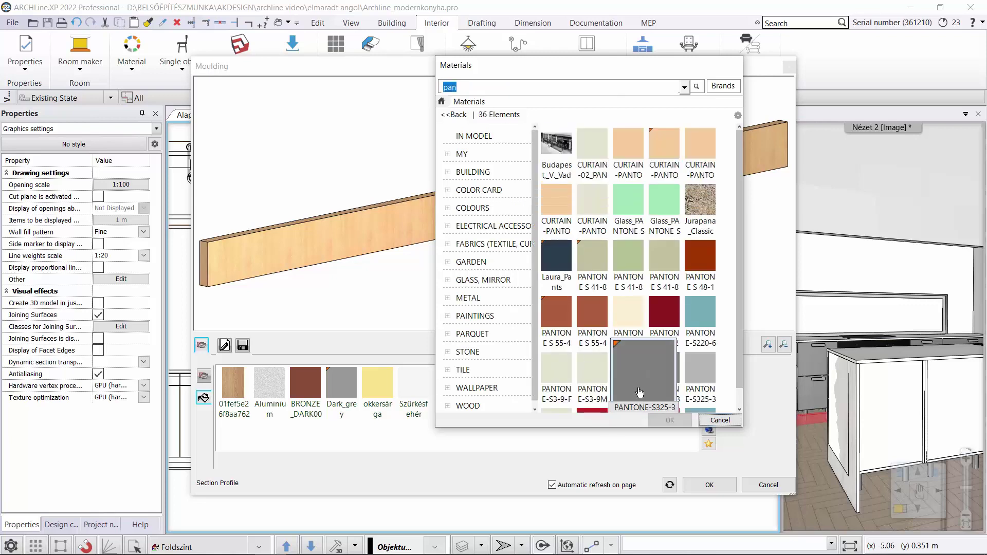
pyautogui.click(623, 383)
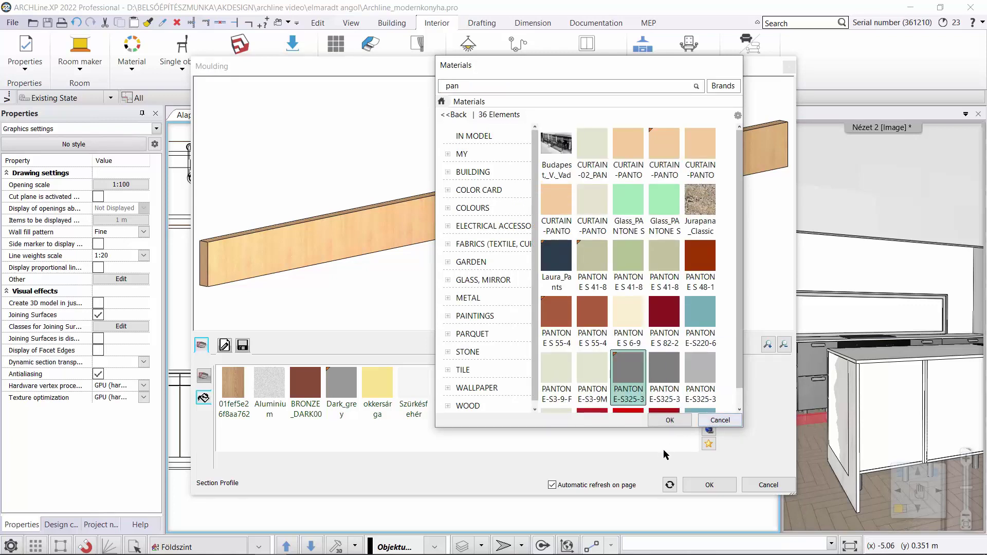
pyautogui.click(687, 421)
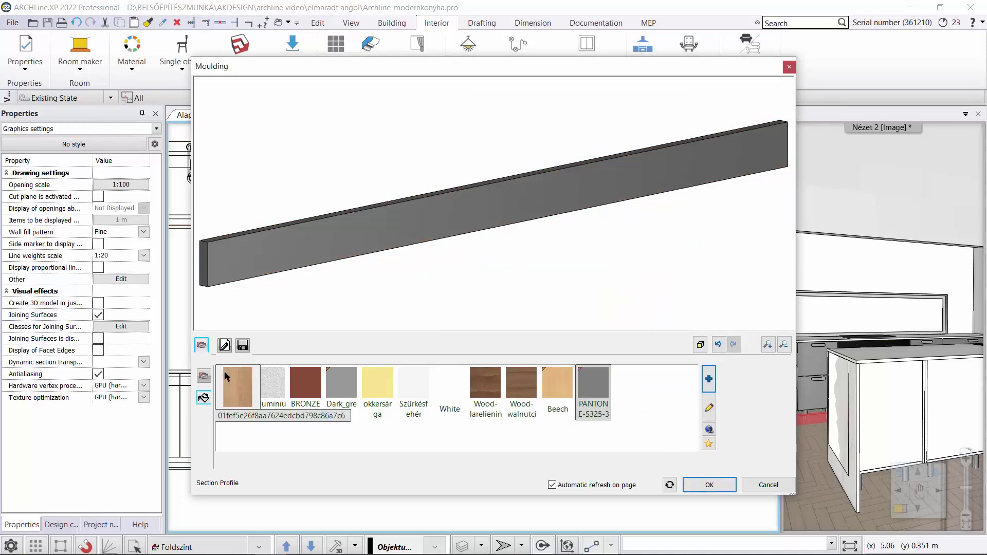
# - Resize the plinth's Rectangle Simple section profile to 0.02 m width and 0.15 m height
pyautogui.click(204, 376)
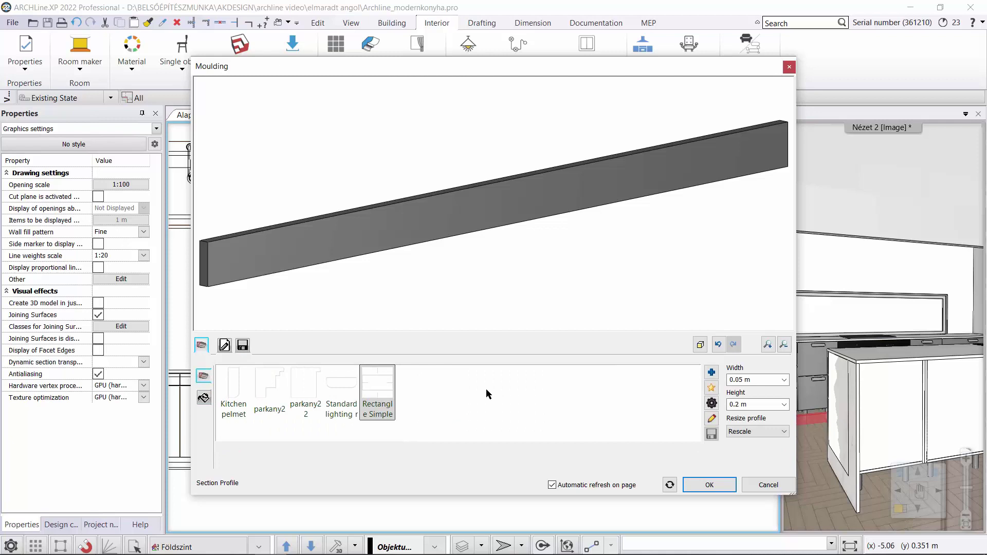
pyautogui.click(743, 381)
pyautogui.doubleClick(741, 381)
pyautogui.click(742, 380)
pyautogui.click(739, 405)
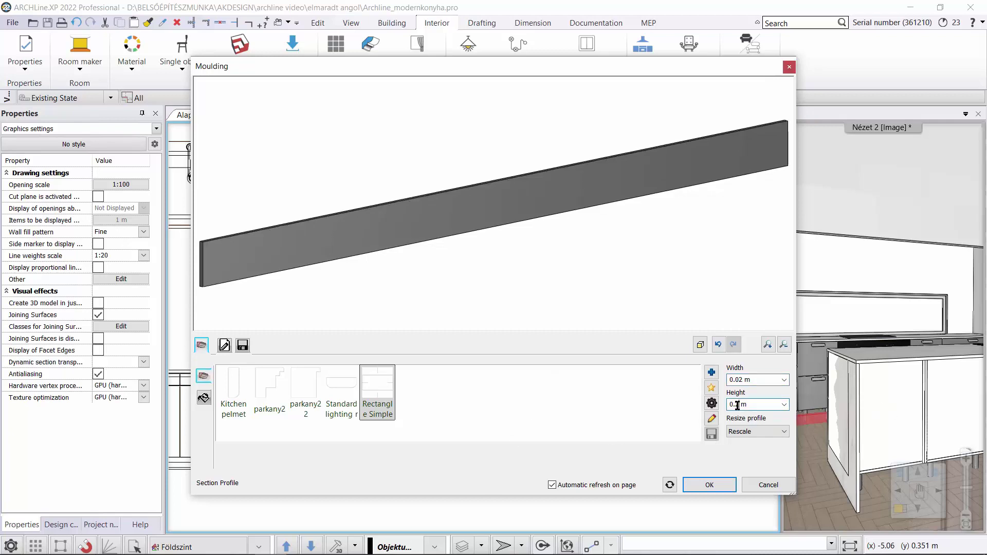
pyautogui.click(659, 254)
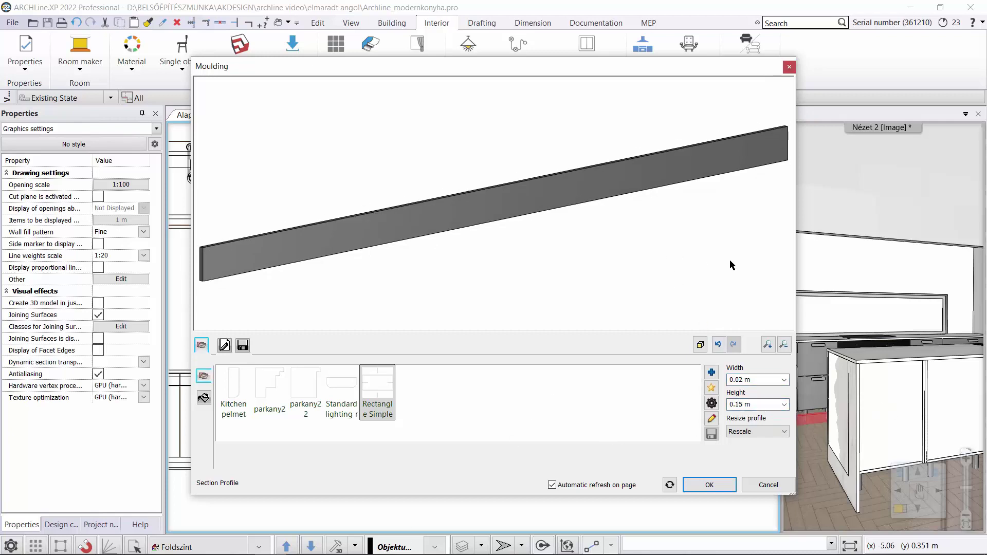
# - Move the section profile's reference point to the middle of its bottom edge and accept the moulding settings
pyautogui.click(712, 403)
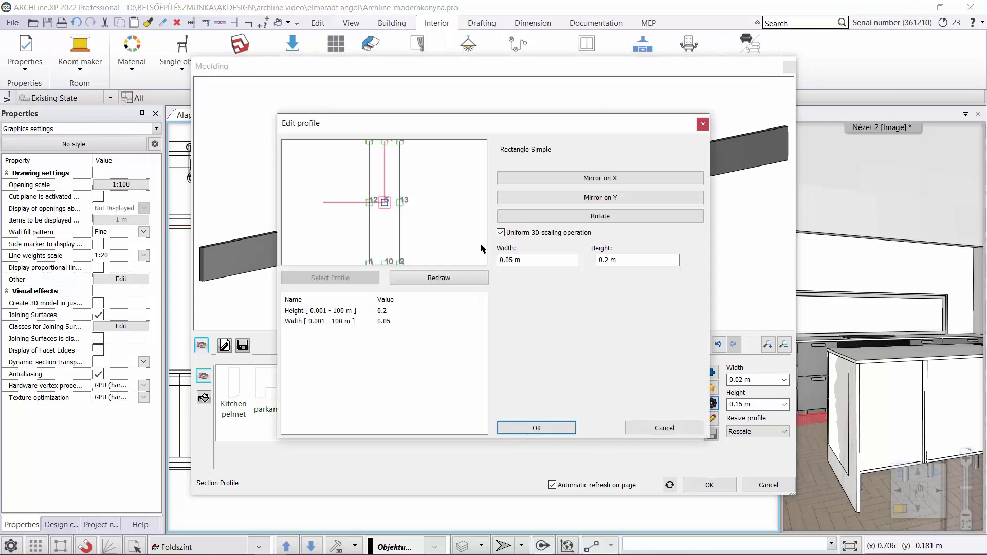
pyautogui.click(384, 262)
pyautogui.click(566, 427)
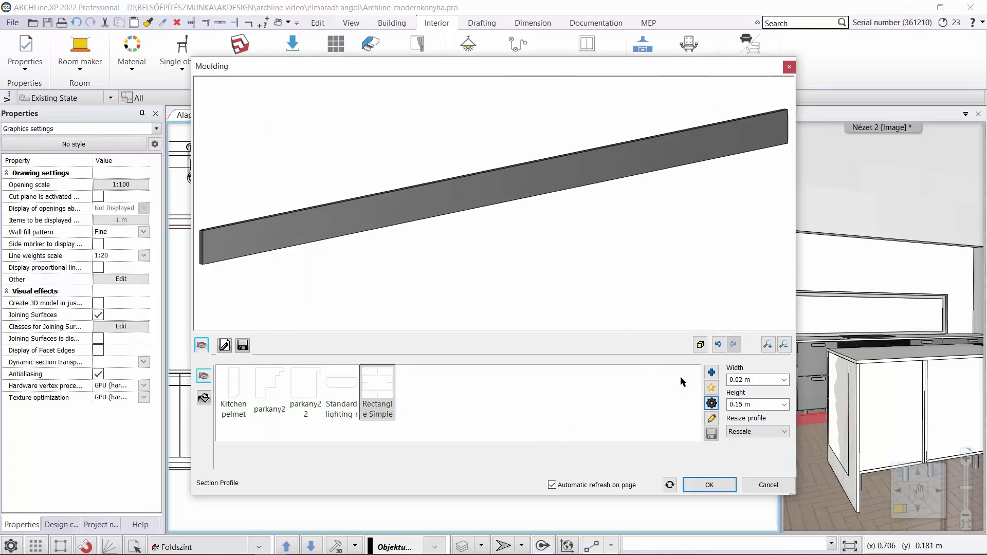
pyautogui.click(720, 485)
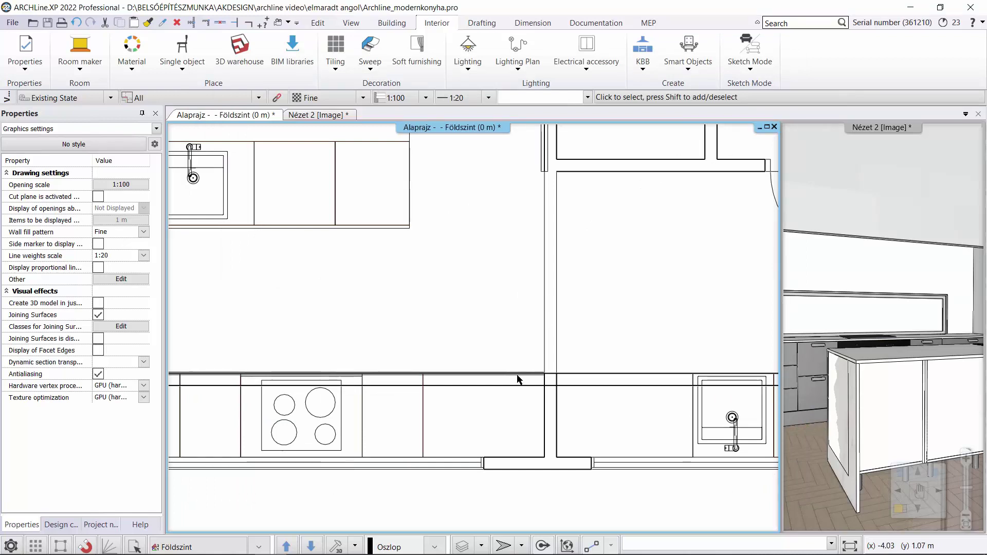
# - Offset the cooktop run's plinth 0.05 m inwards under the cabinets and check it in the 3D view
pyautogui.moveTo(498, 395); pyautogui.dragTo(702, 404, button='middle')
pyautogui.scroll(1, 723, 377)
pyautogui.scroll(3, 722, 382)
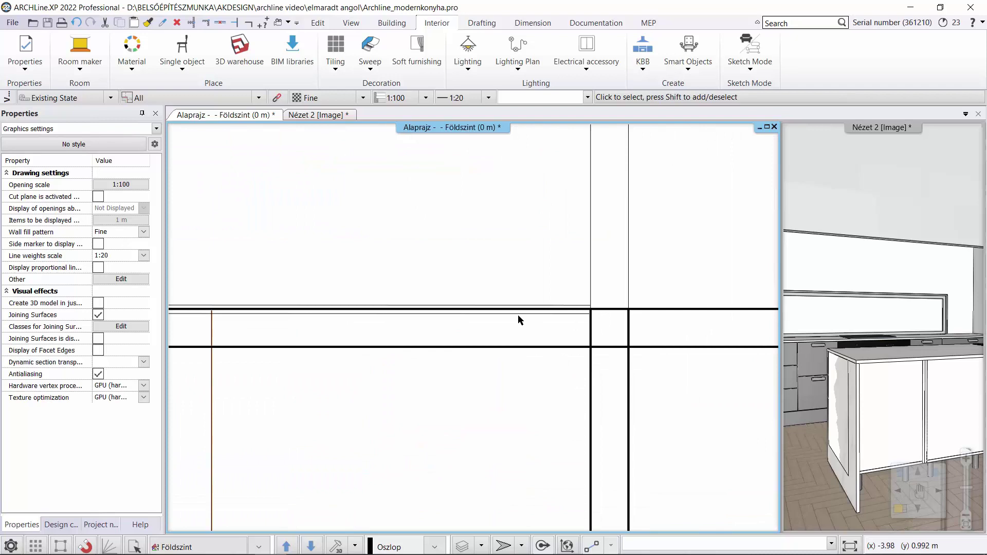
pyautogui.click(519, 316)
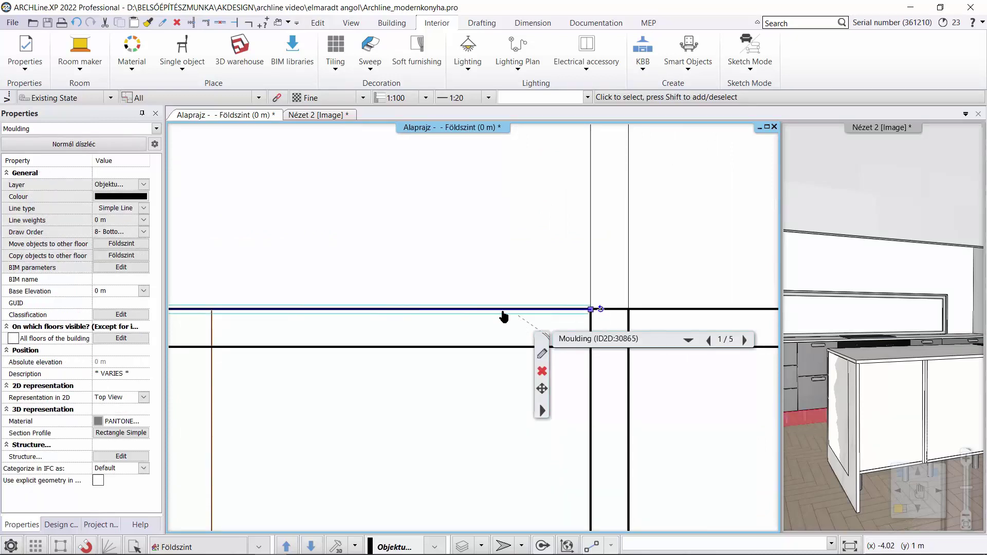
pyautogui.rightClick(500, 311)
pyautogui.click(517, 320)
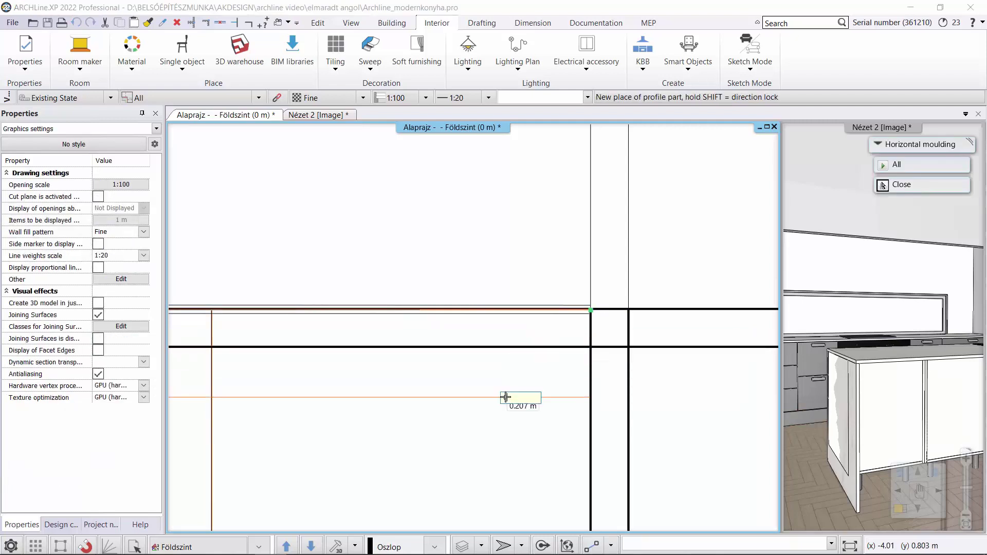
pyautogui.write('0.05')
pyautogui.press('Return')
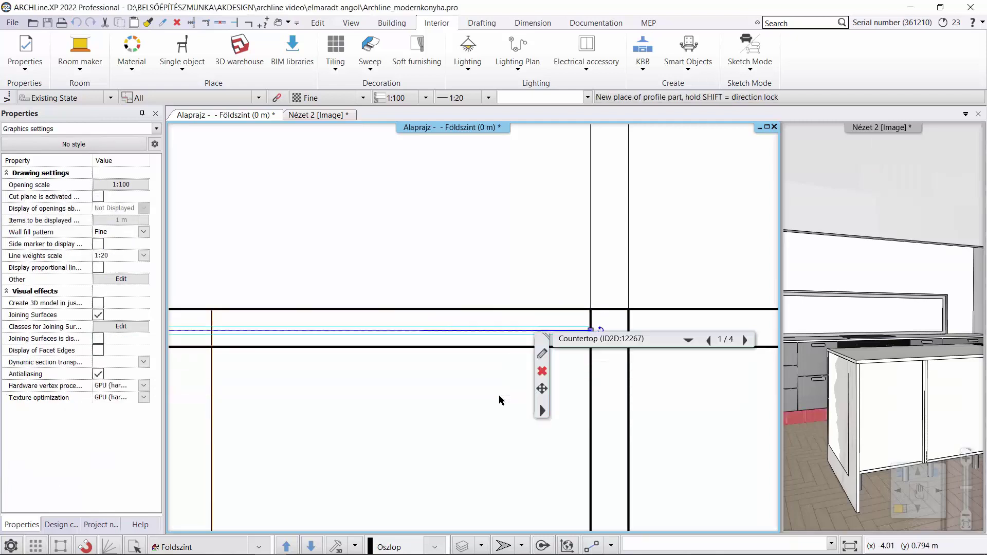
pyautogui.press('Escape')
pyautogui.click(836, 430)
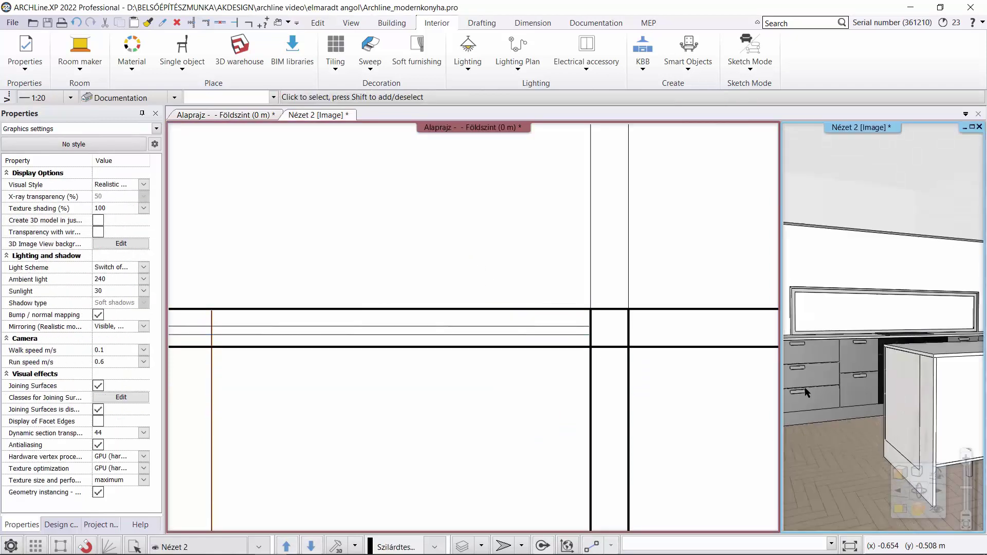
# - Create a similar plinth along the sink run's front, from the partition wall corner to the end wall
pyautogui.click(543, 352)
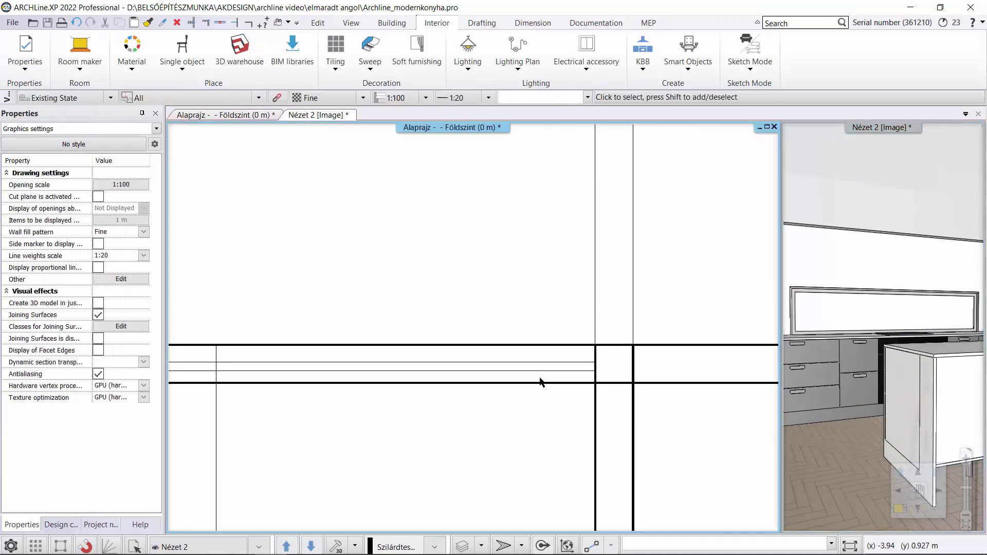
pyautogui.scroll(-3, 522, 368)
pyautogui.moveTo(523, 368)
pyautogui.mouseDown(button='middle')
pyautogui.moveTo(540, 442)
pyautogui.moveTo(667, 449)
pyautogui.moveTo(583, 419)
pyautogui.moveTo(699, 429)
pyautogui.moveTo(657, 374)
pyautogui.mouseUp(button='middle')
pyautogui.scroll(-2, 663, 445)
pyautogui.scroll(3, 684, 415)
pyautogui.click(656, 376)
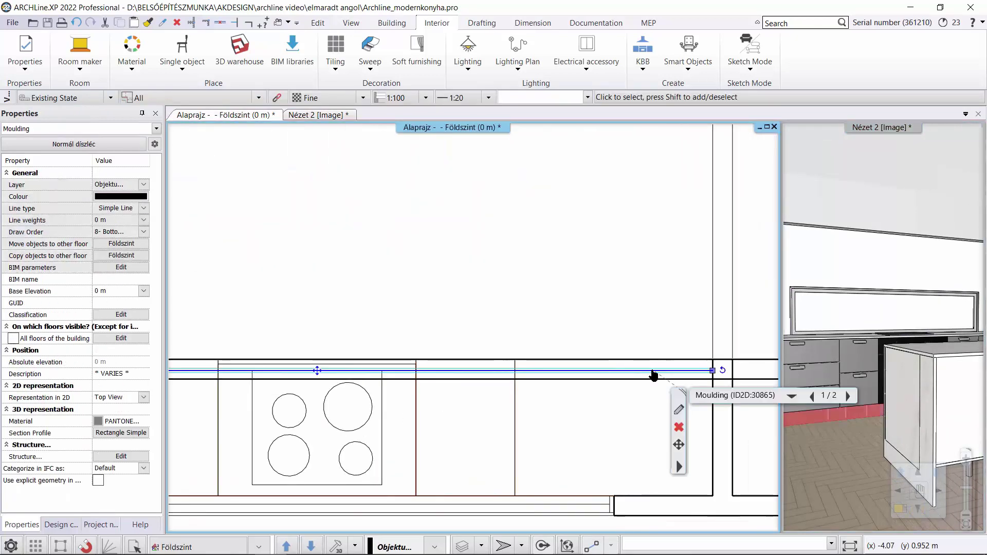
pyautogui.rightClick(654, 376)
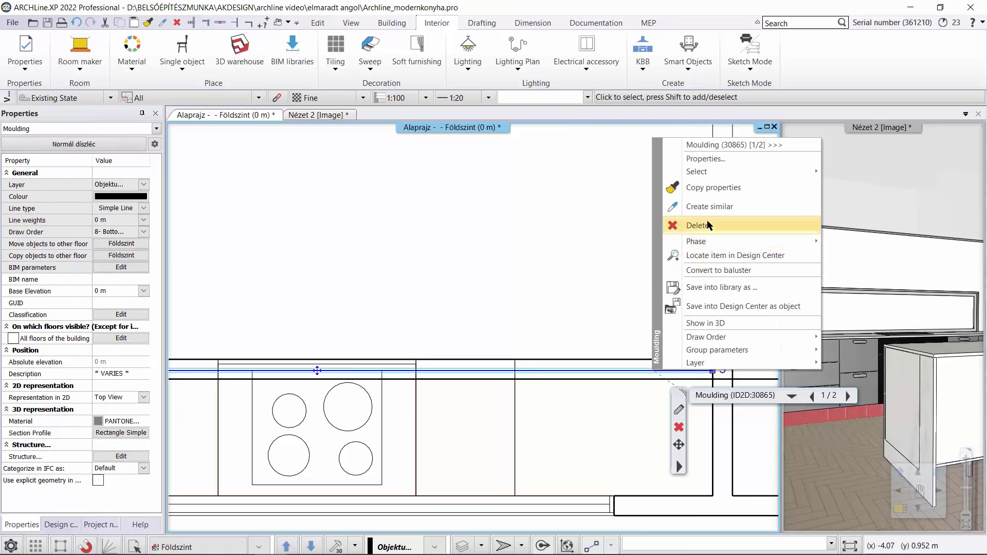
pyautogui.press('Escape')
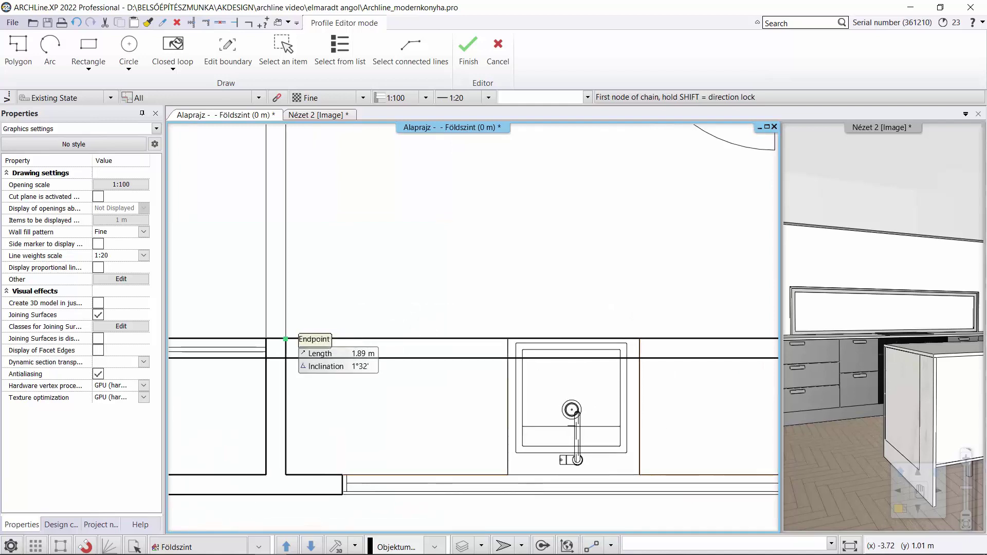
pyautogui.click(286, 339)
pyautogui.click(606, 341)
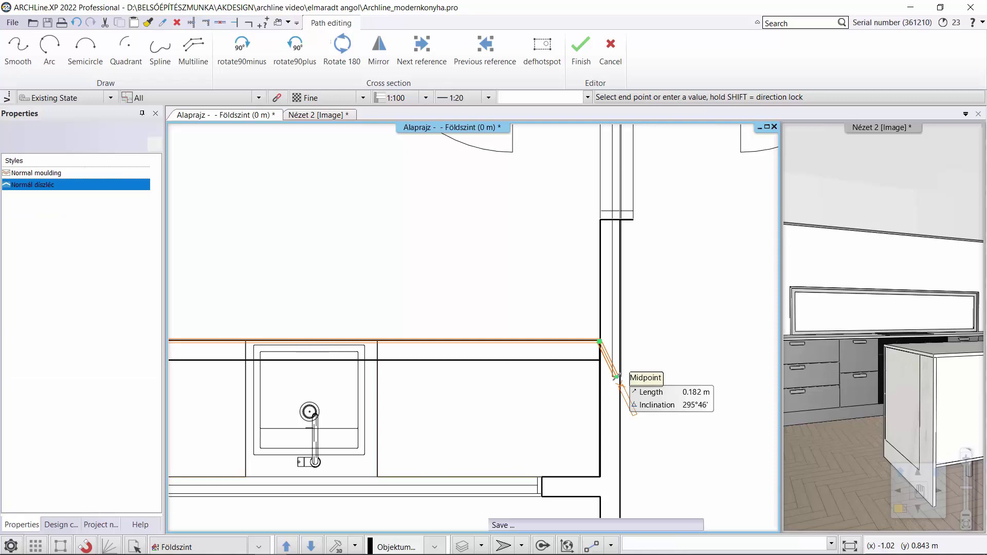
pyautogui.press('Return')
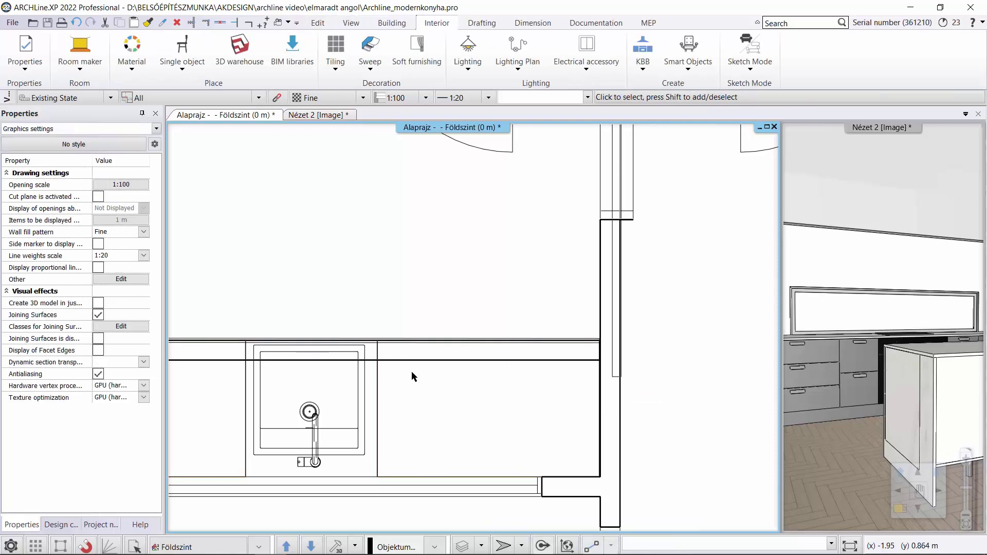
# - Offset the sink run's plinth inwards under the cabinets, in line with the cooktop run's plinth
pyautogui.click(439, 340)
pyautogui.rightClick(441, 344)
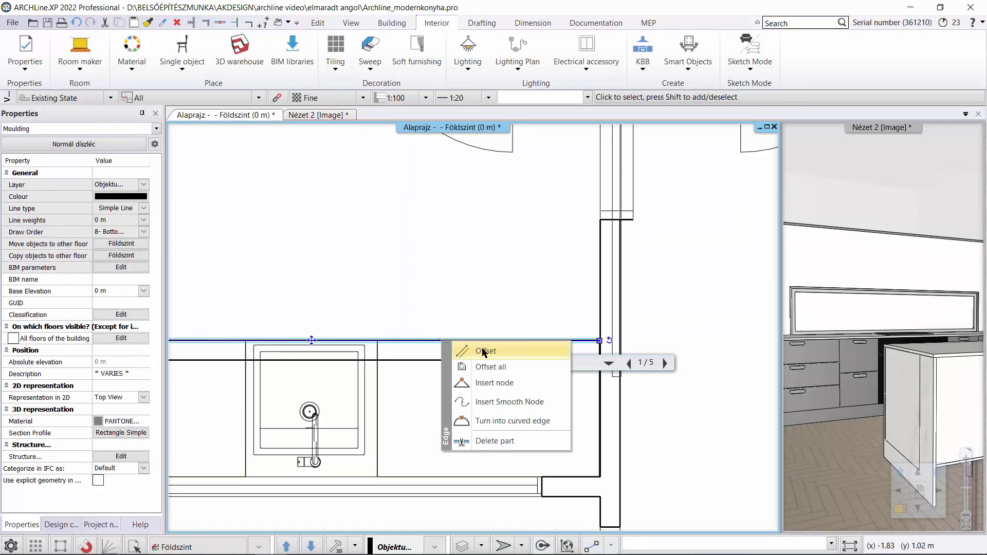
pyautogui.click(457, 348)
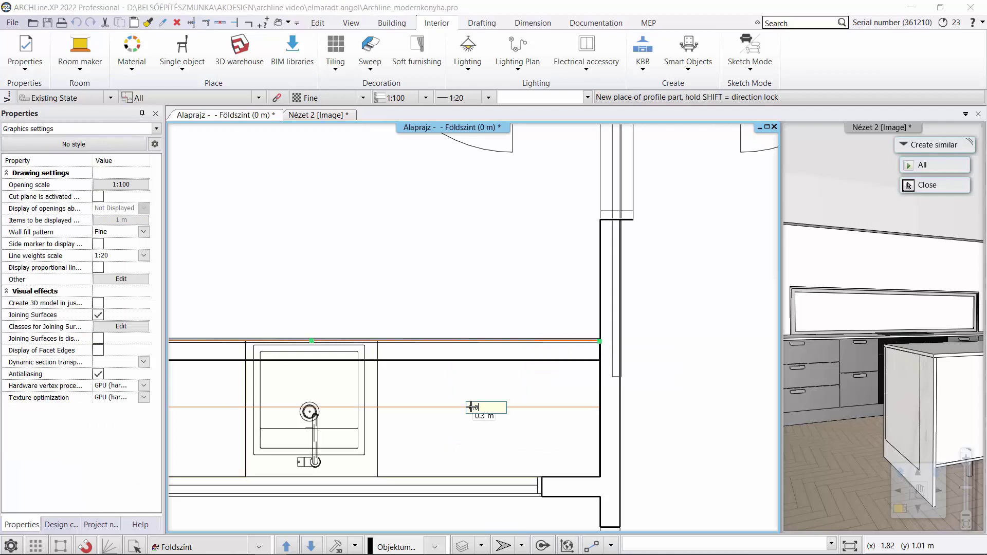
pyautogui.click(455, 354)
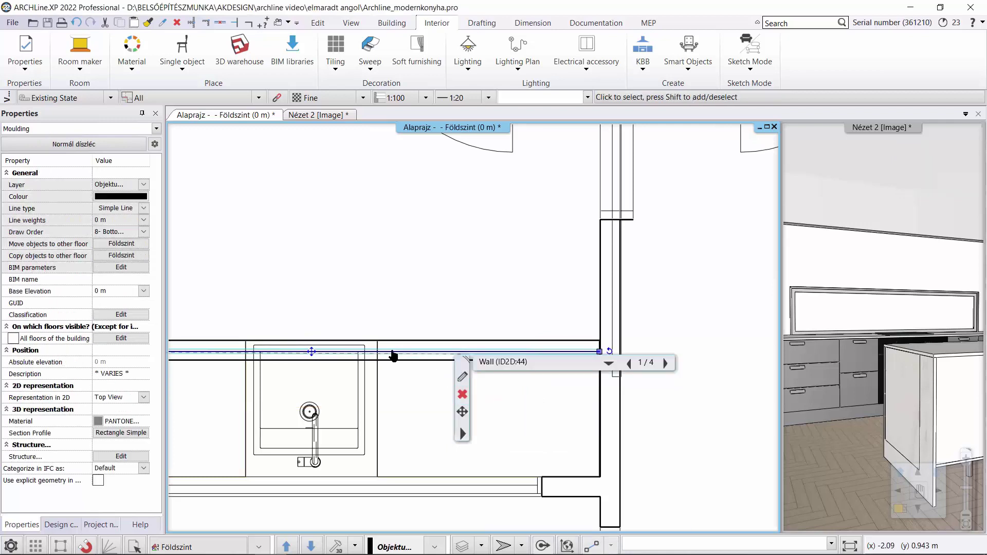
# - Create a similar plinth around the island: 2.6 m along the tap side, across the left end, and back along the opposite side
pyautogui.rightClick(393, 356)
pyautogui.click(489, 188)
pyautogui.scroll(-2, 553, 375)
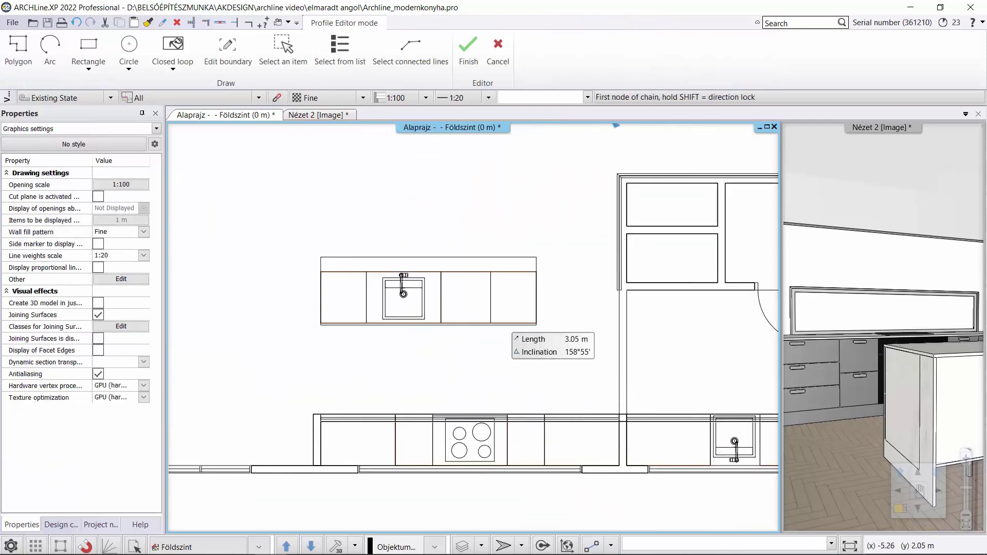
pyautogui.scroll(2, 529, 317)
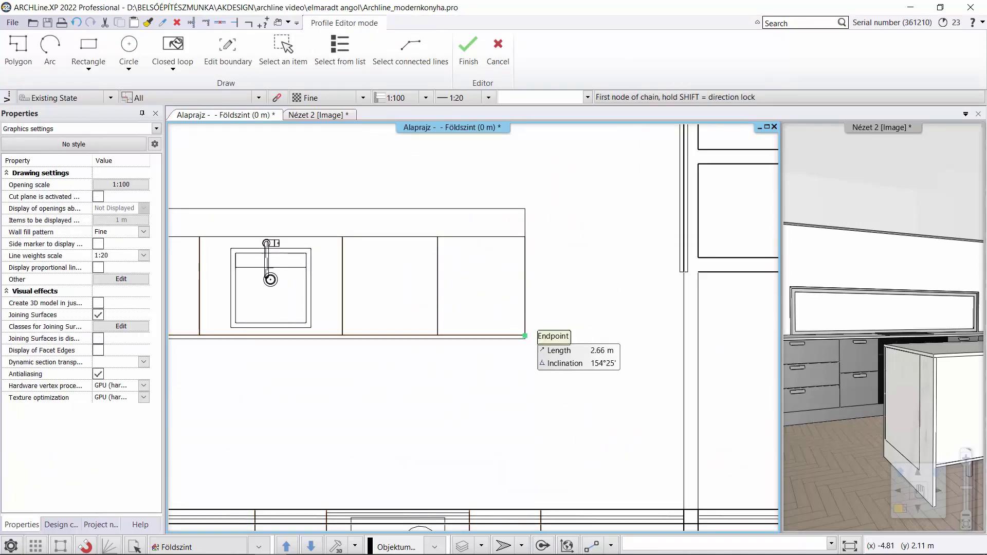
pyautogui.click(525, 237)
pyautogui.moveTo(525, 236); pyautogui.dragTo(743, 238, button='middle')
pyautogui.click(331, 240)
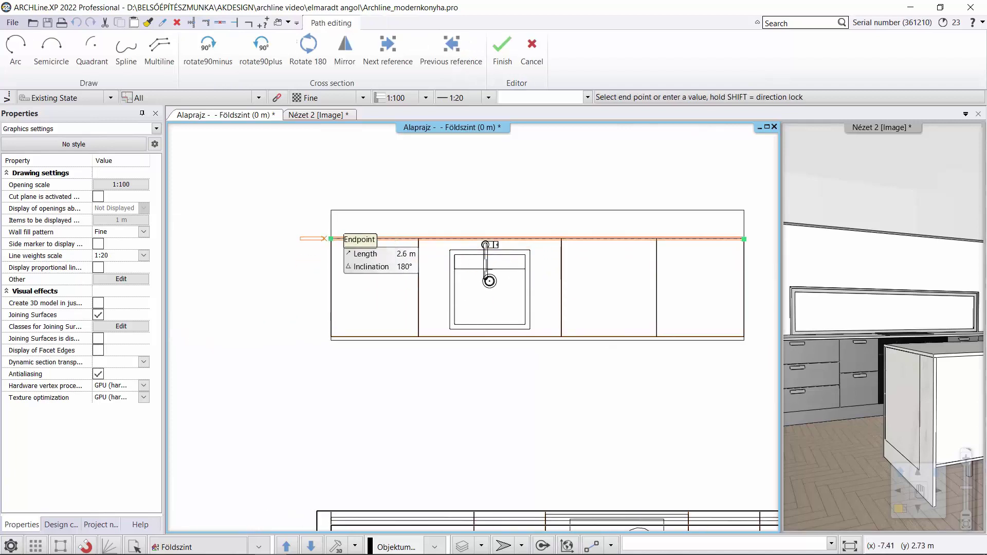
pyautogui.click(331, 338)
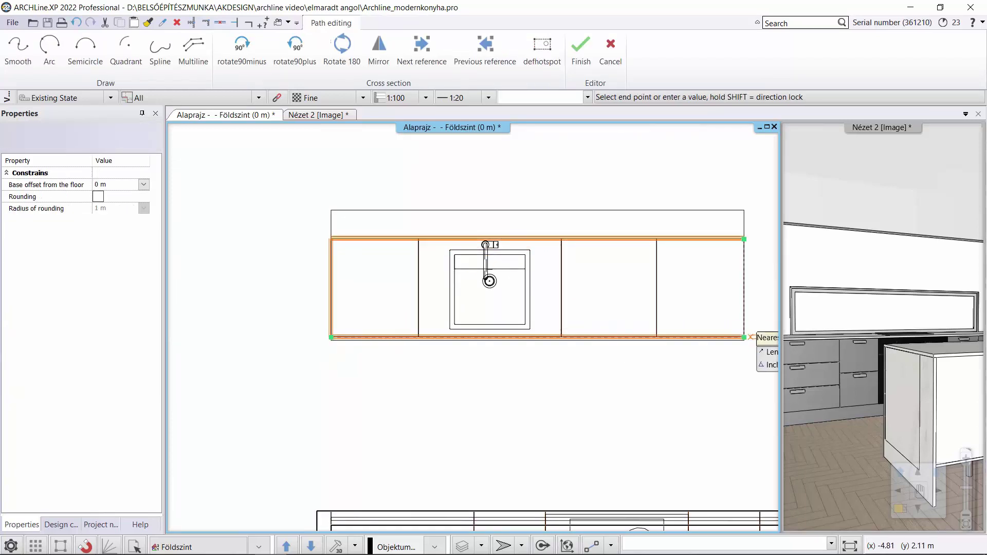
pyautogui.click(744, 338)
pyautogui.press('Return')
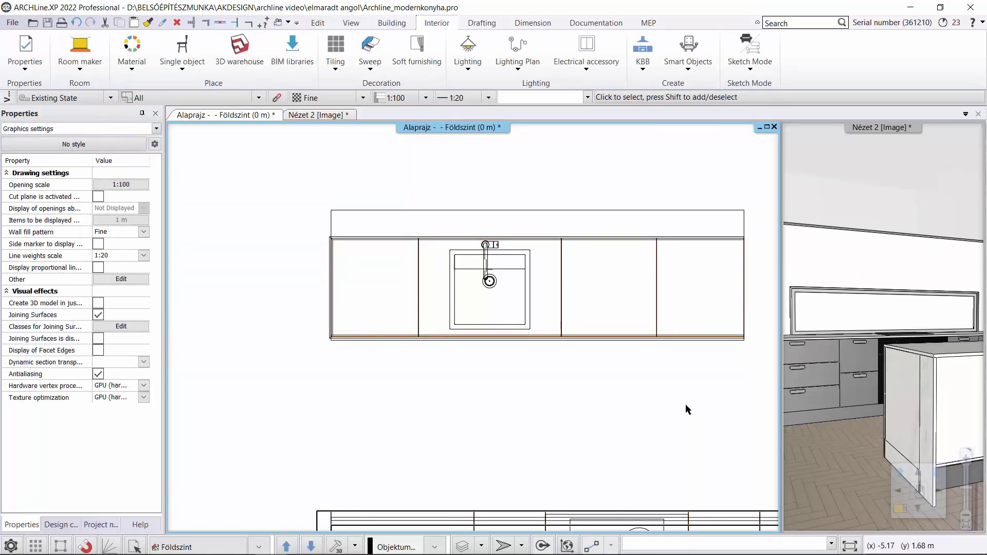
# - Offset all sides of the island's plinth 0.05 m inwards under the cabinets
pyautogui.click(694, 247)
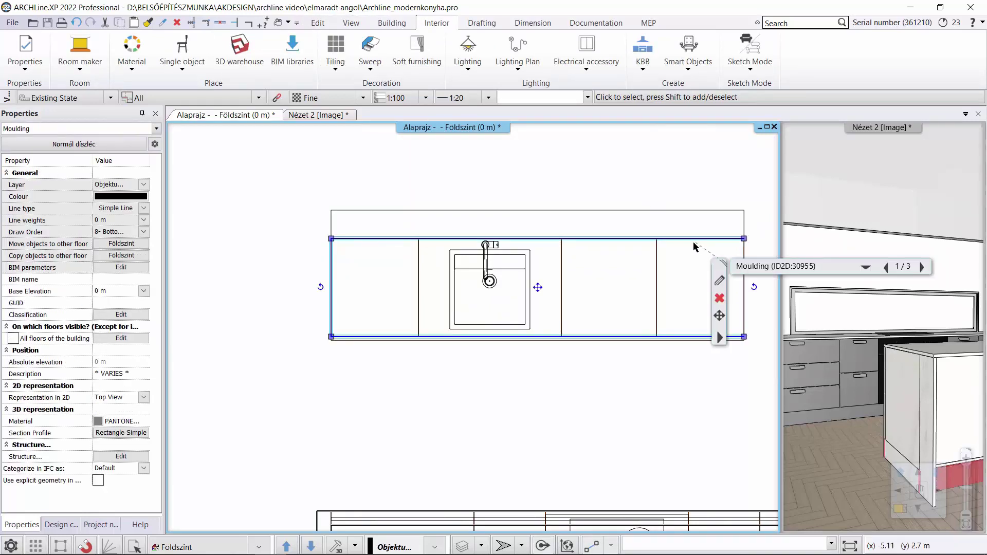
pyautogui.click(691, 240)
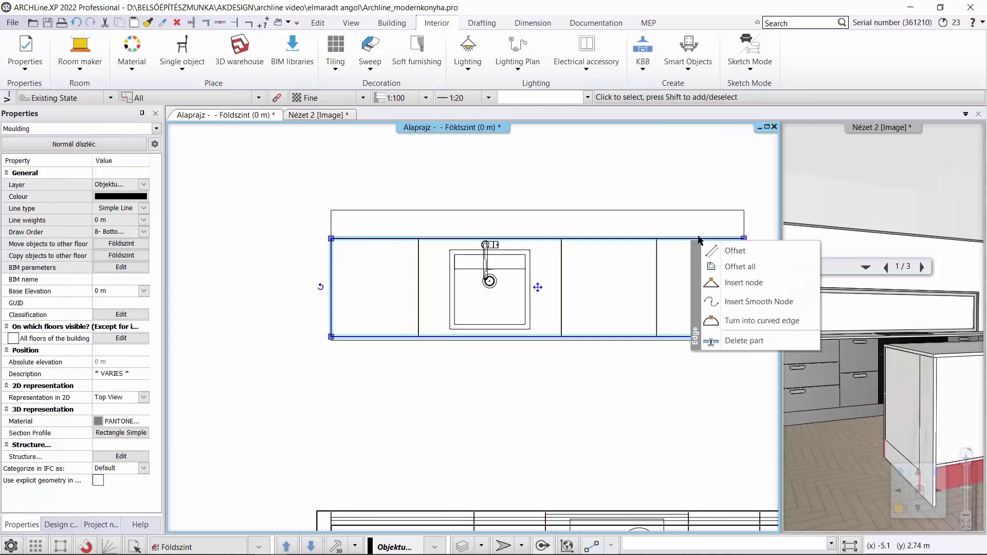
pyautogui.click(741, 267)
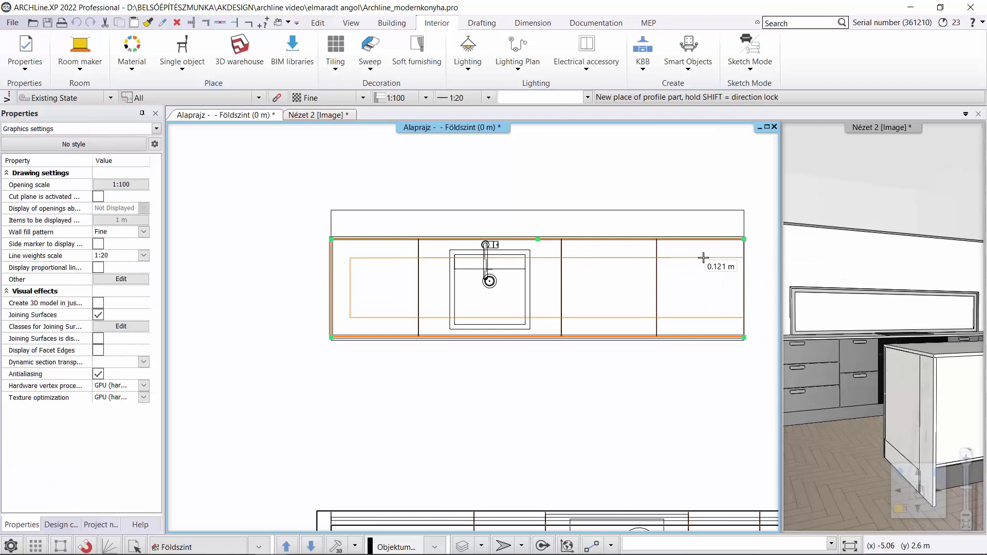
pyautogui.write('05')
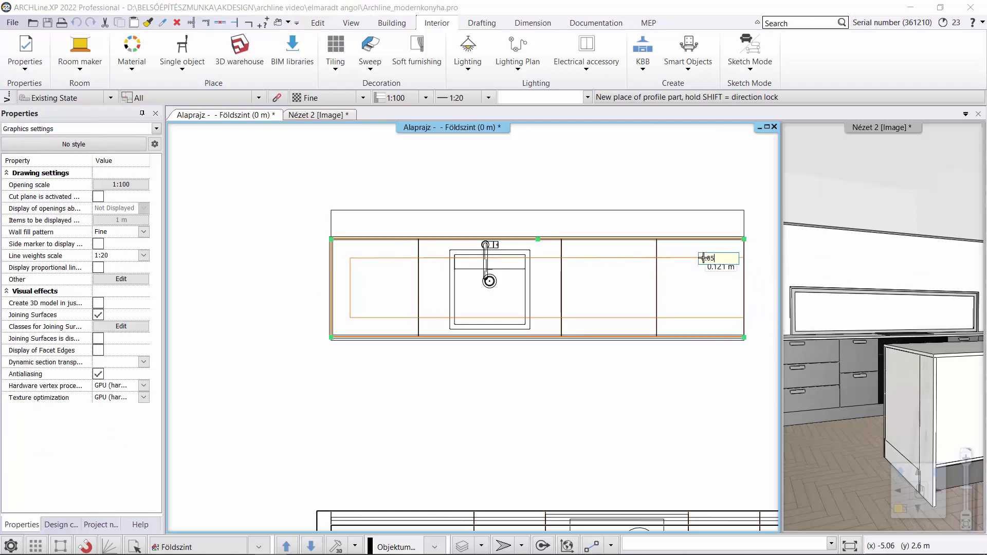
pyautogui.write('.05')
pyautogui.press('Return')
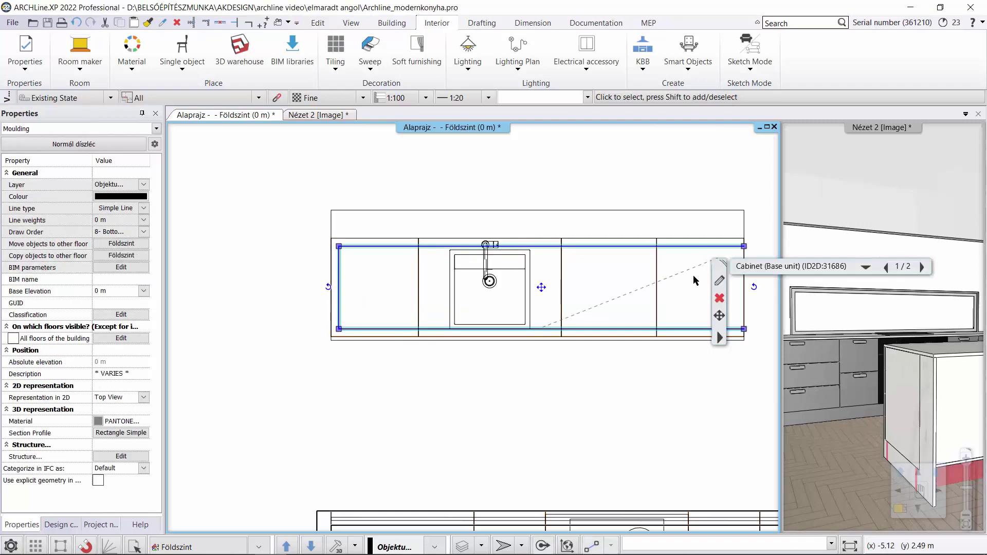
pyautogui.click(694, 276)
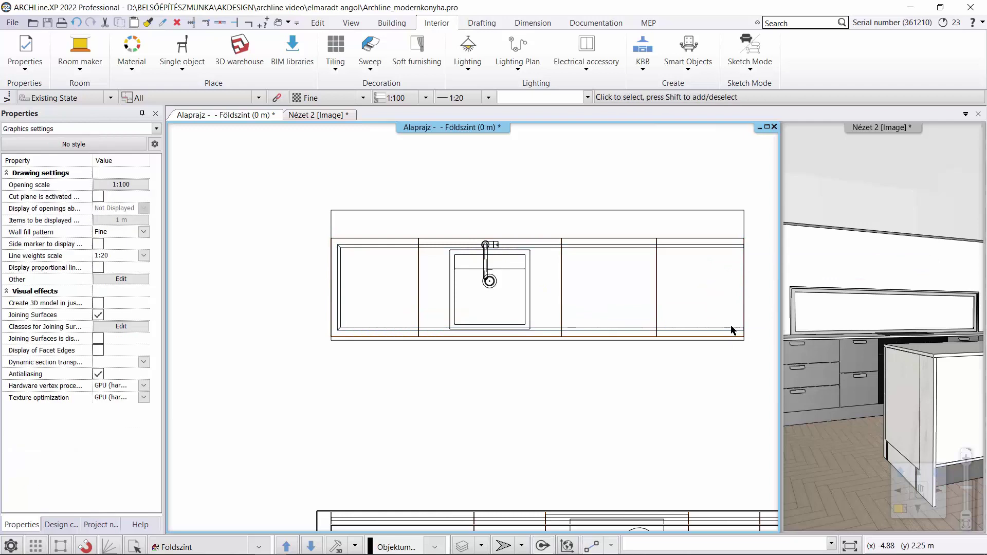
# - Extend the island countertop outwards by 0.02 m at its waterfall end and check the island in the 3D view
pyautogui.moveTo(736, 239); pyautogui.dragTo(675, 234, button='middle')
pyautogui.click(680, 232)
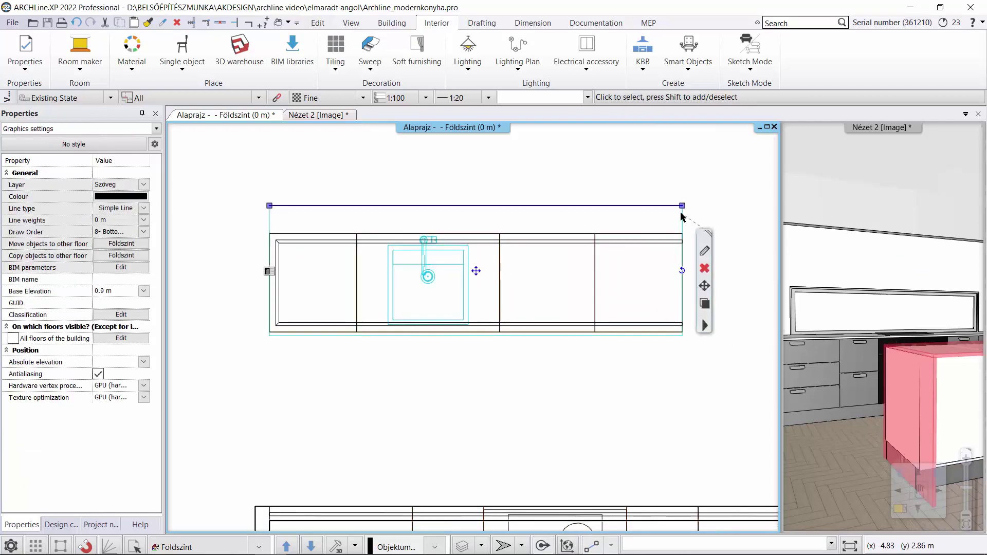
pyautogui.click(683, 207)
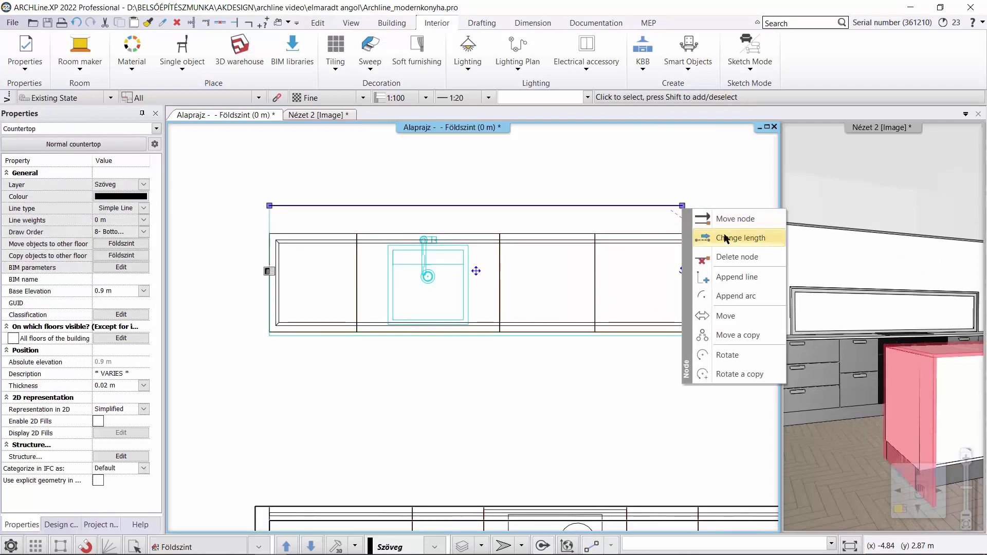
pyautogui.click(718, 217)
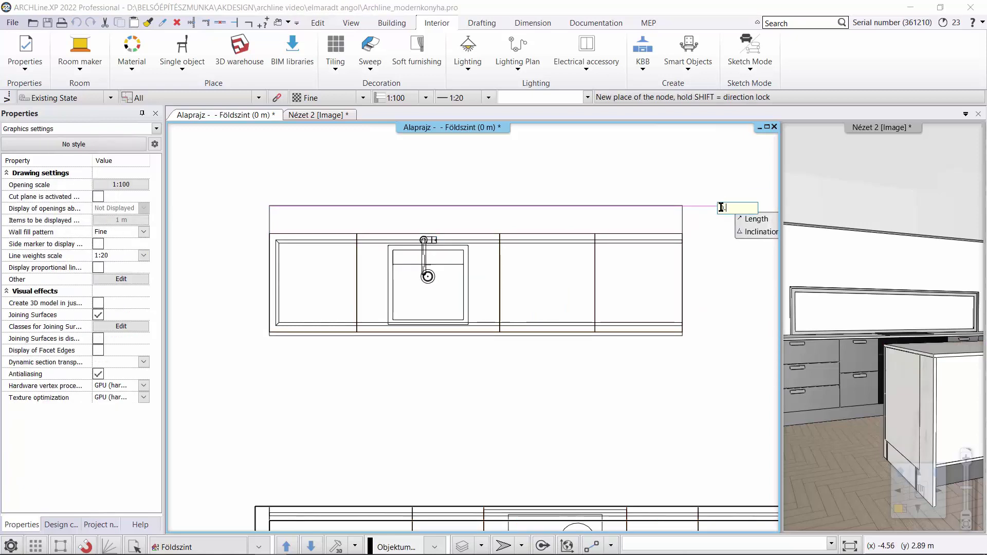
pyautogui.write('0.02')
pyautogui.press('Return')
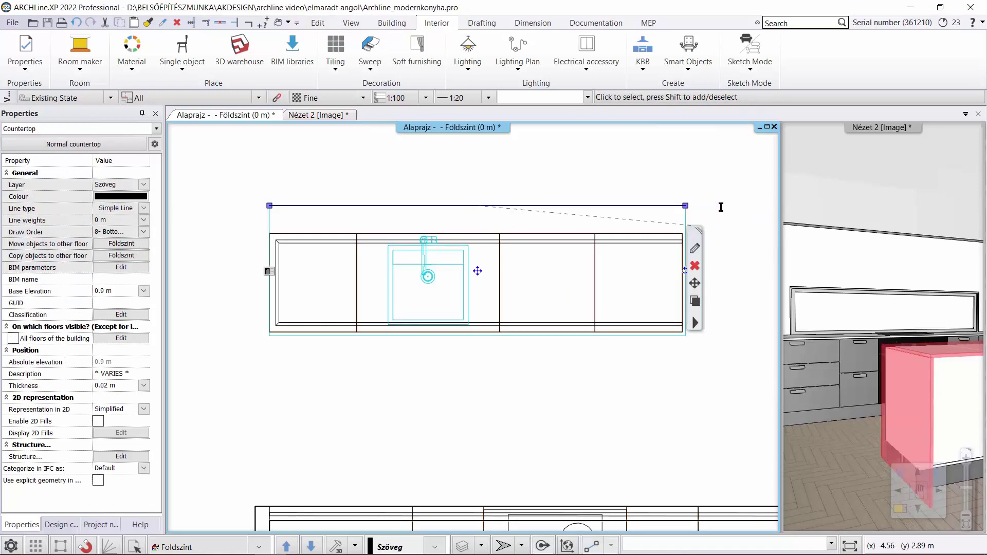
pyautogui.press('Escape')
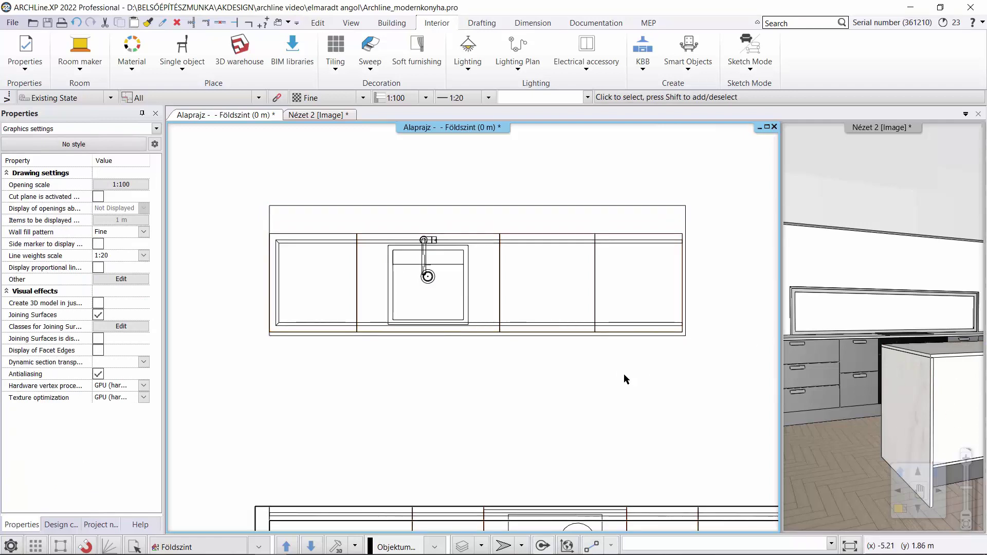
pyautogui.scroll(-5, 626, 382)
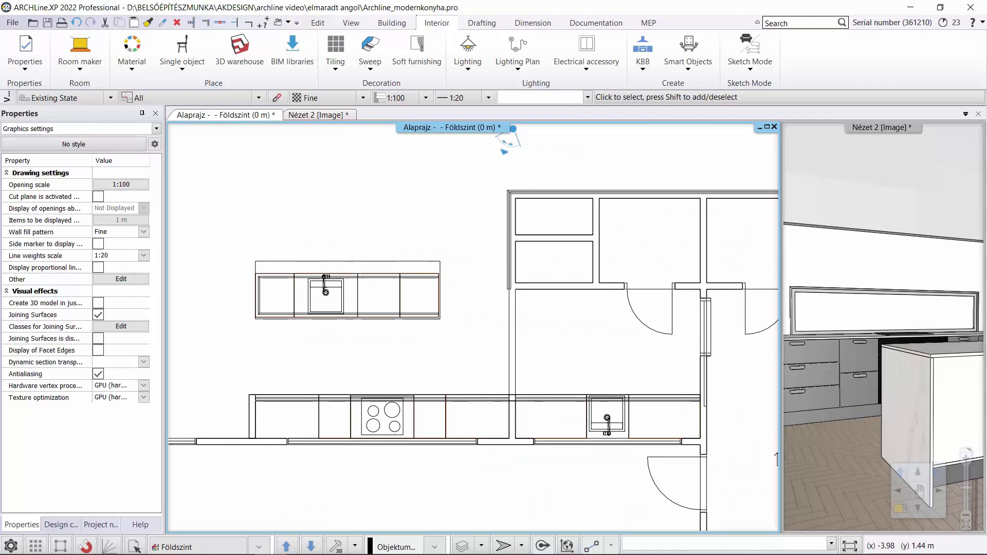
pyautogui.click(851, 401)
pyautogui.press('Down')
pyautogui.press('Left')
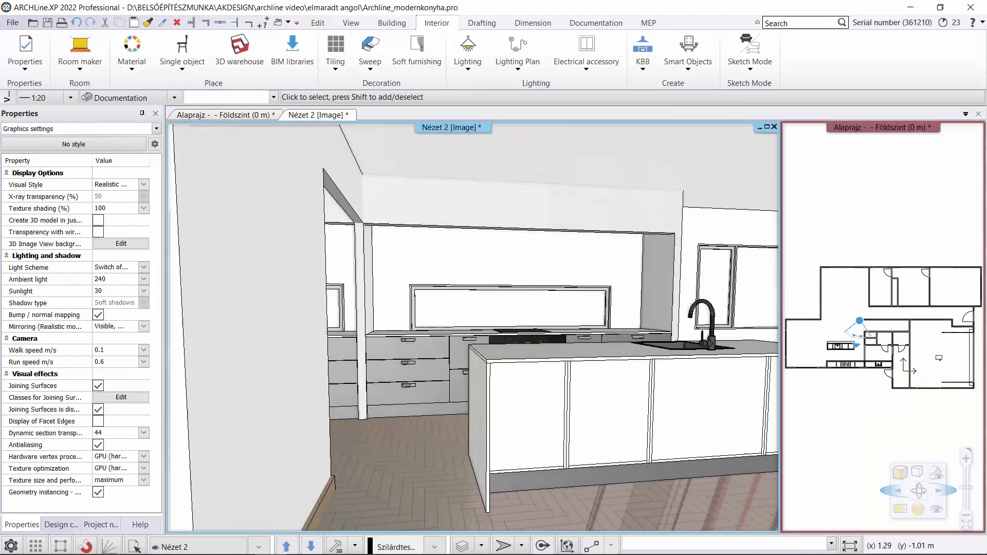
pyautogui.press('Down')
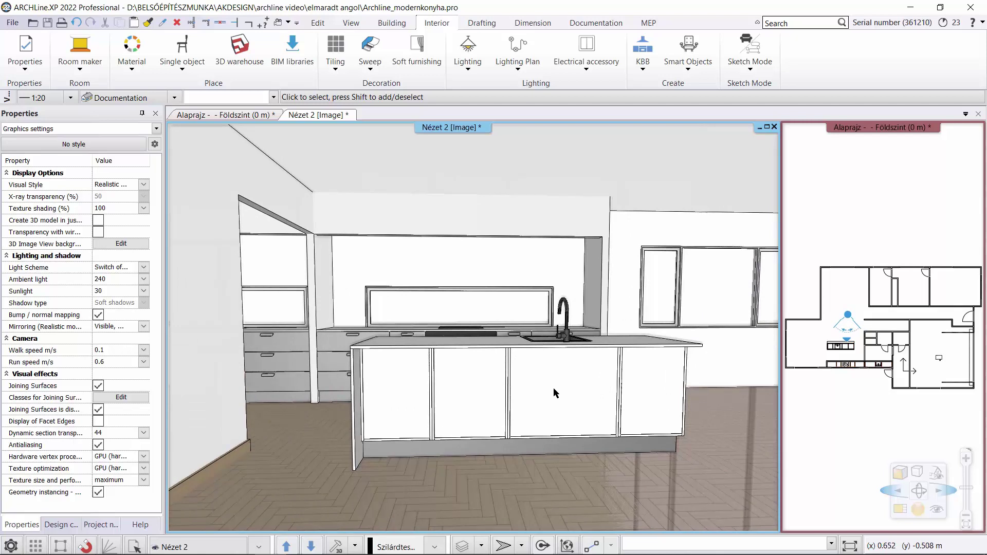
# - Start a new cabinet door in the floor plan and give it the dark grey PANTONE-S325-3 material
pyautogui.click(848, 204)
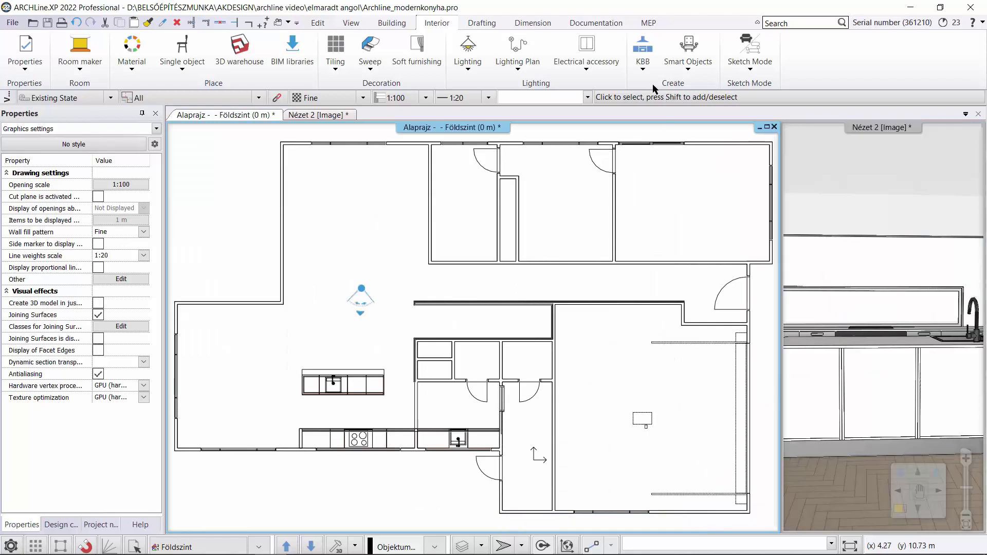
pyautogui.click(643, 72)
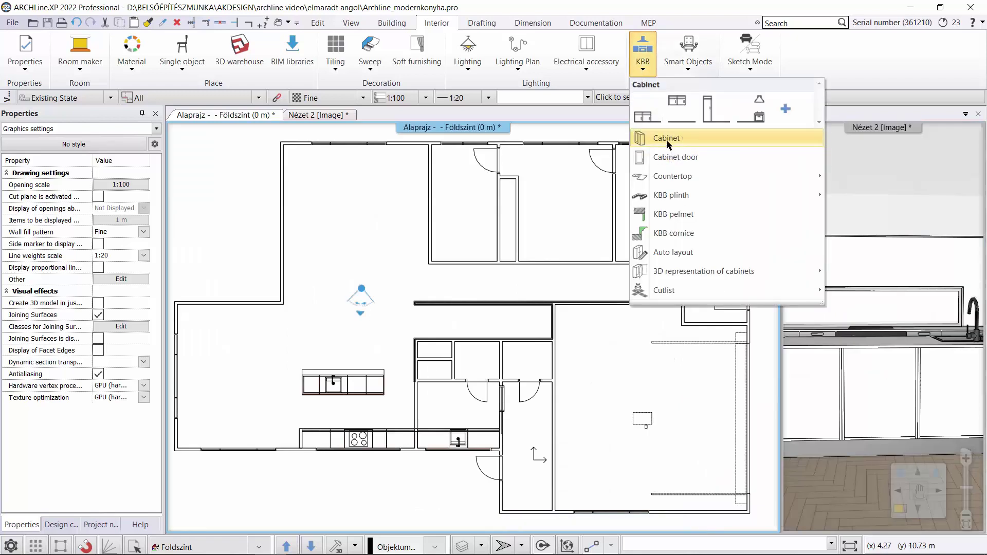
pyautogui.click(675, 157)
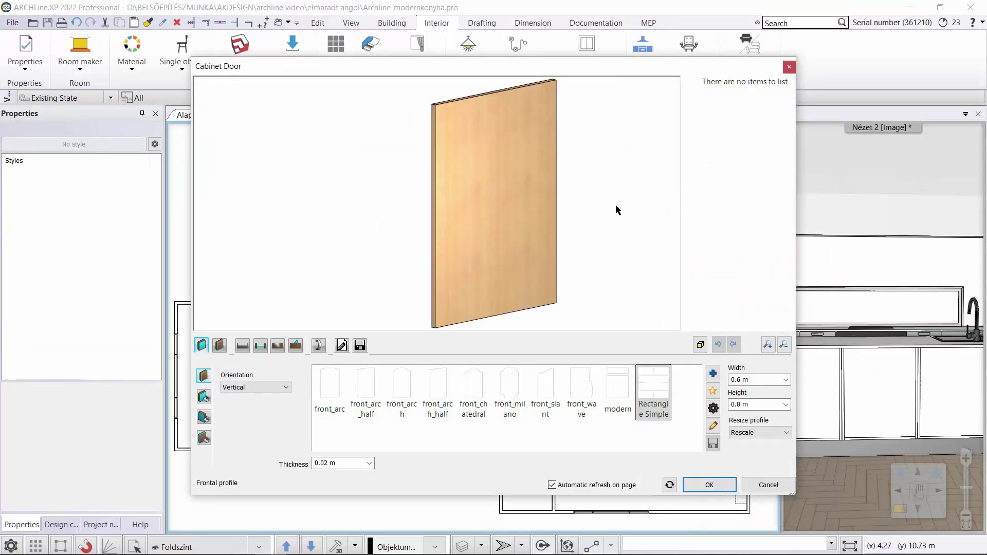
pyautogui.click(204, 396)
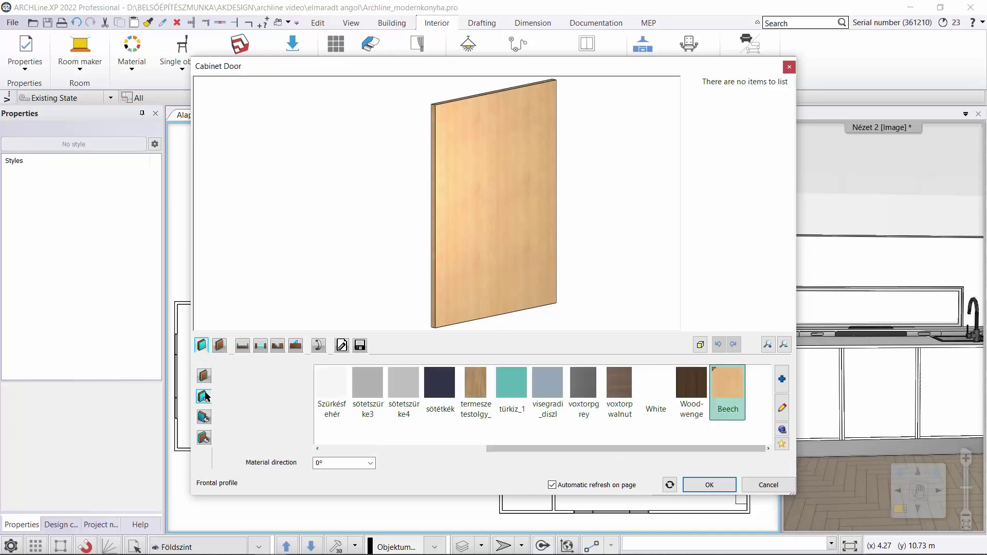
pyautogui.moveTo(504, 449); pyautogui.dragTo(424, 454)
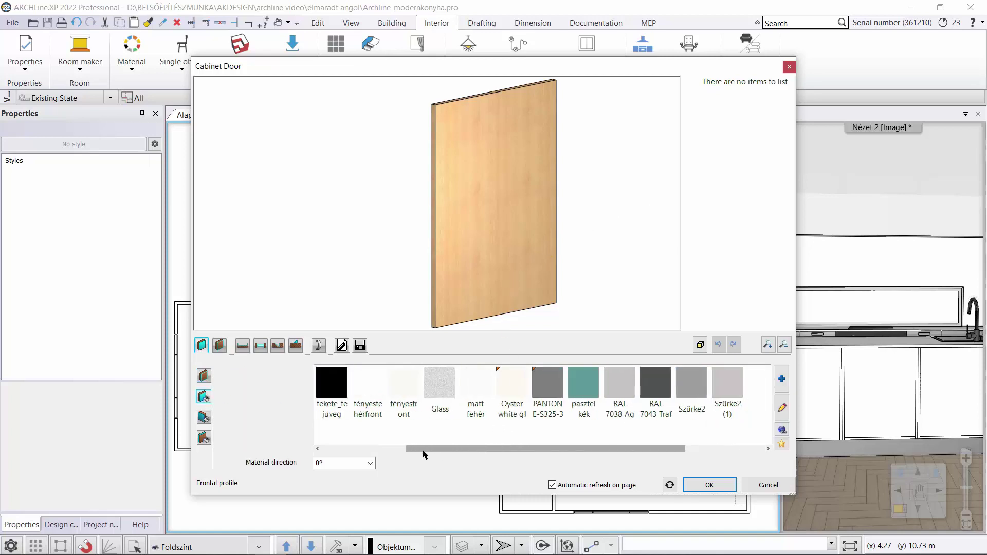
pyautogui.click(535, 425)
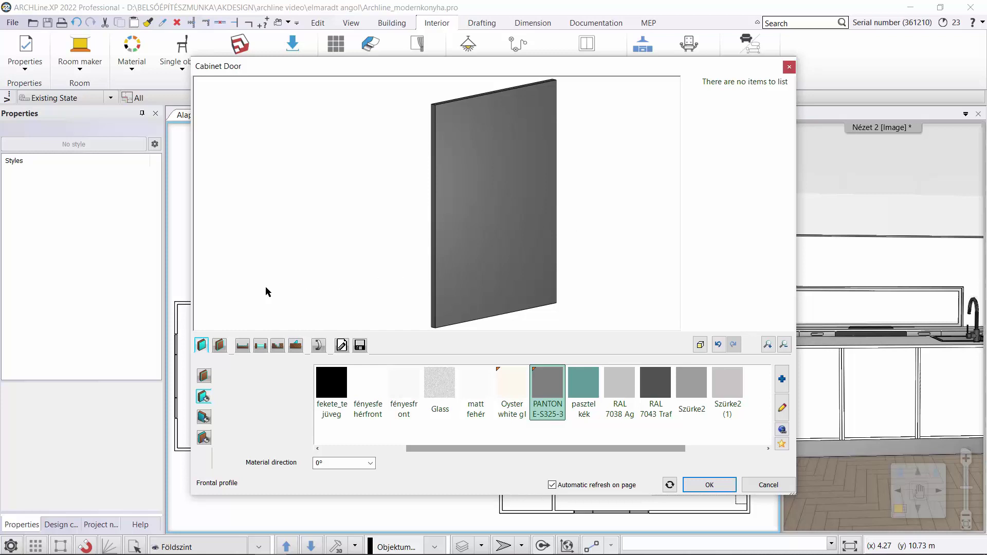
pyautogui.click(221, 345)
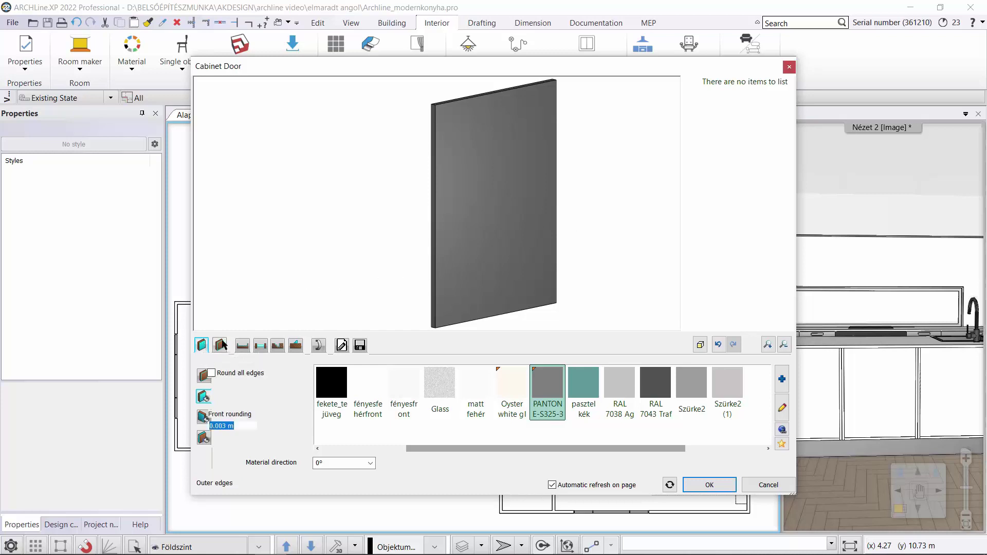
# - Set the door panel's size to 2.6 m wide and 0.75 m high
pyautogui.click(203, 345)
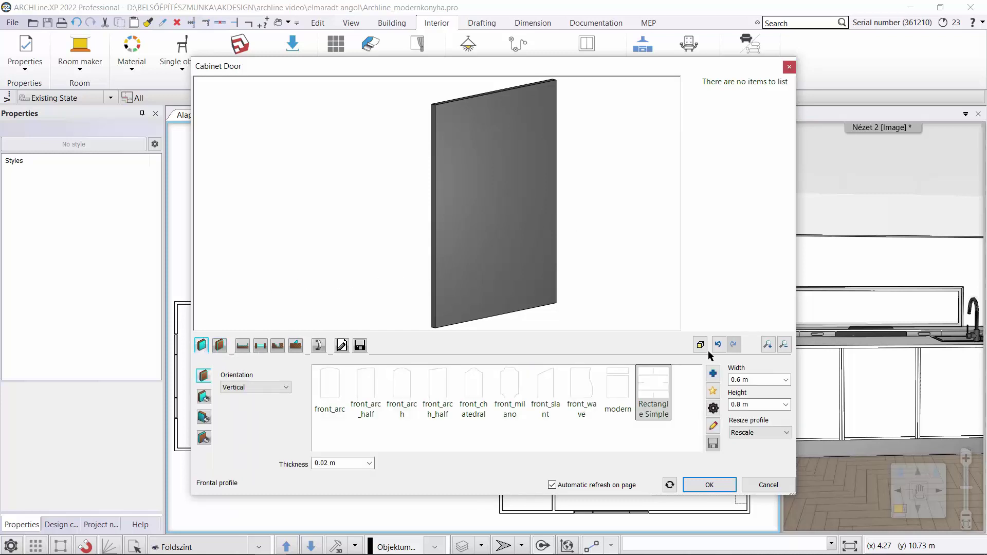
pyautogui.click(748, 382)
pyautogui.write('2.6')
pyautogui.click(746, 404)
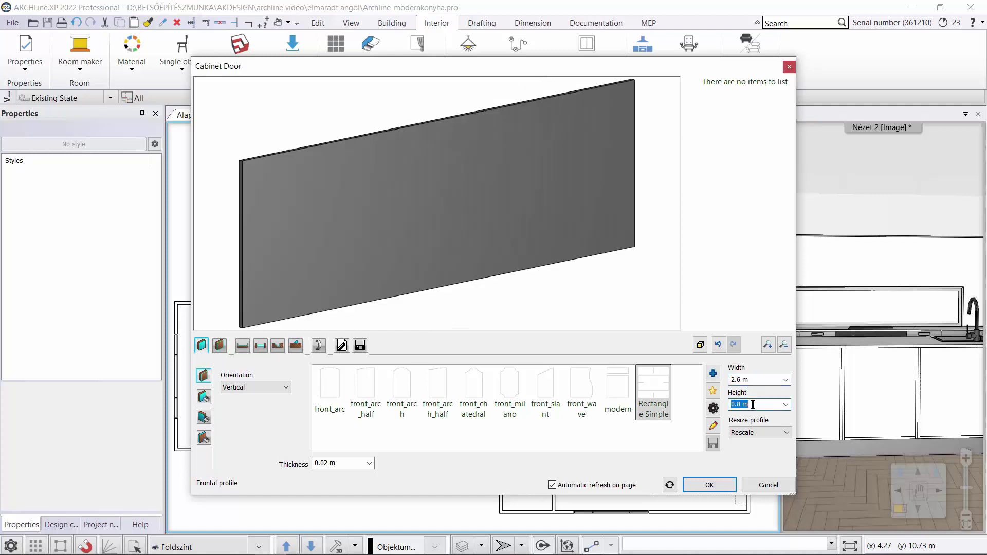
pyautogui.write('0,')
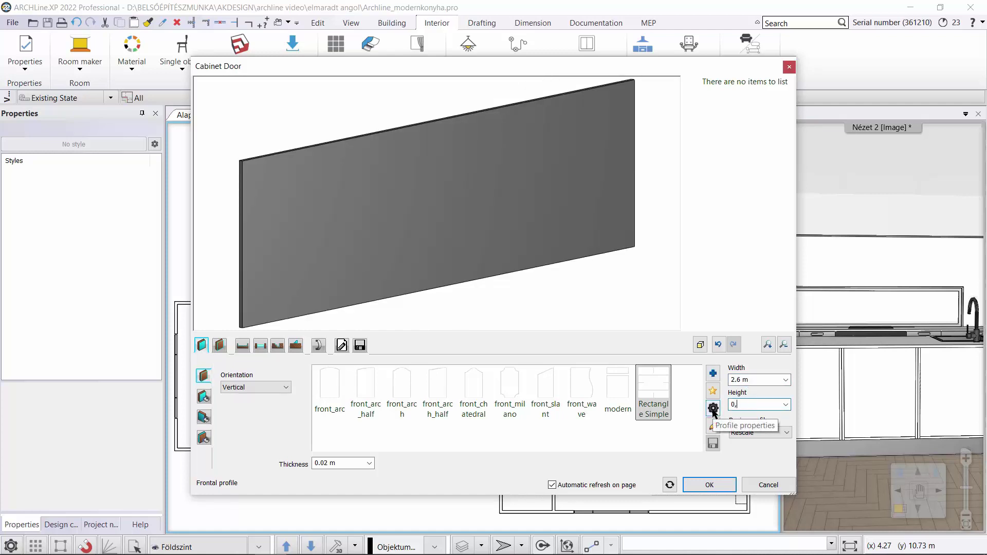
pyautogui.write('75')
pyautogui.press('Tab')
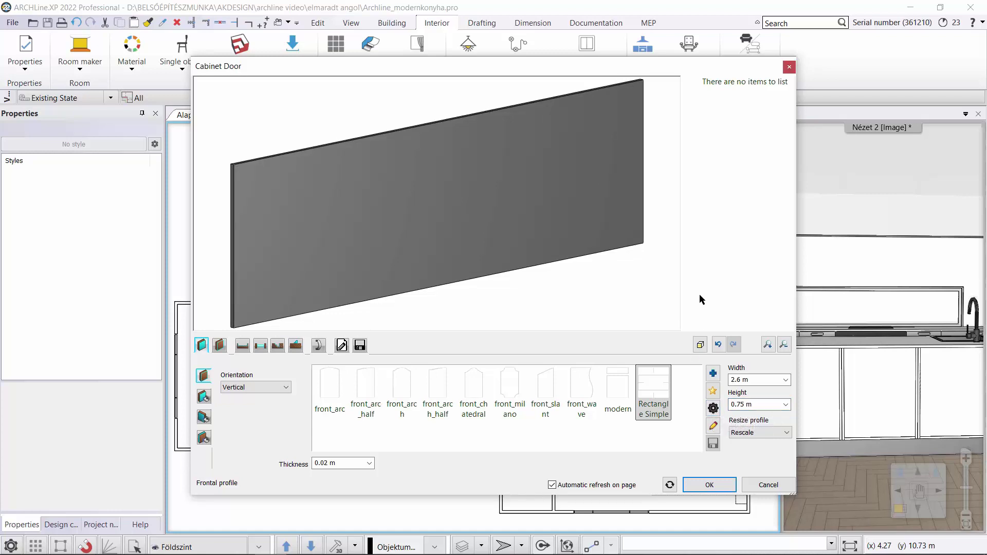
# - Save the panel to the library as decor, in category KITCHEN with sub category Base Cabinets
pyautogui.click(359, 345)
pyautogui.click(753, 403)
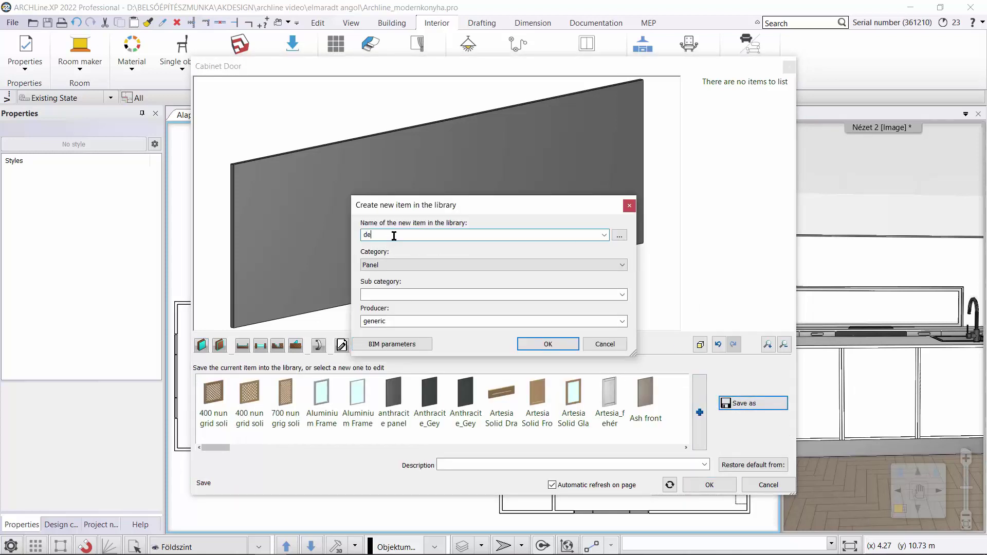
pyautogui.click(531, 264)
pyautogui.click(411, 368)
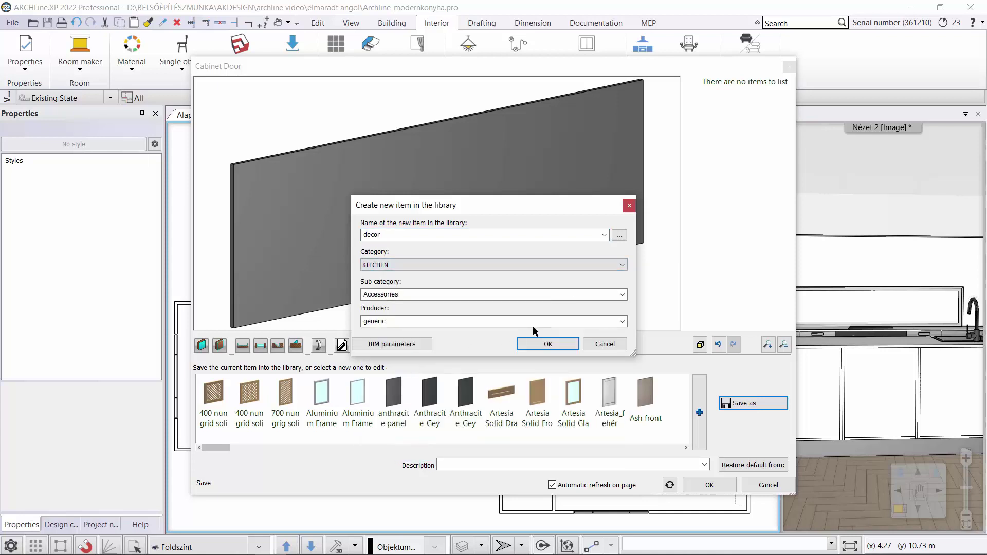
pyautogui.click(621, 294)
pyautogui.click(425, 322)
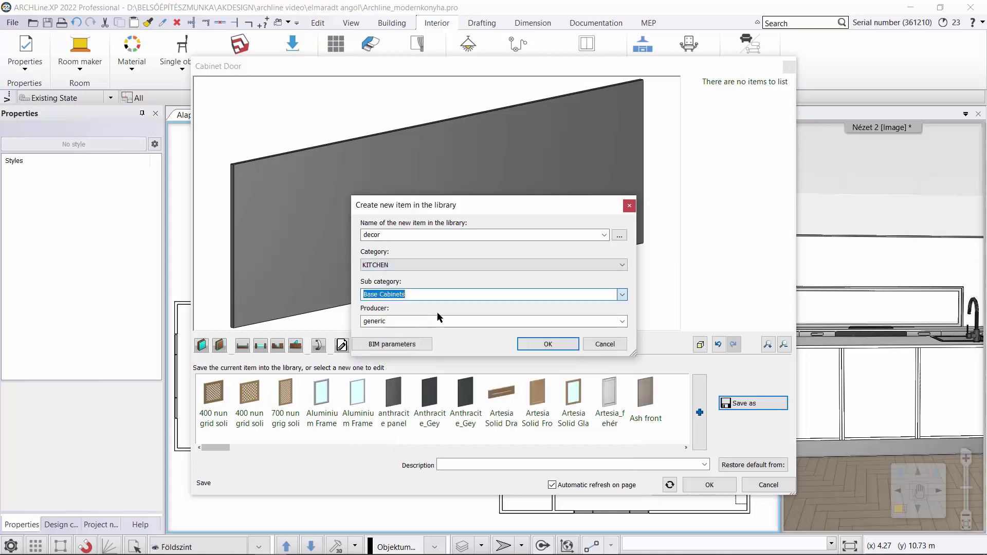
pyautogui.click(579, 342)
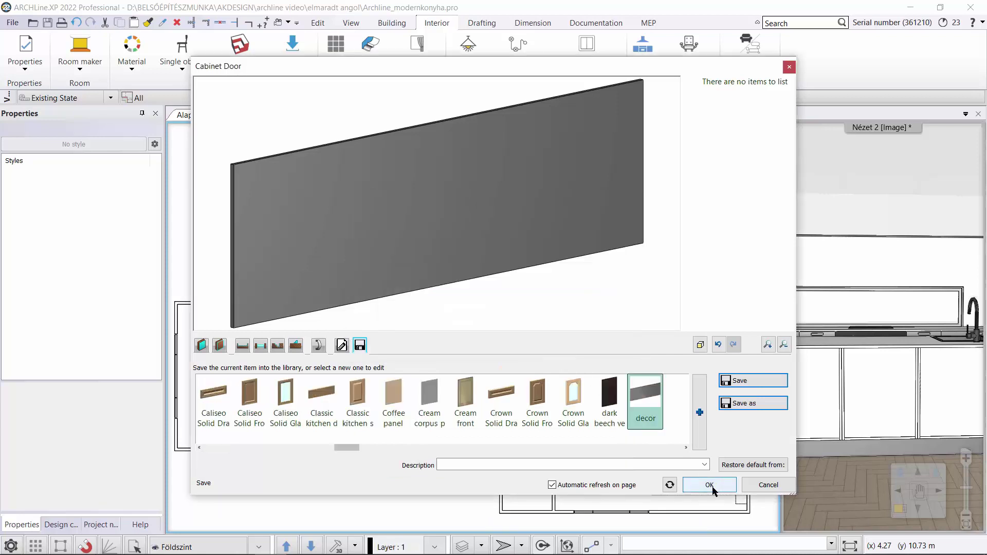
# - Place the decor panel against the cabinet backs on the island's tap side, flush with the cabinet end corner
pyautogui.click(721, 484)
pyautogui.scroll(3, 496, 447)
pyautogui.scroll(5, 384, 343)
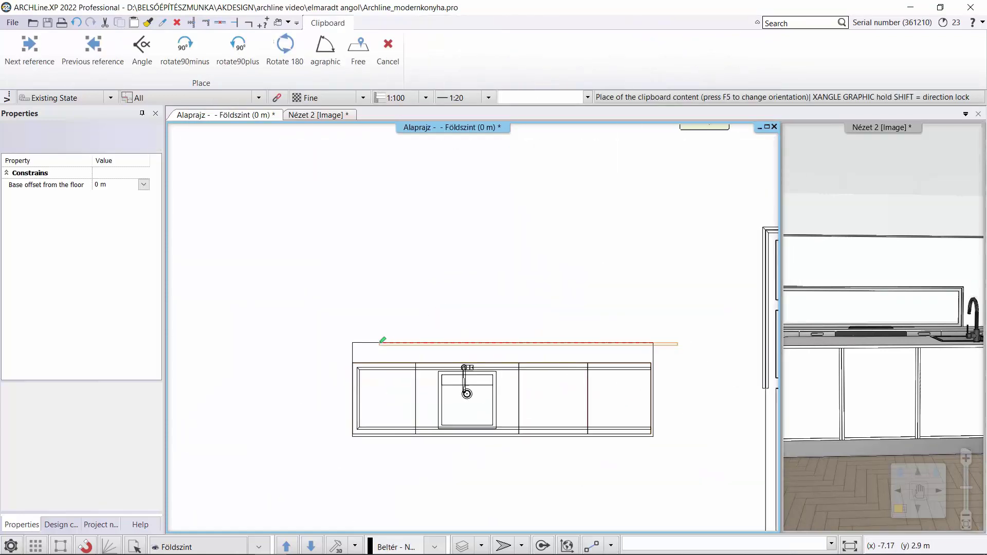
pyautogui.scroll(3, 493, 336)
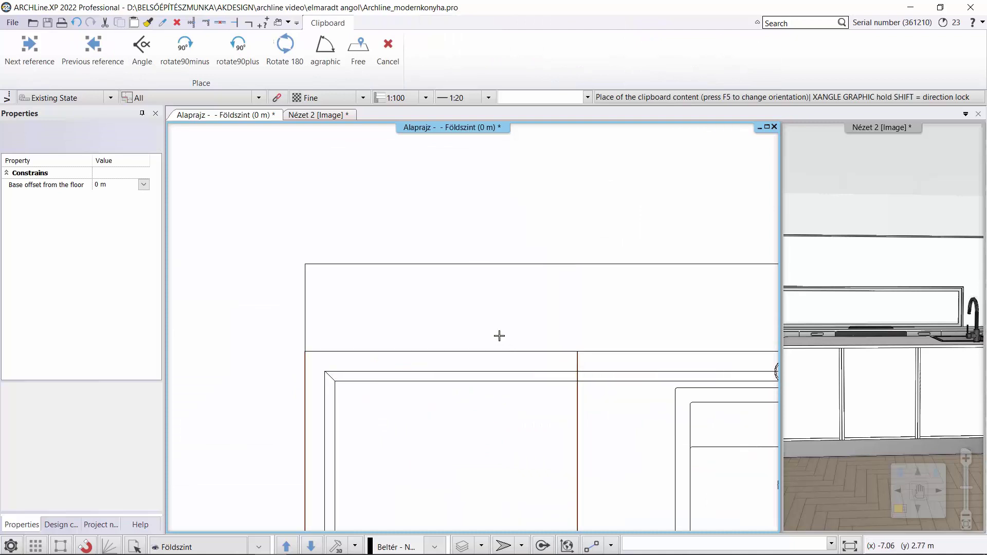
pyautogui.click(308, 340)
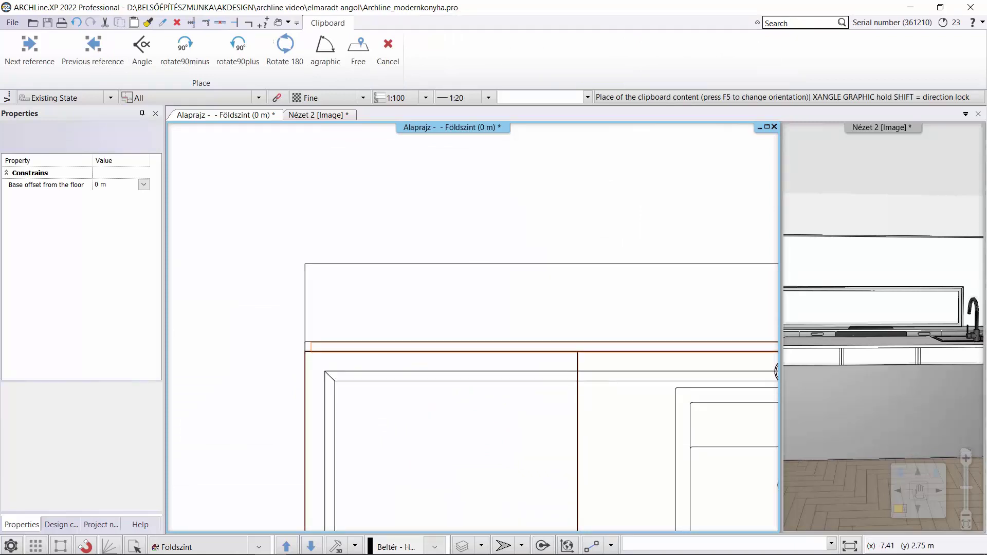
pyautogui.press('Escape')
# - Raise the decor panel on the island's back to a base elevation of 0.15 m
pyautogui.click(900, 510)
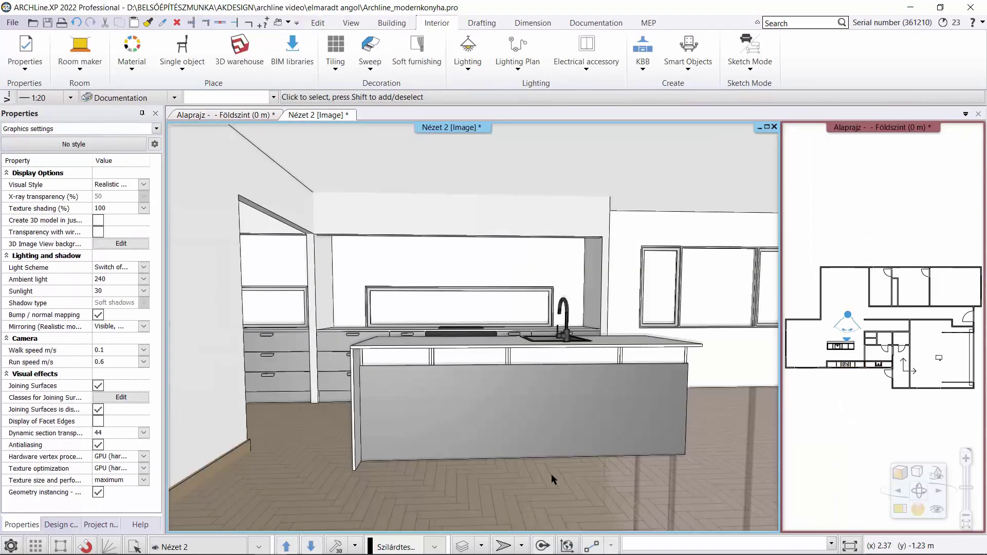
pyautogui.click(454, 423)
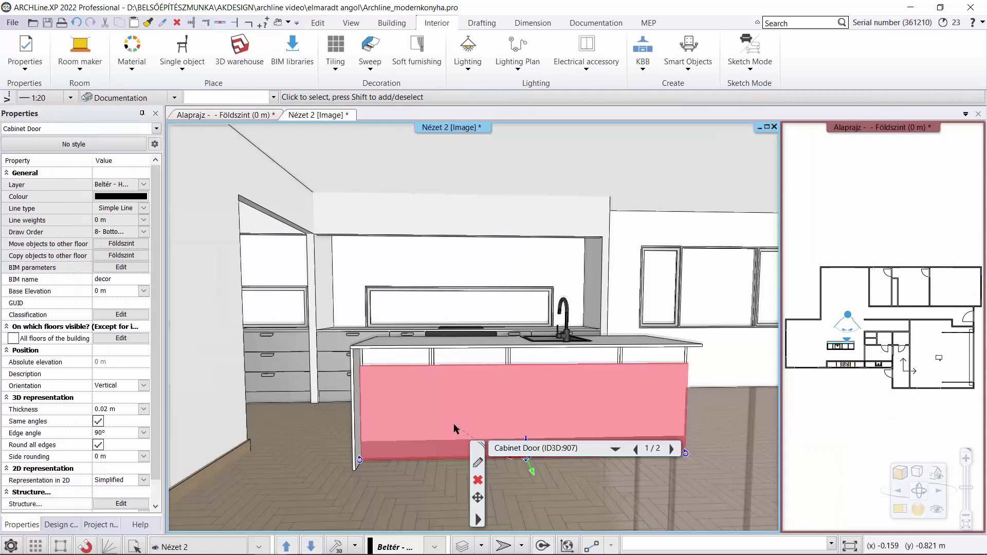
pyautogui.click(118, 291)
pyautogui.moveTo(118, 292); pyautogui.dragTo(20, 283)
pyautogui.write('0.15')
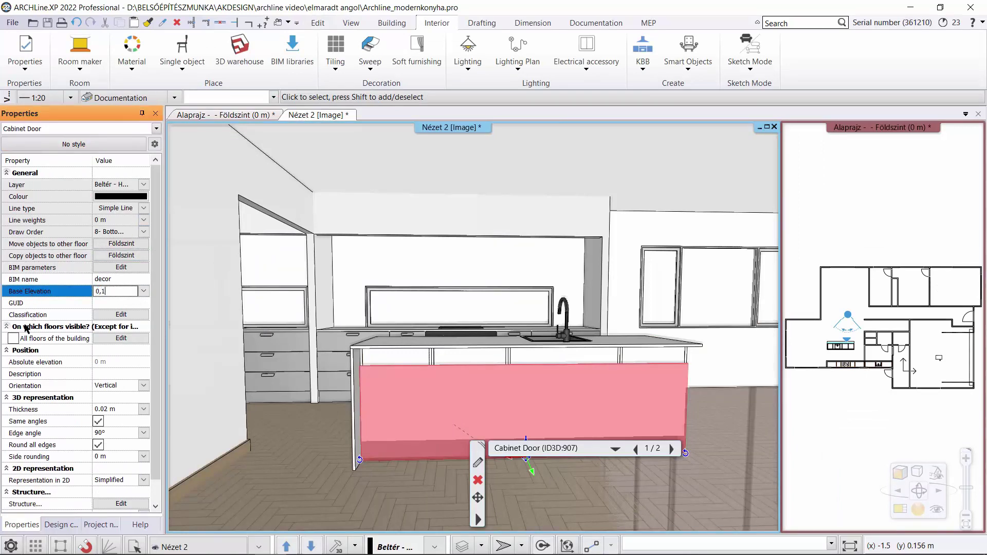
pyautogui.press('Return')
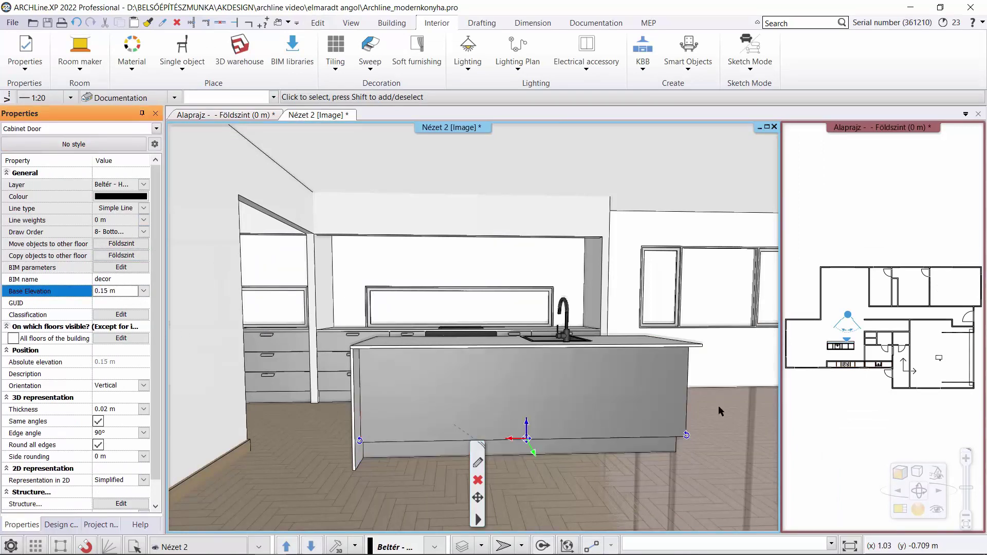
# - Start a new KBB cabinet in the floor plan with the whole plan in view
pyautogui.click(848, 362)
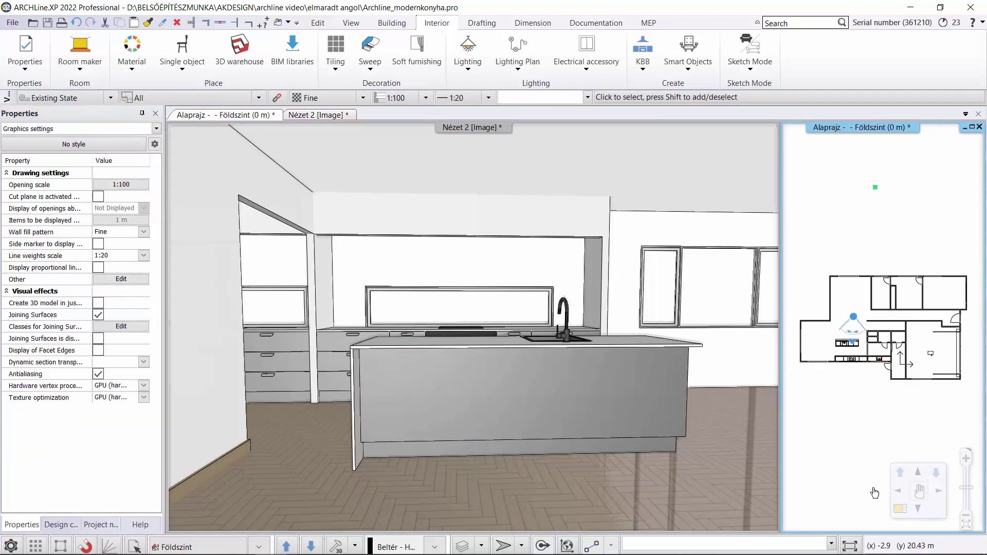
pyautogui.click(901, 509)
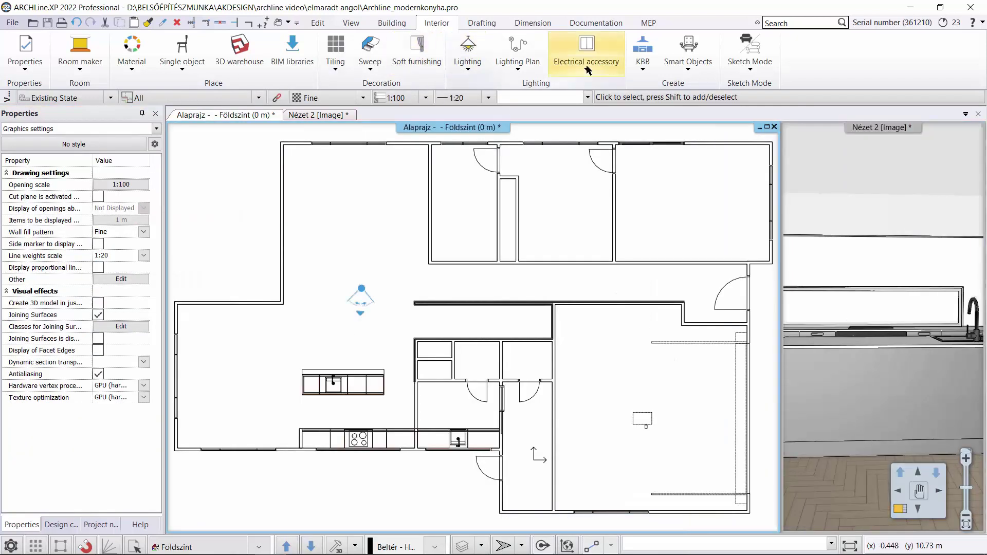
pyautogui.click(642, 62)
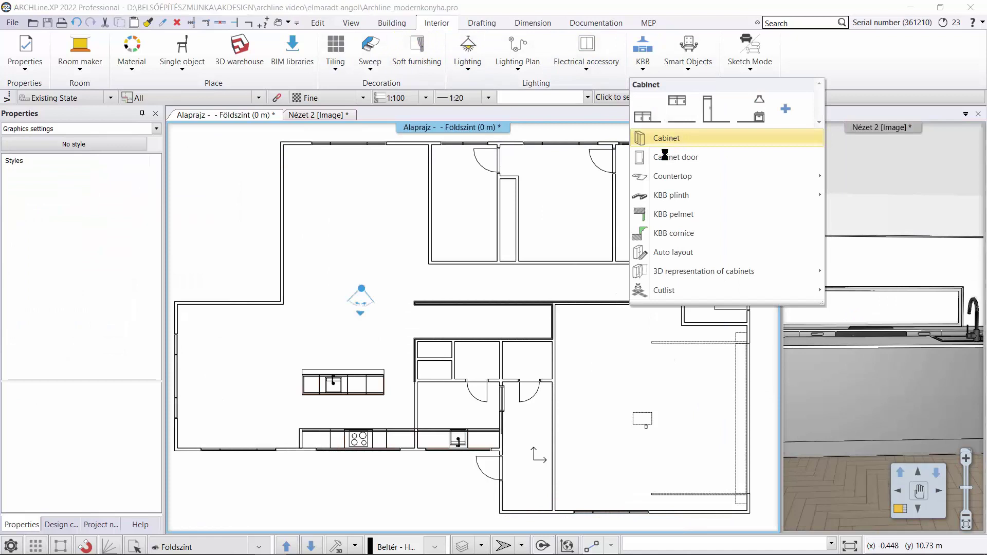
pyautogui.click(678, 137)
pyautogui.moveTo(609, 204); pyautogui.dragTo(601, 200)
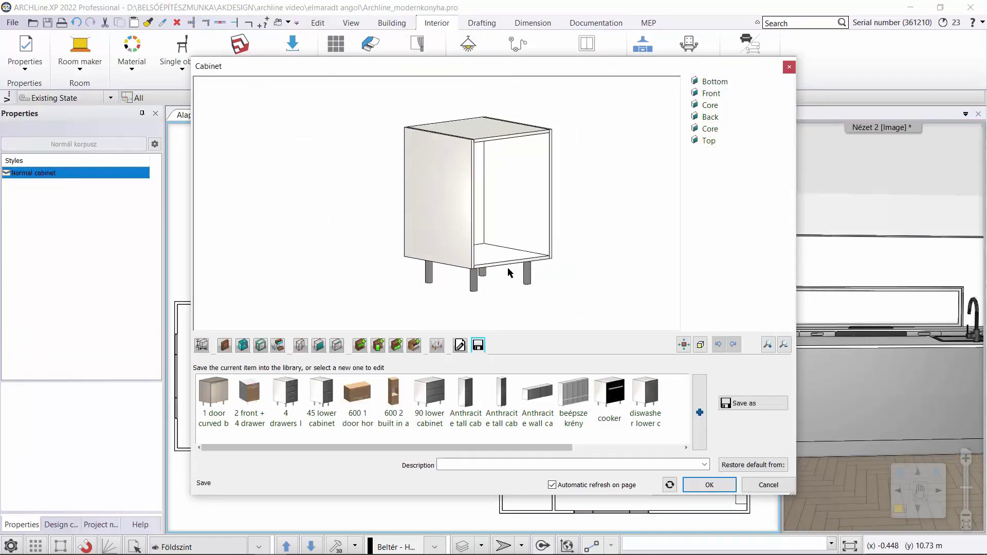
# - Try hiding the new cabinet's legs in the default leg settings and restore them
pyautogui.click(284, 347)
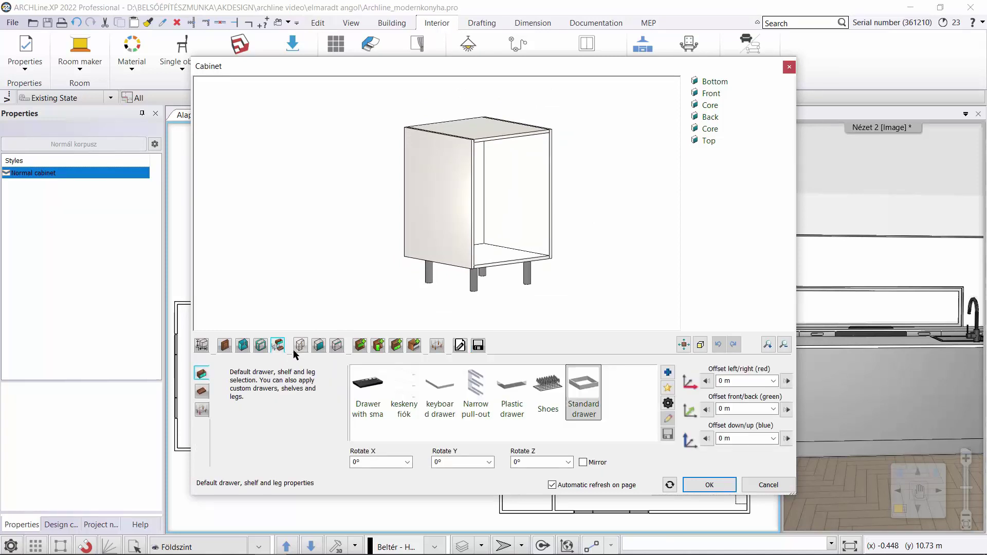
pyautogui.click(202, 409)
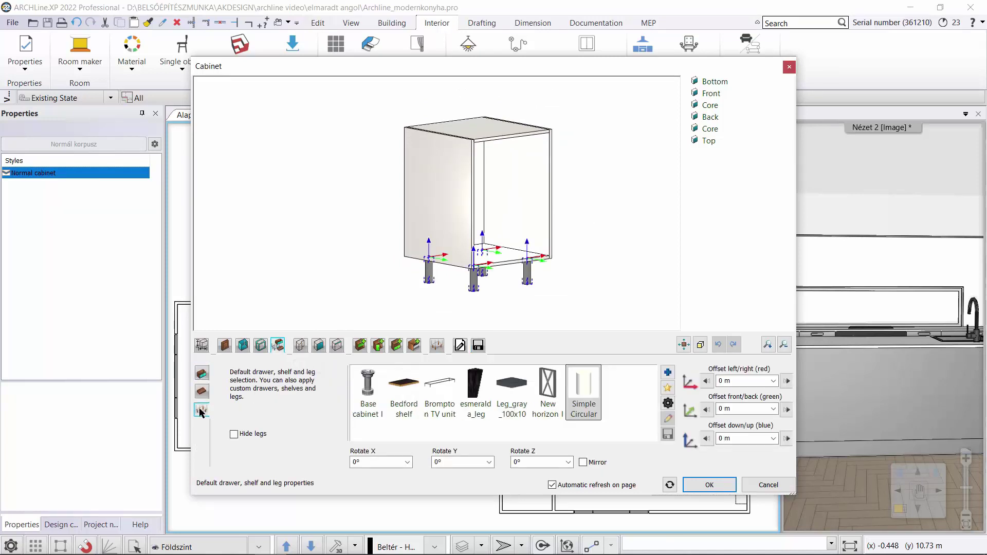
pyautogui.click(234, 435)
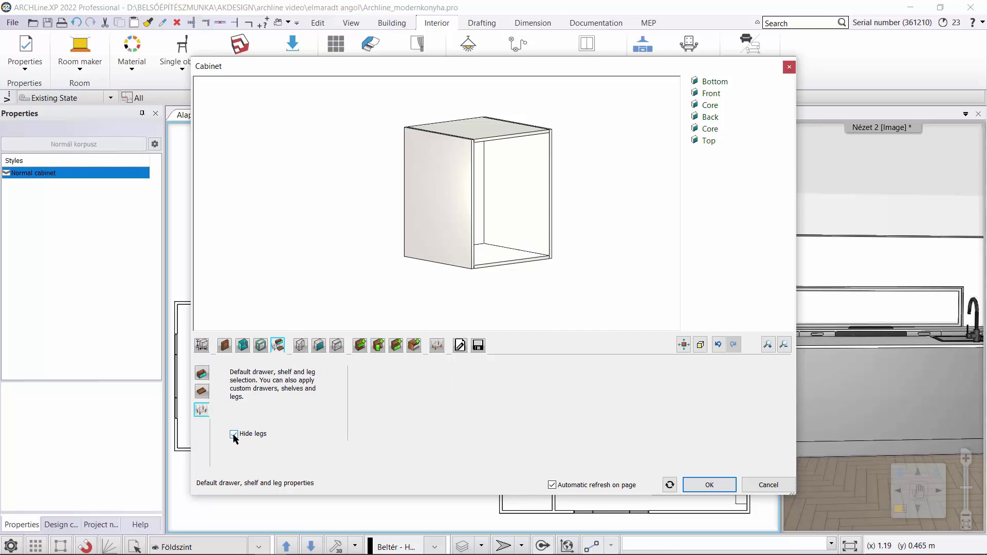
pyautogui.click(234, 435)
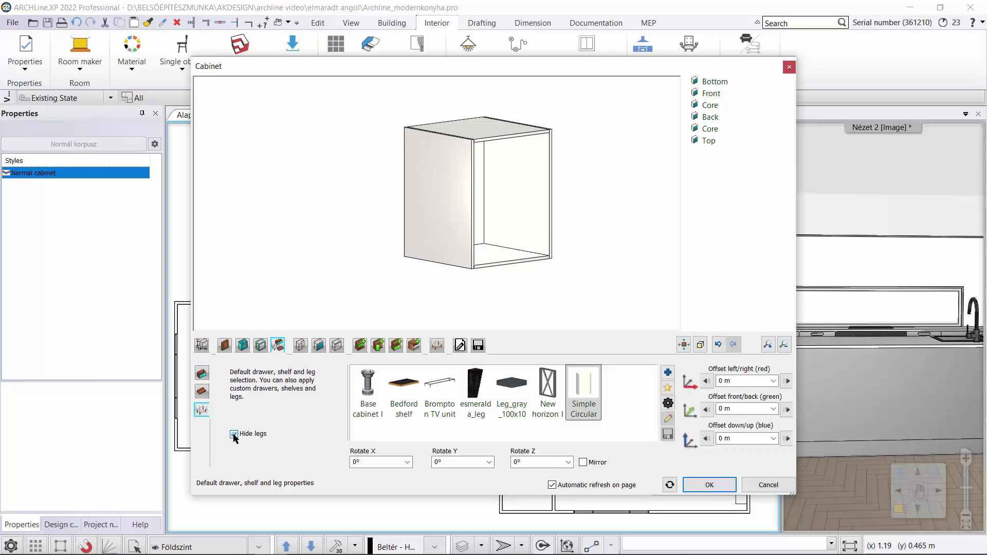
# - Set the cabinet's space for legs to 0 m and its total height to 0.6 m
pyautogui.click(204, 345)
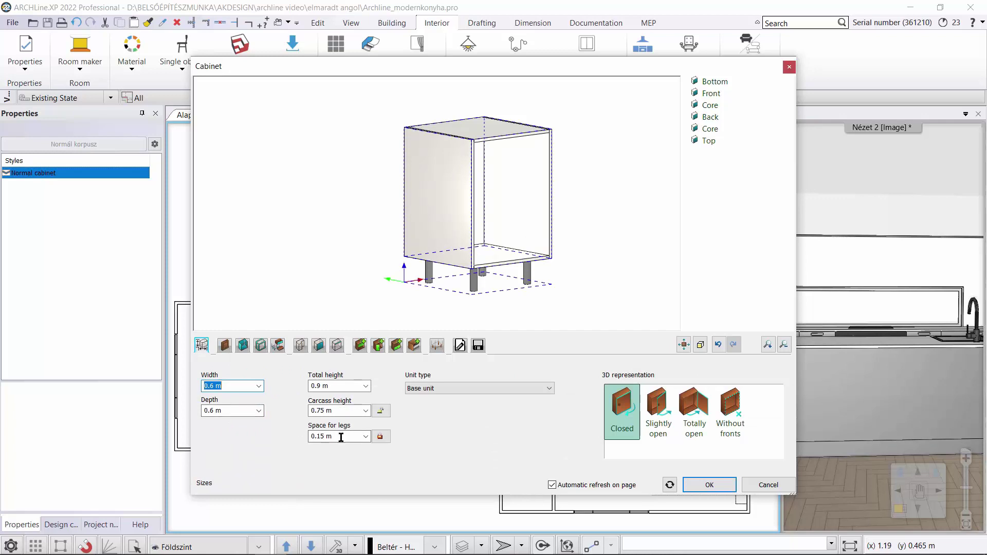
pyautogui.click(341, 437)
pyautogui.write('0')
pyautogui.click(368, 252)
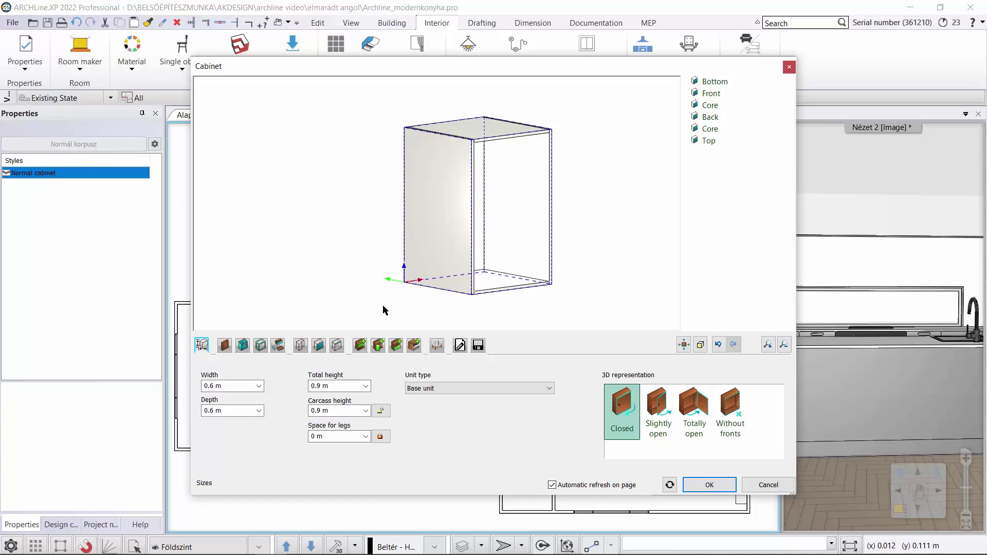
pyautogui.doubleClick(323, 386)
pyautogui.write('0.6')
pyautogui.click(343, 254)
# - Set the cabinet's depth to 0.35 m and its width to 0.45 m
pyautogui.click(245, 410)
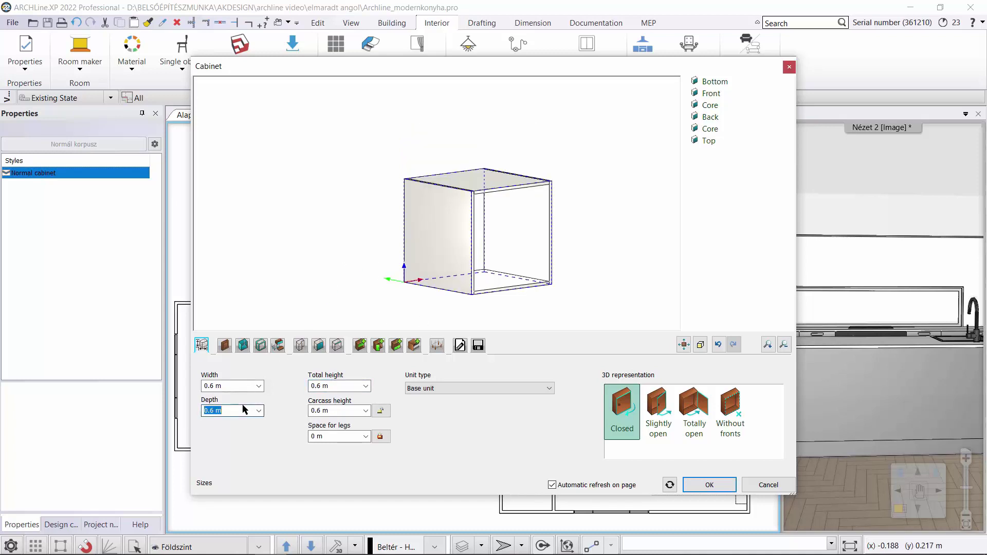
pyautogui.write('0,35')
pyautogui.press('Return')
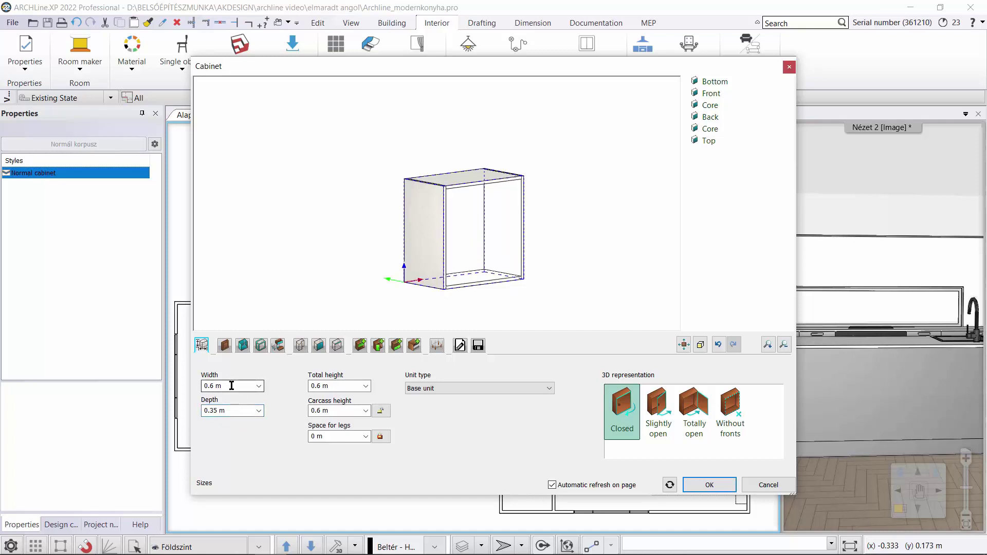
pyautogui.click(232, 386)
pyautogui.write('5')
pyautogui.press('Return')
pyautogui.moveTo(415, 229); pyautogui.dragTo(523, 234)
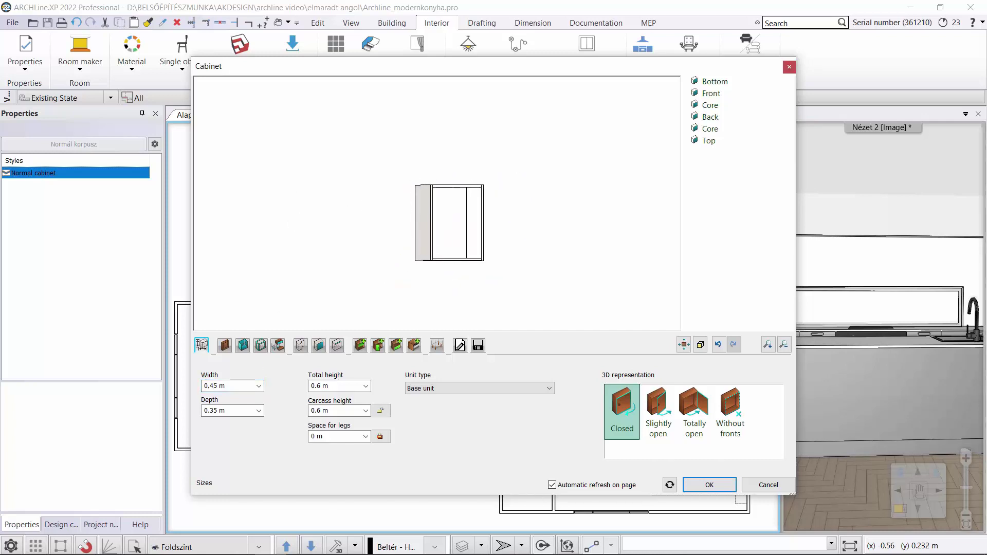
# - Choose the first Debba cabinet handle as the cabinet's default handle
pyautogui.click(227, 345)
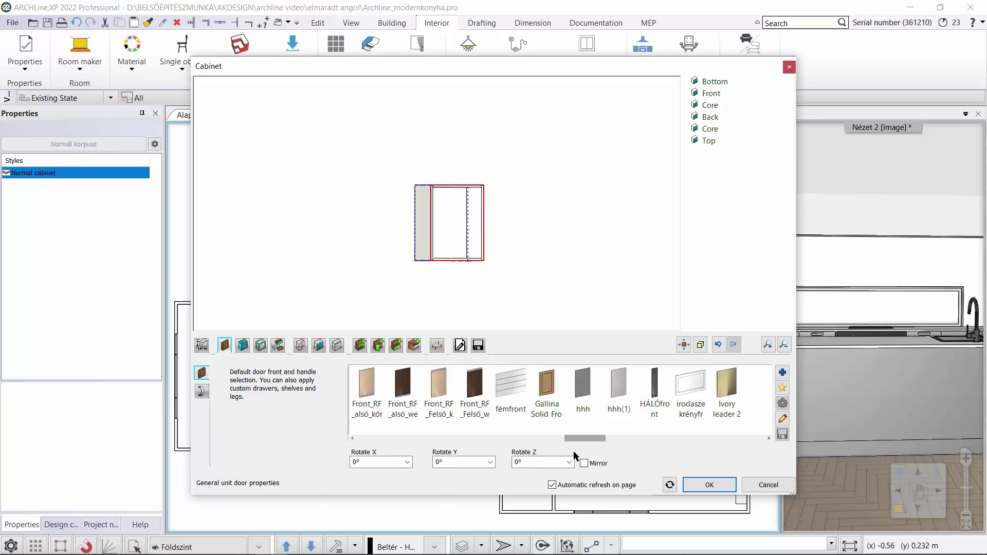
pyautogui.click(202, 392)
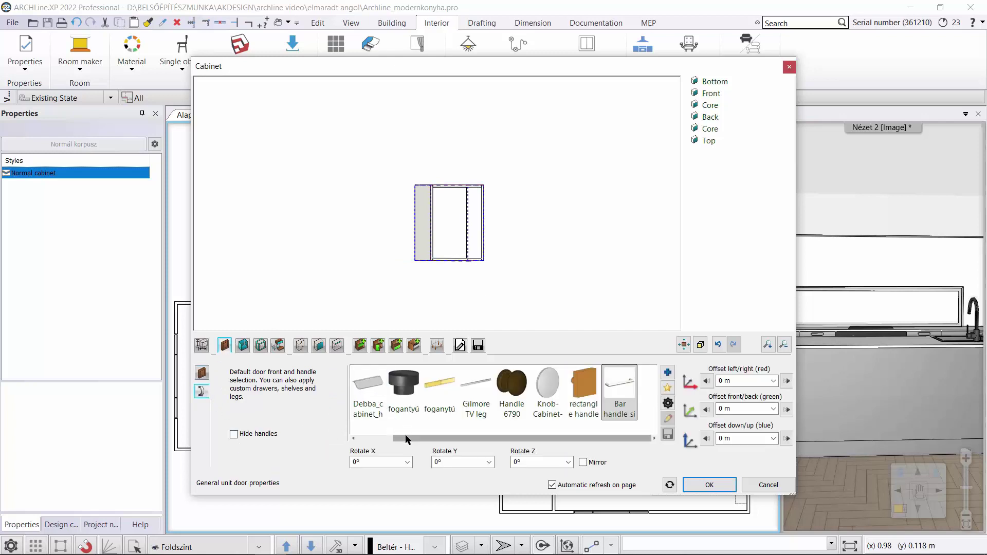
pyautogui.moveTo(406, 439); pyautogui.dragTo(389, 438)
pyautogui.click(406, 391)
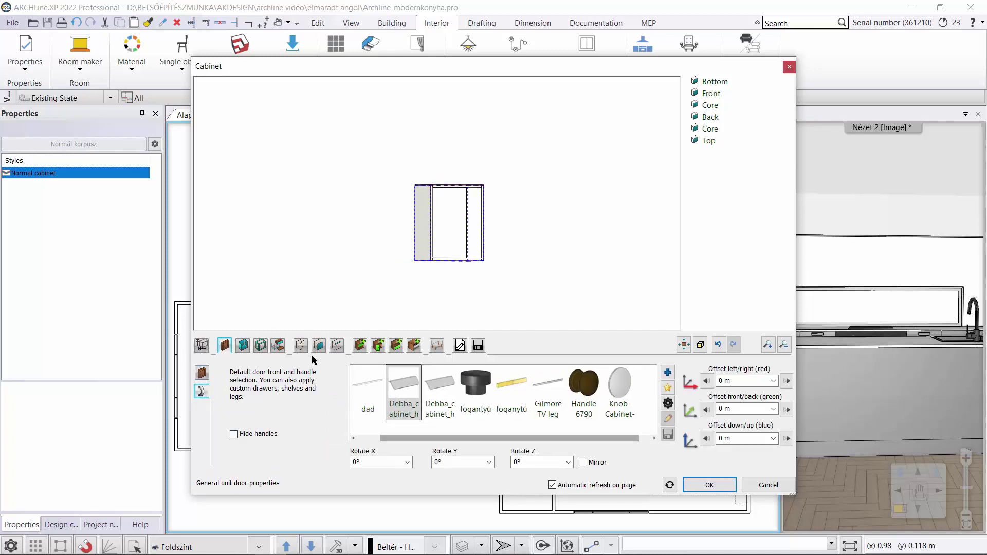
# - Add a full-overlay, left-opening door to the cabinet front and position its handle at the door's bottom centre
pyautogui.click(378, 345)
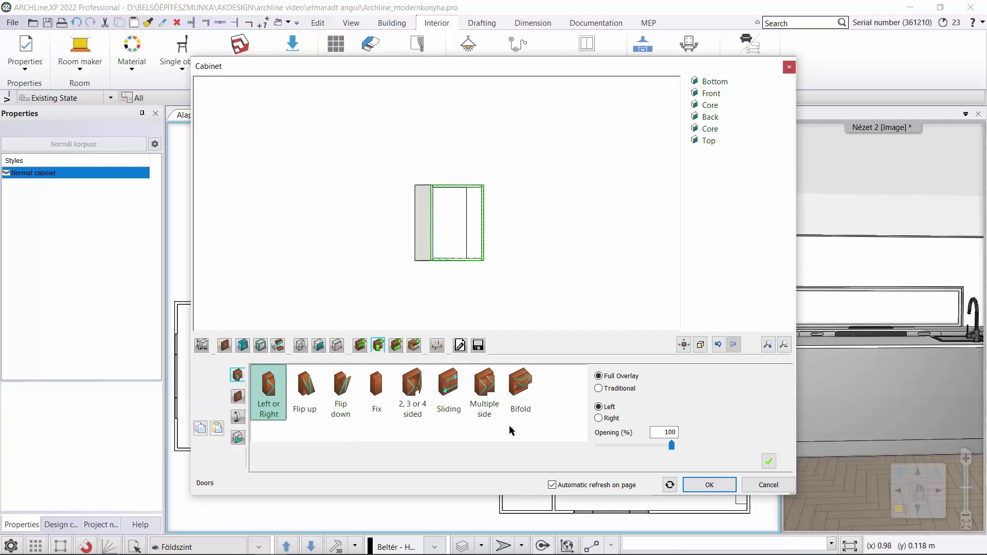
pyautogui.click(768, 461)
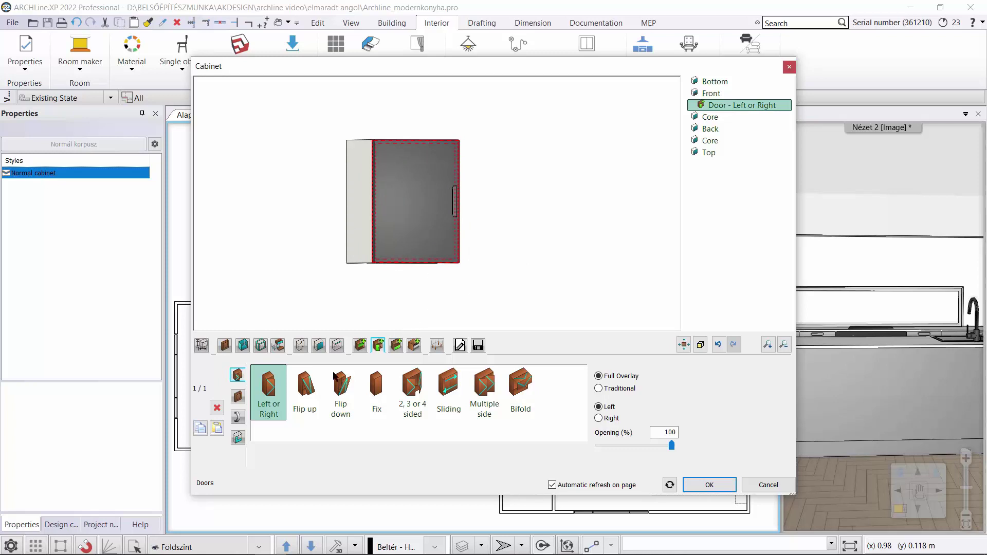
pyautogui.click(238, 417)
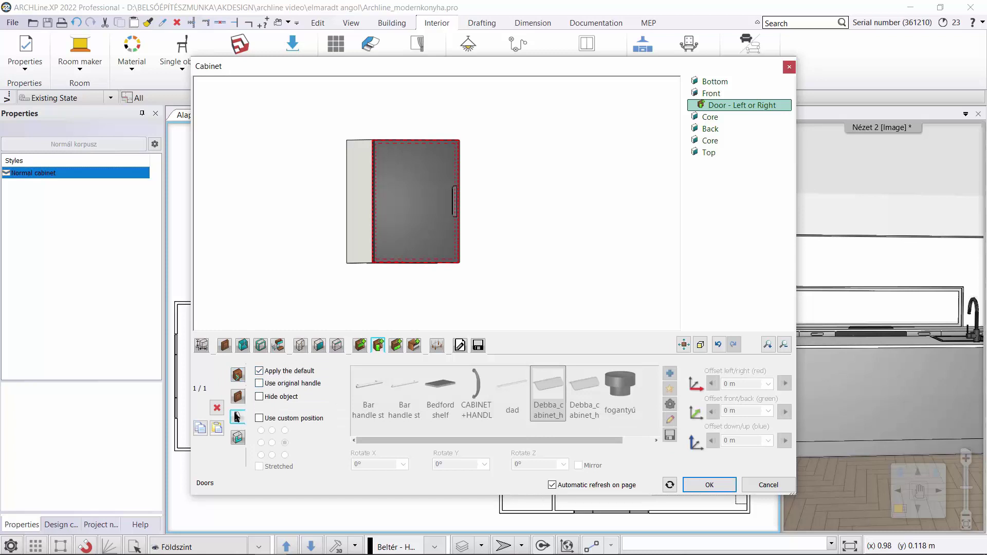
pyautogui.click(260, 419)
pyautogui.click(272, 455)
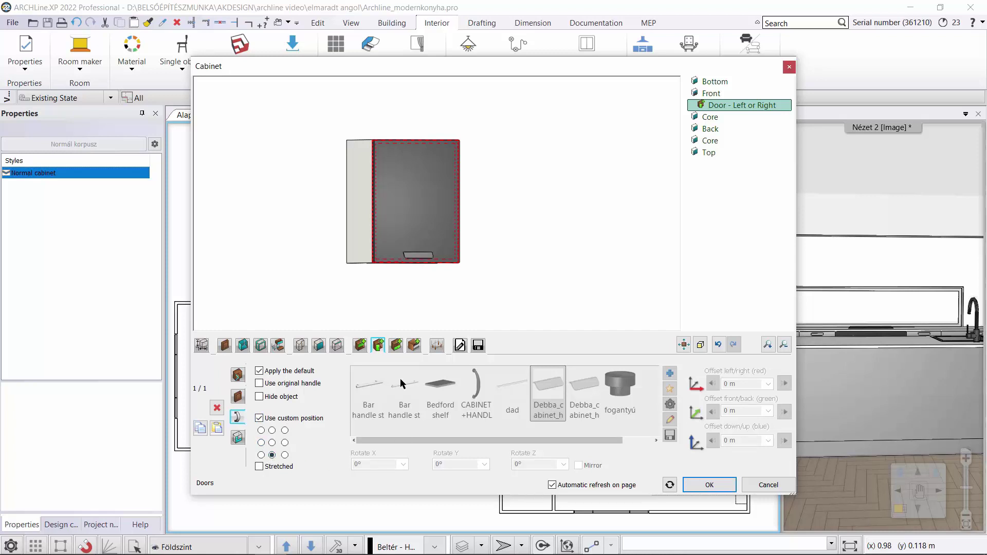
# - Save the cabinet to the library as door_topcabinet, in category KITCHEN with sub category Base Cabinets
pyautogui.click(479, 345)
pyautogui.click(739, 403)
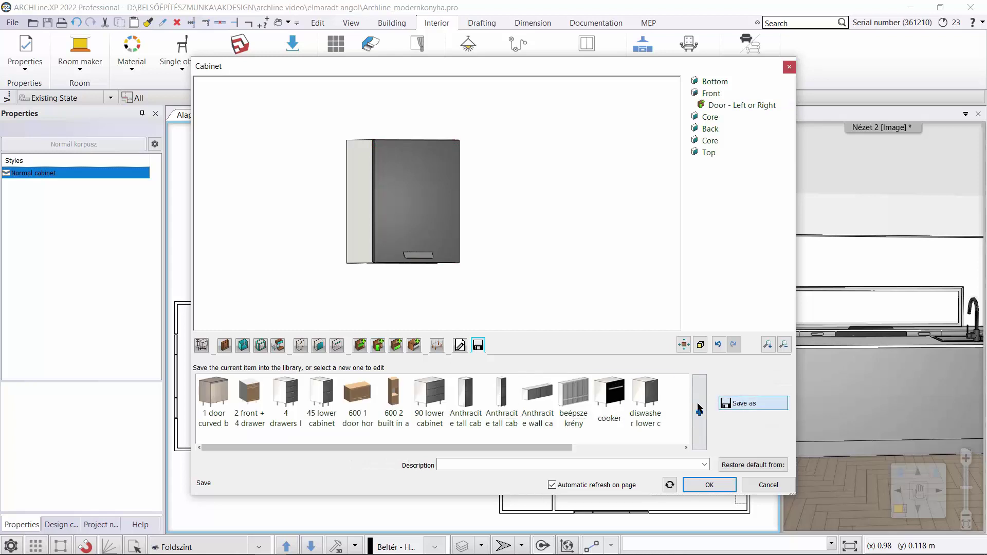
pyautogui.write('door_topcab')
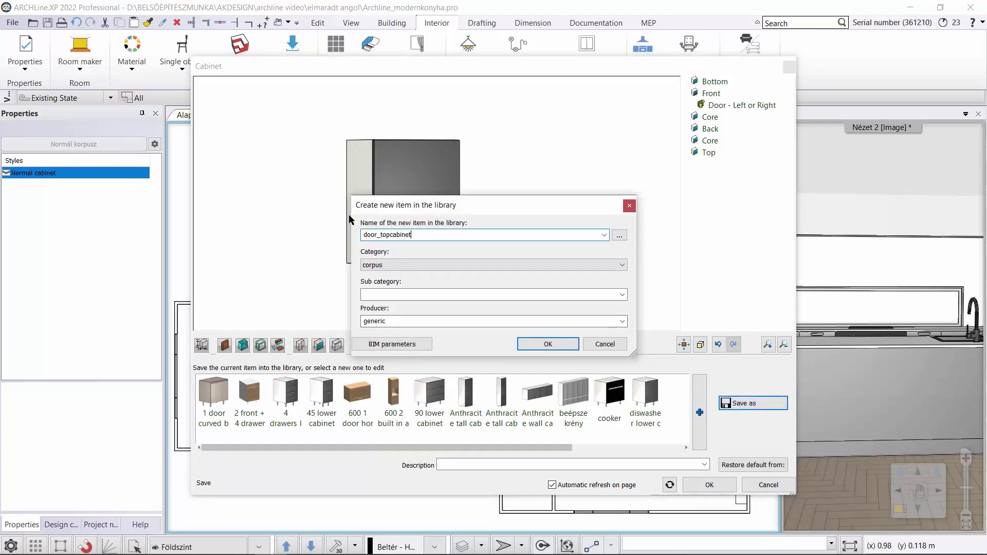
pyautogui.click(438, 265)
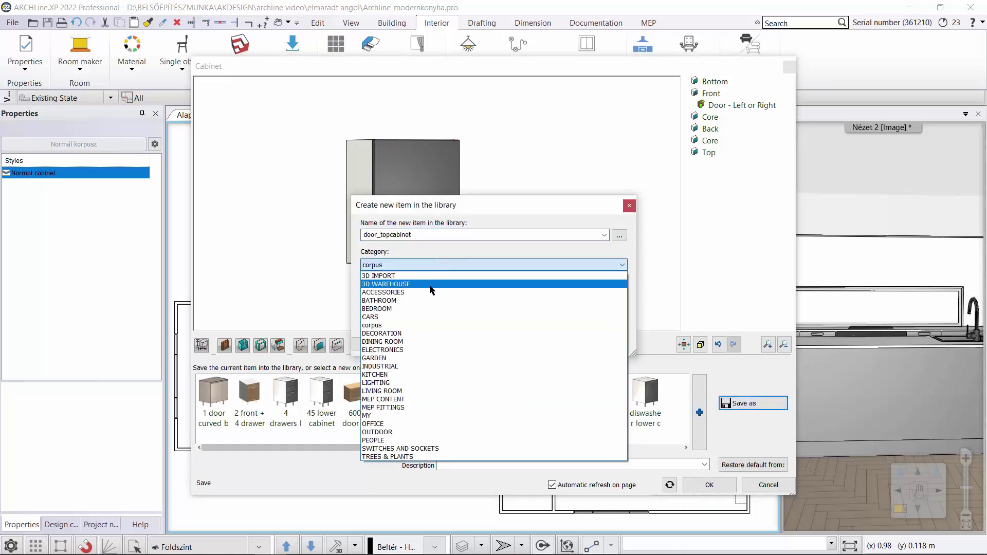
pyautogui.click(384, 374)
pyautogui.click(604, 295)
pyautogui.click(603, 302)
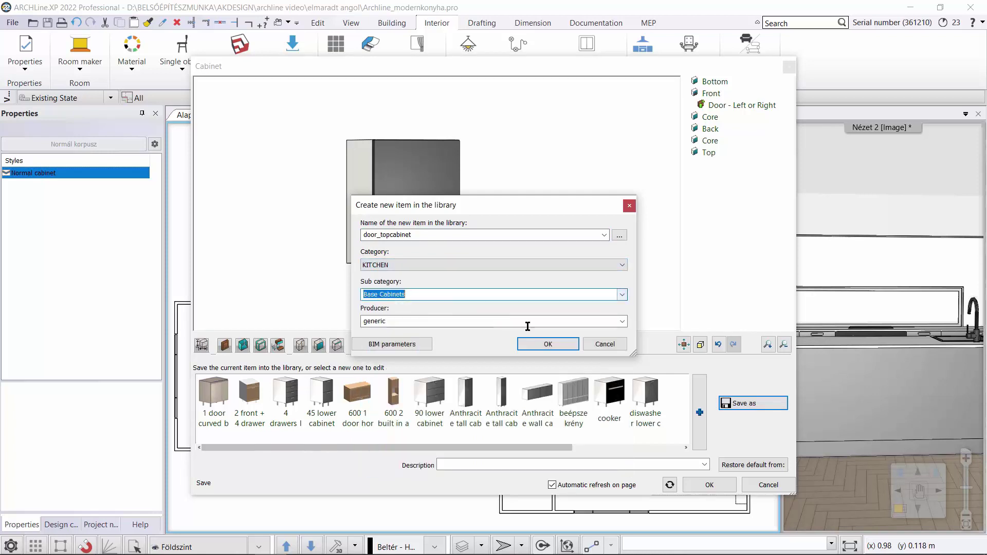
pyautogui.click(549, 344)
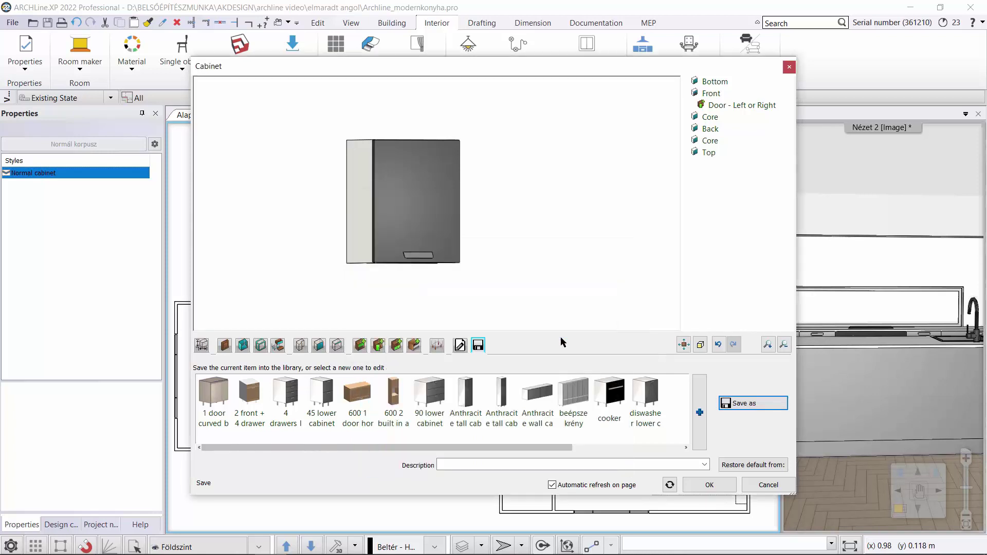
# - Place the cabinet rotated 180° in the wall corner at the partition end of the cooktop run
pyautogui.click(710, 485)
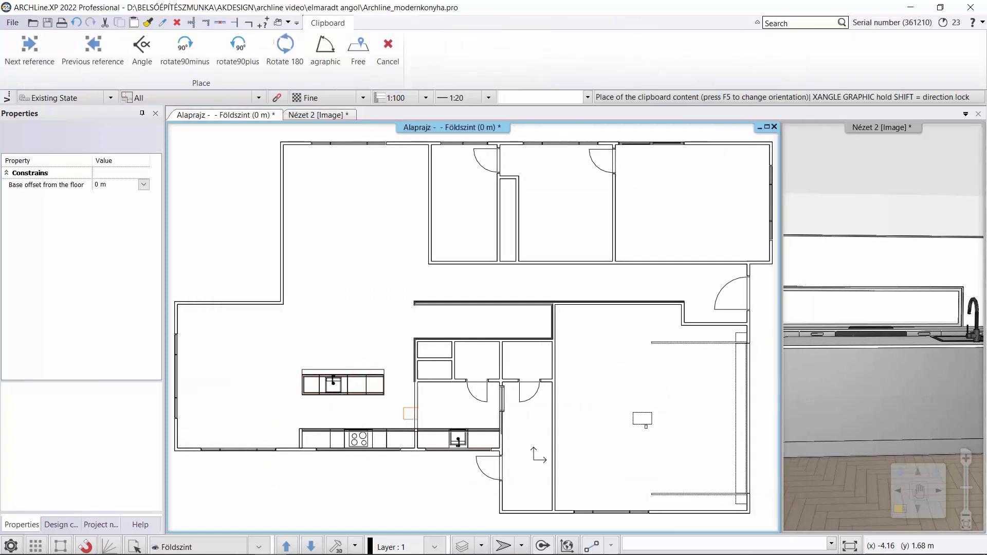
pyautogui.scroll(4, 339, 330)
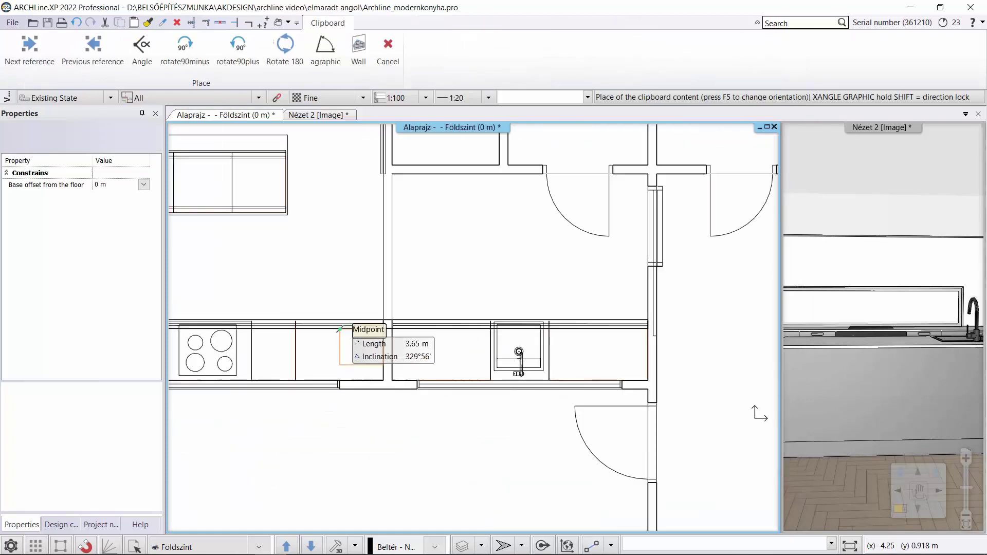
pyautogui.click(185, 46)
pyautogui.click(185, 45)
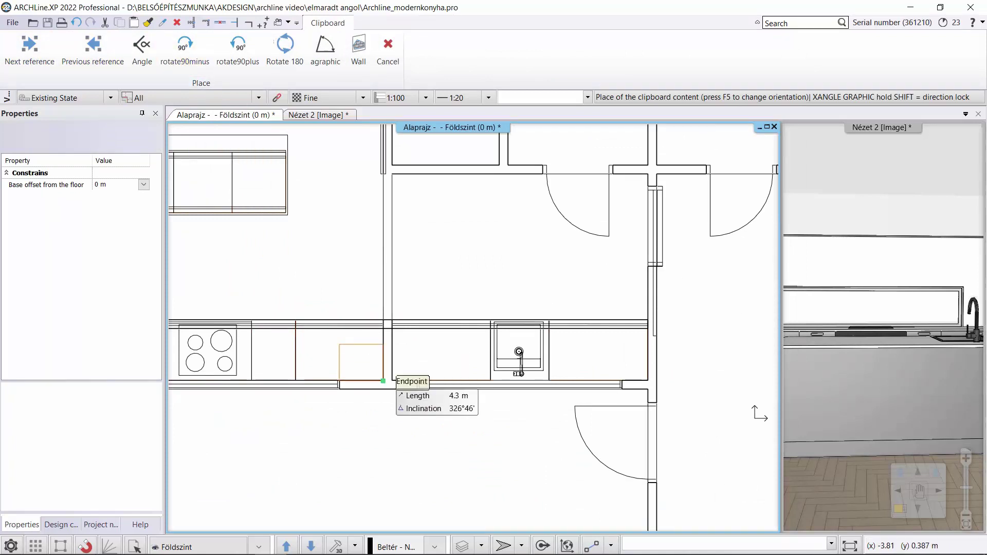
pyautogui.click(384, 381)
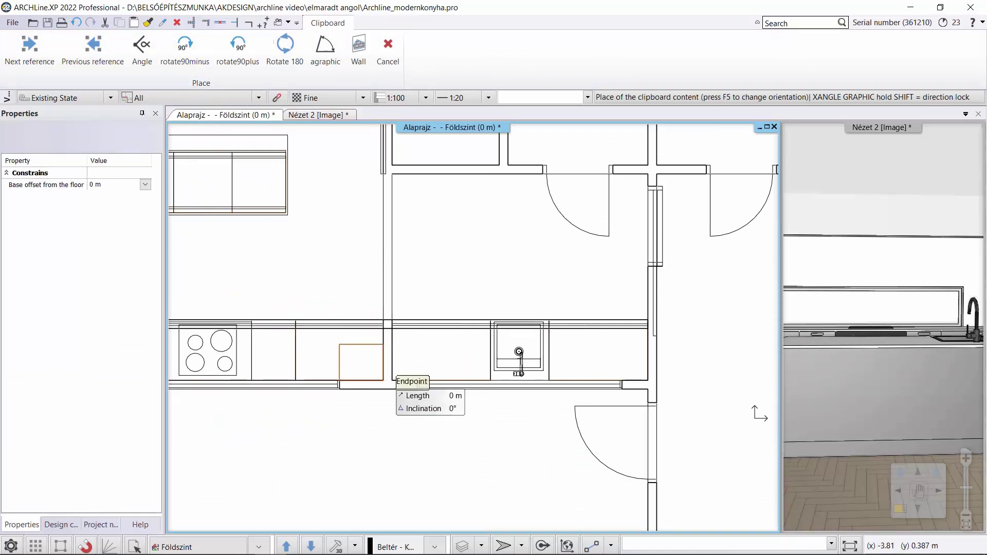
# - Set the base elevation of the newly placed top cabinet in the partition corner to 1.5 m
pyautogui.scroll(2, 883, 329)
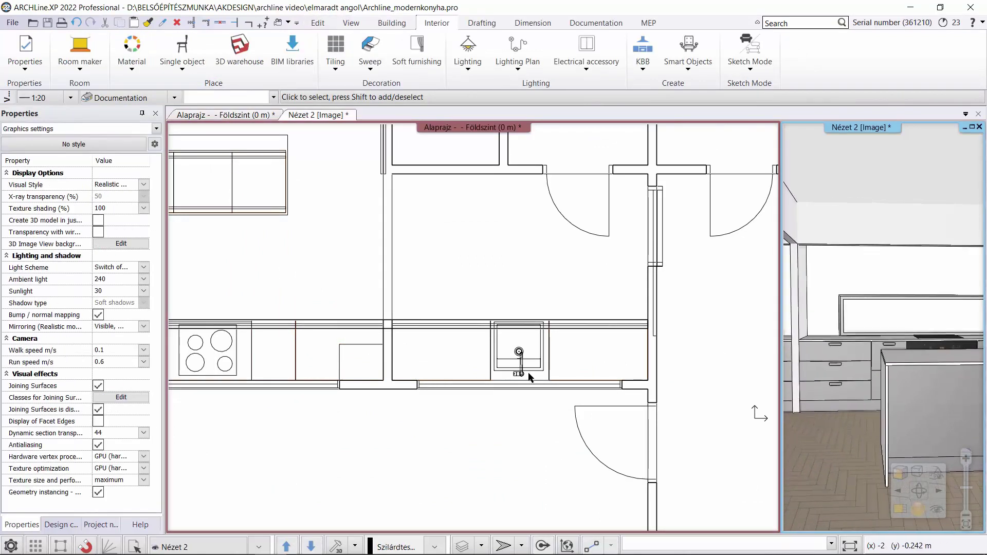
pyautogui.click(341, 349)
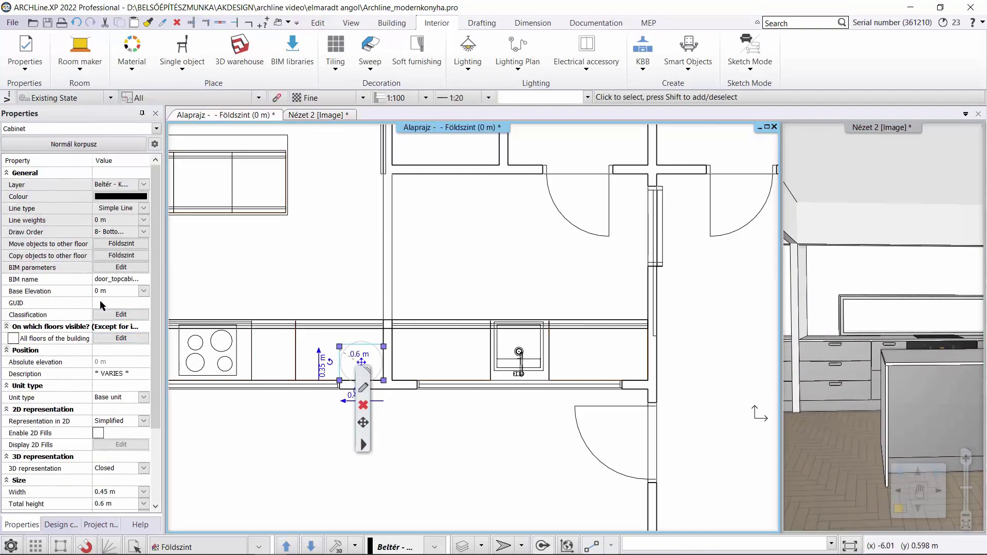
pyautogui.click(114, 291)
pyautogui.write('1.5')
pyautogui.press('Return')
pyautogui.click(315, 283)
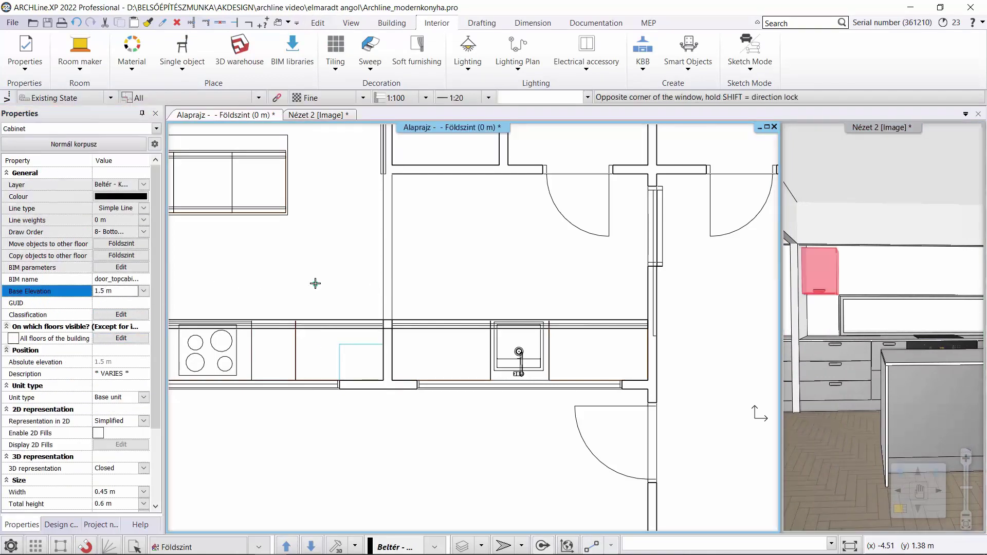
pyautogui.click(712, 291)
# - Copy the raised top cabinet twice, side by side along the back wall towards the cooktop
pyautogui.click(378, 351)
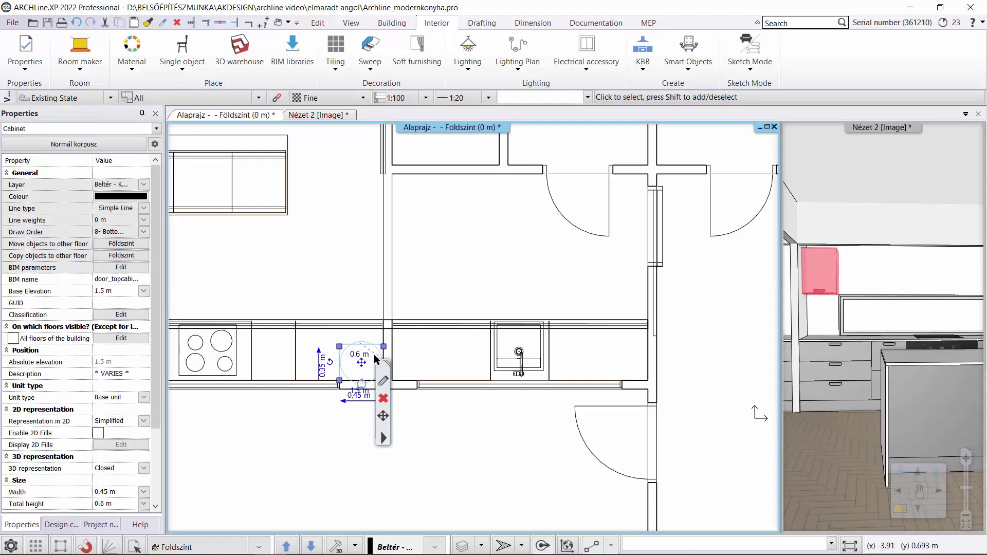
pyautogui.moveTo(380, 372); pyautogui.dragTo(358, 358, button='middle')
pyautogui.click(362, 367)
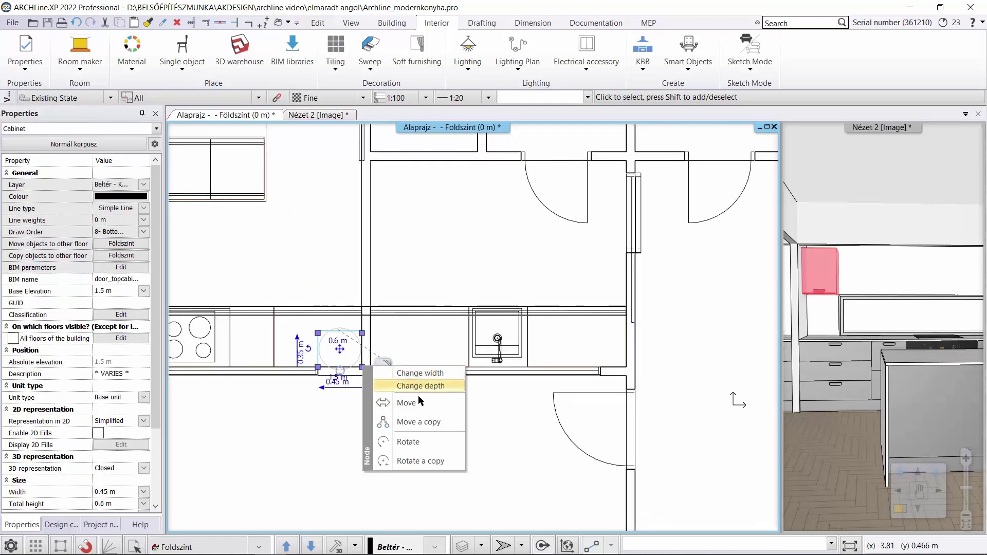
pyautogui.click(430, 423)
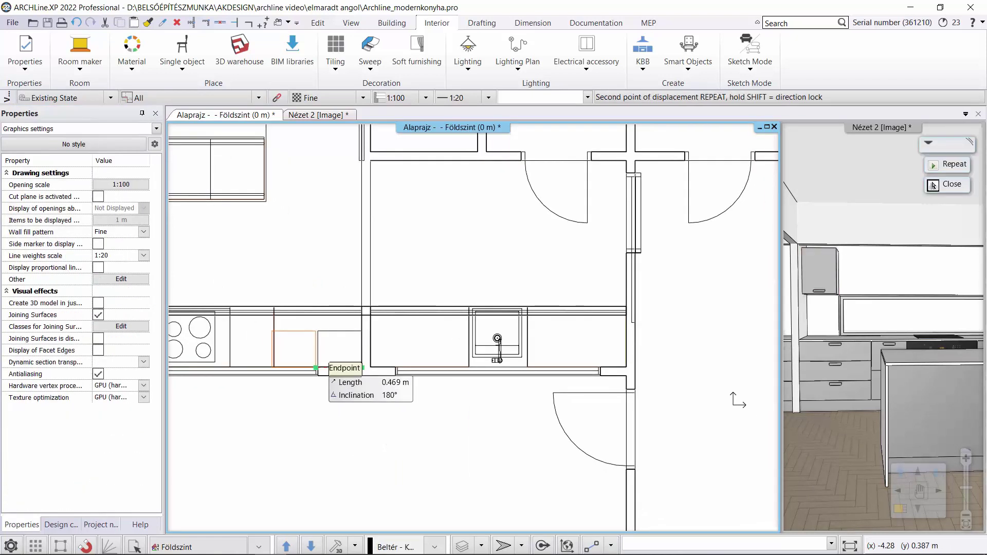
pyautogui.click(318, 367)
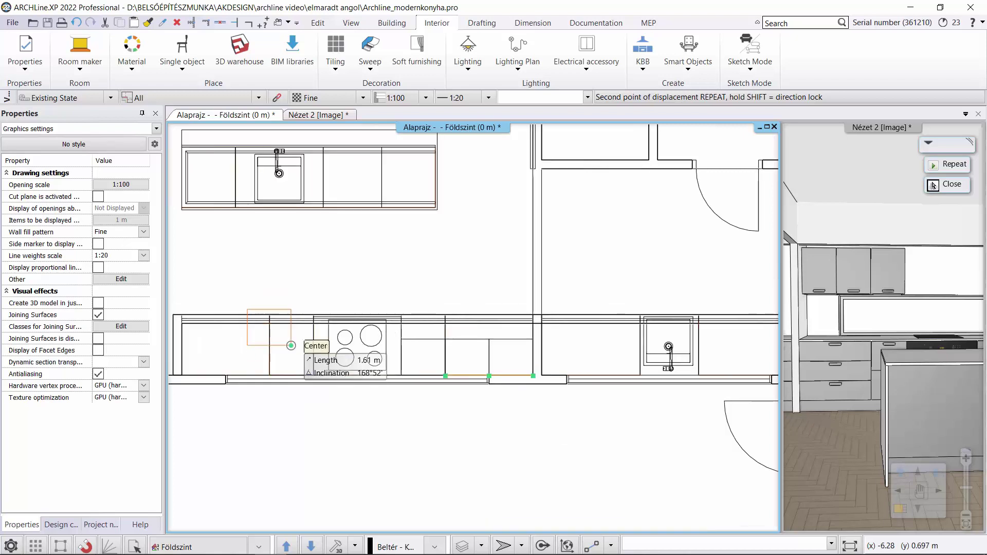
# - Add three more adjoining top cabinet copies on the far side of the cooktop, ending at the run's end wall
pyautogui.scroll(3, 288, 355)
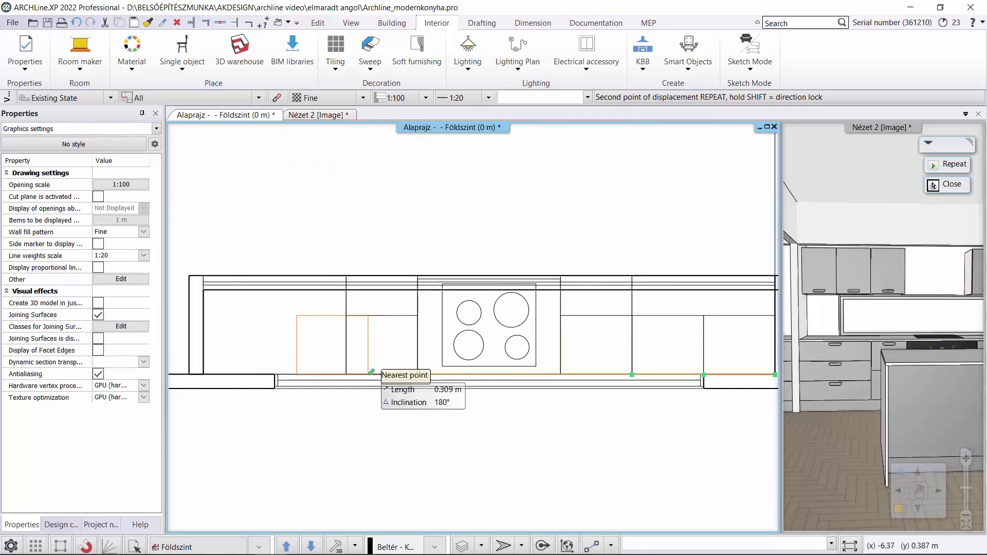
pyautogui.click(346, 375)
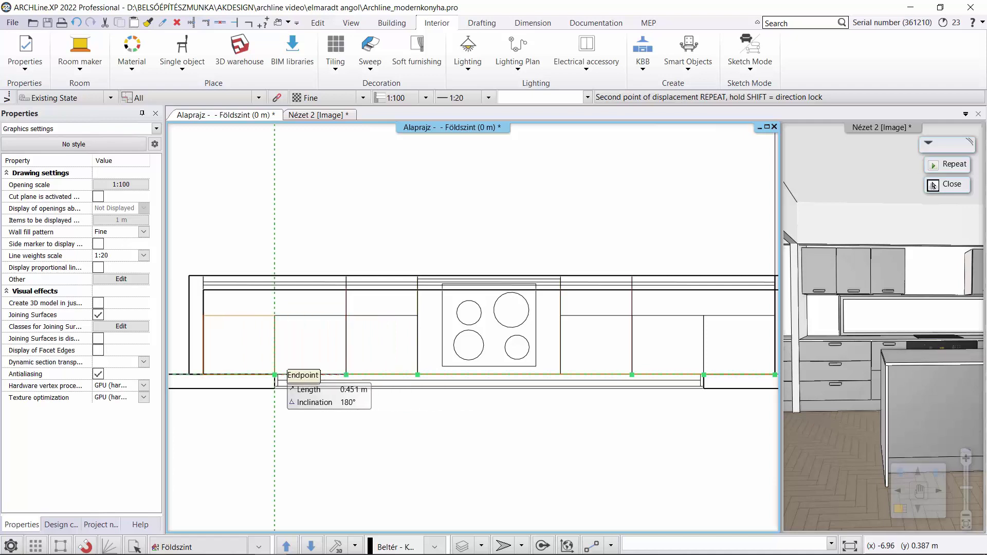
pyautogui.click(275, 375)
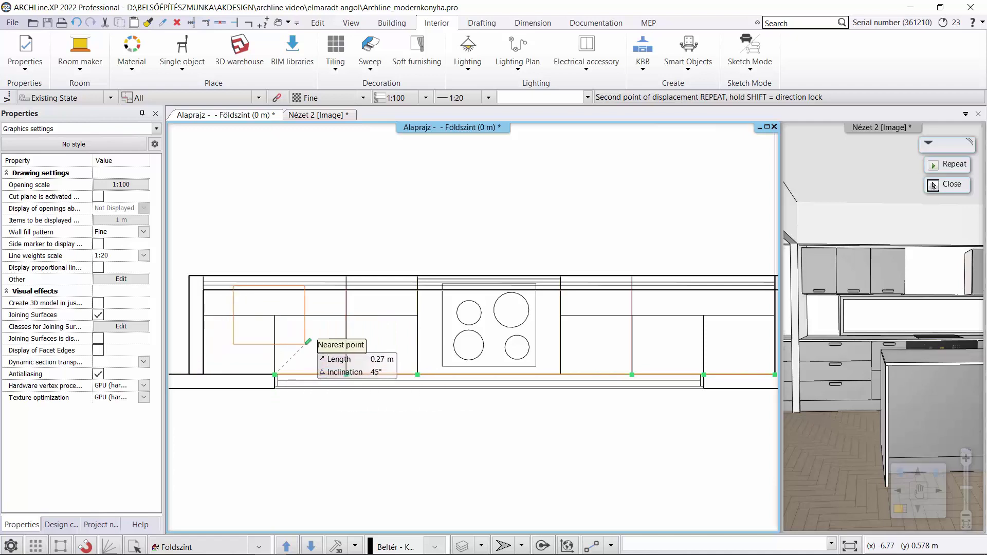
pyautogui.scroll(-2, 367, 322)
pyautogui.moveTo(641, 341); pyautogui.dragTo(312, 334, button='middle')
pyautogui.scroll(2, 312, 335)
pyautogui.press('Escape')
# - Copy the top cabinet beside the partition to the partition's other side, into the corner above the sink run
pyautogui.click(302, 308)
pyautogui.click(276, 357)
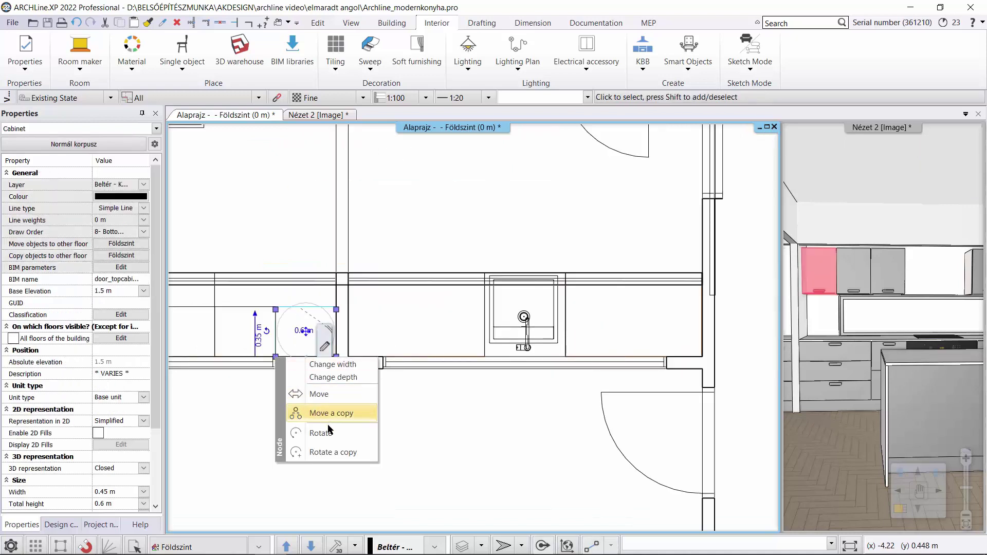
pyautogui.click(315, 413)
pyautogui.click(348, 357)
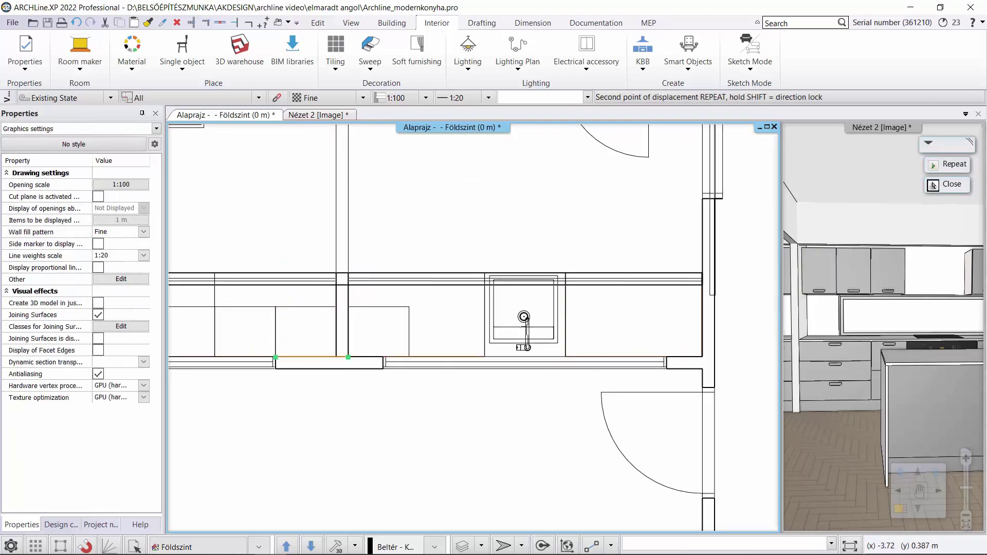
pyautogui.press('Escape')
# - Set the width of the top cabinet in the sink run's partition corner to 0.44 m
pyautogui.click(371, 361)
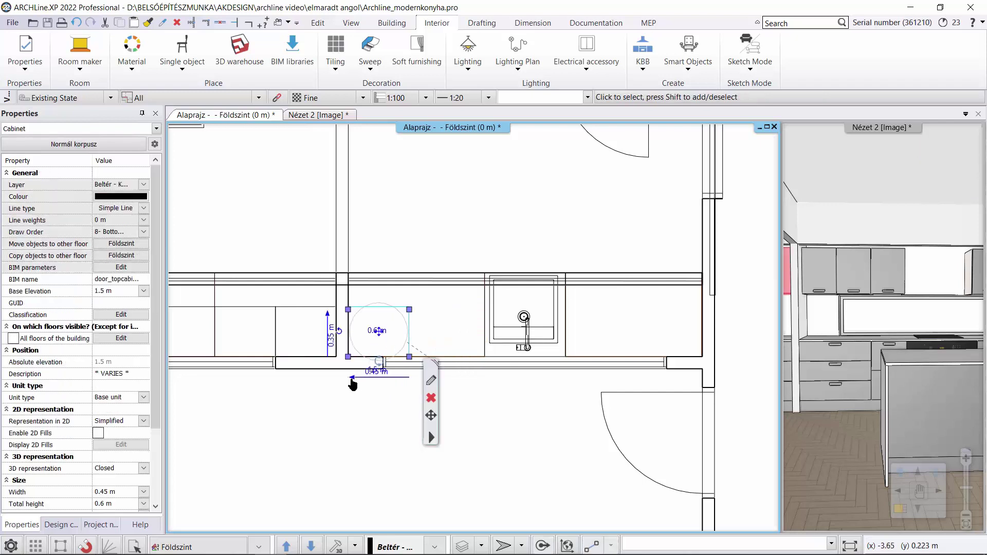
pyautogui.click(381, 372)
pyautogui.press('Escape')
pyautogui.scroll(3, 386, 372)
pyautogui.click(445, 335)
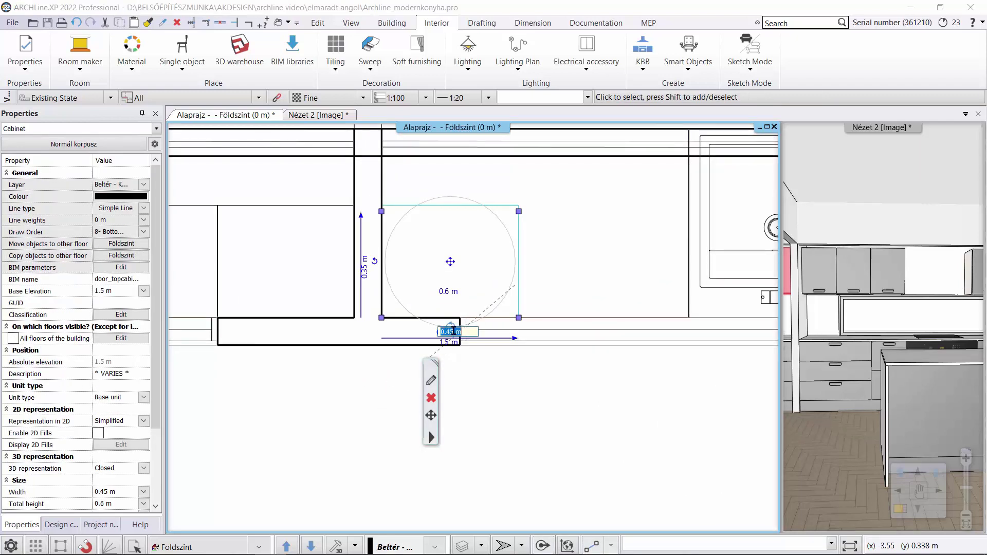
pyautogui.press('Escape')
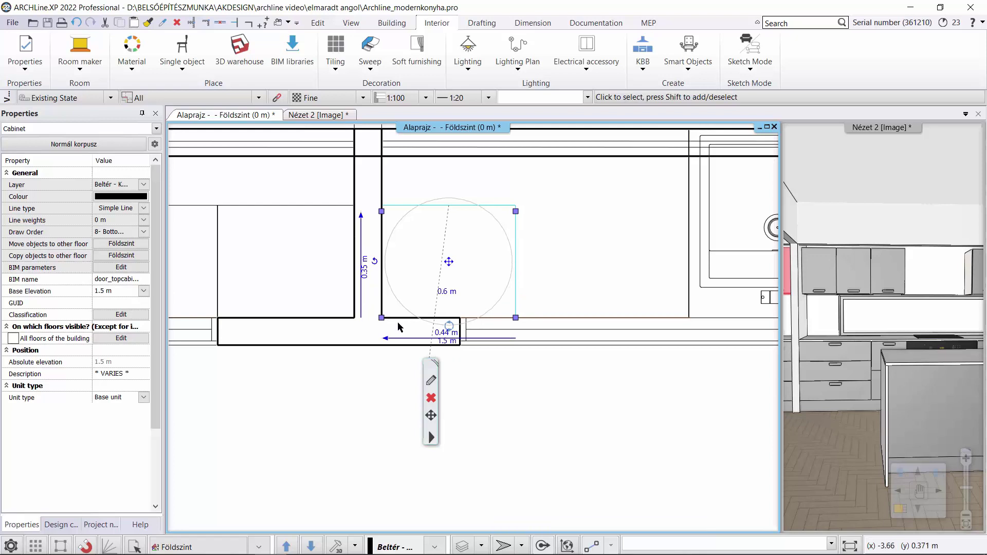
# - Copy the 0.44 m wide top cabinet five times, side by side along the sink run to the end wall
pyautogui.moveTo(382, 319)
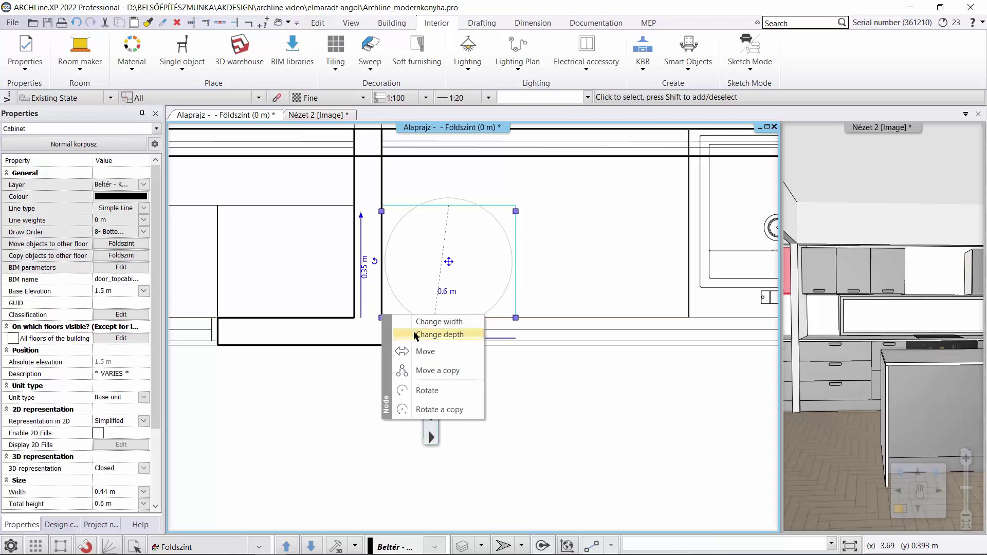
pyautogui.click(422, 371)
pyautogui.scroll(-3, 628, 202)
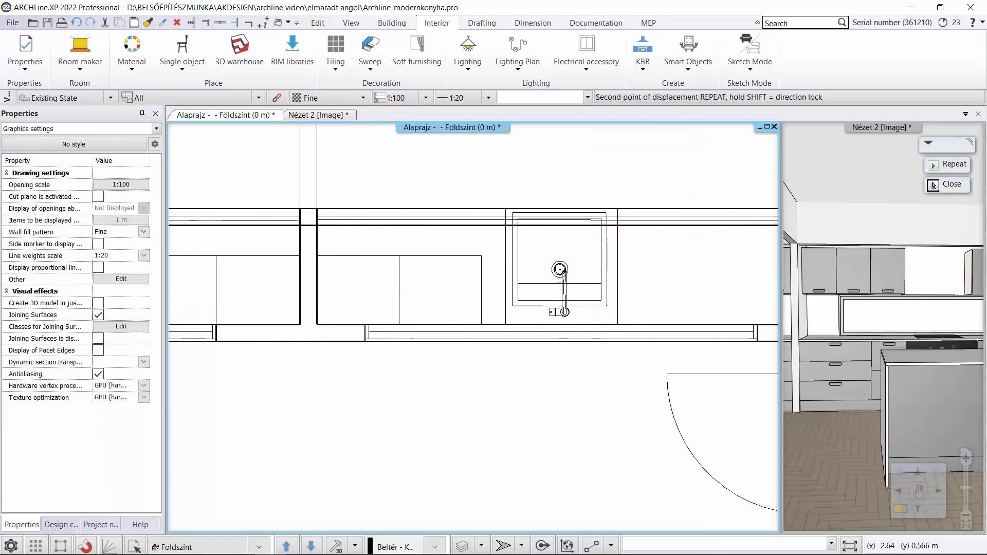
pyautogui.moveTo(558, 269); pyautogui.dragTo(440, 276, button='middle')
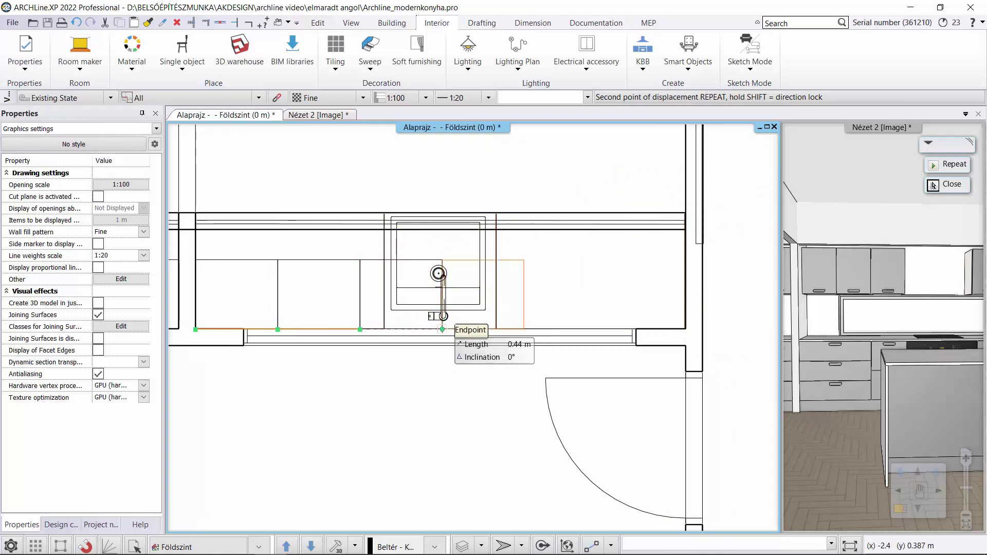
pyautogui.scroll(3, 441, 337)
pyautogui.click(446, 348)
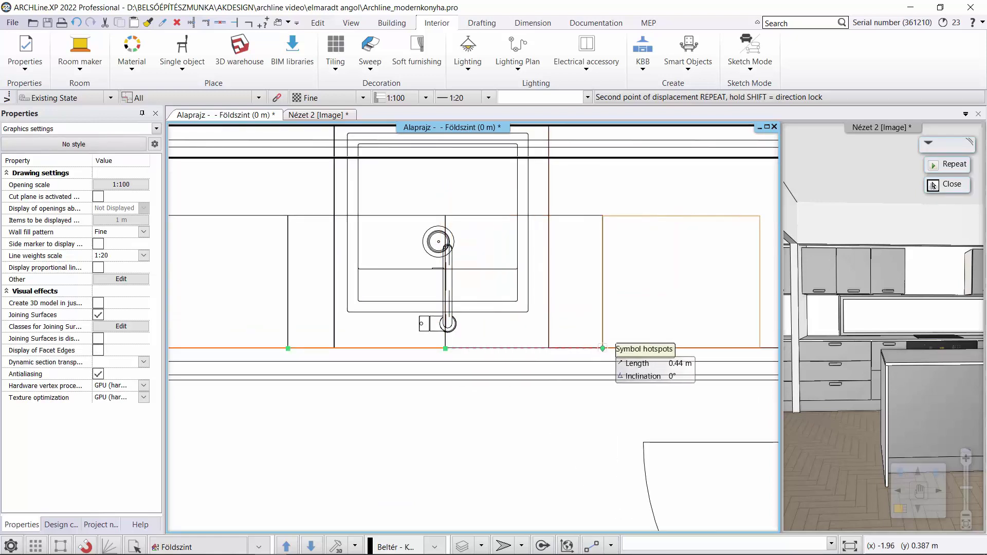
pyautogui.scroll(-2, 603, 349)
pyautogui.click(576, 333)
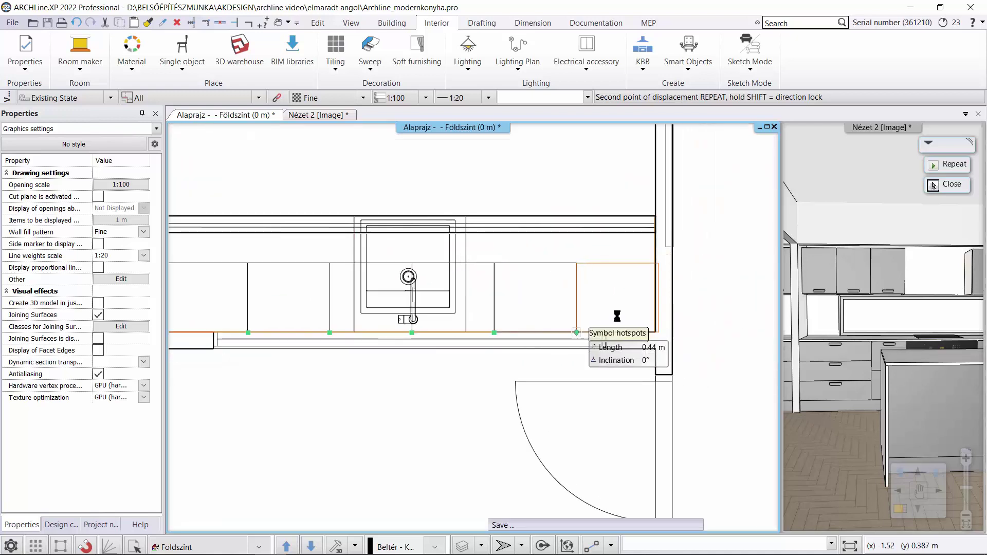
pyautogui.press('Escape')
# - Narrow the last top cabinet at the sink run's end wall to a width of 0.42 m
pyautogui.click(624, 266)
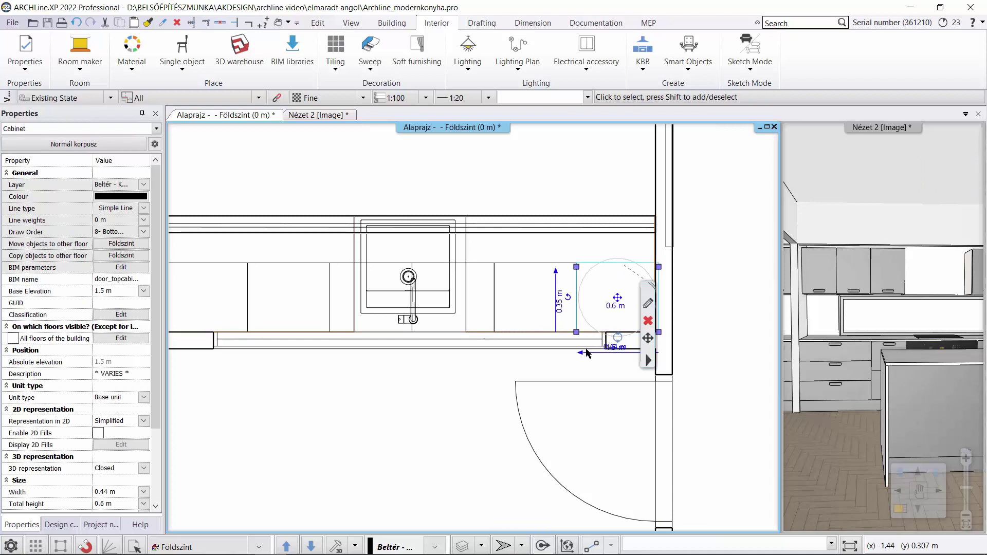
pyautogui.scroll(2, 617, 360)
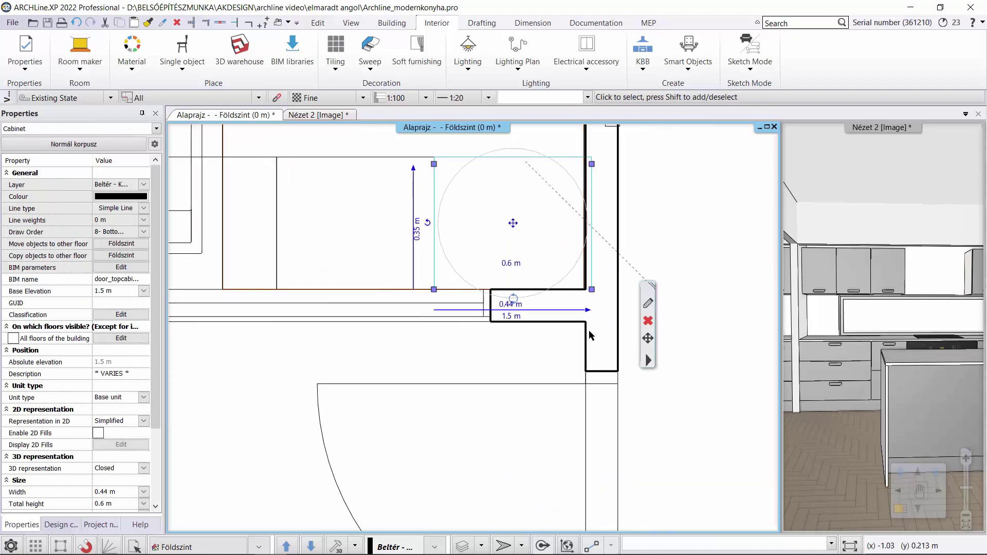
pyautogui.click(514, 306)
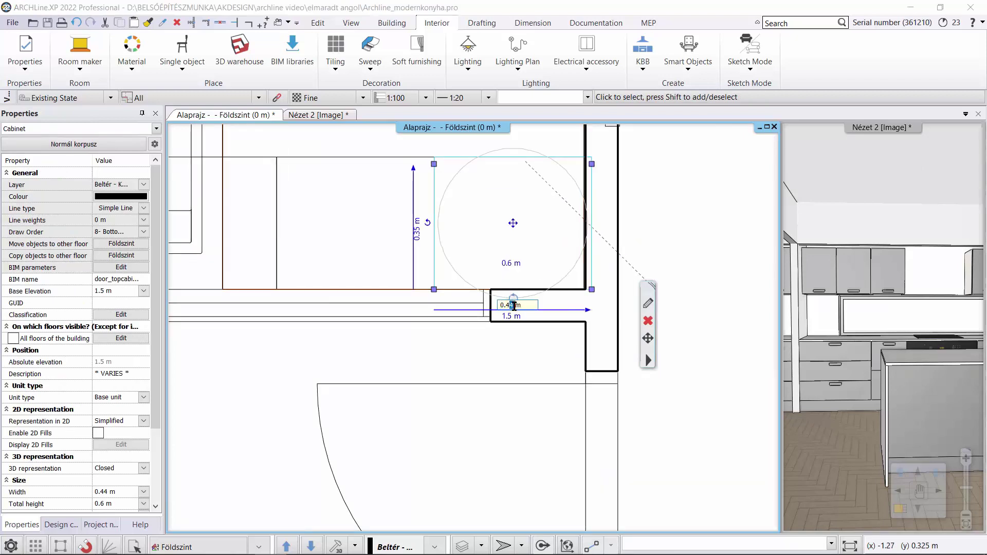
pyautogui.write('52')
pyautogui.press('Escape')
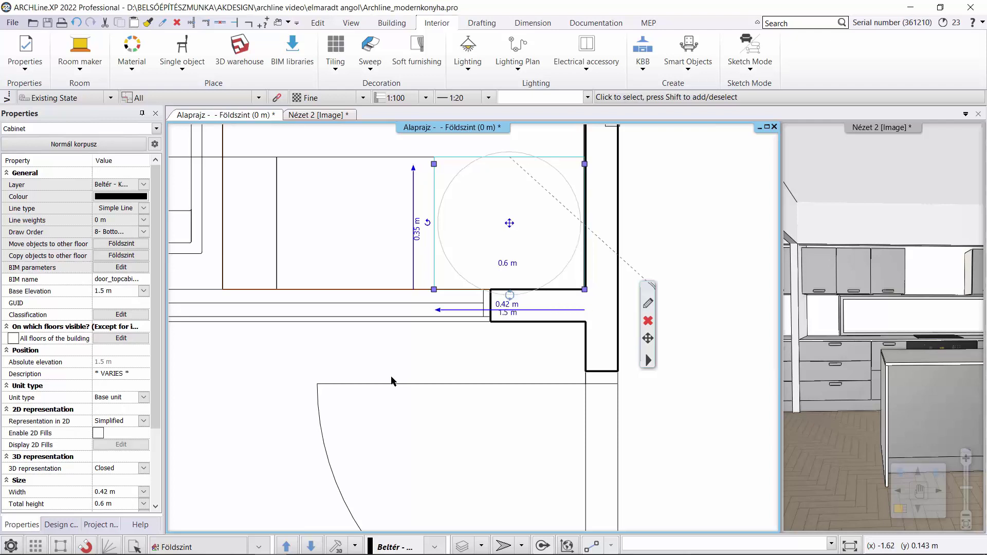
# - Walk through the 3D view around the island to examine the top cabinets above both runs
pyautogui.click(318, 115)
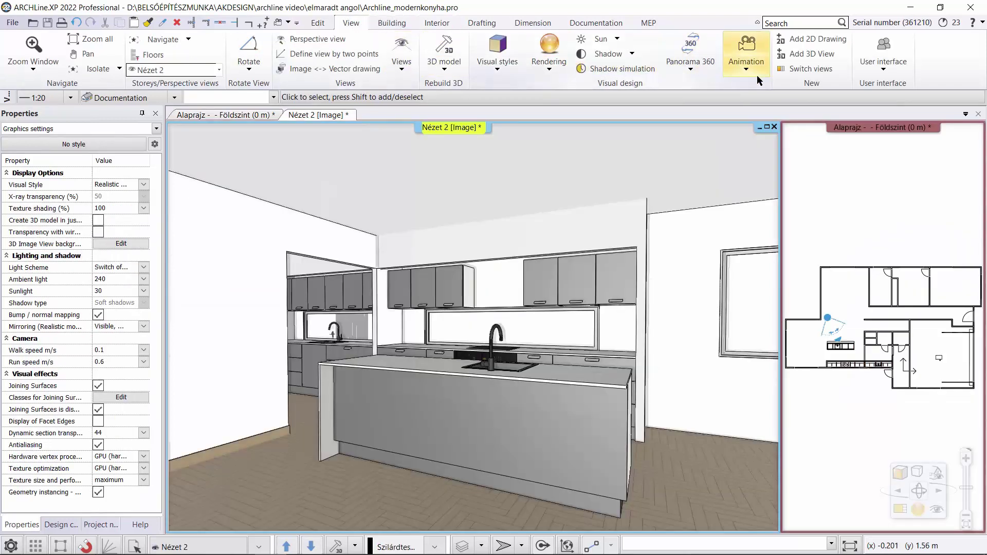
pyautogui.click(752, 72)
pyautogui.moveTo(767, 88)
pyautogui.click(851, 88)
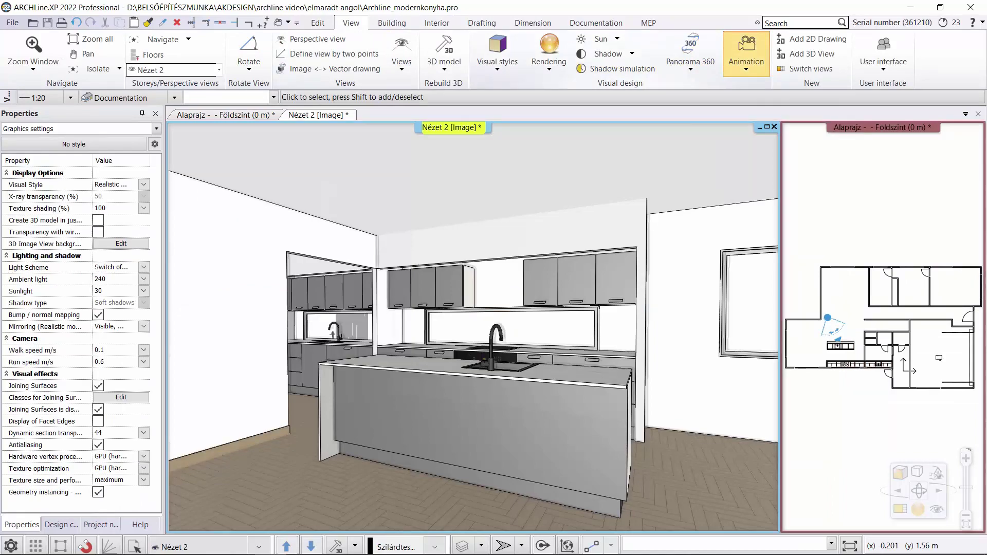
pyautogui.press('Up')
pyautogui.press('Up')
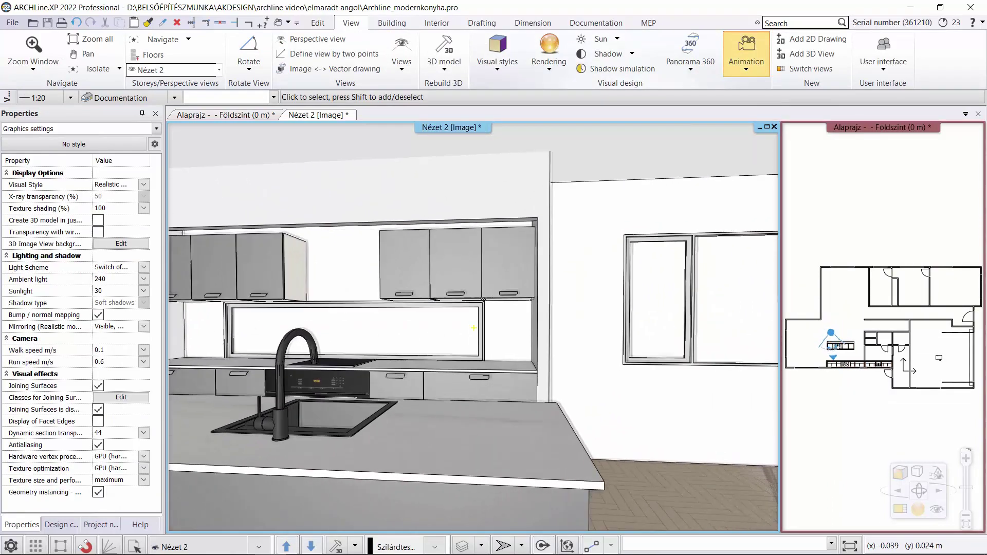
pyautogui.press('Left')
pyautogui.press('Down')
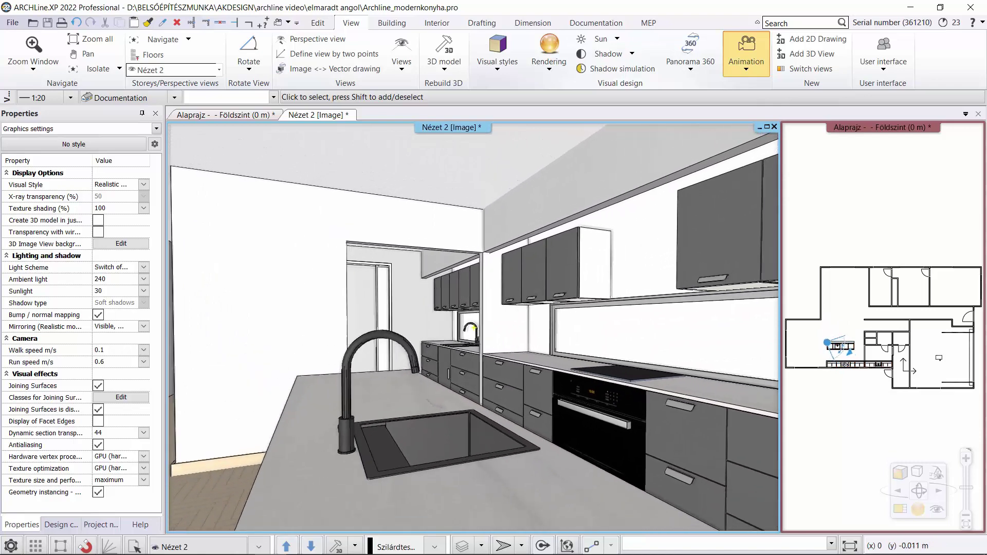
pyautogui.press('Down')
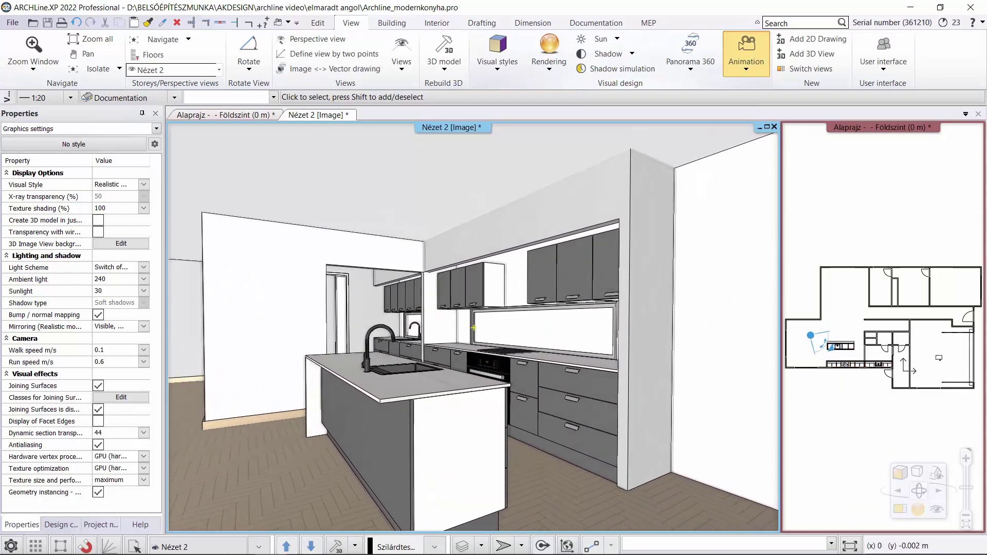
pyautogui.press('Escape')
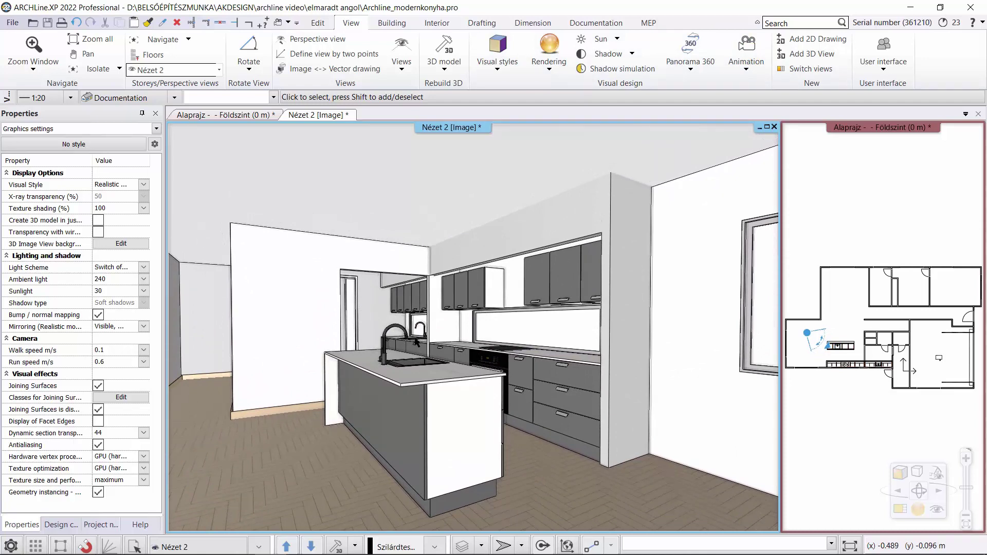
# - Search the Design center's objects for "miele"
pyautogui.click(48, 524)
pyautogui.click(20, 248)
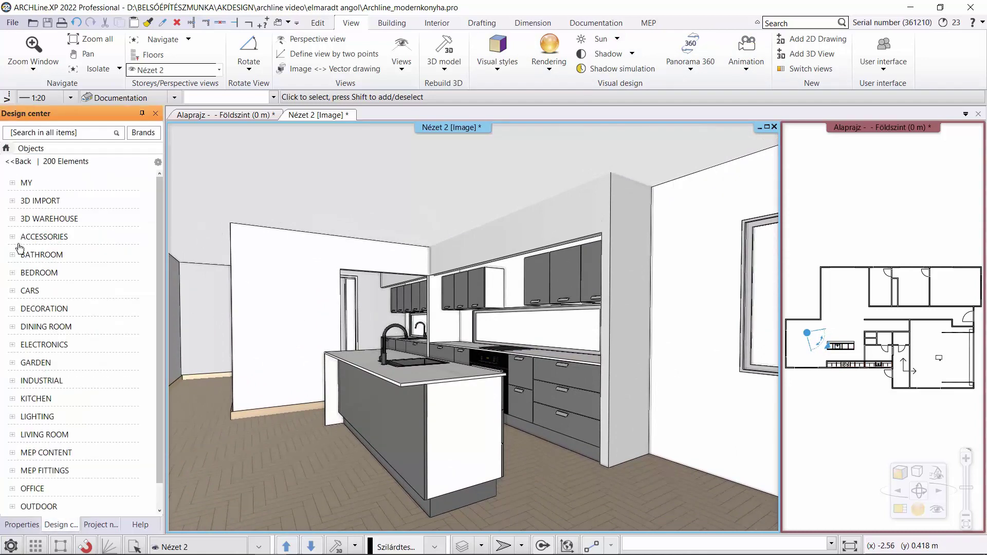
pyautogui.click(35, 132)
pyautogui.write('mie')
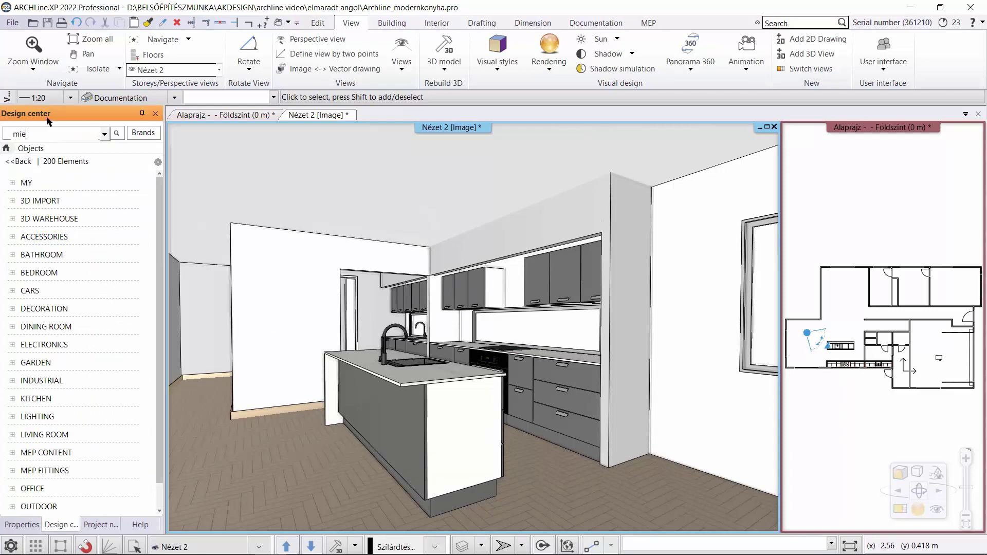
pyautogui.write('le')
pyautogui.press('Return')
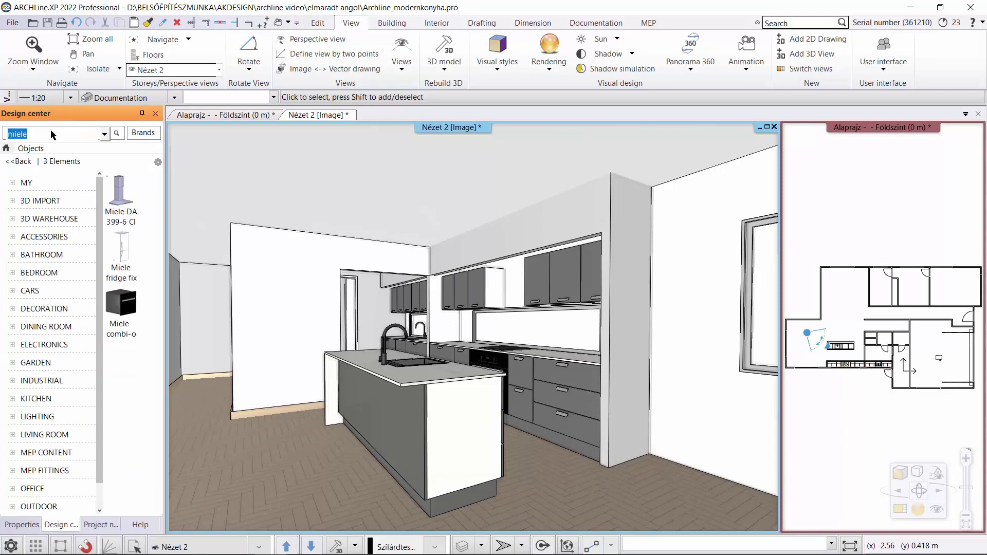
# - Place the Miele DA 399-6 Classic Rangehood freely, without MEP connection, over the cooktop in the floor plan
pyautogui.click(931, 393)
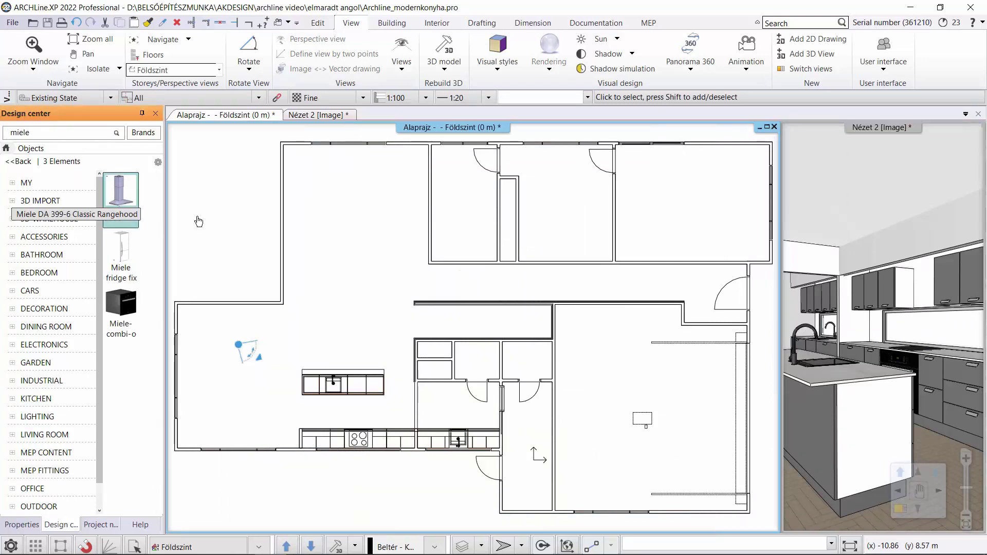
pyautogui.moveTo(121, 198); pyautogui.dragTo(368, 436)
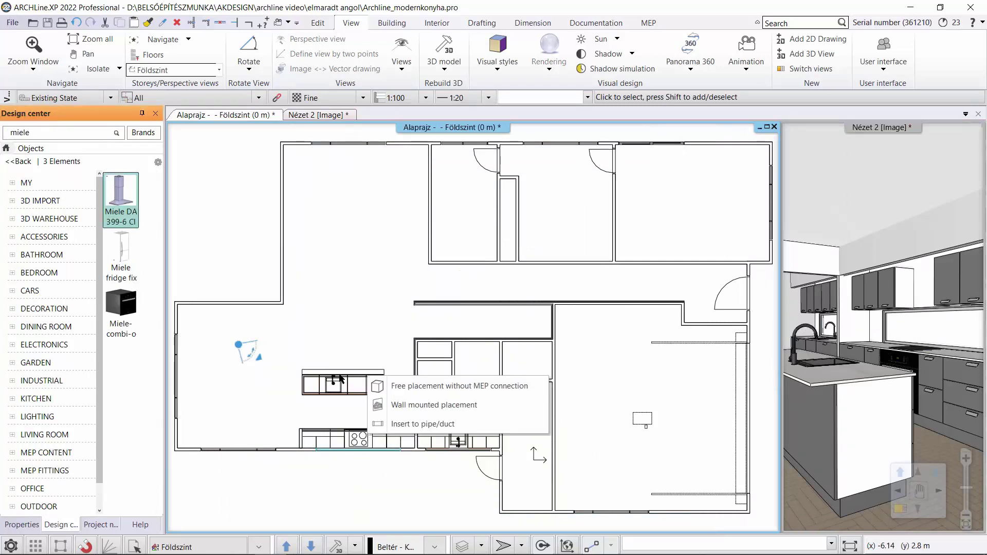
pyautogui.click(408, 387)
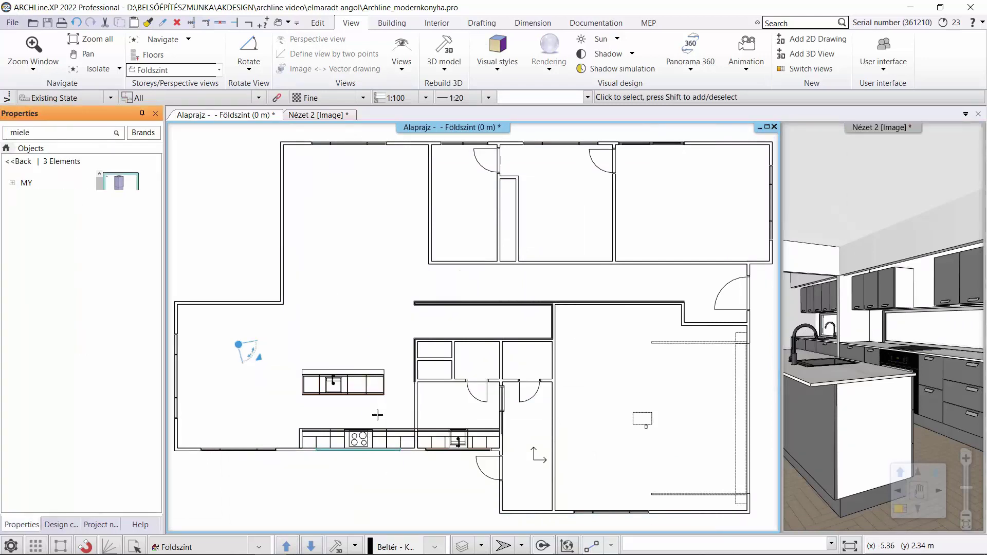
pyautogui.scroll(5, 377, 415)
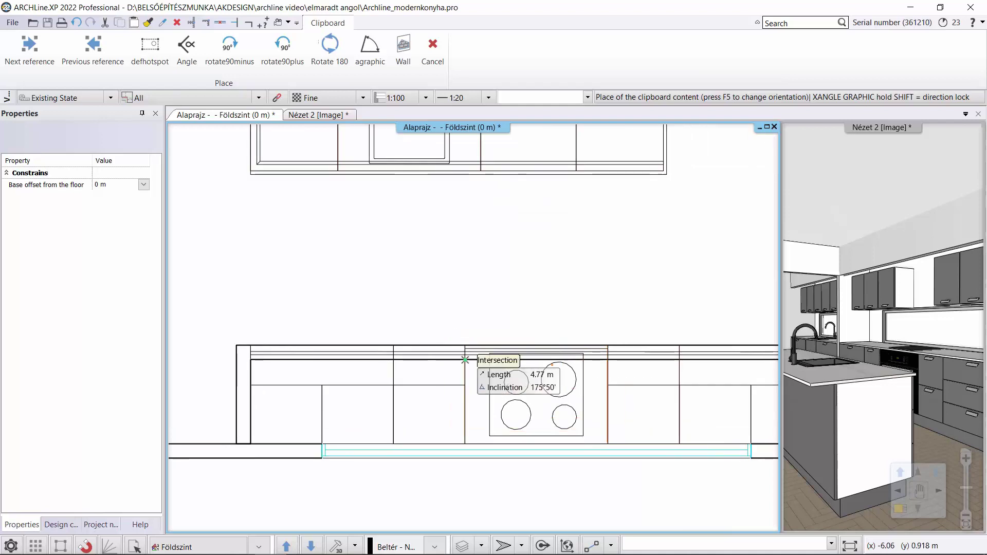
pyautogui.click(465, 360)
pyautogui.press('Escape')
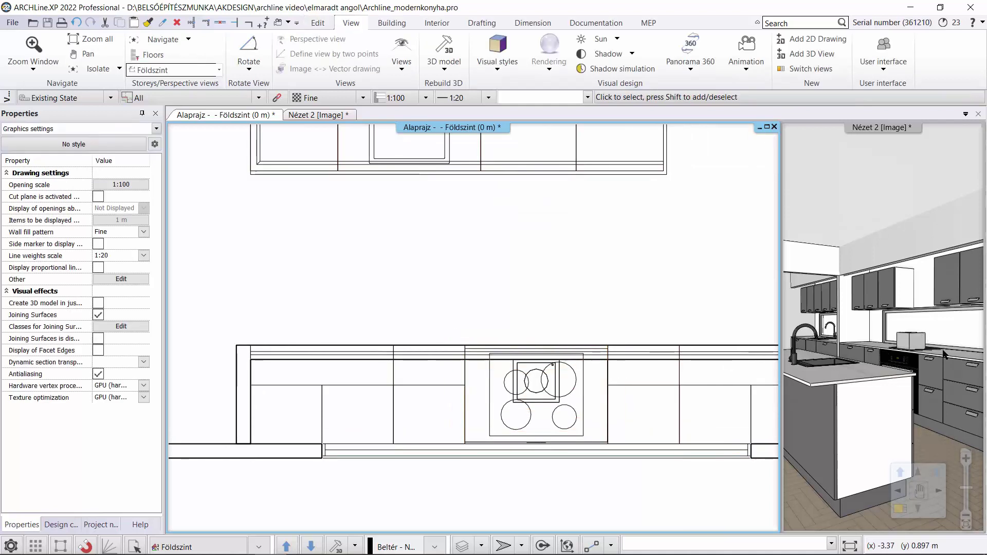
# - Rotate the rangehood 180° about its centre in the floor plan so its back faces the wall
pyautogui.scroll(2, 579, 382)
pyautogui.click(491, 395)
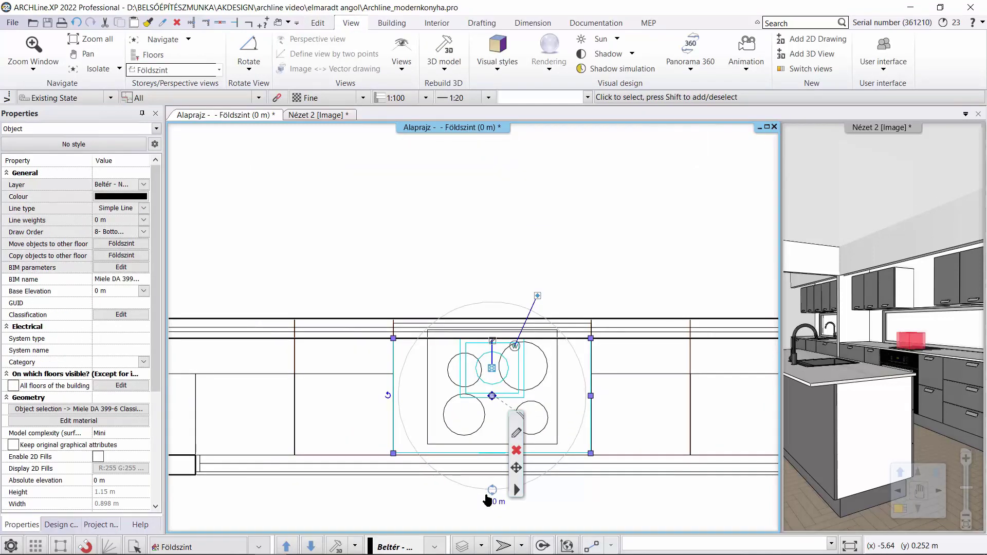
pyautogui.click(491, 490)
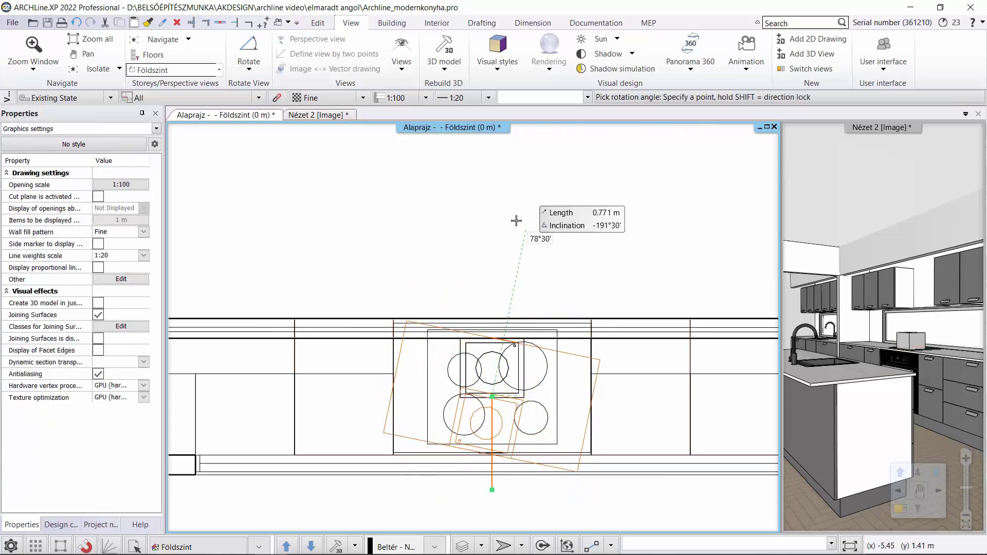
pyautogui.click(493, 200)
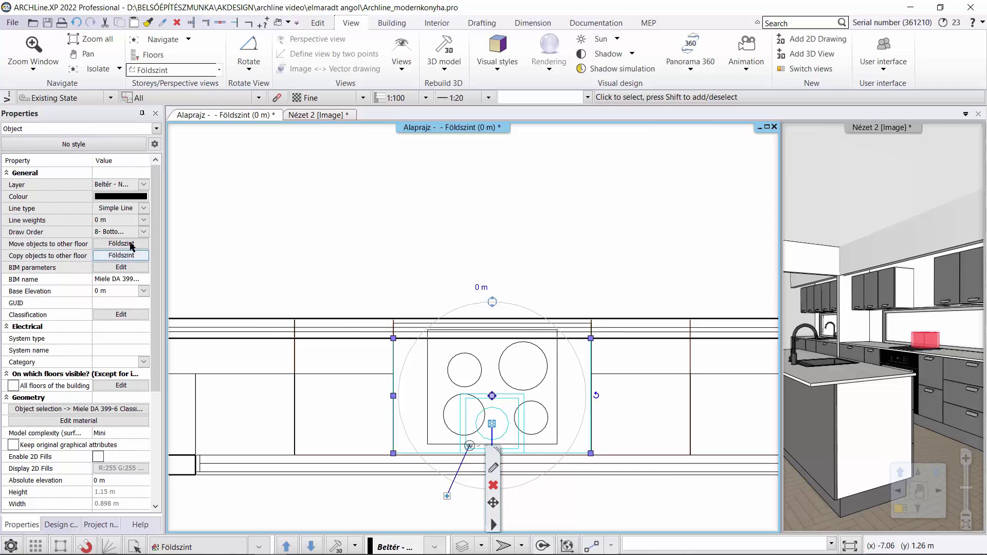
# - Set the rangehood's base elevation to 1.5 m
pyautogui.click(110, 291)
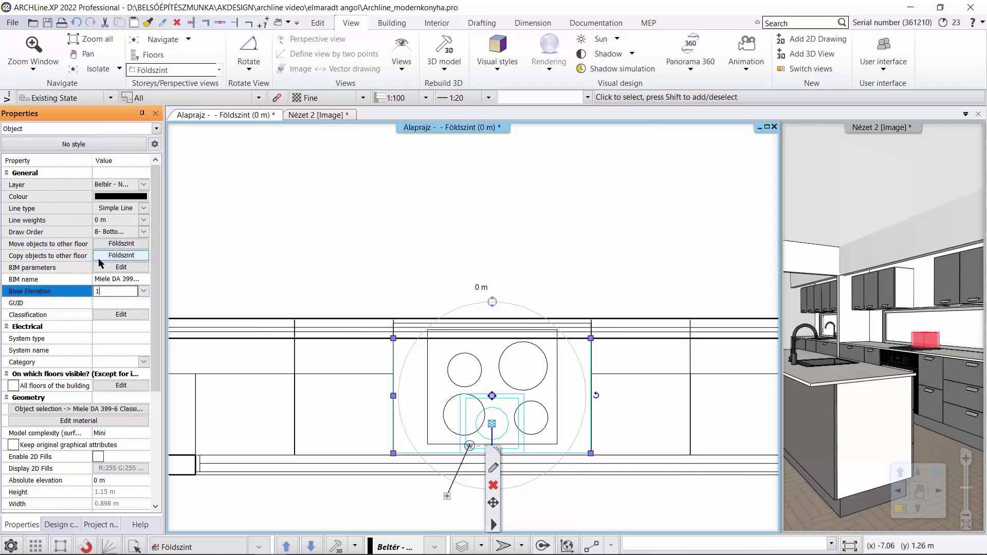
pyautogui.write('1,5')
pyautogui.click(379, 183)
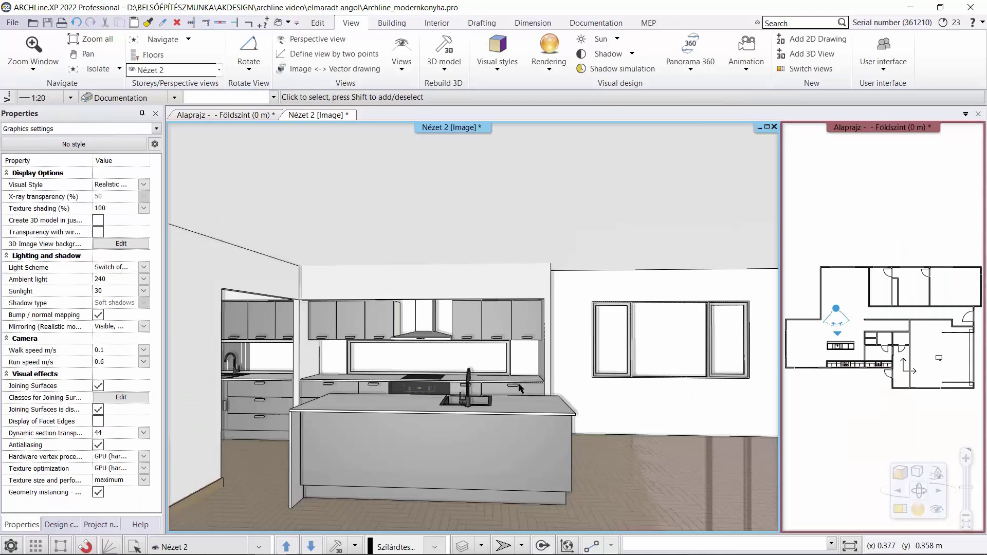
# - Filter the layer list to used layers, switch on the hidden furnishing layers, including Berendezés_mobilia and Berendezés_konyhadekor, and show the 3D view
pyautogui.click(887, 433)
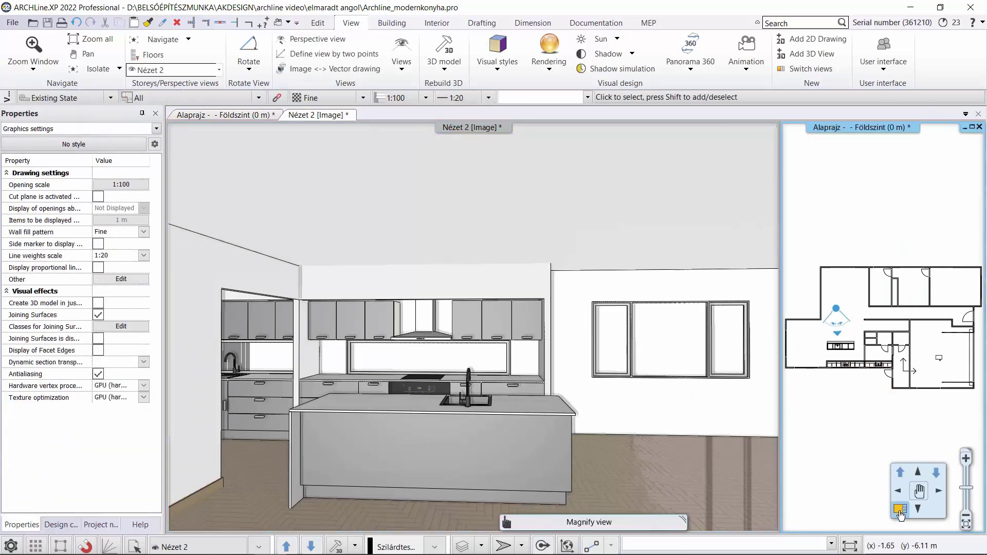
pyautogui.click(900, 511)
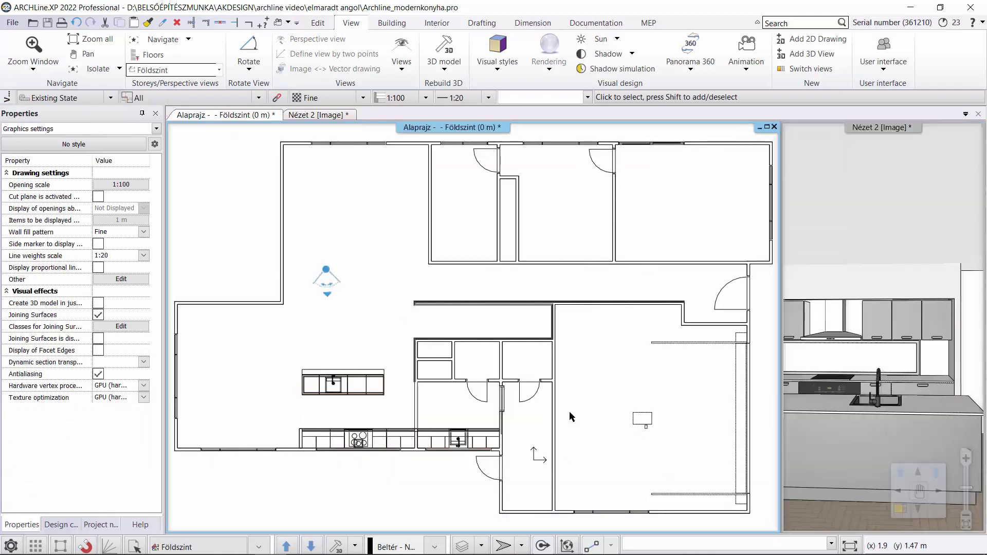
pyautogui.click(482, 546)
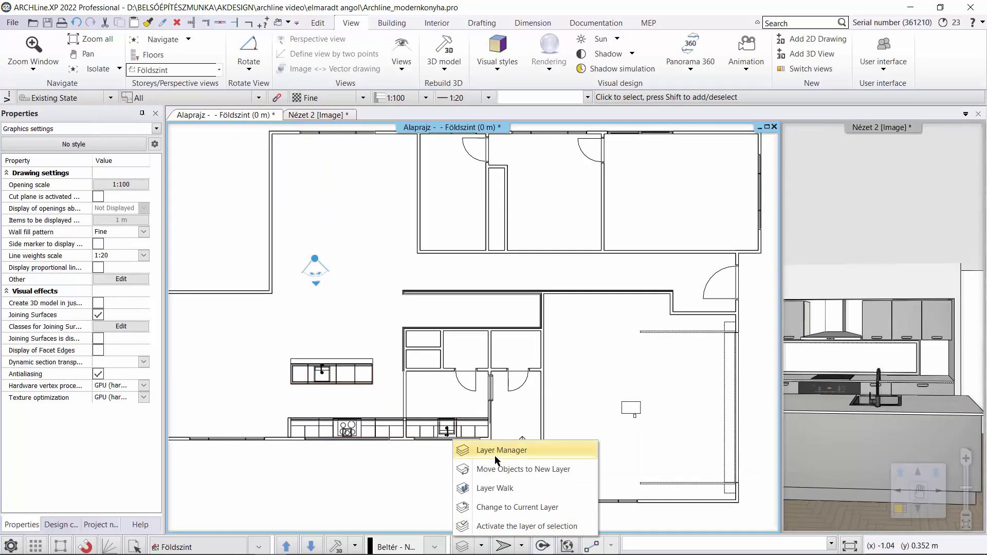
pyautogui.click(497, 453)
pyautogui.click(689, 184)
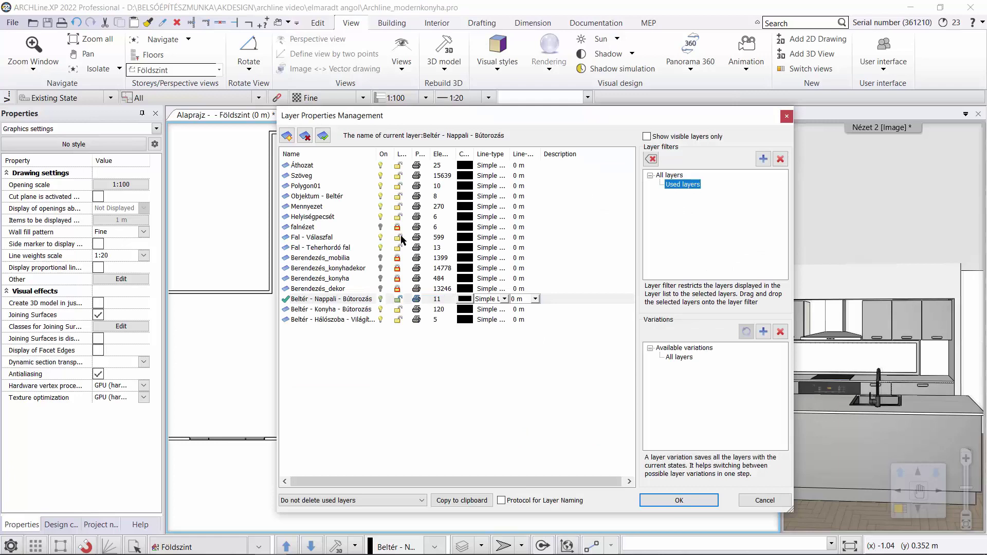
pyautogui.click(397, 258)
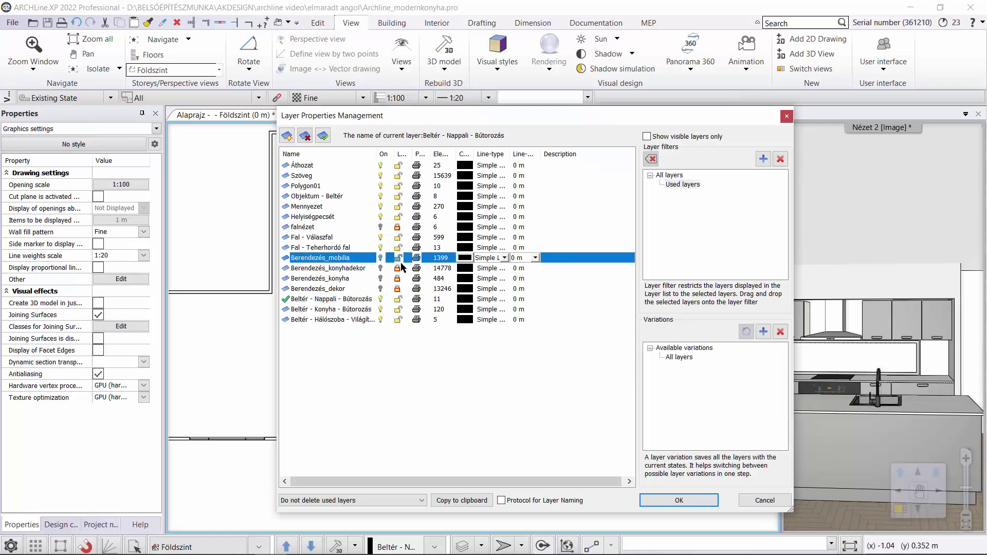
pyautogui.click(402, 278)
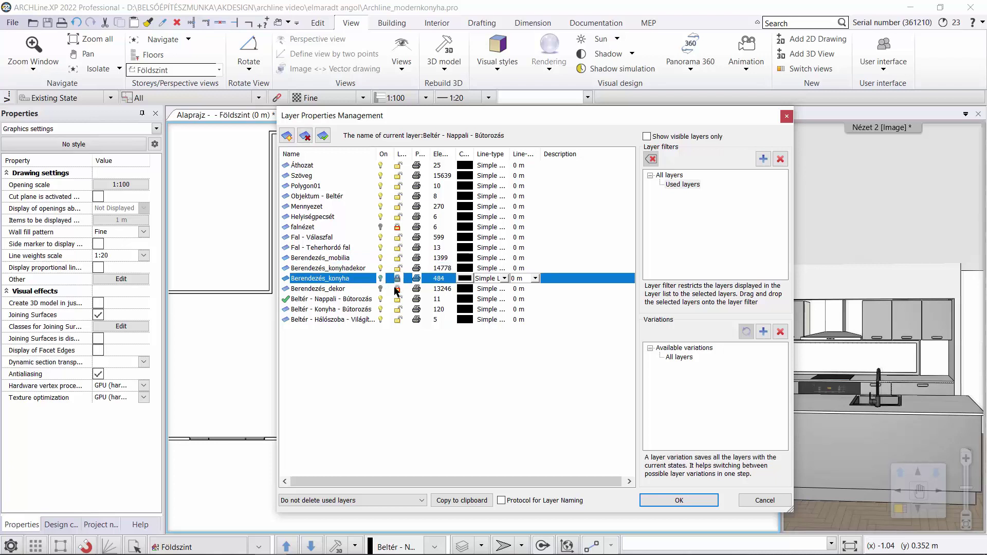
pyautogui.click(682, 504)
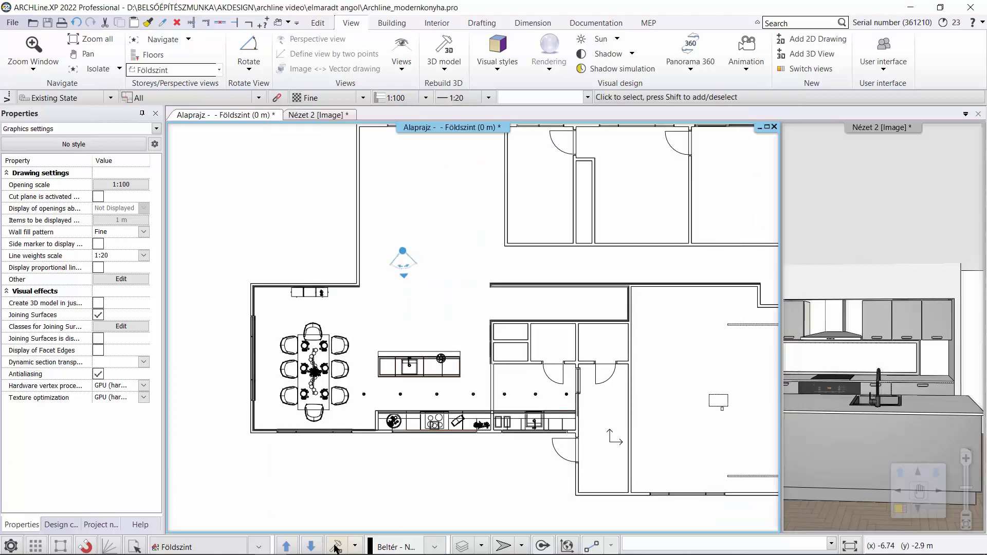
pyautogui.click(327, 116)
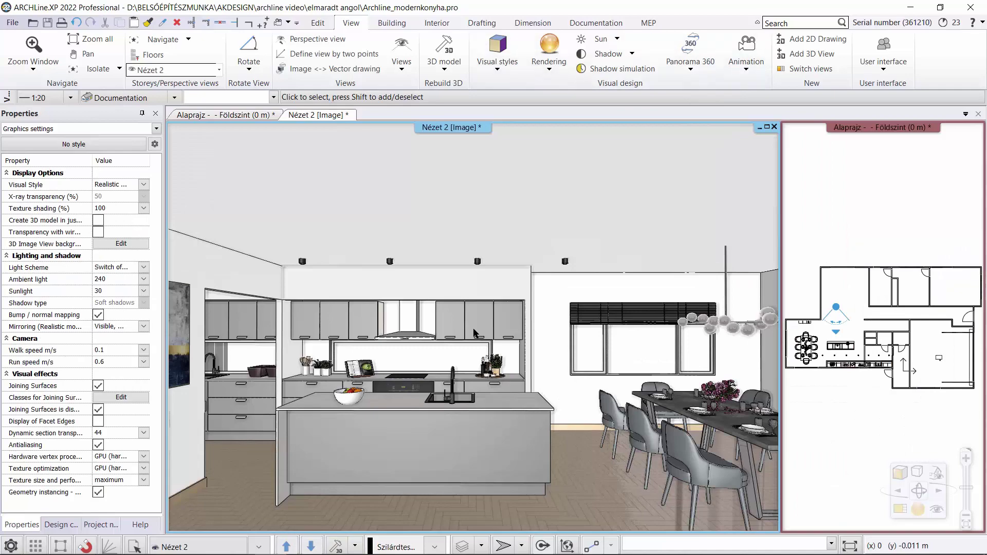